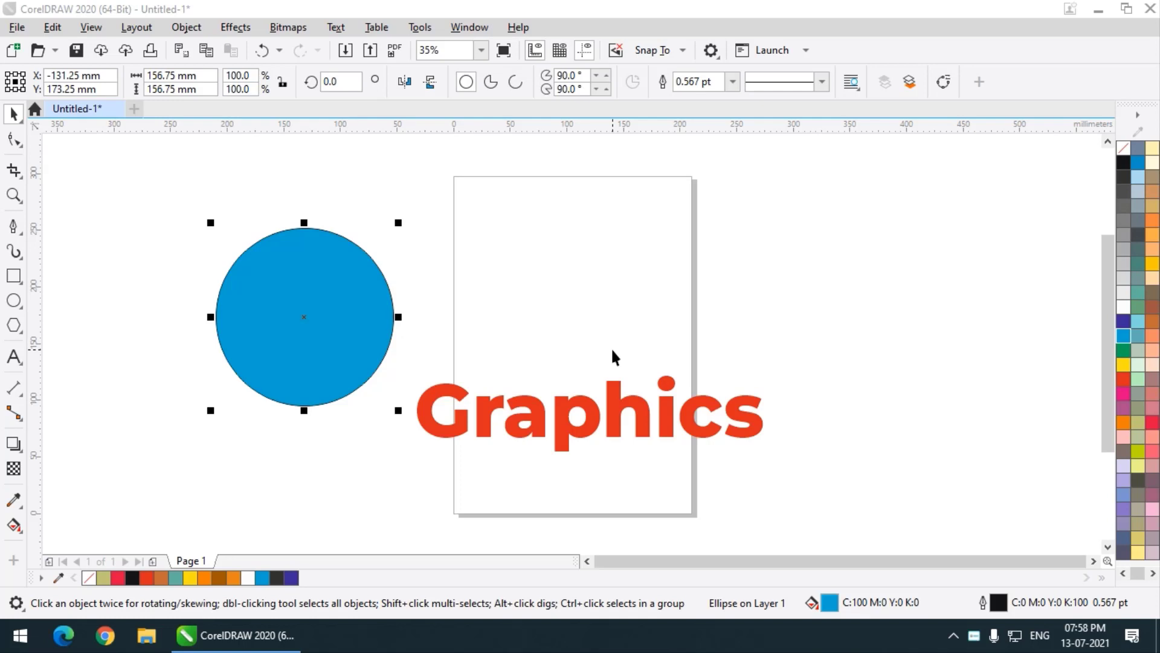
Try perspective drop shadows on the blue circle at about 13° and on the Graphics text at 0°, undoing both.
click(17, 447)
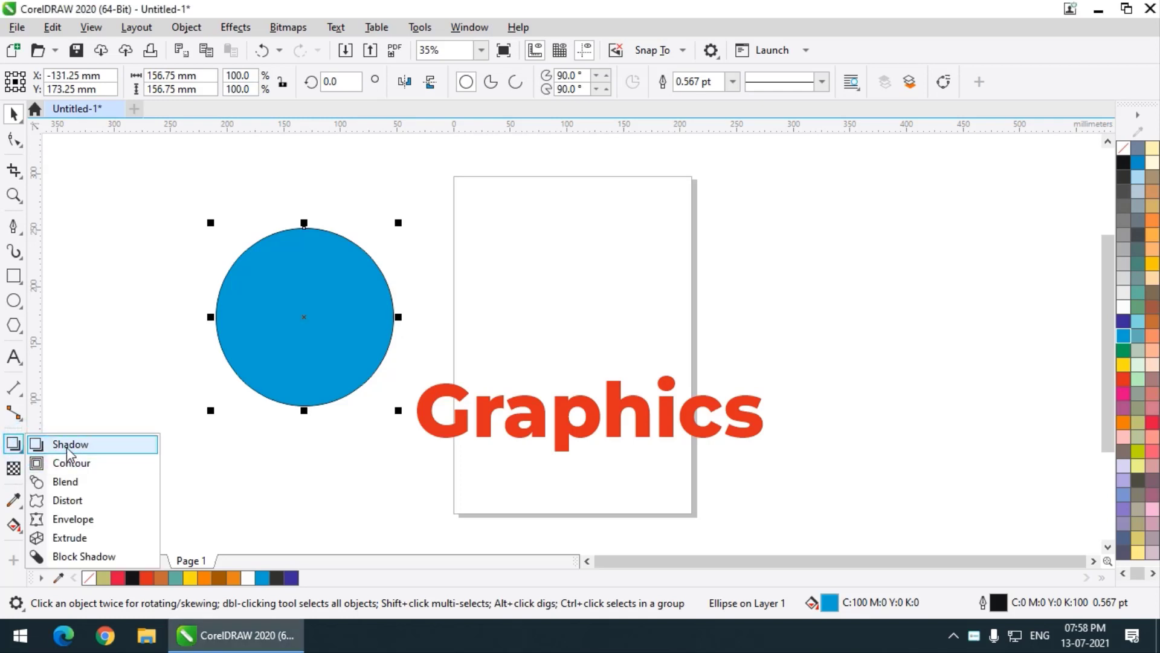
click(70, 447)
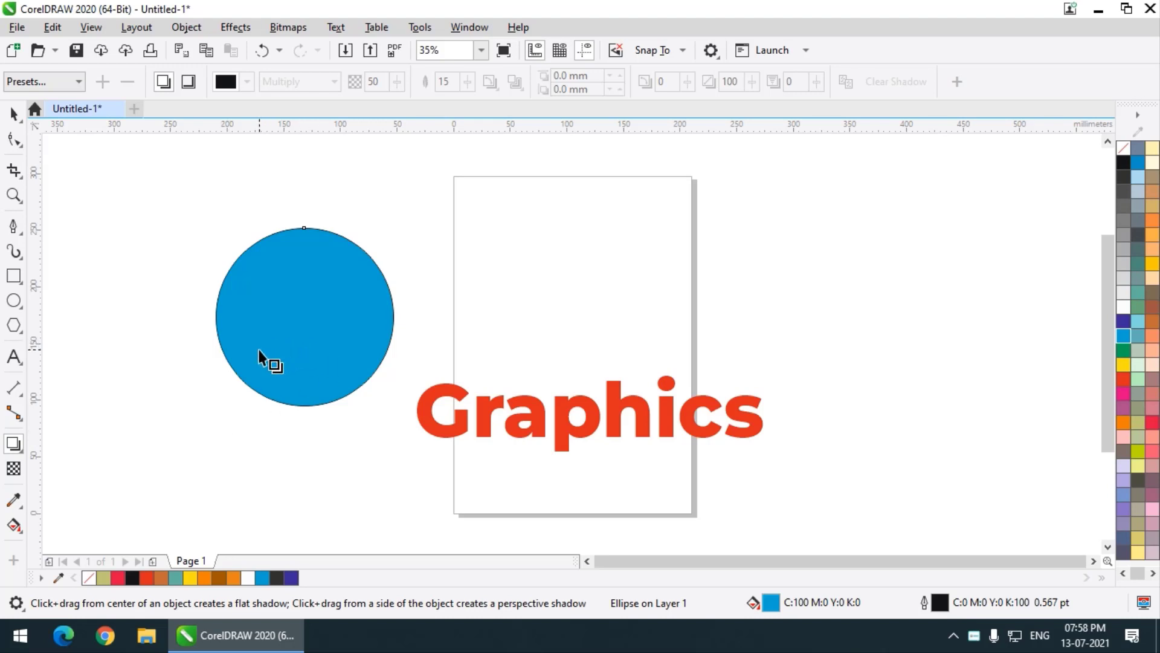
drag(216, 317, 501, 250)
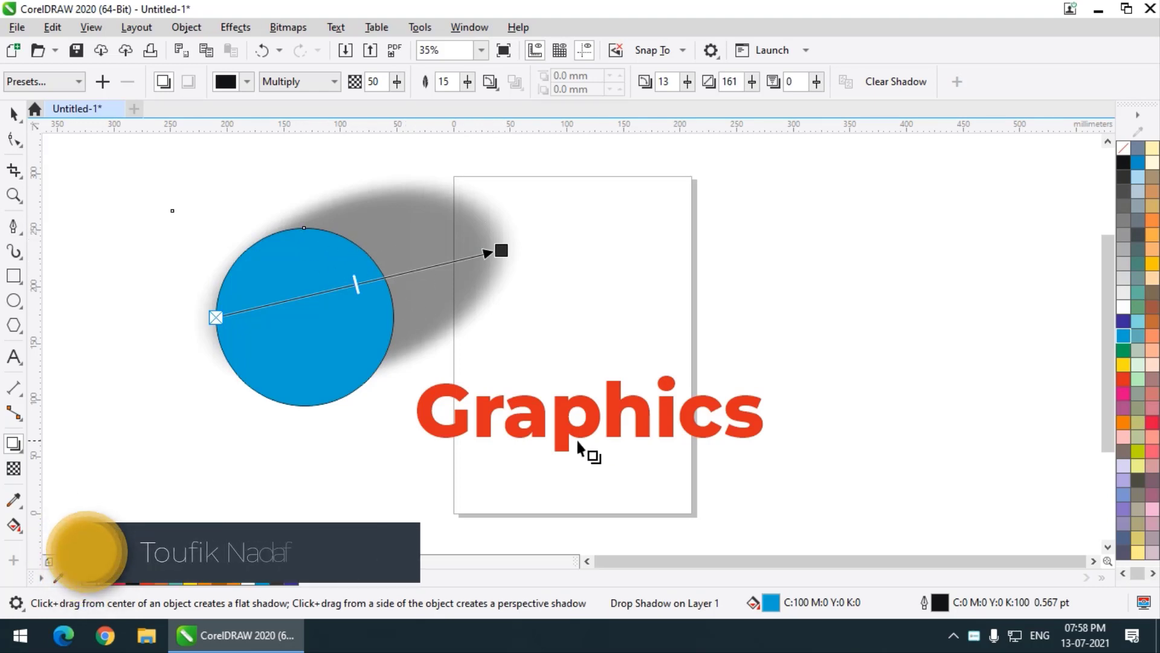
drag(417, 414, 802, 412)
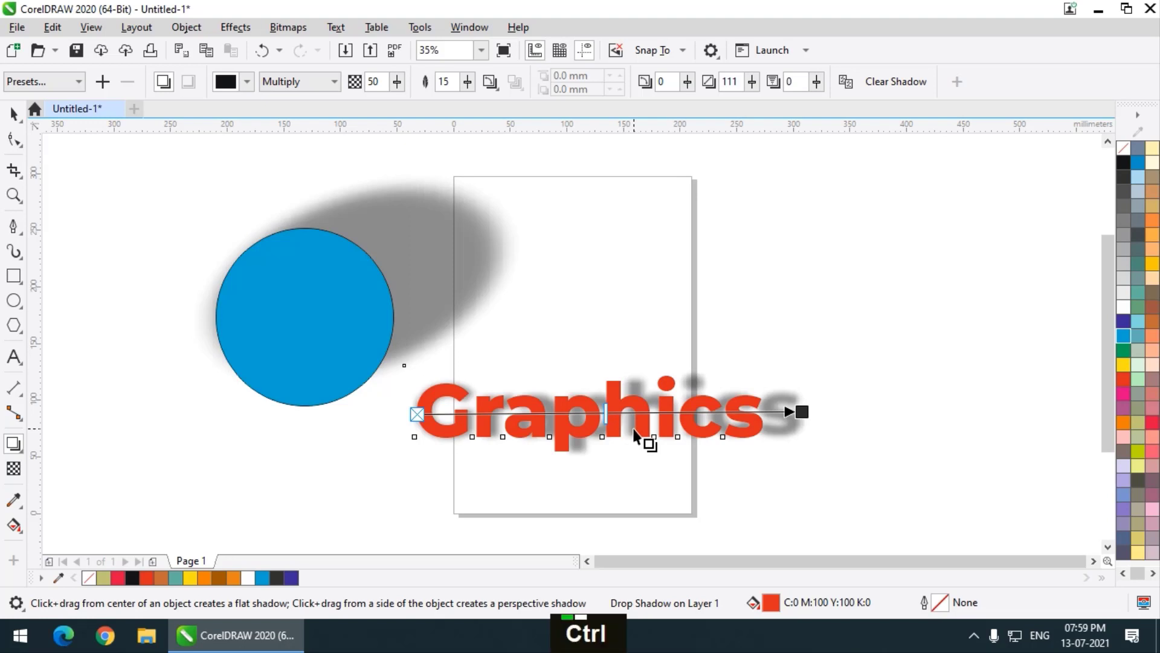
key(ctrl+z)
key(ctrl+z)
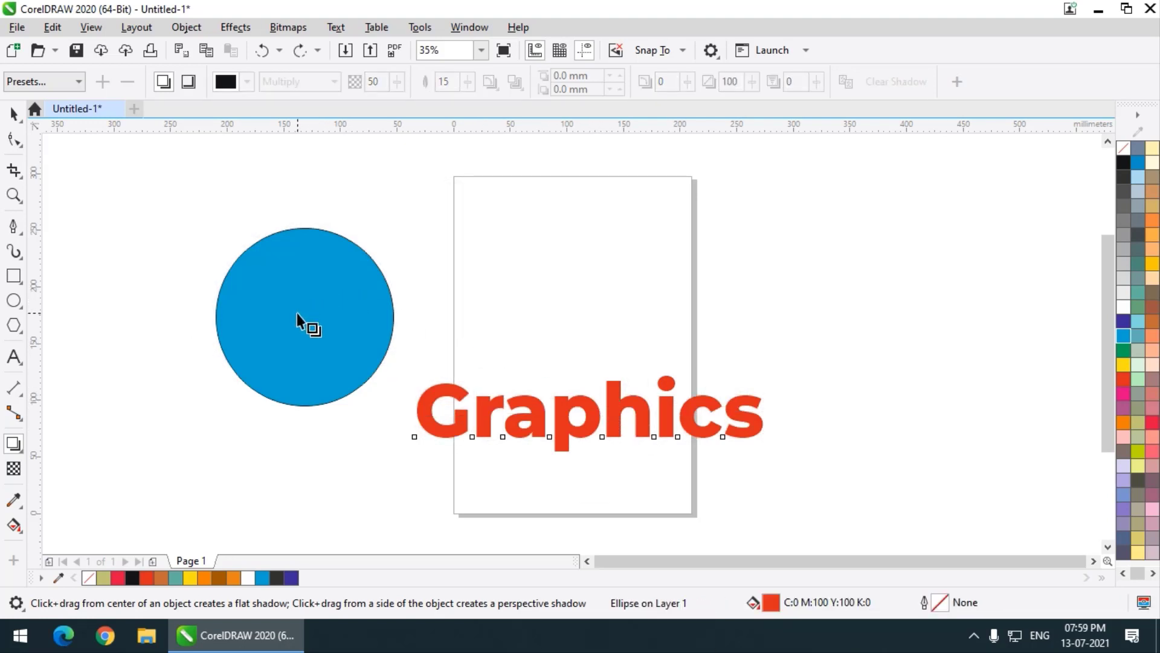
Try an inner shadow with a width of about 22 on the blue circle and undo it.
click(194, 88)
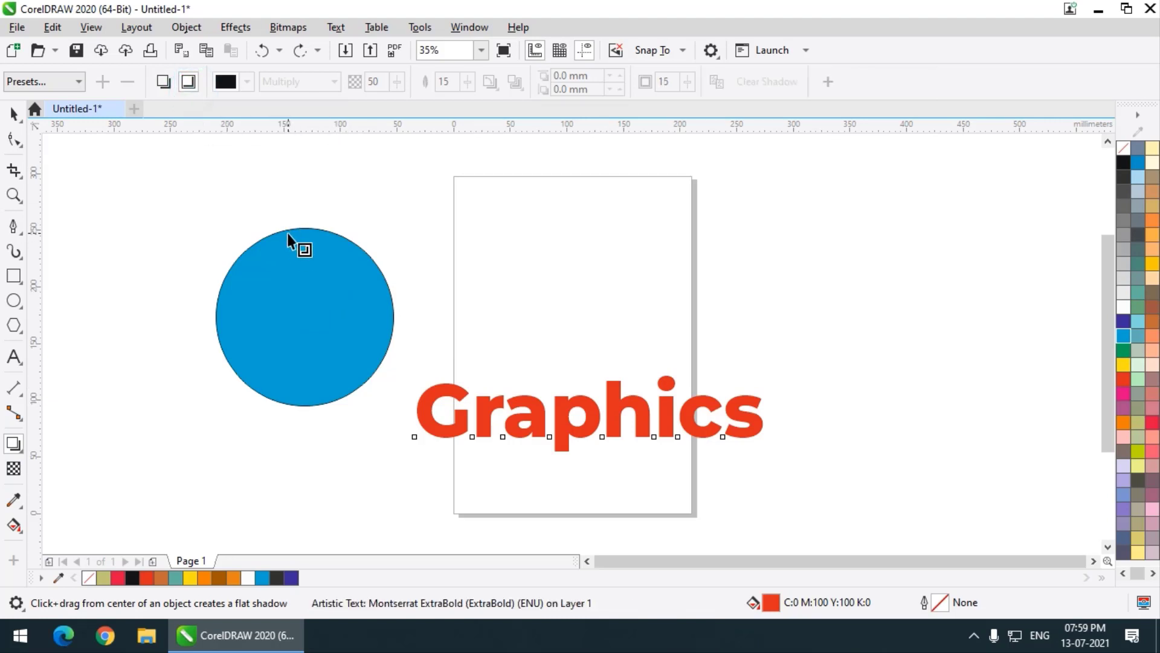
drag(287, 230, 328, 382)
key(ctrl+z)
key(ctrl+z)
click(297, 280)
scroll(285, 287, up, 1)
scroll(285, 288, up, 2)
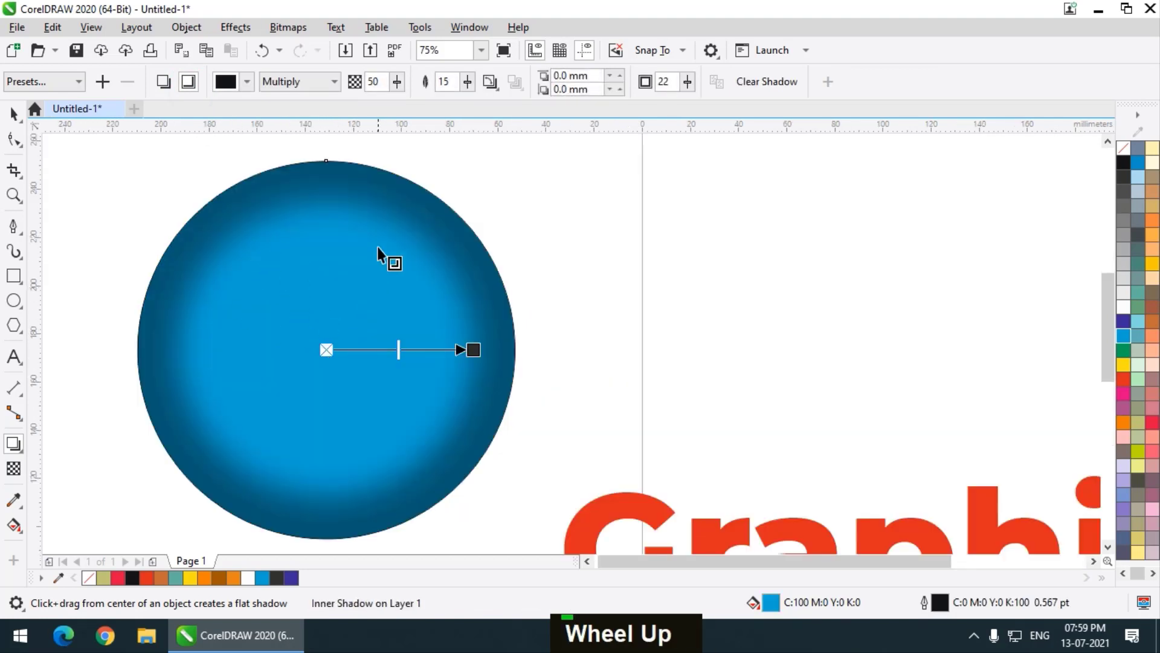
scroll(320, 239, down, 2)
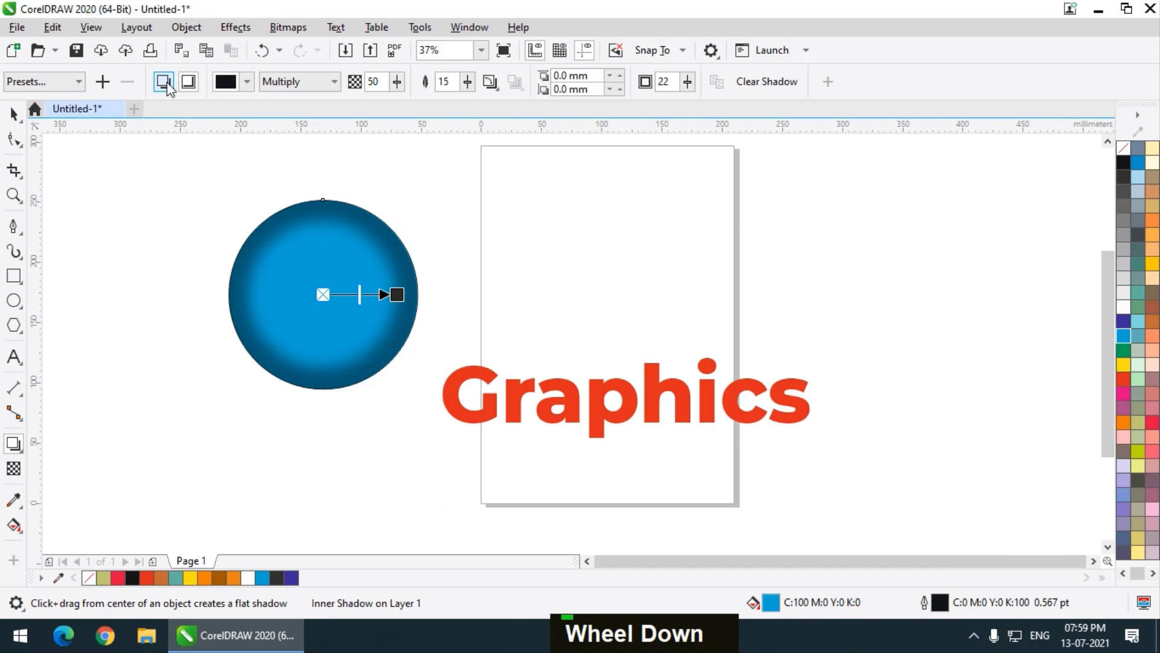
key(ctrl+z)
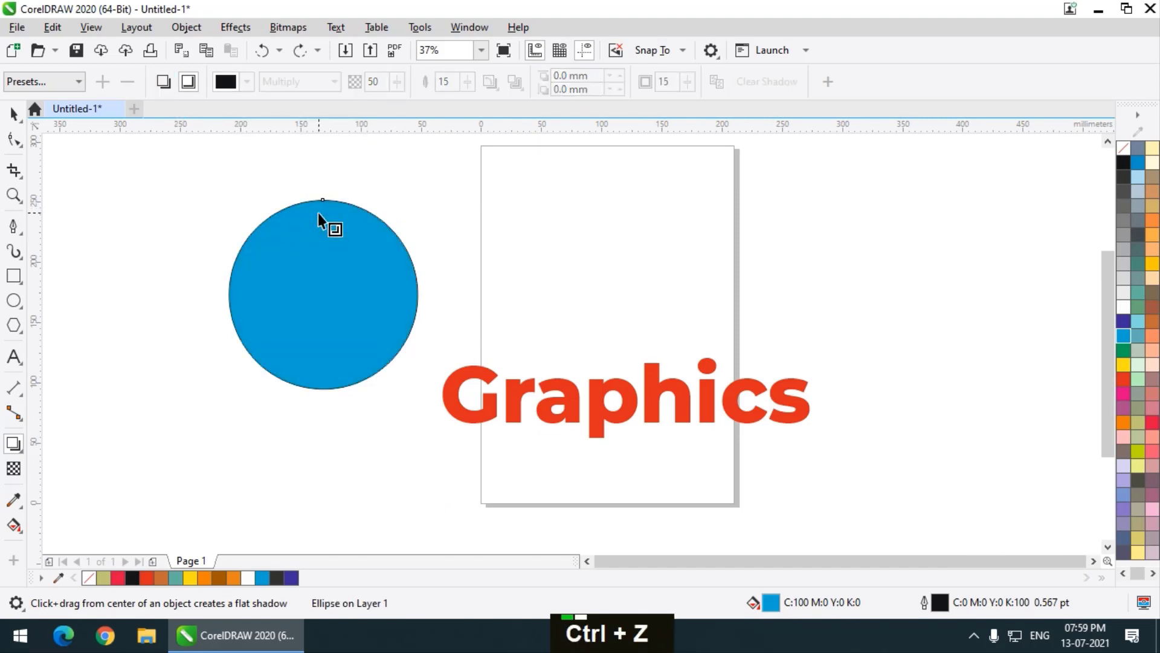
Try the Perspective Bottom Left and Inner Edge shadow presets on the blue circle.
click(52, 82)
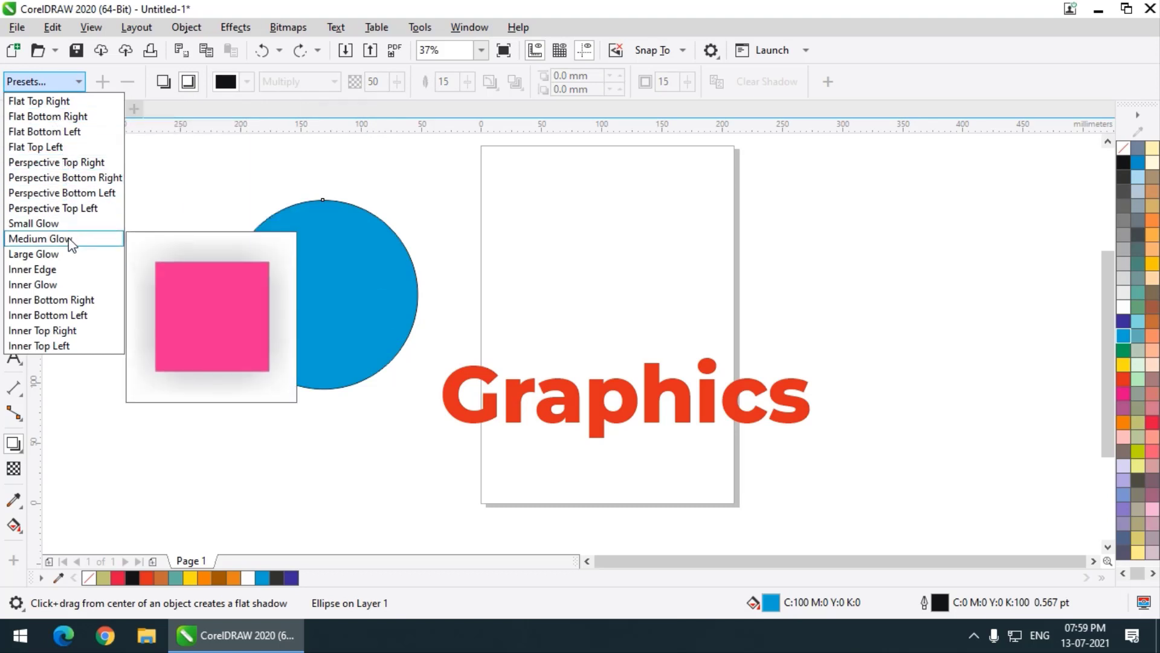
click(54, 193)
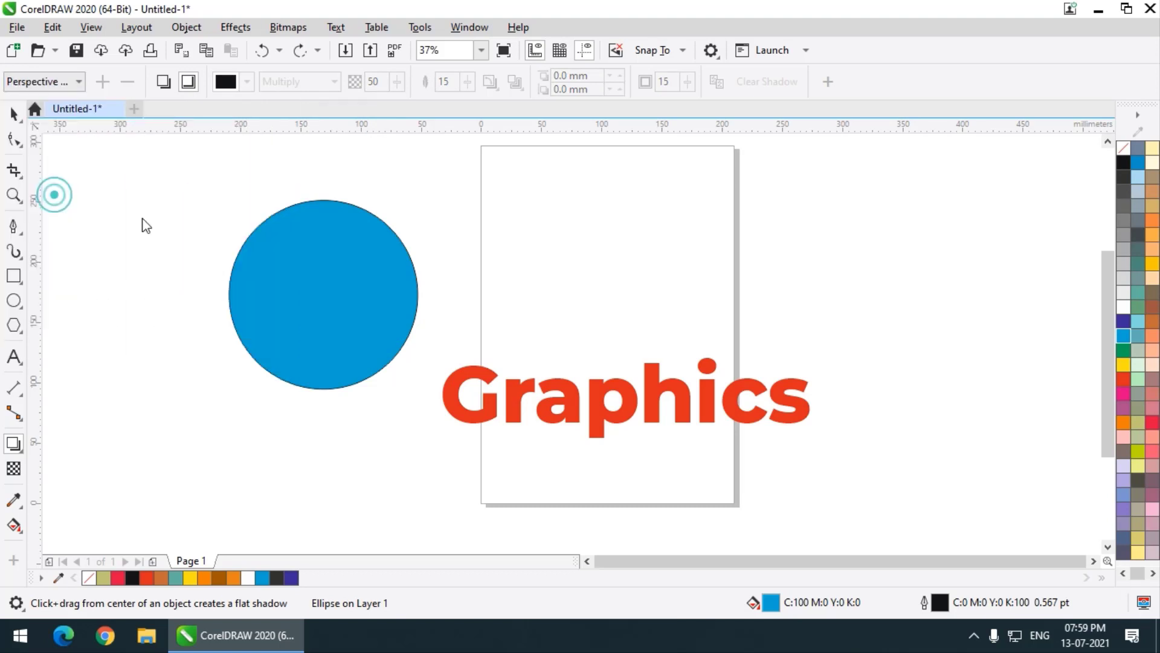
click(56, 81)
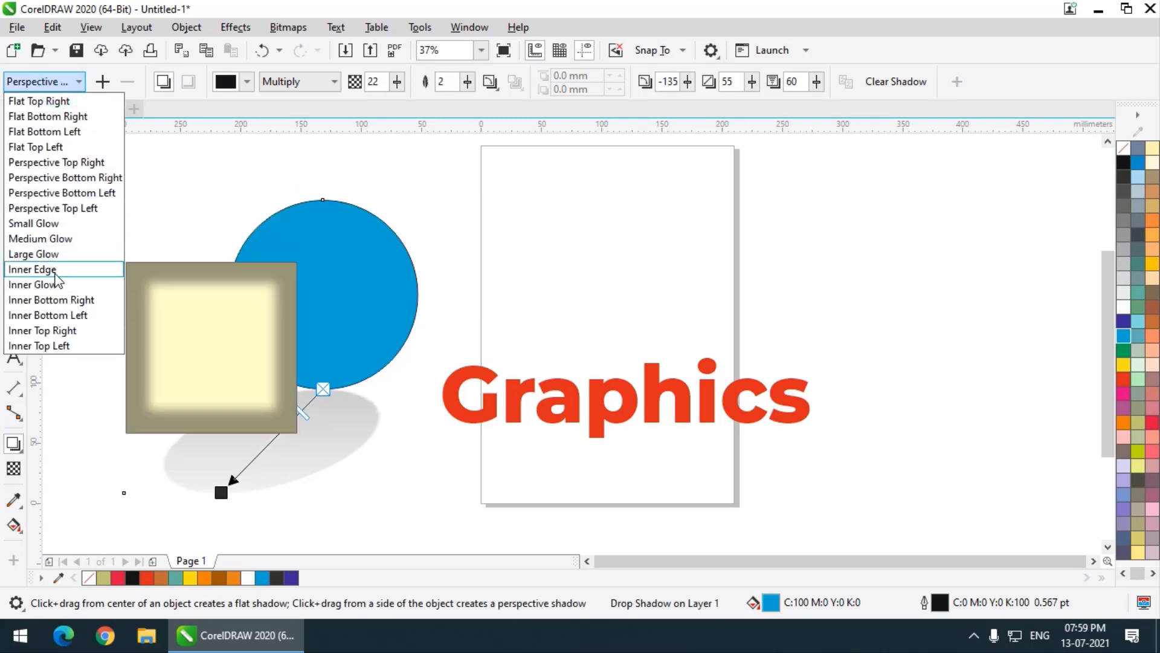
click(55, 270)
Apply the Inner Bottom Left shadow preset to the circle with opacity 100 and feathering 26.
click(54, 81)
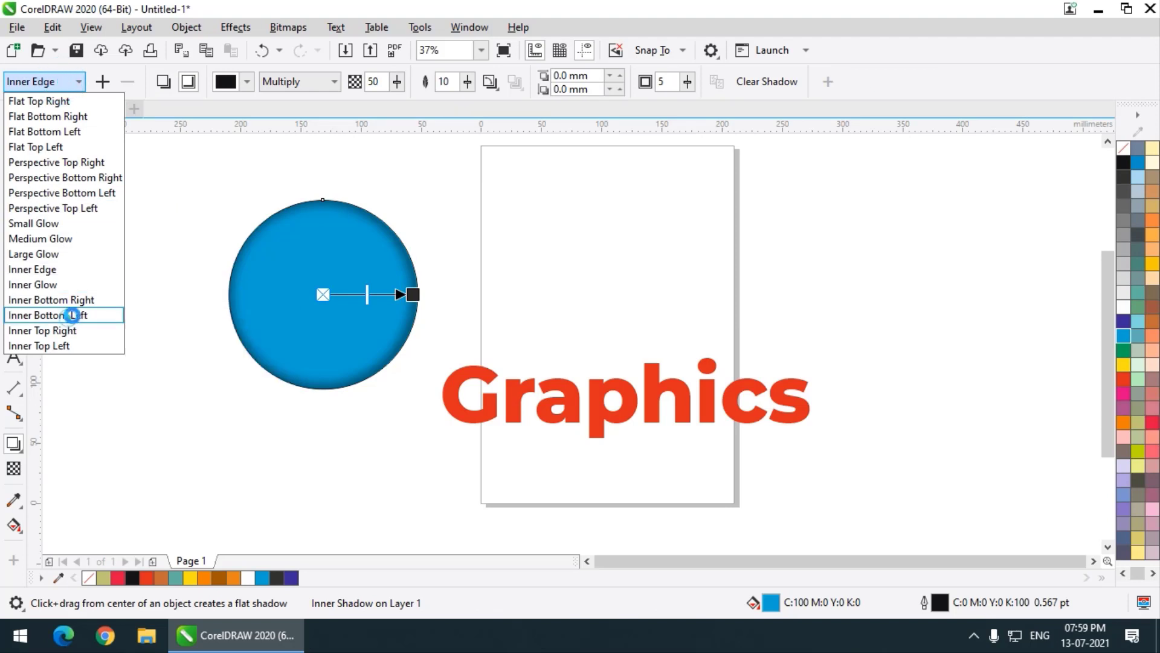
click(71, 315)
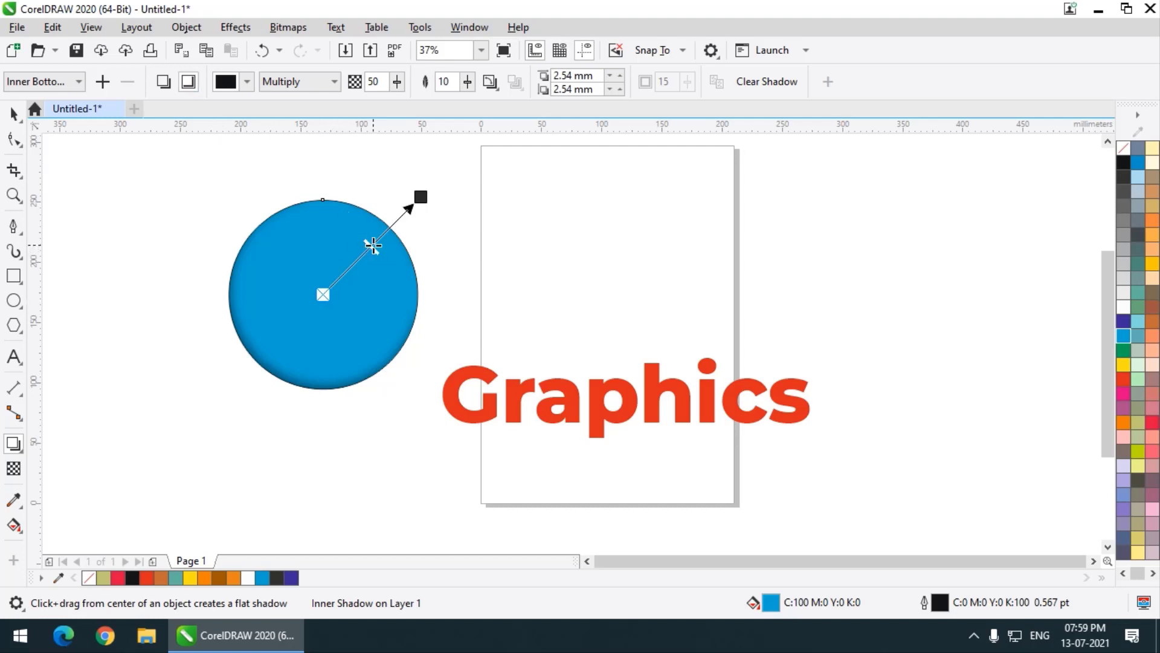
click(396, 88)
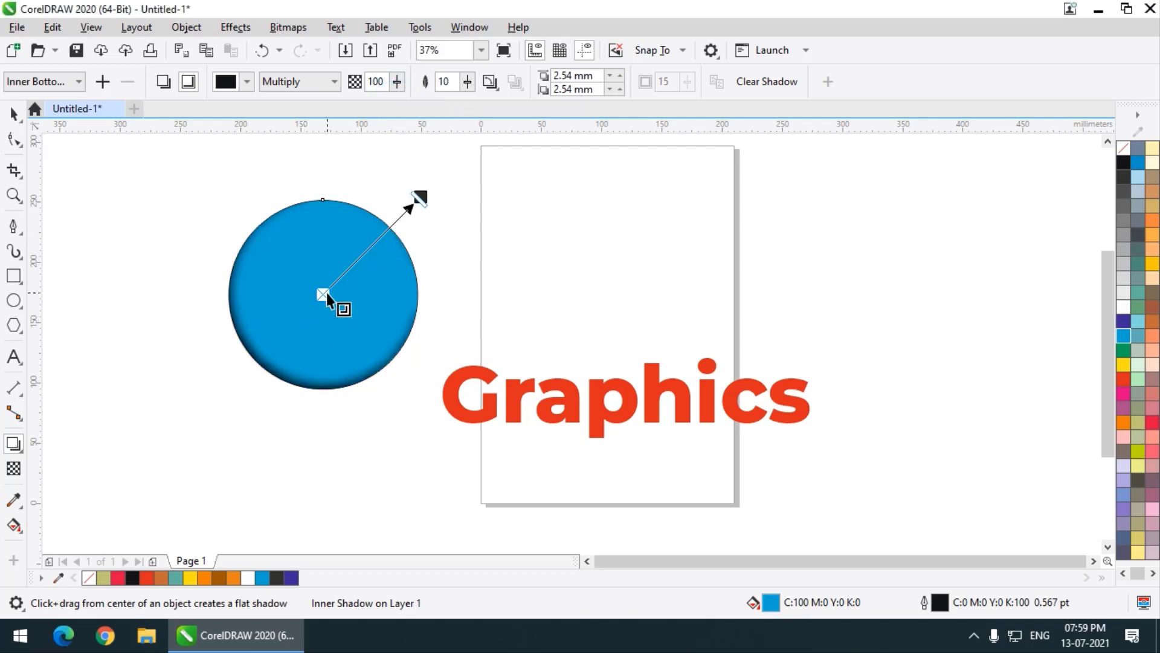
drag(326, 293, 360, 273)
click(471, 85)
drag(471, 99, 483, 100)
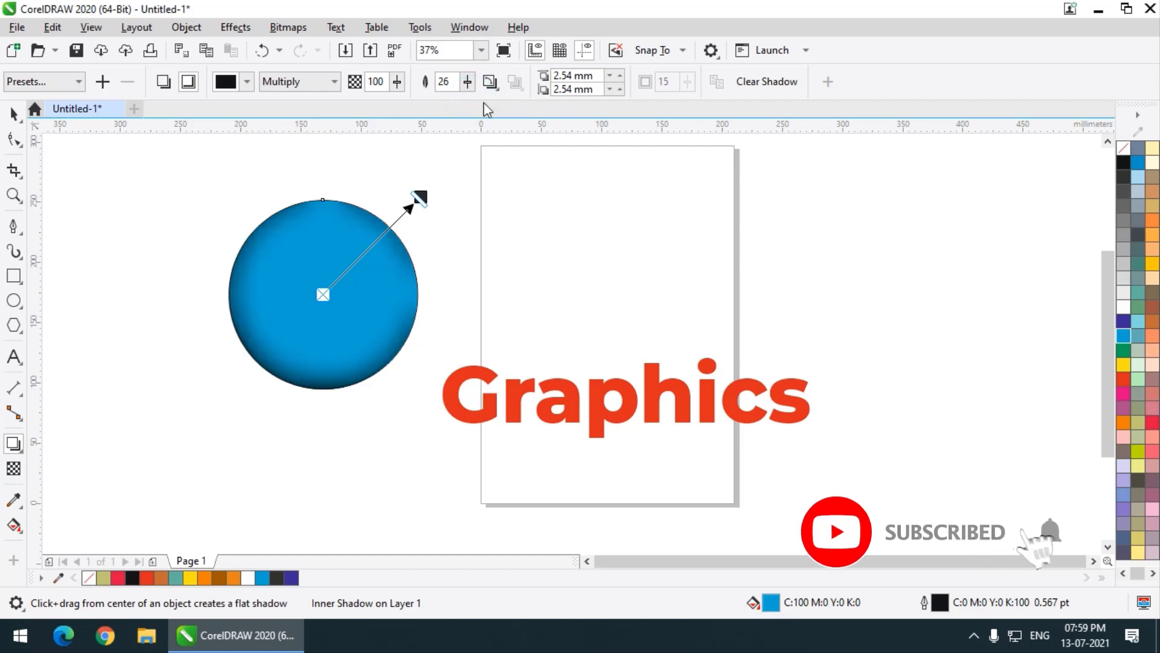
Set the circle's inner shadow to the Normal merge mode and colour it magenta pink from the CMYK palette.
click(281, 84)
click(282, 96)
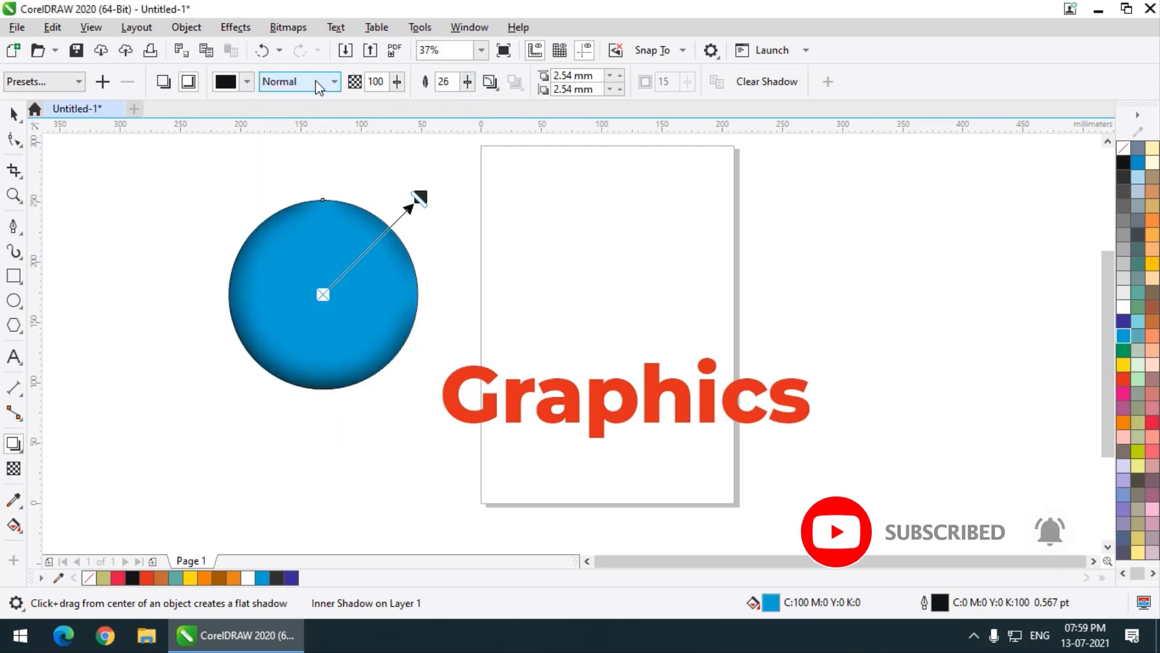
click(248, 82)
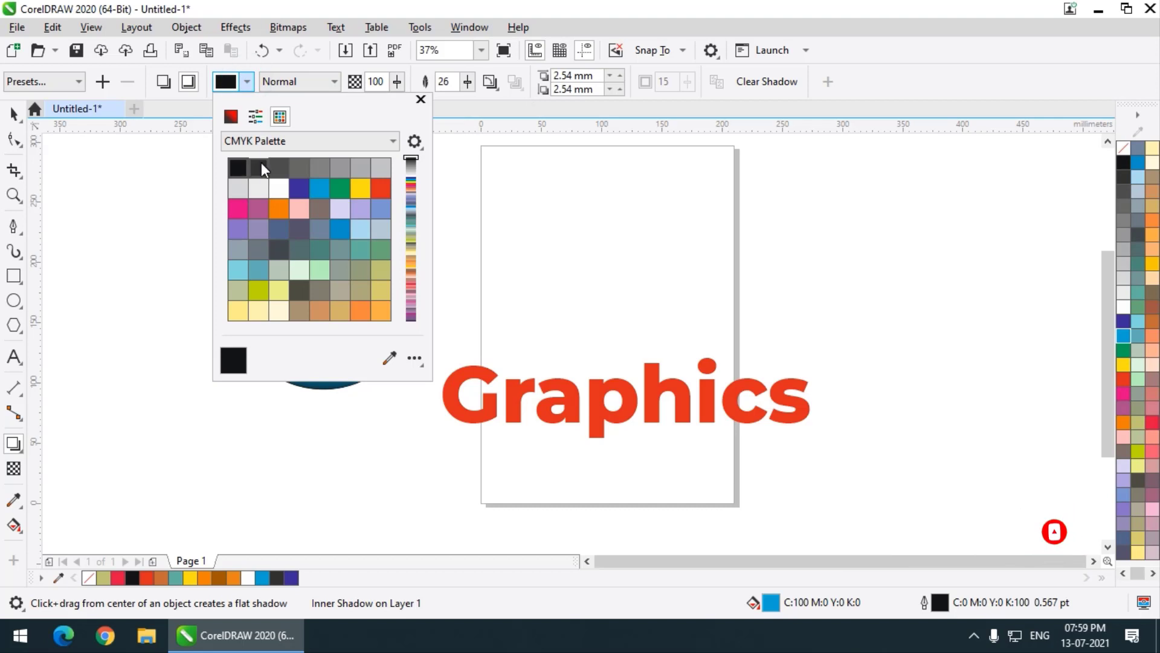
click(324, 192)
click(242, 211)
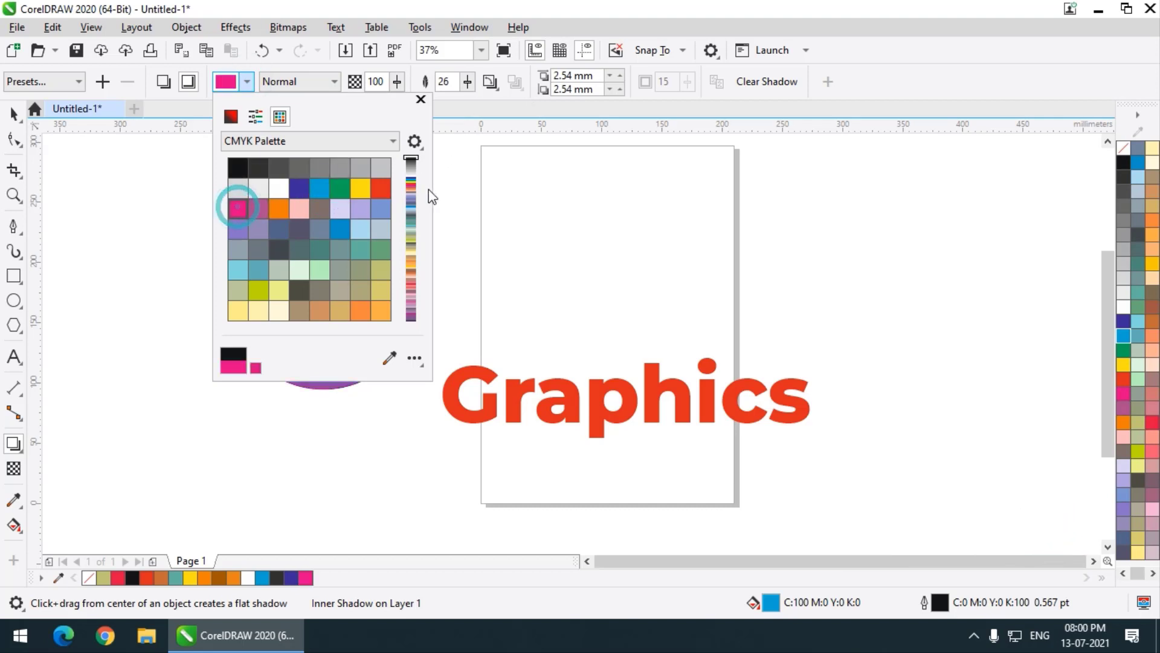
scroll(317, 326, up, 2)
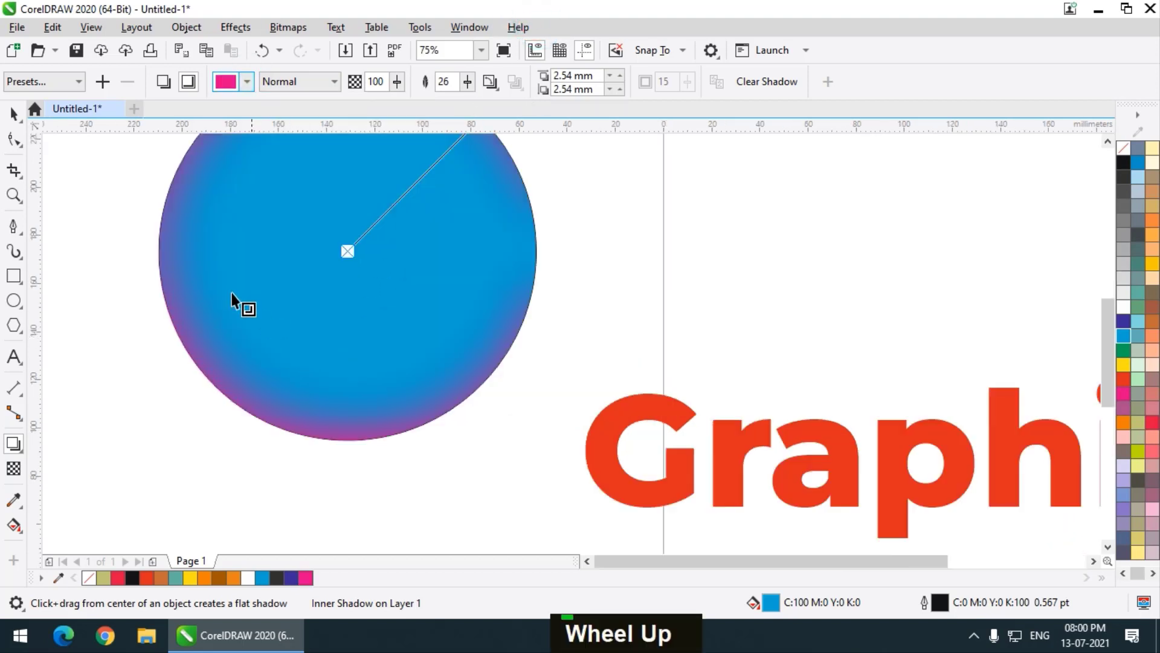
scroll(307, 392, down, 2)
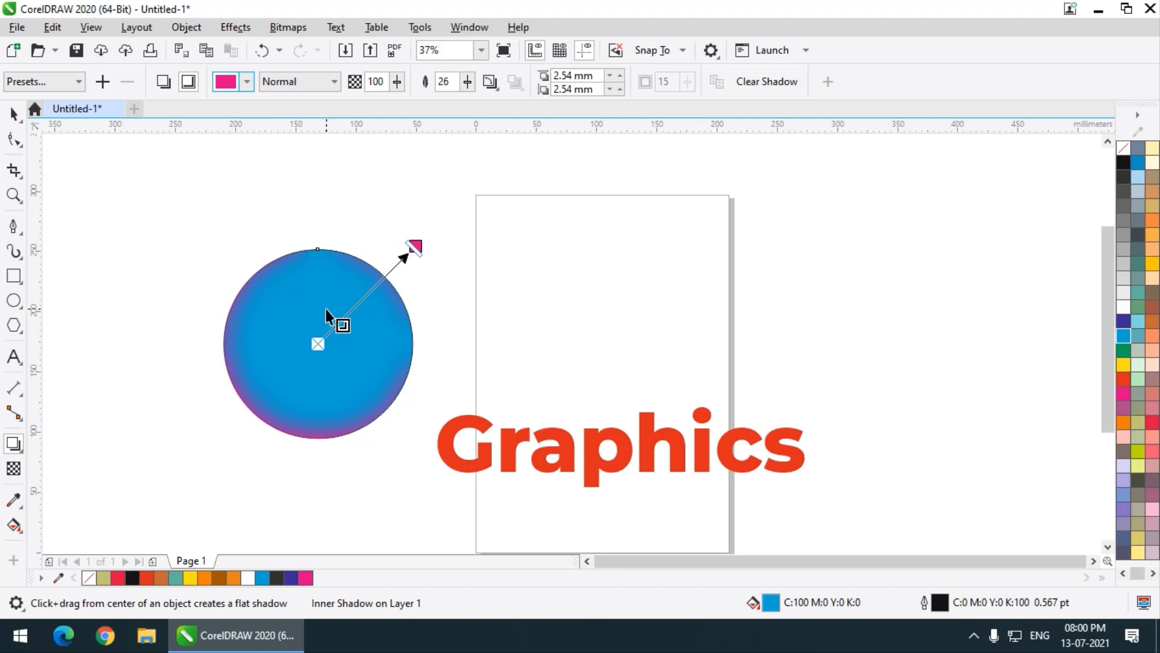
Try an inner shadow with a width of about 12 on the Graphics text, pulled from its centre to the final letter.
click(446, 426)
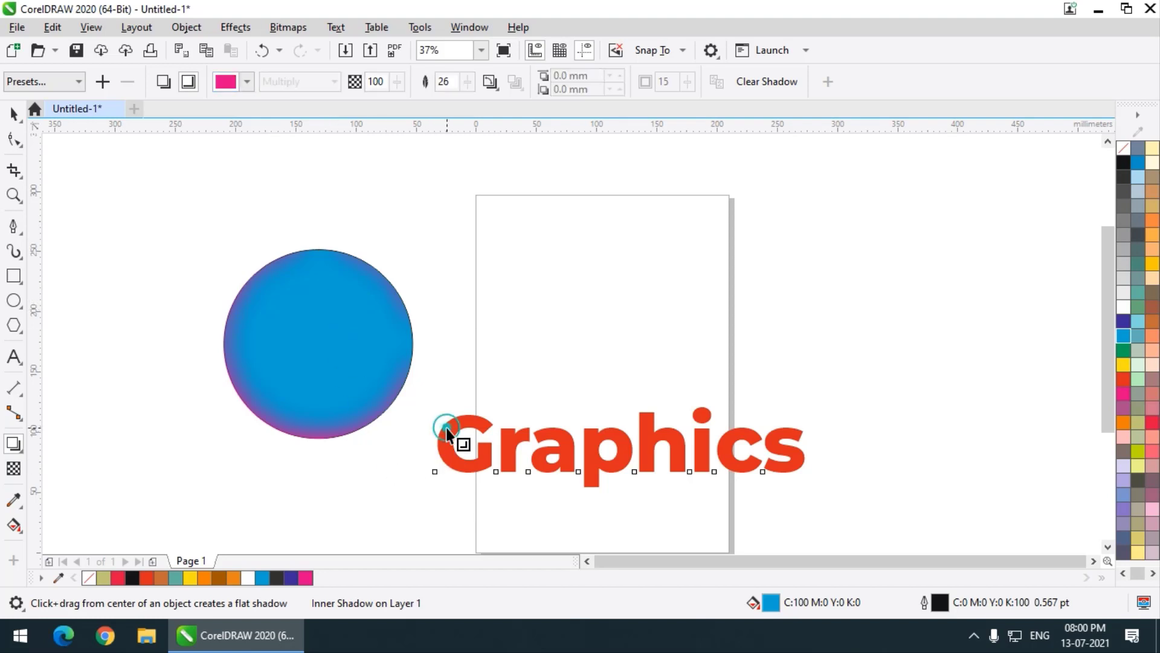
scroll(414, 393, down, 2)
scroll(401, 383, up, 4)
scroll(401, 383, up, 2)
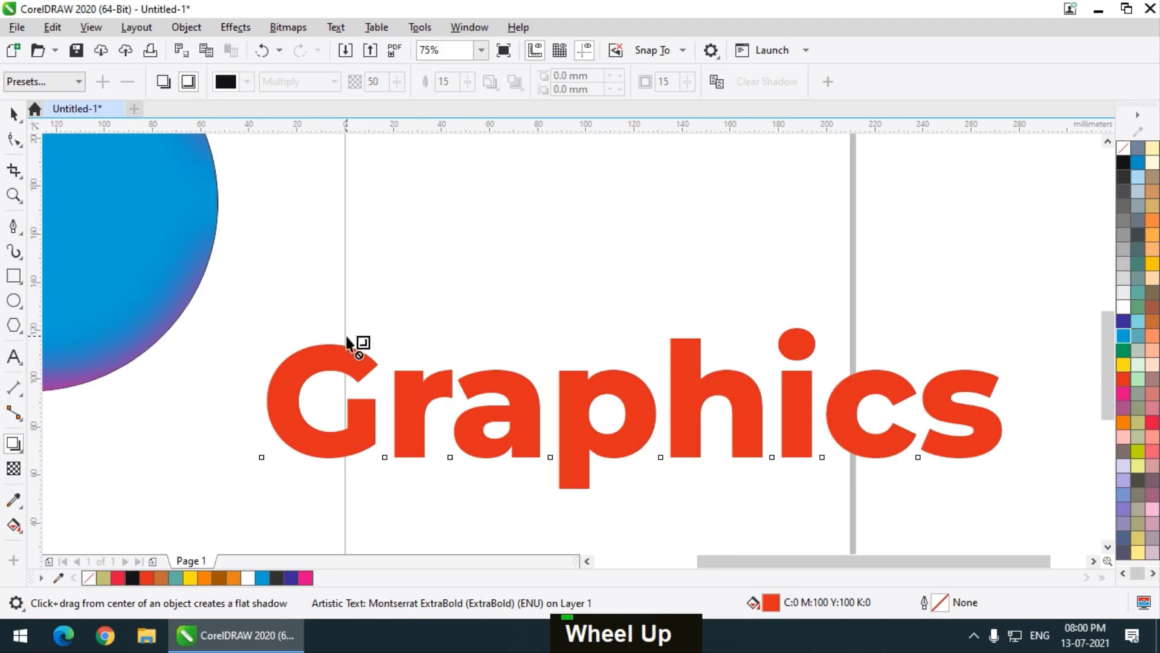
scroll(348, 343, down, 2)
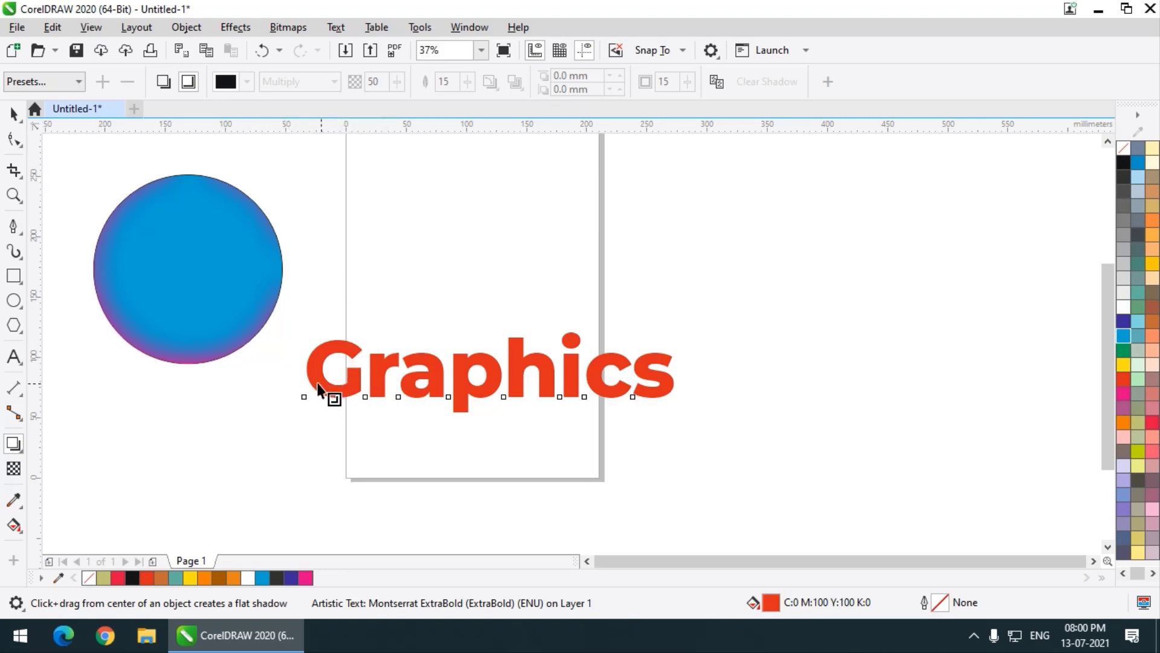
drag(491, 373, 672, 380)
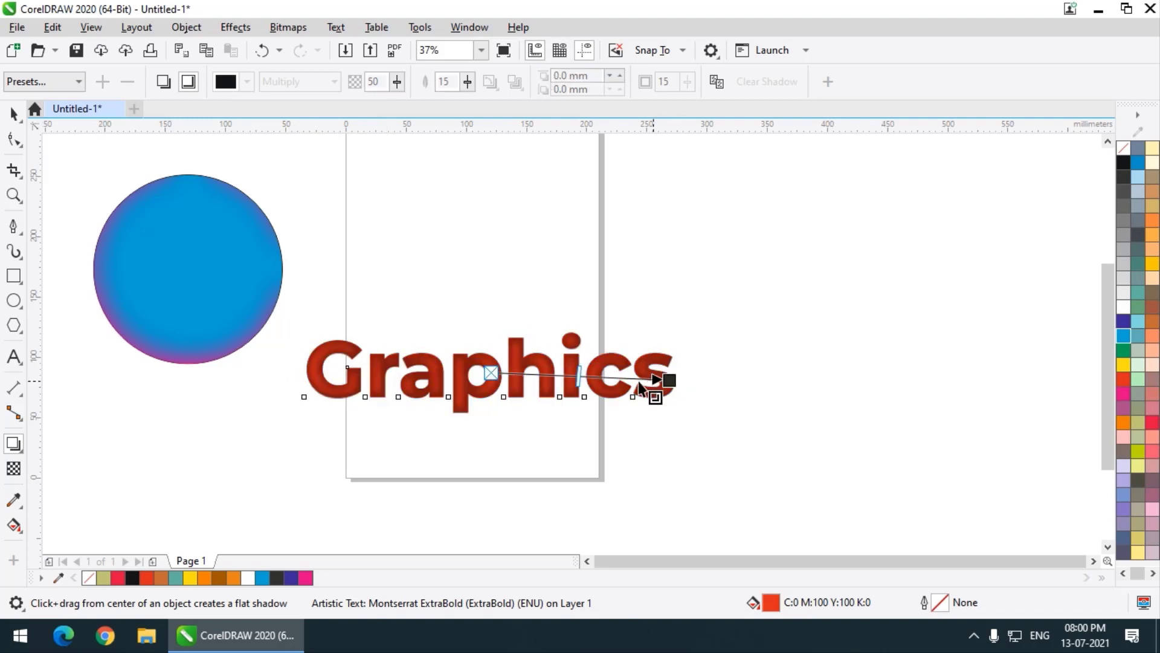
scroll(513, 378, up, 4)
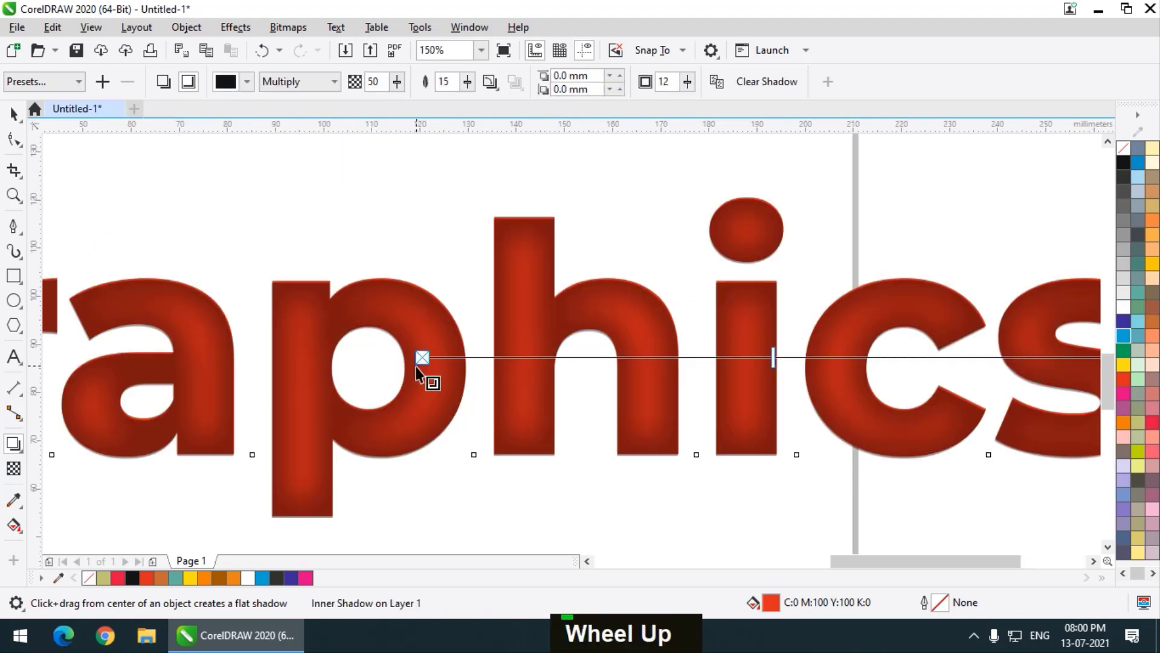
scroll(415, 366, down, 1)
scroll(416, 348, up, 1)
Try feathering of 2 on the text's inner shadow and undo the changes back to the plain text.
click(469, 84)
drag(472, 103, 465, 103)
click(467, 84)
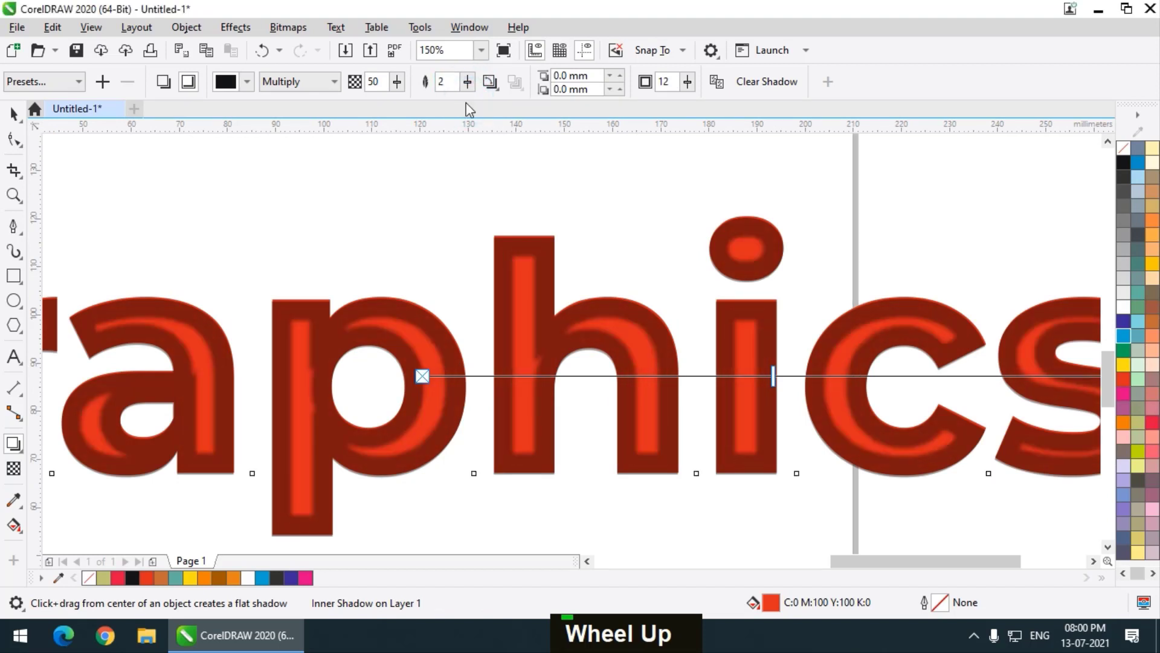
scroll(446, 457, down, 2)
key(ctrl+z)
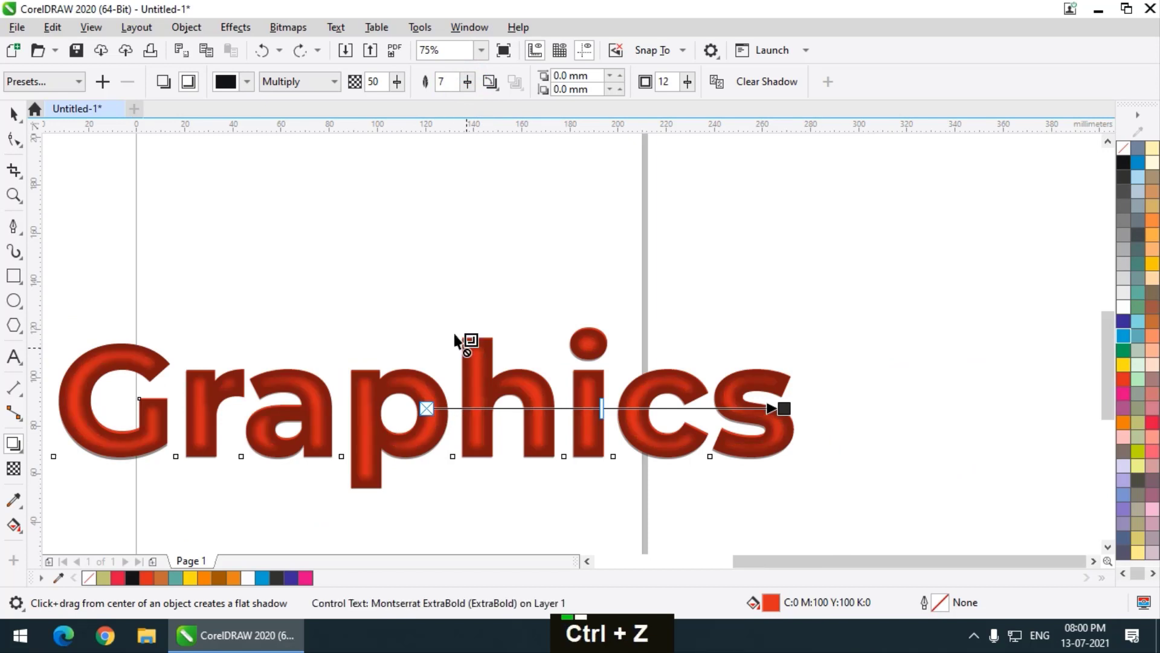
key(ctrl+z)
key(ctrl+z)
key(ctrl+z)
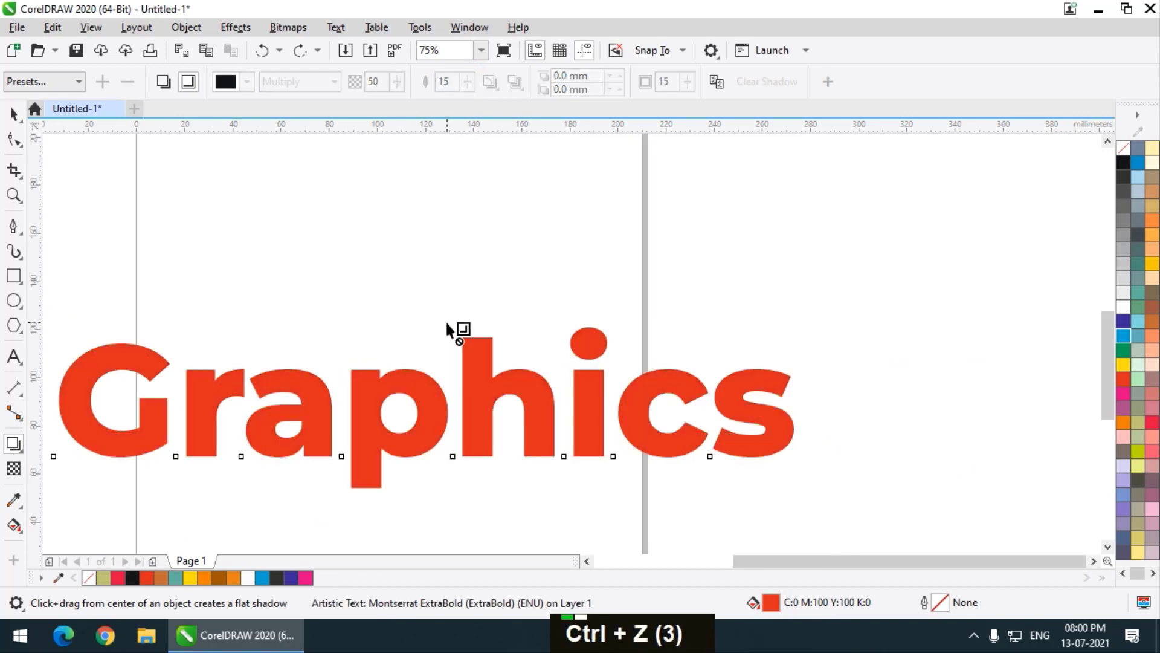
Try pulling inner shadows from the first and last letters of the Graphics text, undoing each attempt.
mouse_move(68, 400)
mouse_down()
mouse_move(221, 406)
mouse_move(193, 408)
mouse_up()
key(ctrl+z)
mouse_move(780, 414)
mouse_down()
mouse_move(601, 418)
mouse_move(763, 416)
mouse_up()
key(ctrl+z)
Apply the Inner Bottom Left shadow preset to the Graphics text.
click(67, 81)
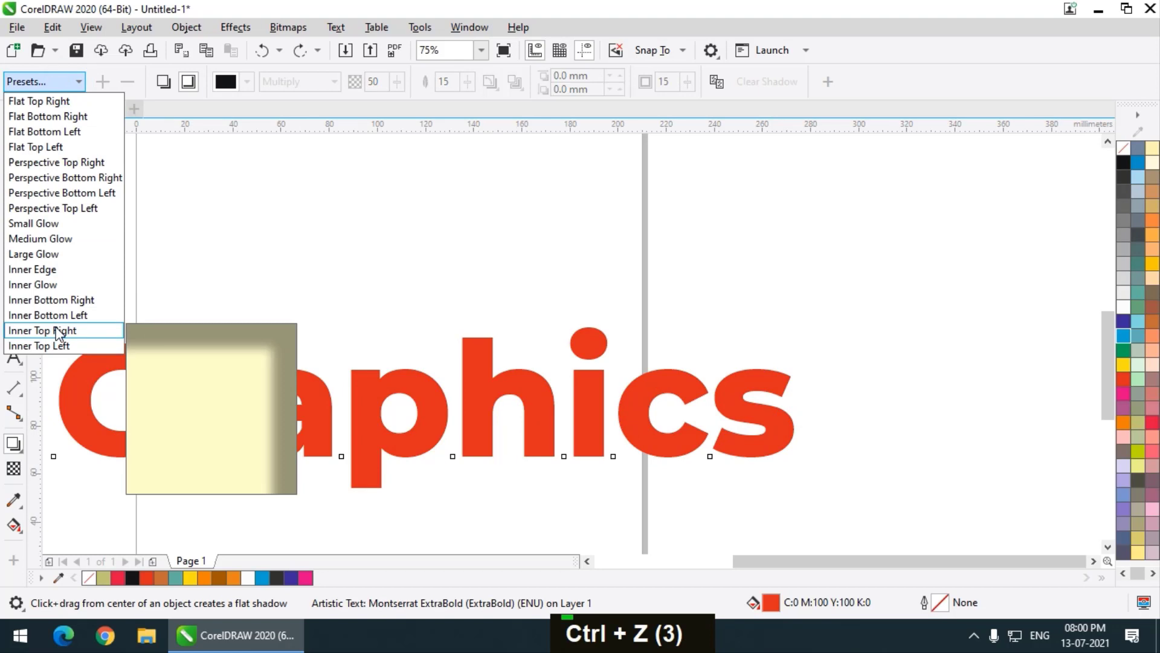
click(87, 315)
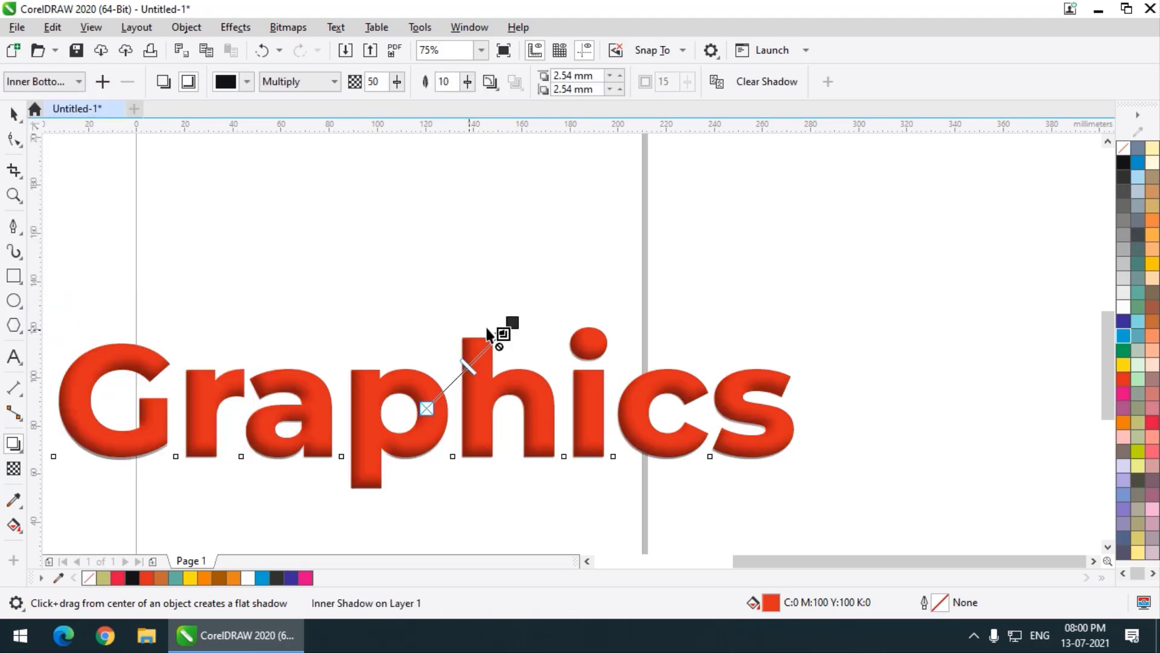
scroll(532, 354, down, 1)
scroll(459, 381, up, 1)
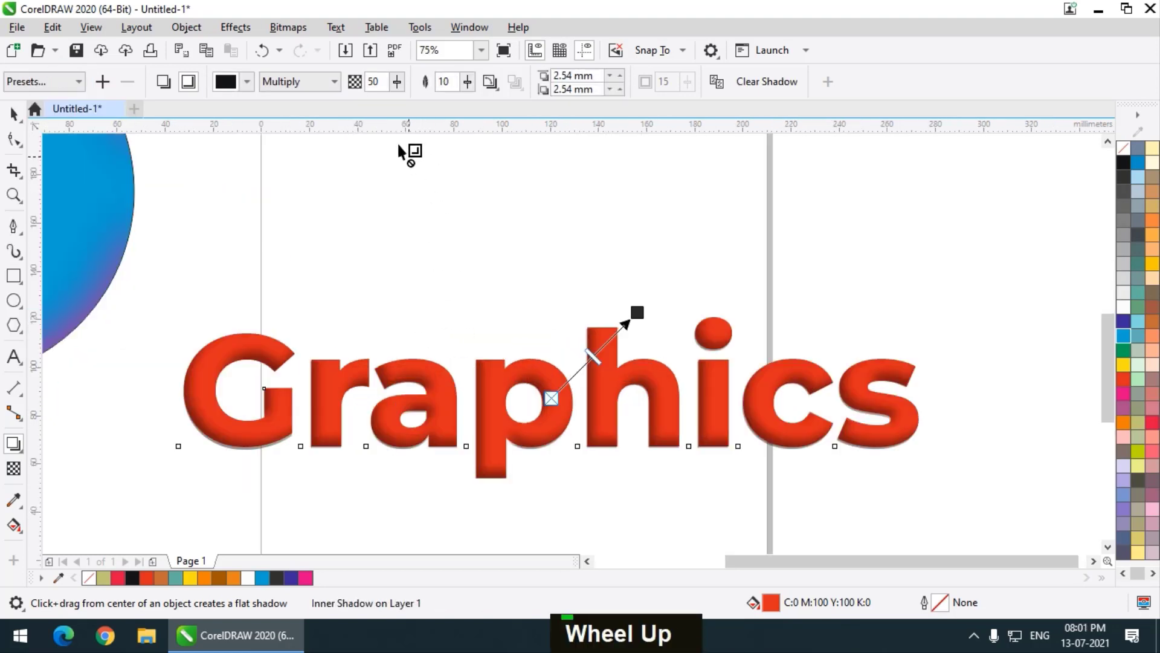
Set the Graphics text's inner shadow to opacity 100 and feathering 12, and finish with the Pick tool.
click(396, 81)
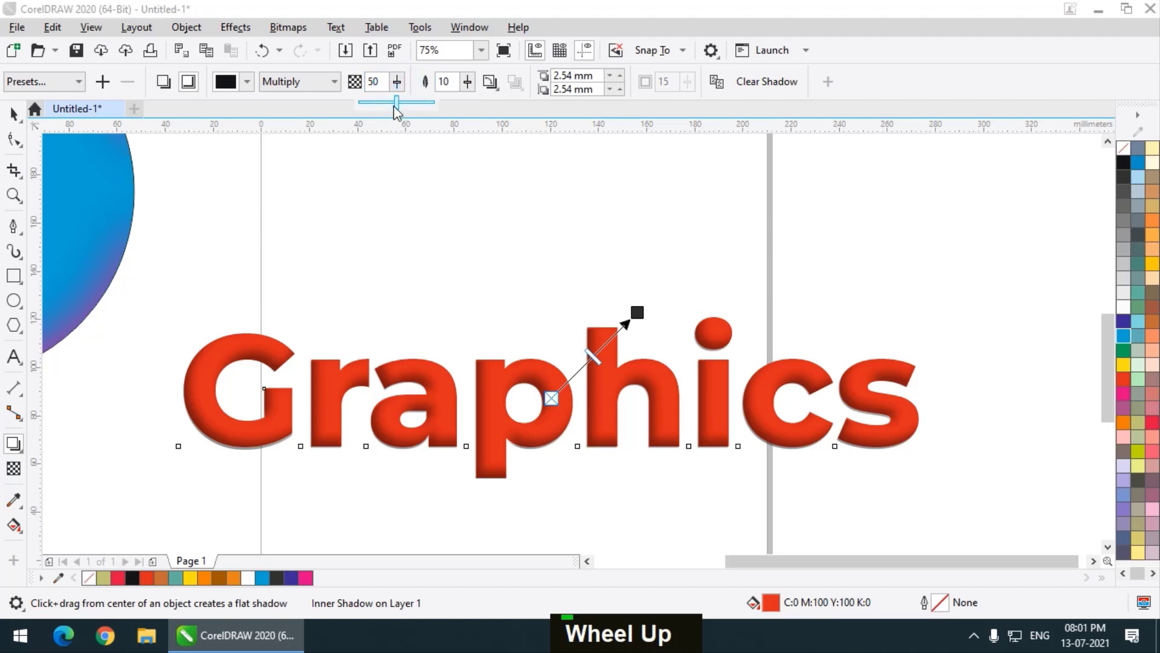
drag(395, 108, 466, 104)
click(467, 81)
click(467, 81)
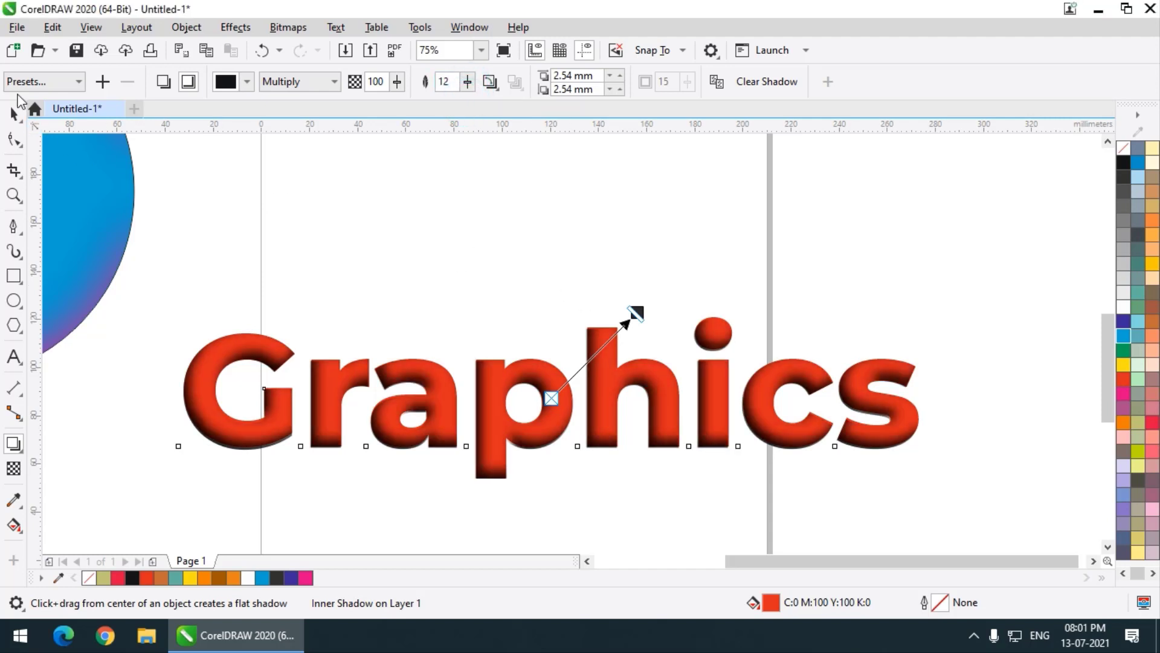
click(14, 113)
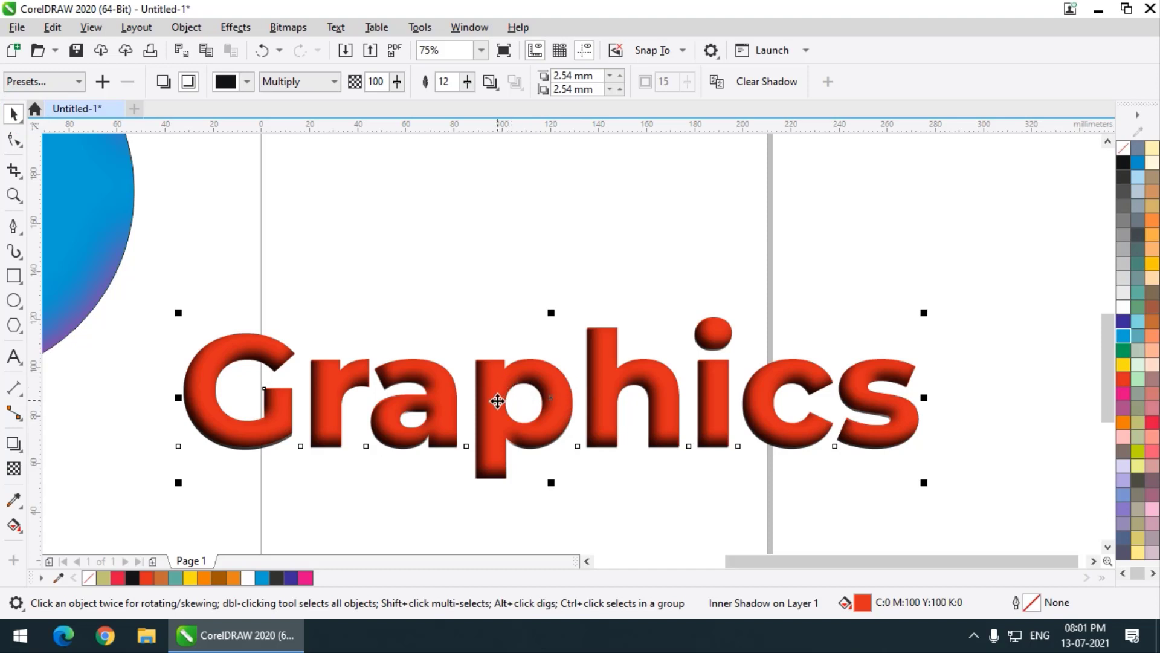
Set the merge mode of the Graphics text's inner shadow to Normal.
scroll(497, 401, down, 1)
scroll(498, 401, up, 1)
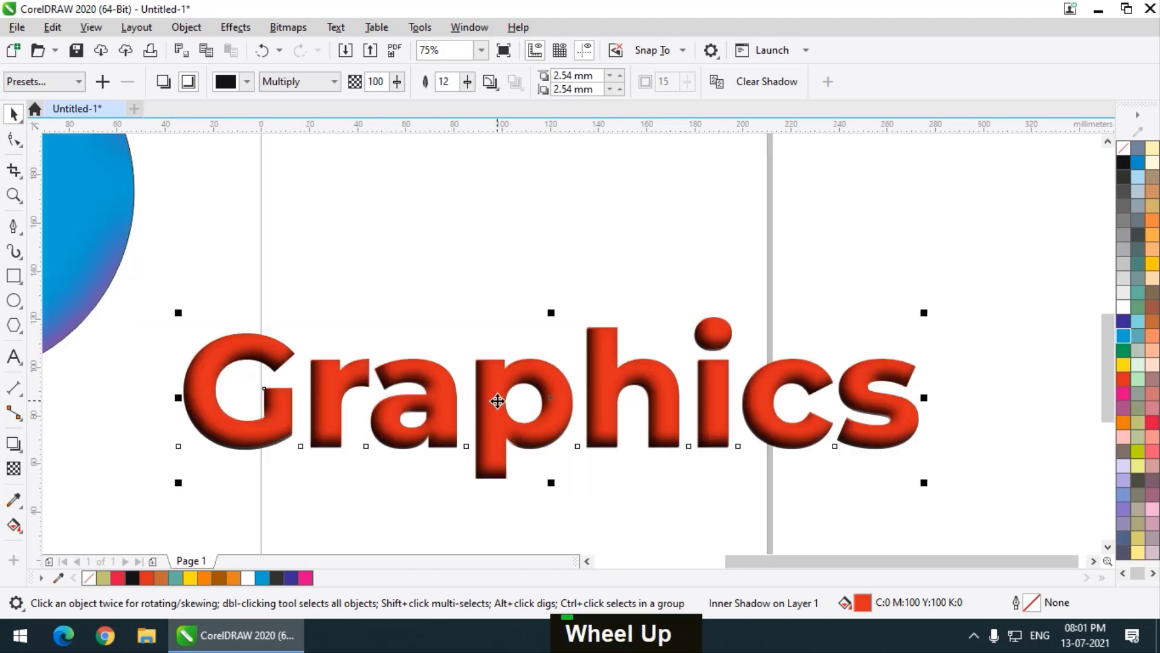
scroll(497, 401, down, 1)
scroll(509, 406, up, 1)
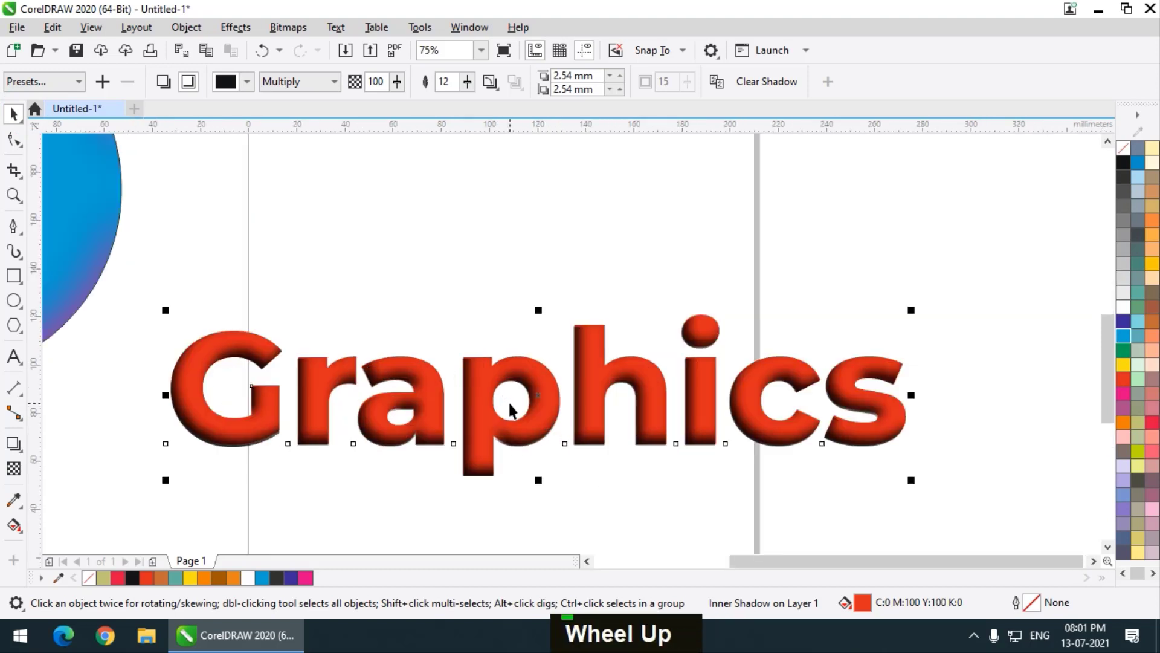
click(292, 81)
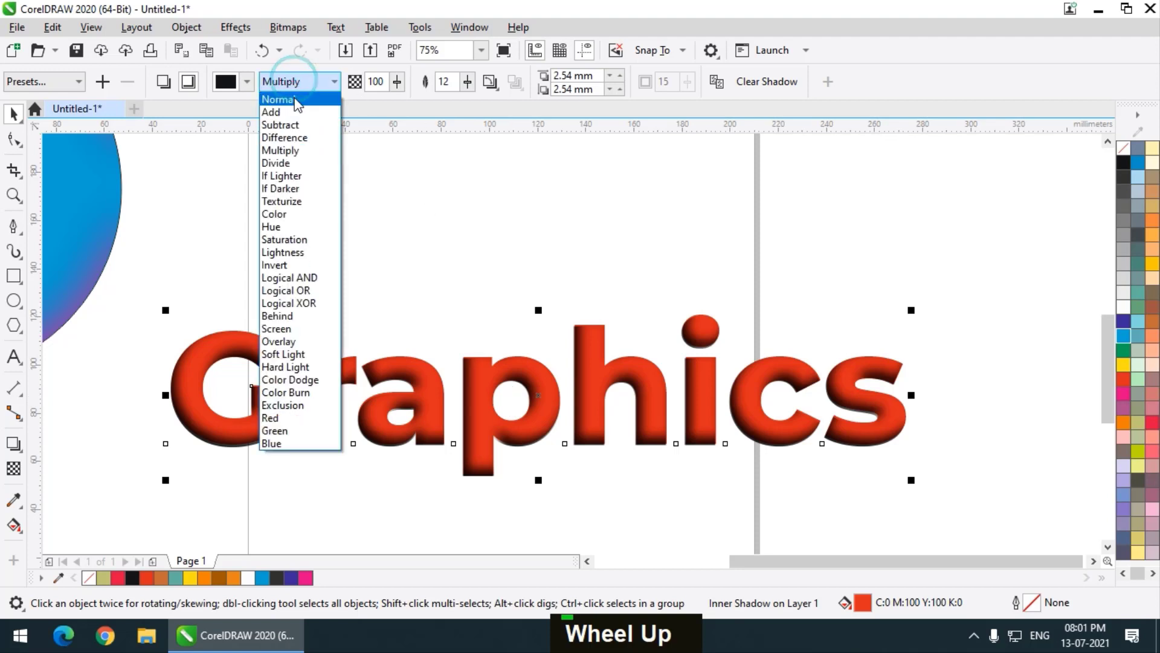
click(290, 97)
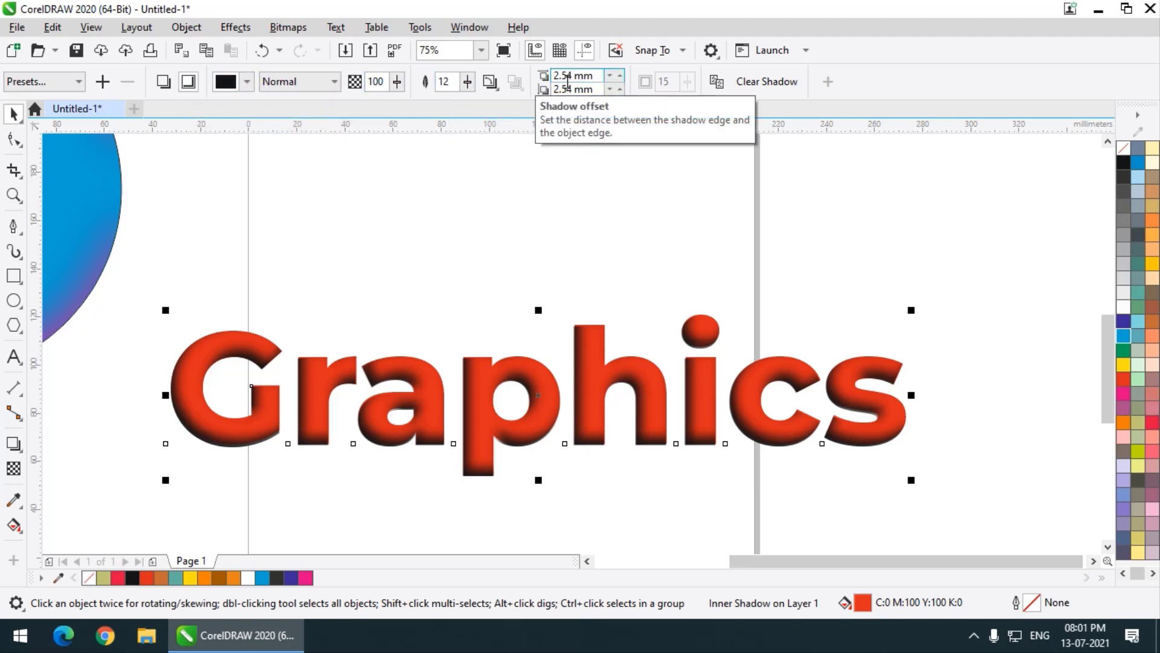
Try a vertical offset of 6.74 mm for the text's inner shadow and undo it.
scroll(533, 388, up, 1)
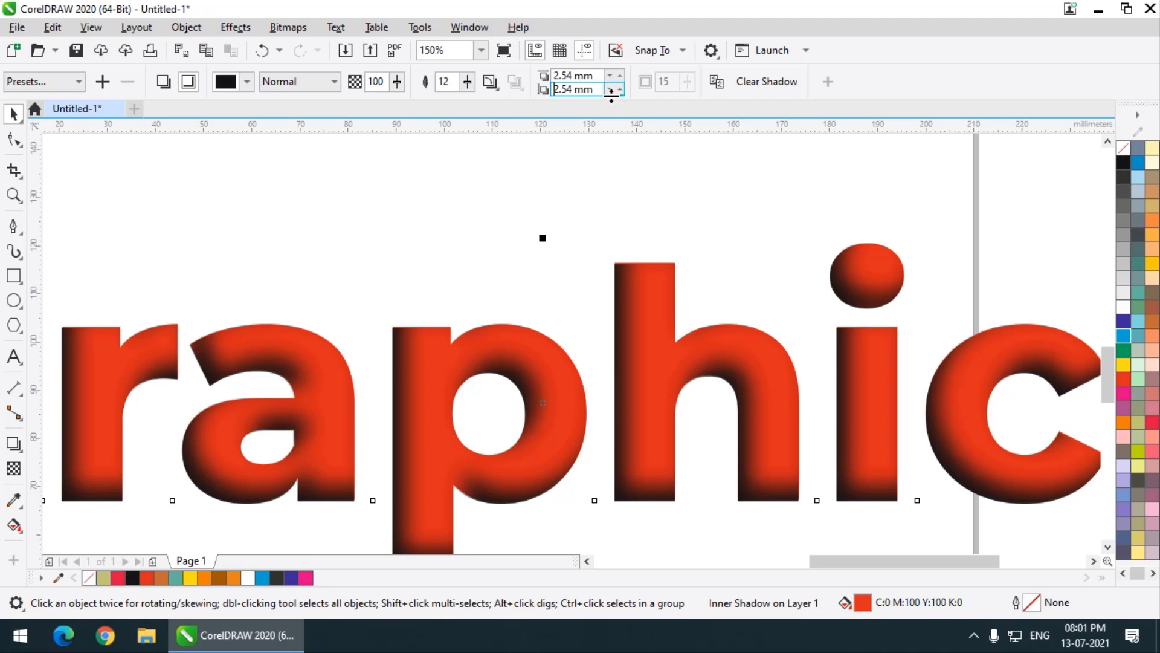
drag(611, 93, 616, 58)
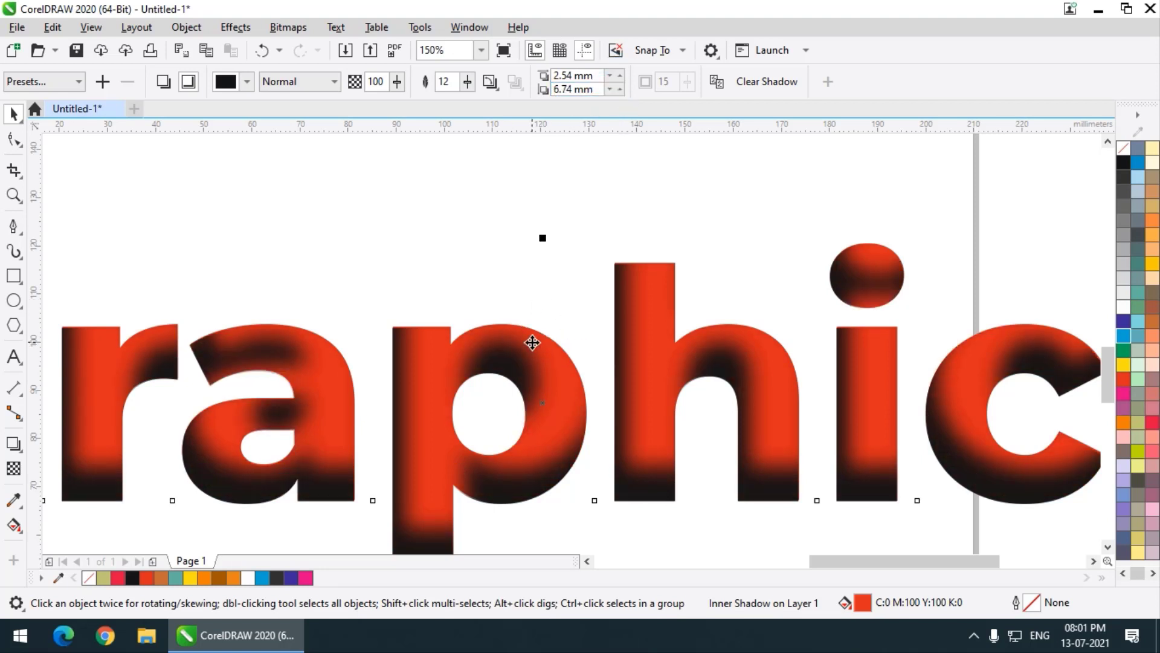
key(ctrl+z)
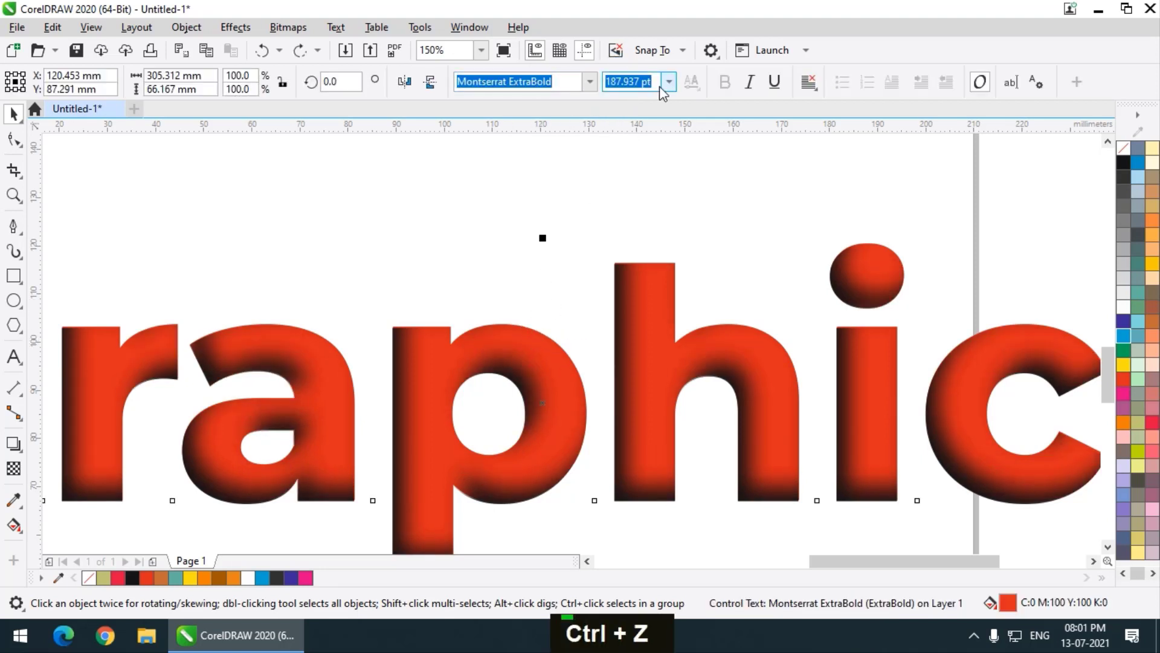
click(14, 443)
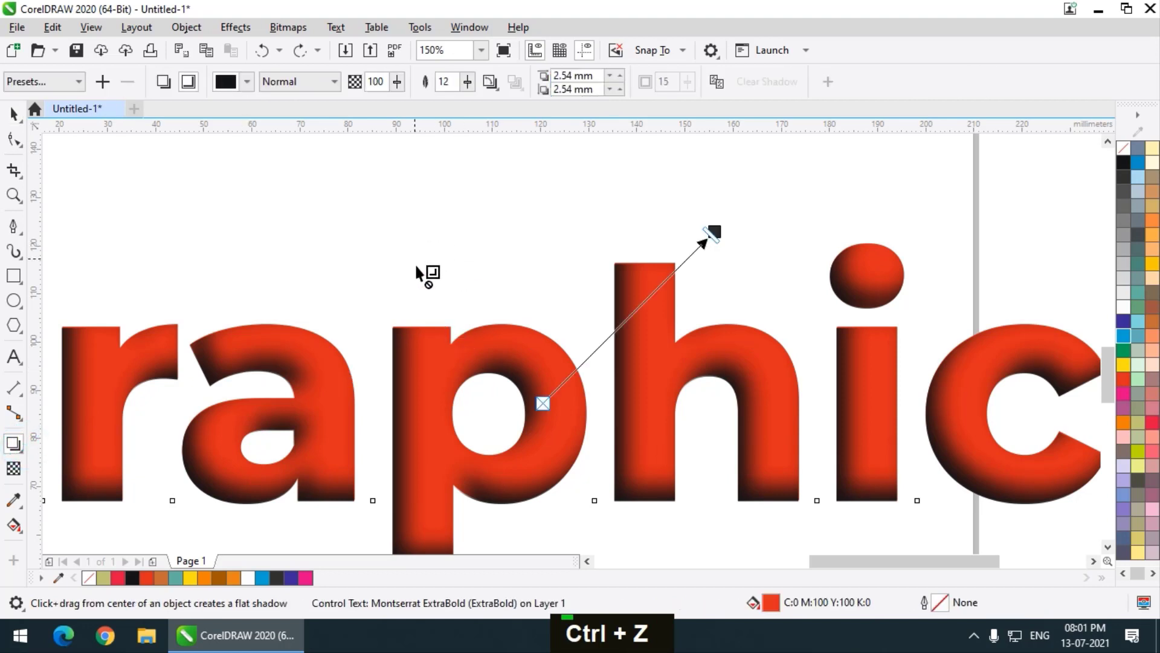
scroll(426, 274, down, 1)
scroll(409, 231, up, 1)
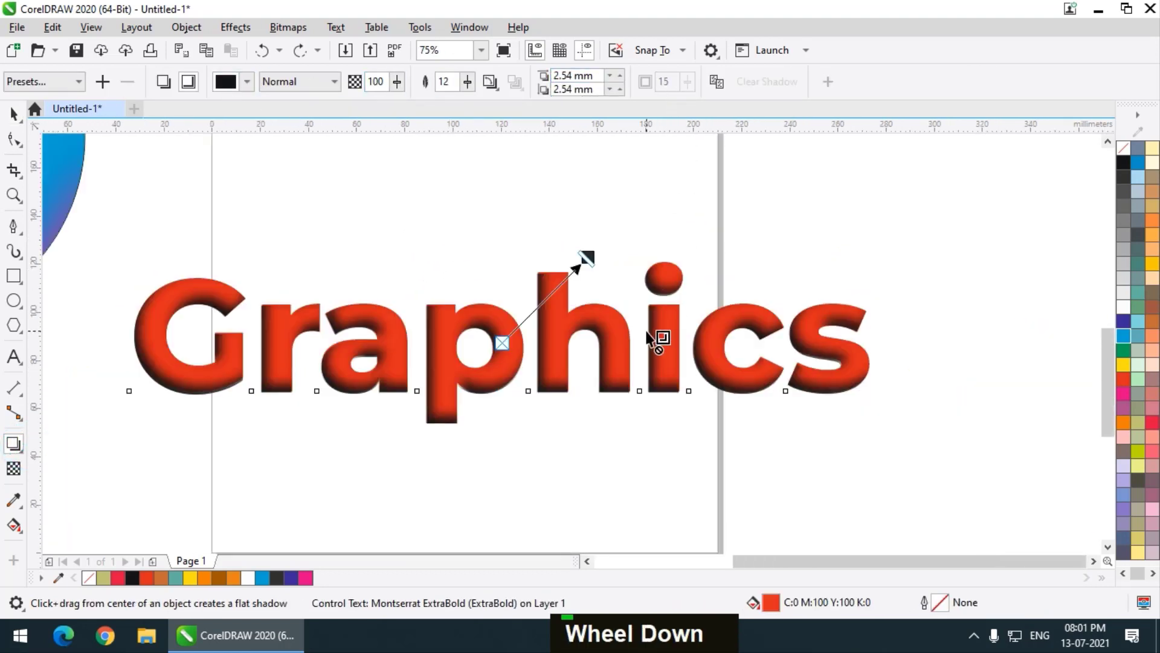
scroll(648, 336, down, 1)
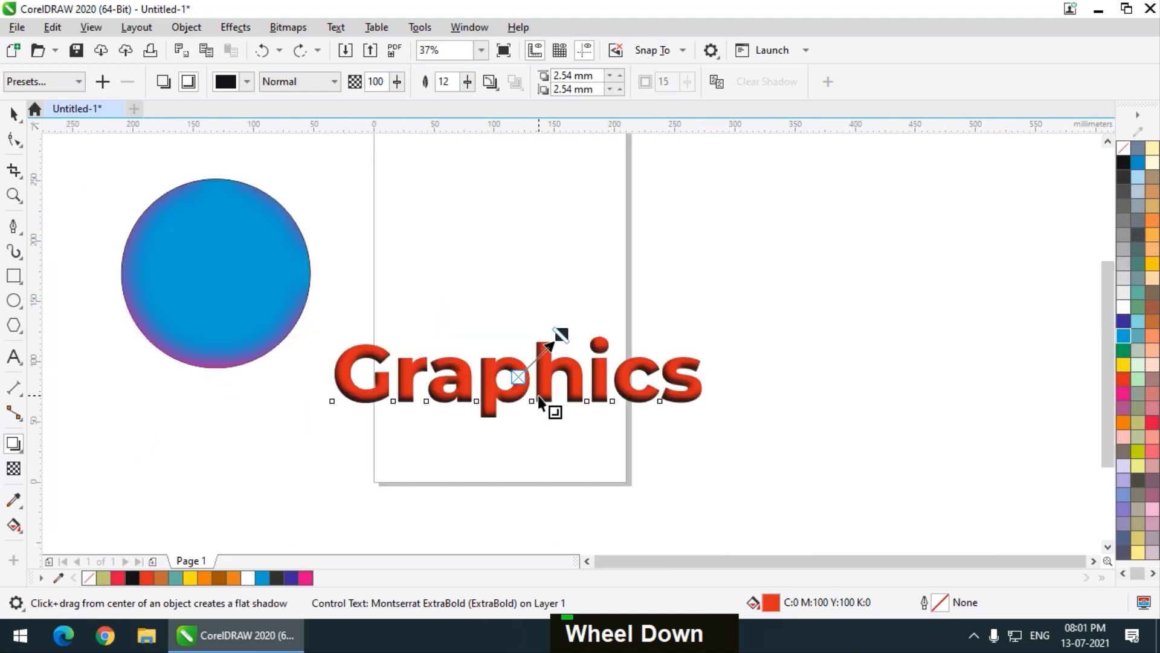
scroll(538, 393, up, 1)
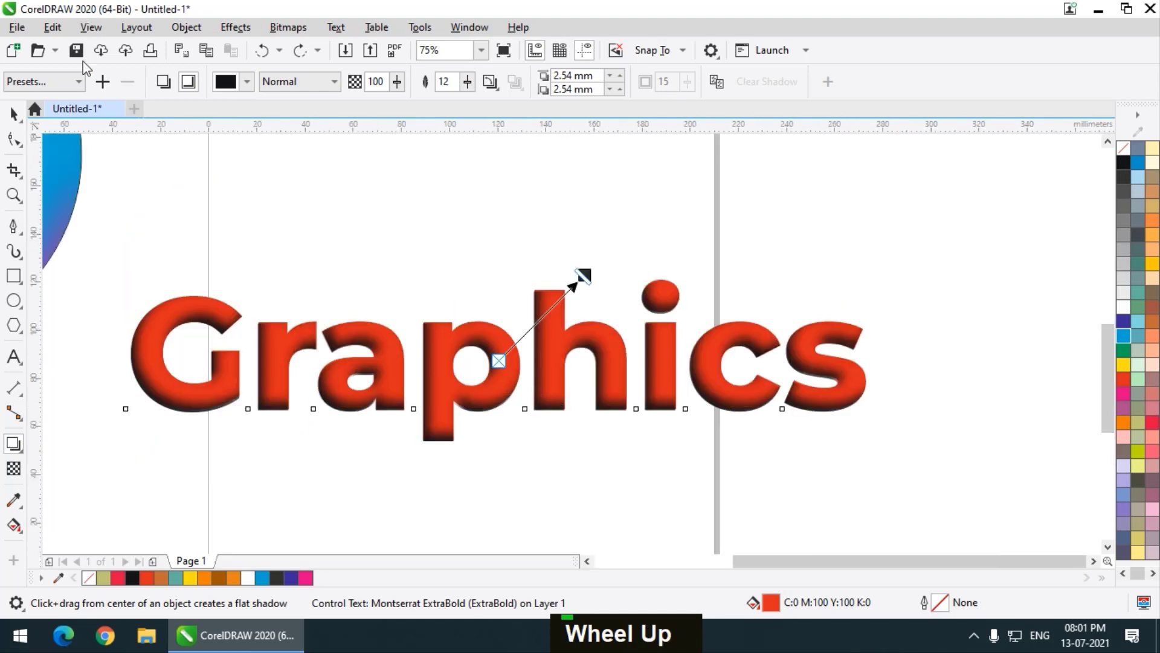
Import the image 841771 from the Celebs folder and place it beside the Graphics text, outside the page.
click(16, 27)
click(45, 317)
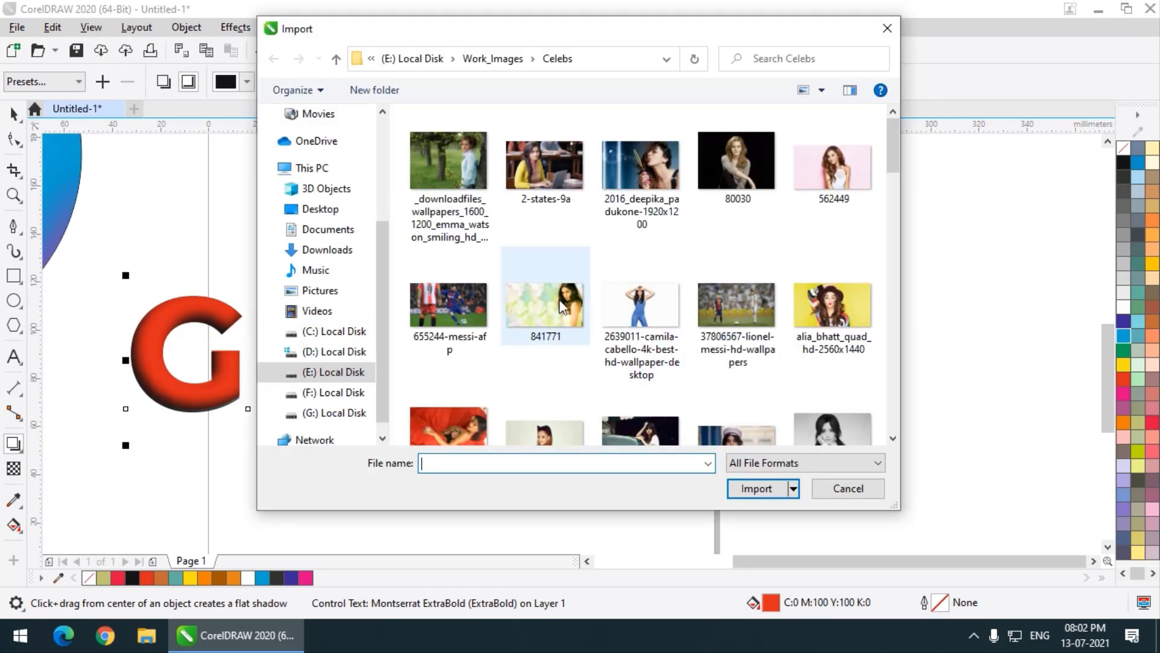
double_click(559, 299)
scroll(260, 326, down, 1)
click(531, 210)
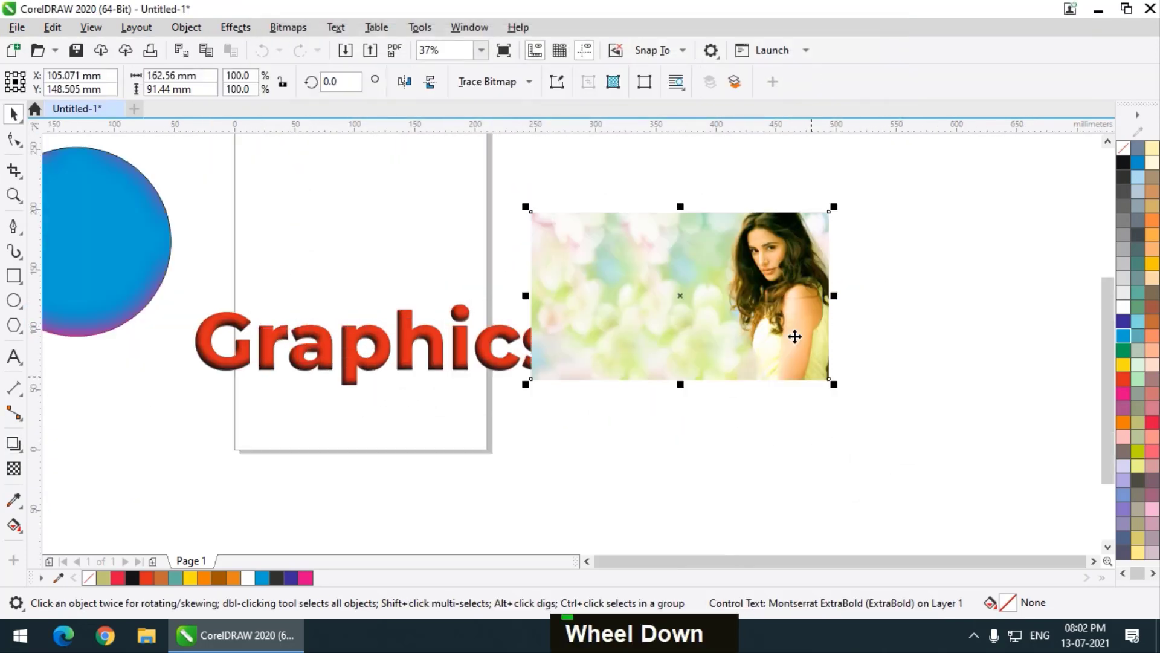
Apply the Inner Bottom Left shadow preset to the imported image.
click(15, 444)
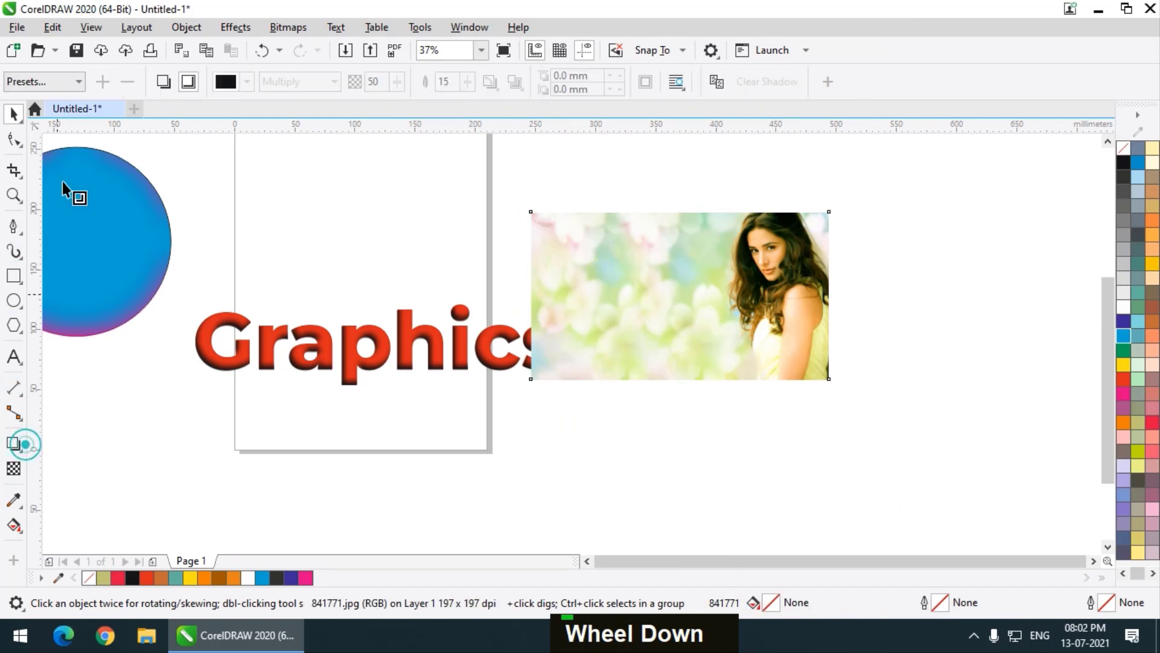
click(44, 81)
click(75, 314)
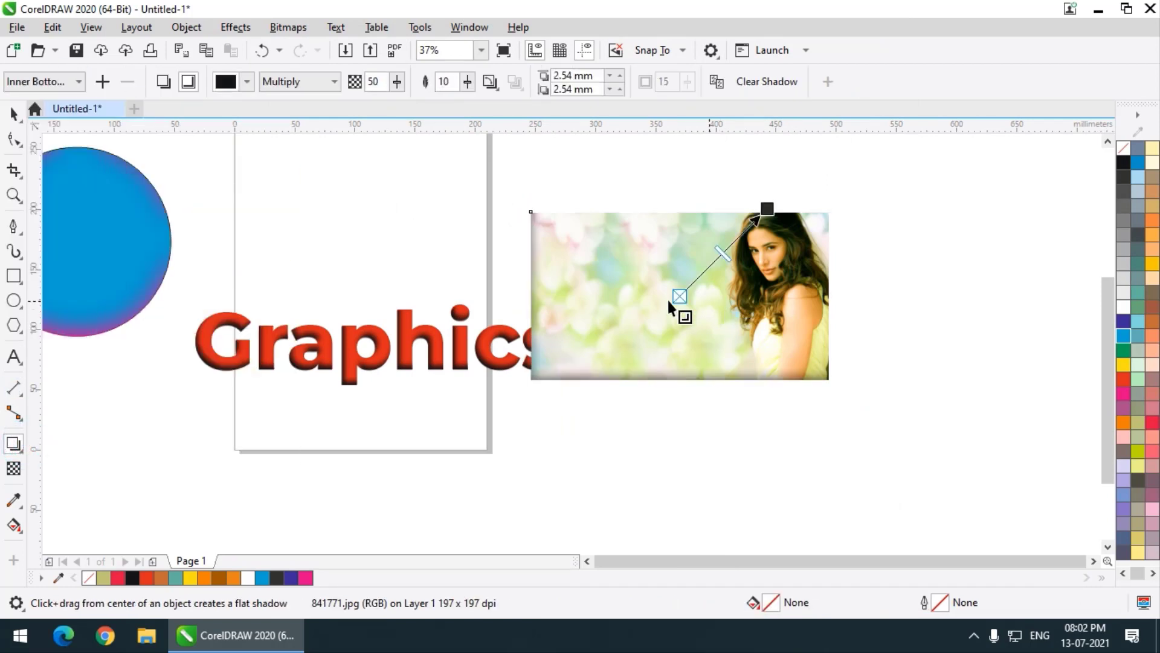
scroll(581, 360, up, 1)
scroll(541, 433, down, 1)
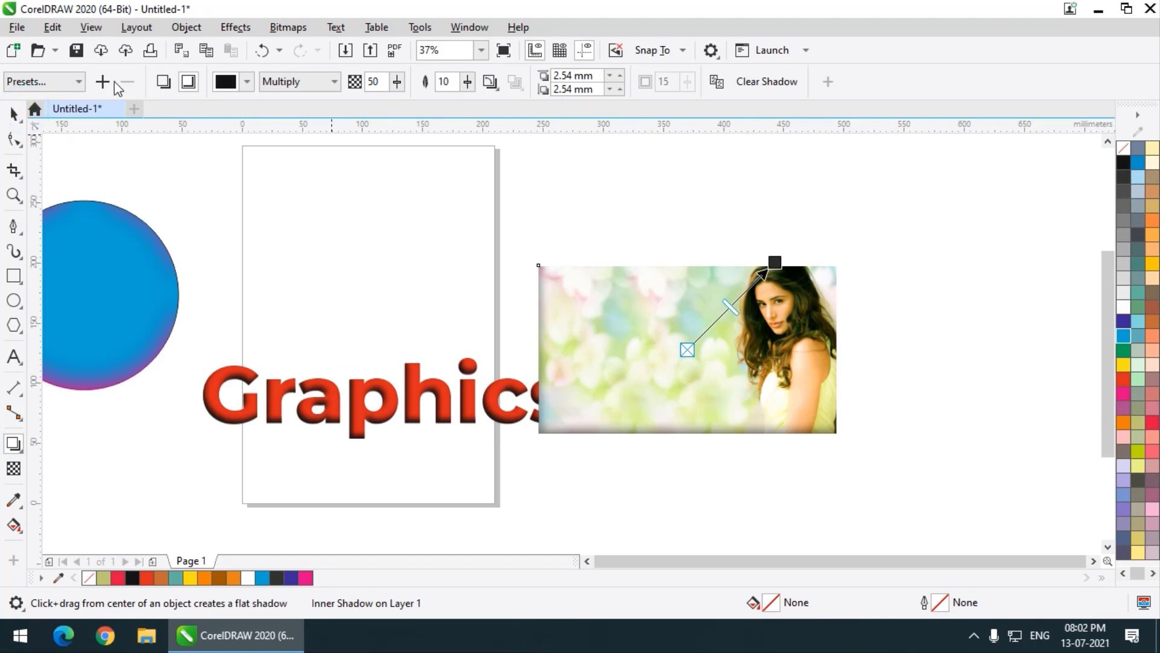
Move the imported image clear of the Graphics text and remove its inner shadow.
click(13, 113)
drag(629, 329, 741, 304)
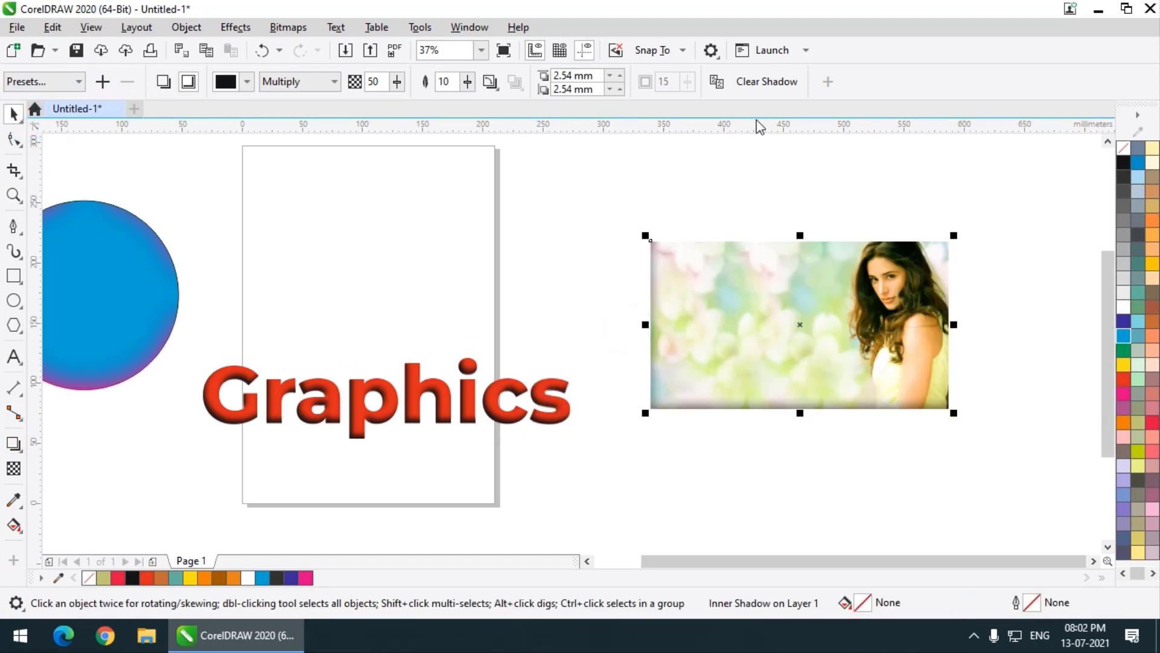
click(770, 86)
scroll(513, 426, down, 1)
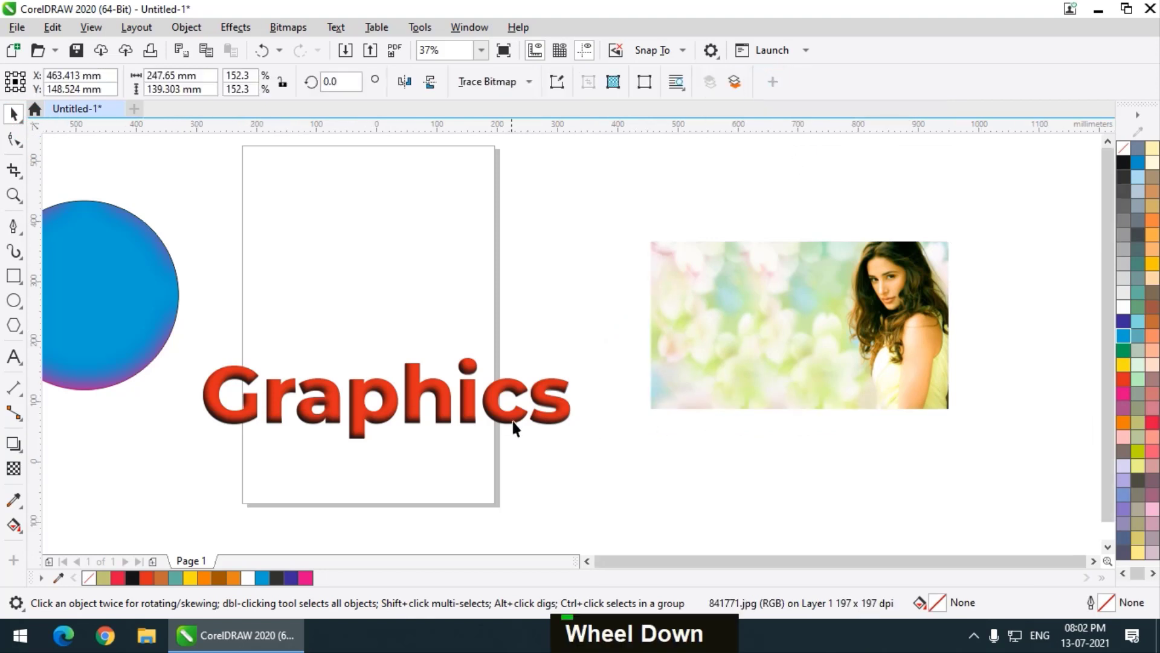
Convert the Graphics text's inner shadow into a drop shadow.
scroll(467, 415, up, 2)
click(447, 417)
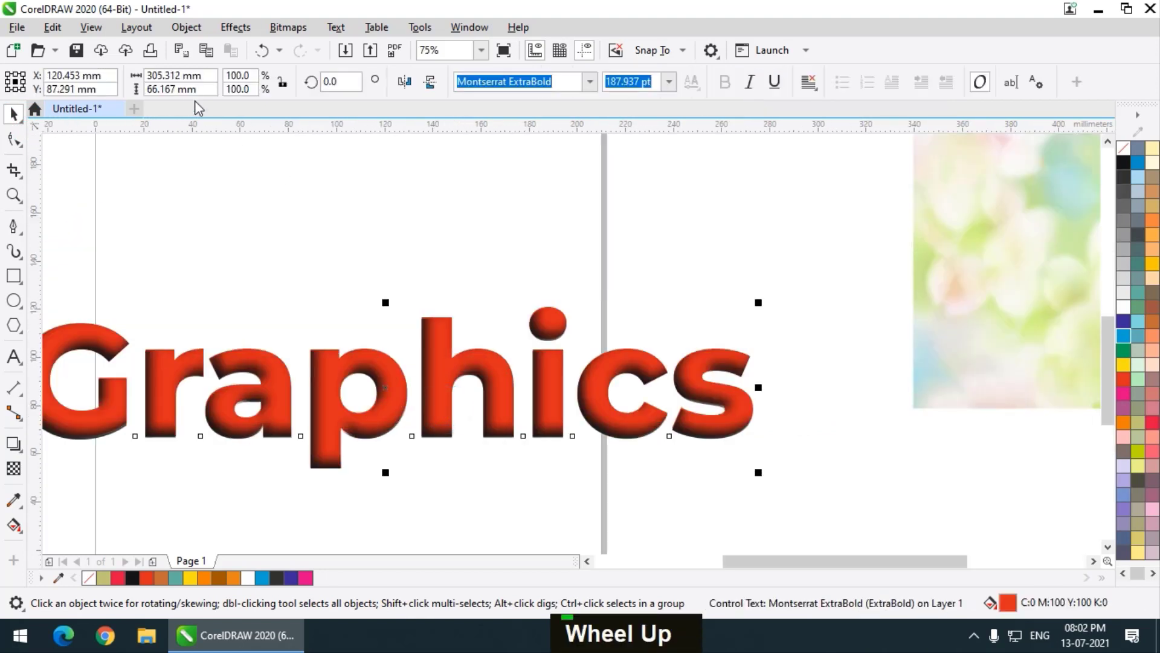
click(14, 445)
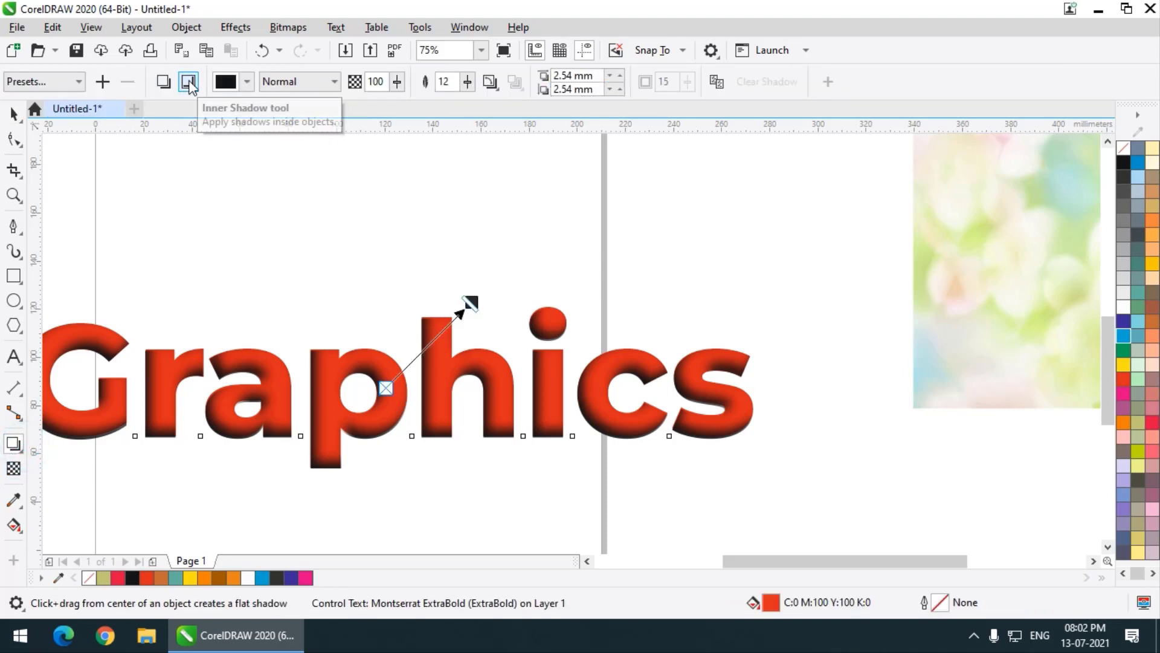
click(163, 84)
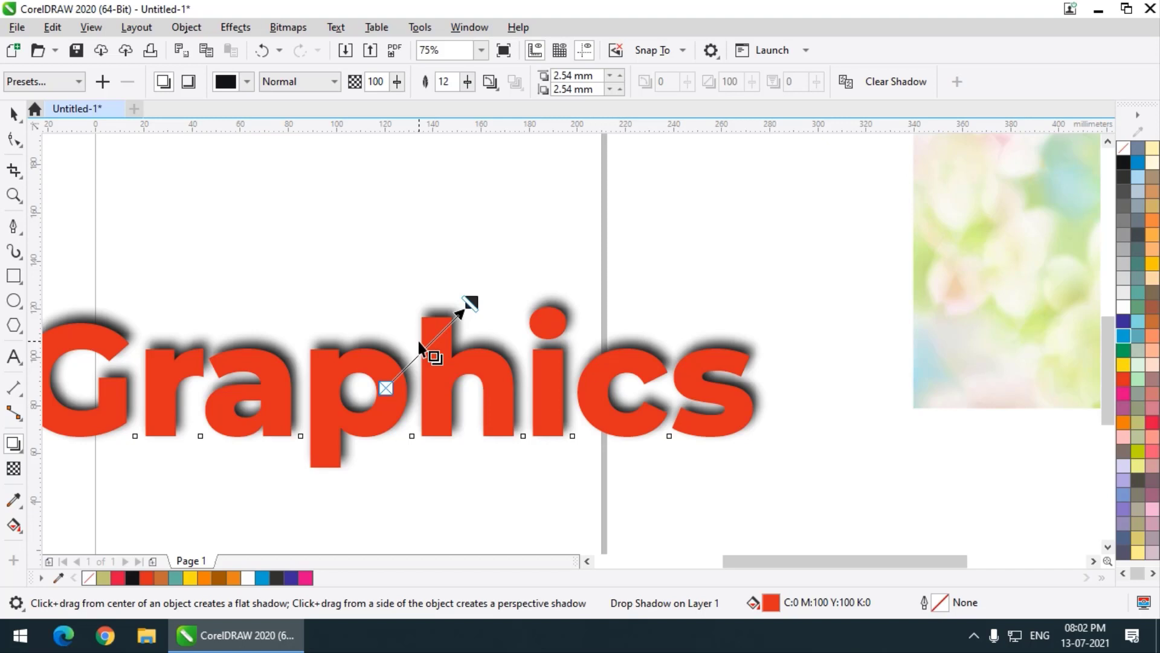
Try the Perspective Bottom Right preset on the text's drop shadow, and apply the Flat Bottom Left preset instead.
scroll(421, 348, down, 2)
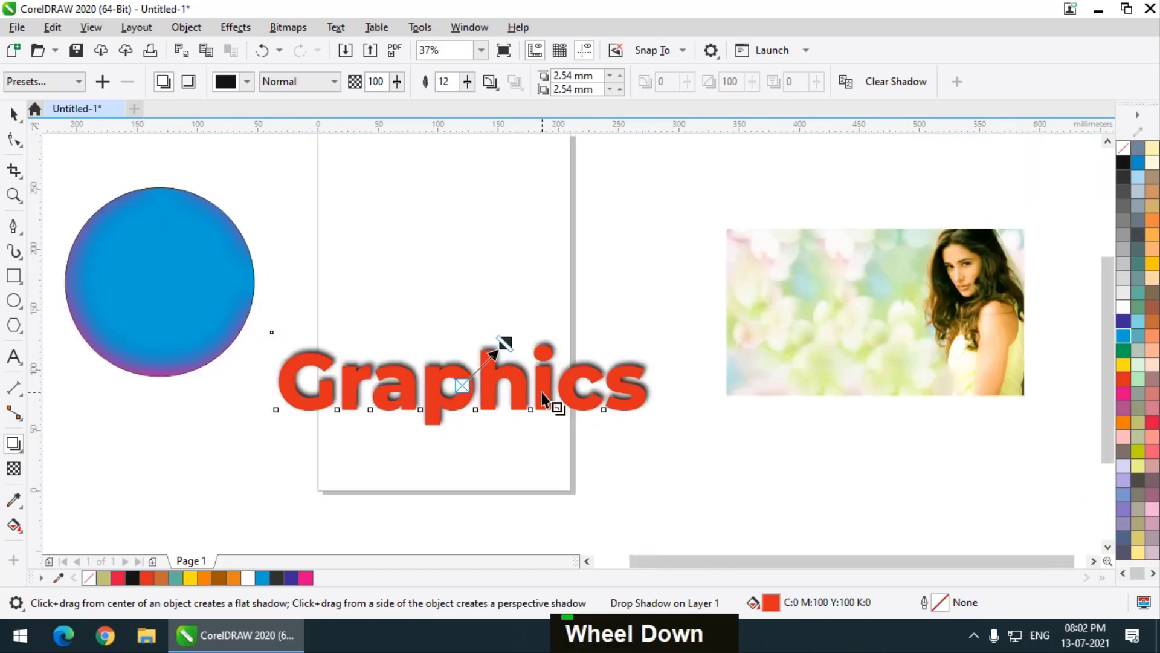
click(60, 81)
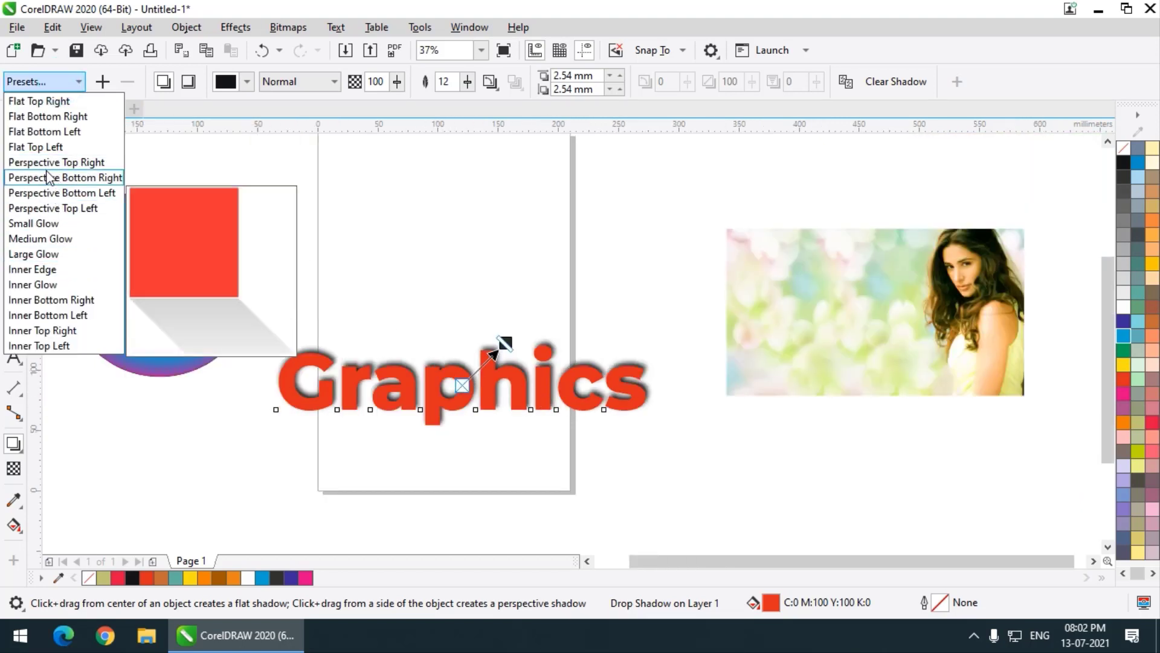
click(65, 177)
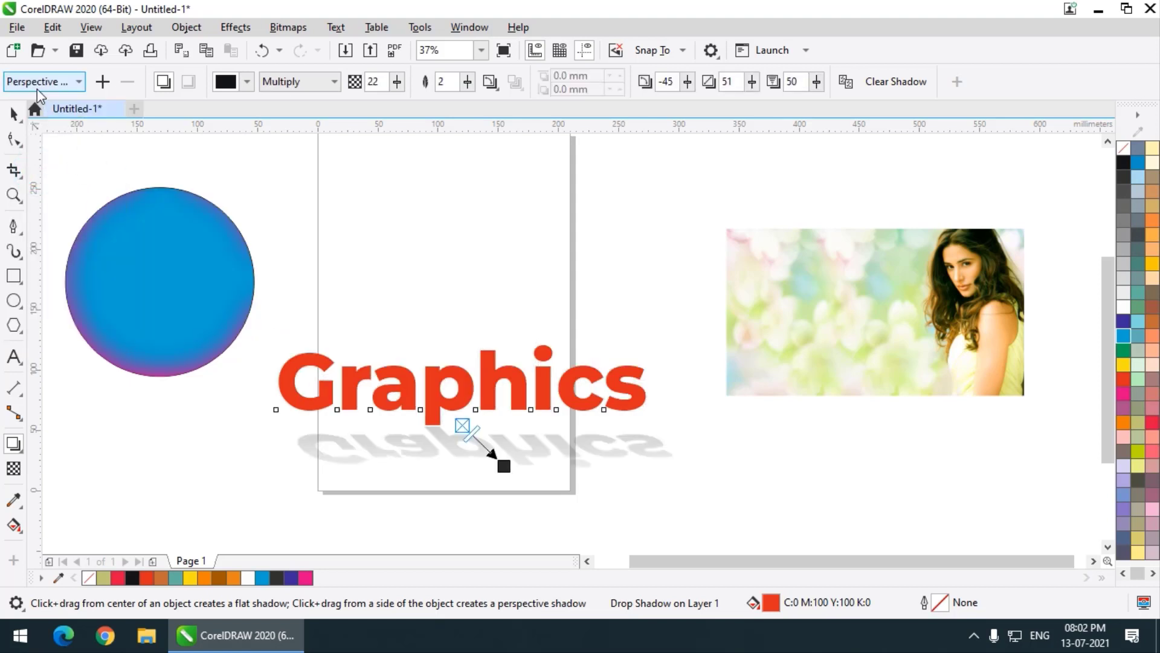
click(36, 83)
click(54, 131)
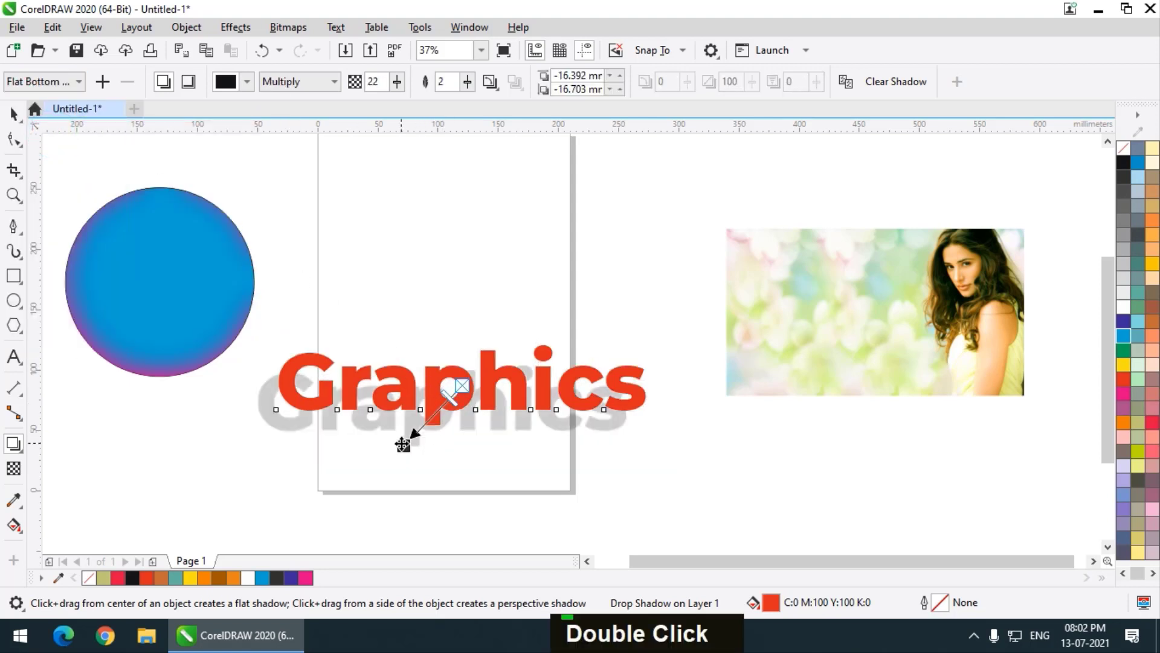
Reposition the text's drop shadow above and to the right of the letters, offset about 39.6 mm horizontally and 18.4 mm vertically.
drag(400, 442, 463, 385)
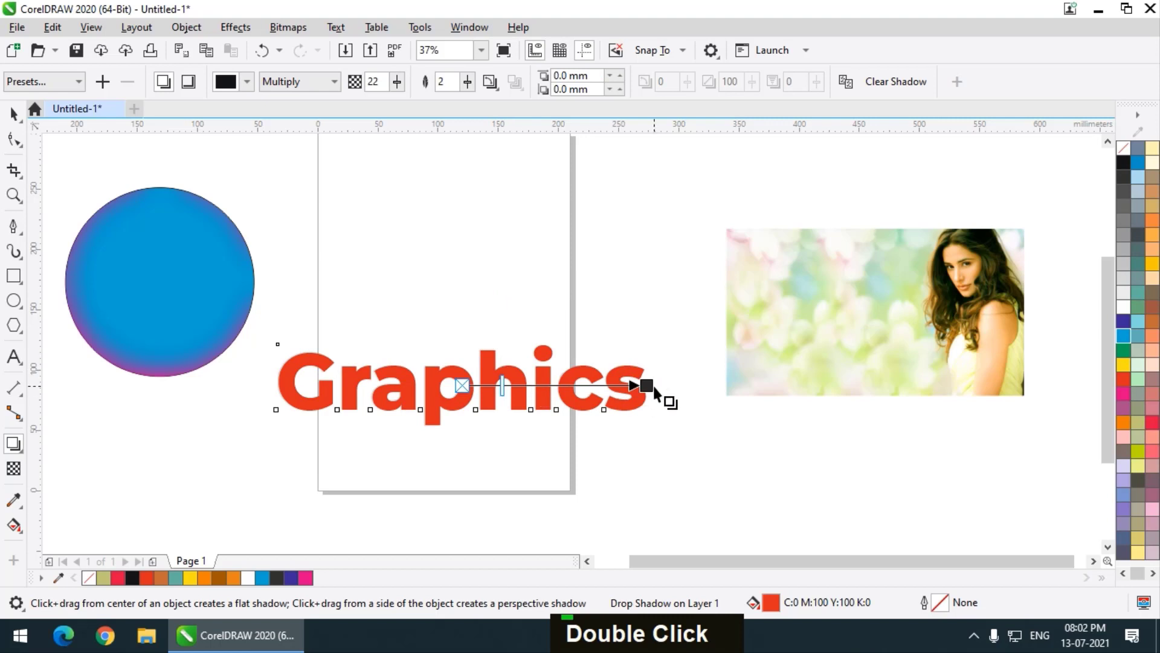
drag(654, 386, 630, 340)
scroll(444, 387, up, 2)
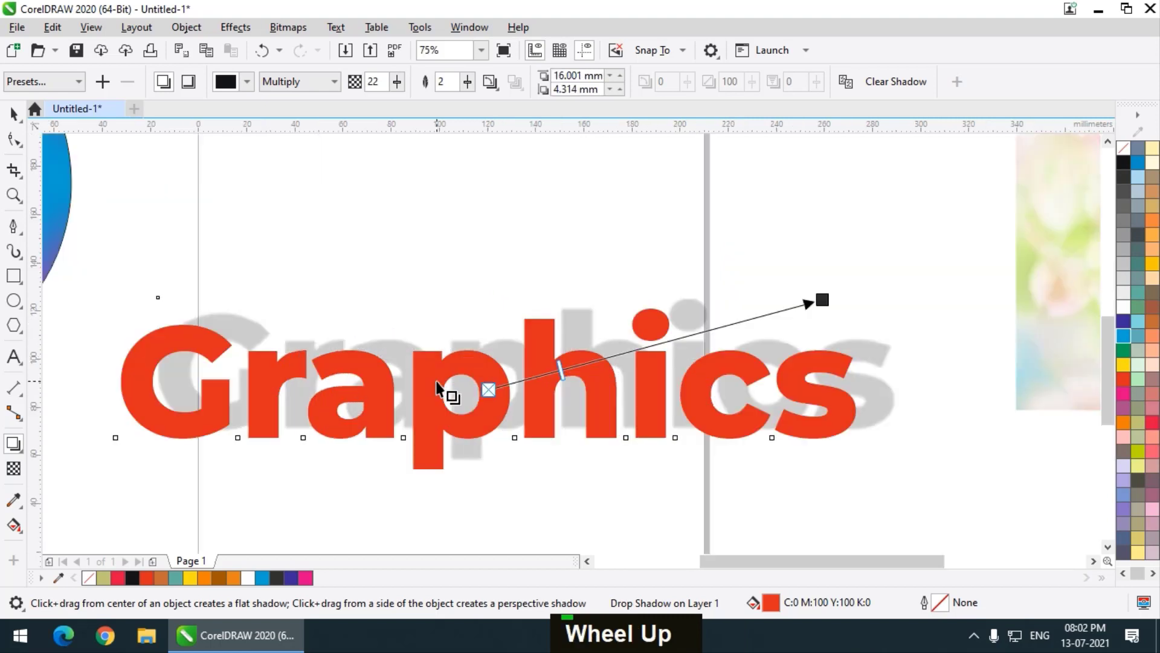
drag(823, 299, 755, 266)
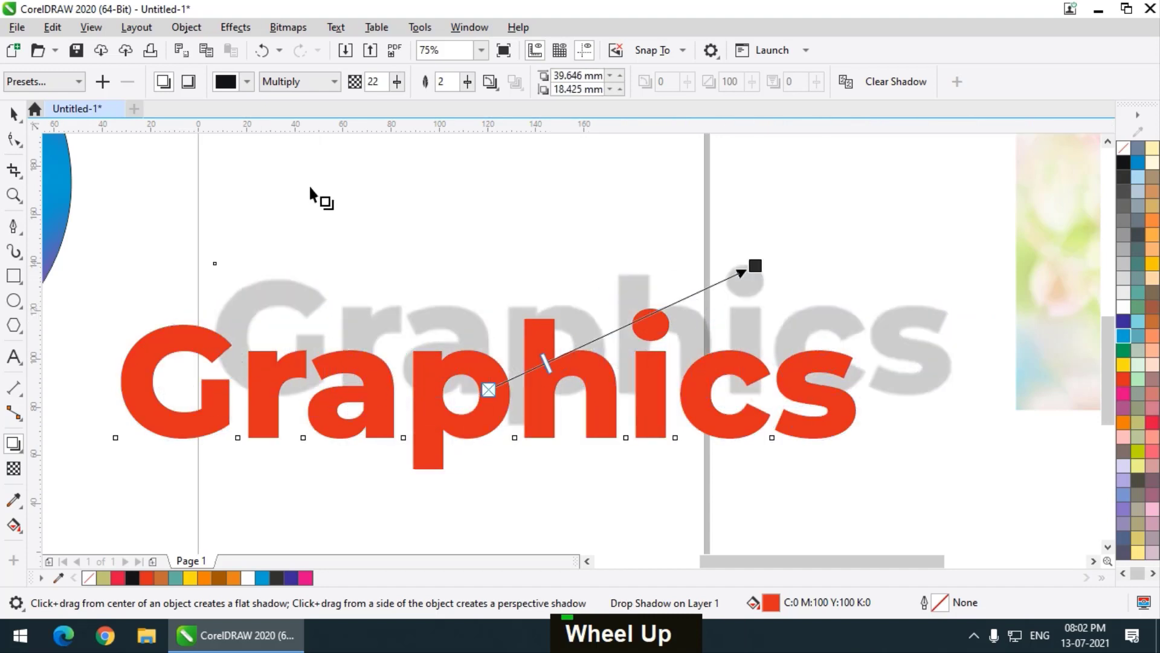
Try dark blue for the text's drop shadow, set its colour to green, and finish with the Pick tool.
click(247, 82)
click(298, 190)
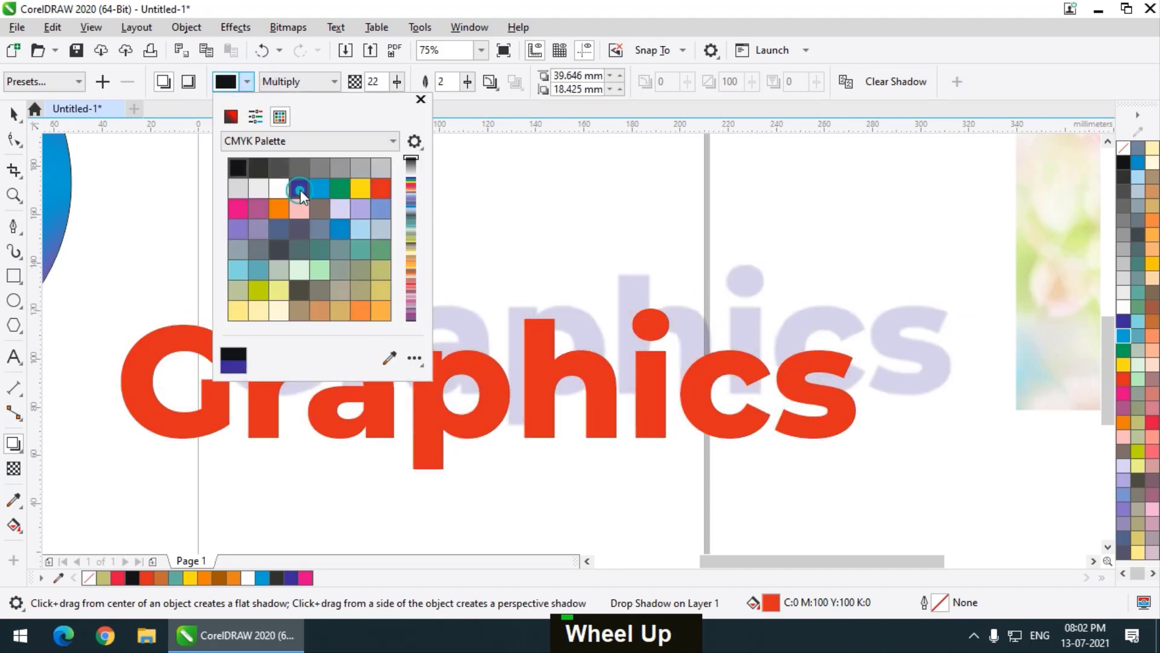
click(344, 188)
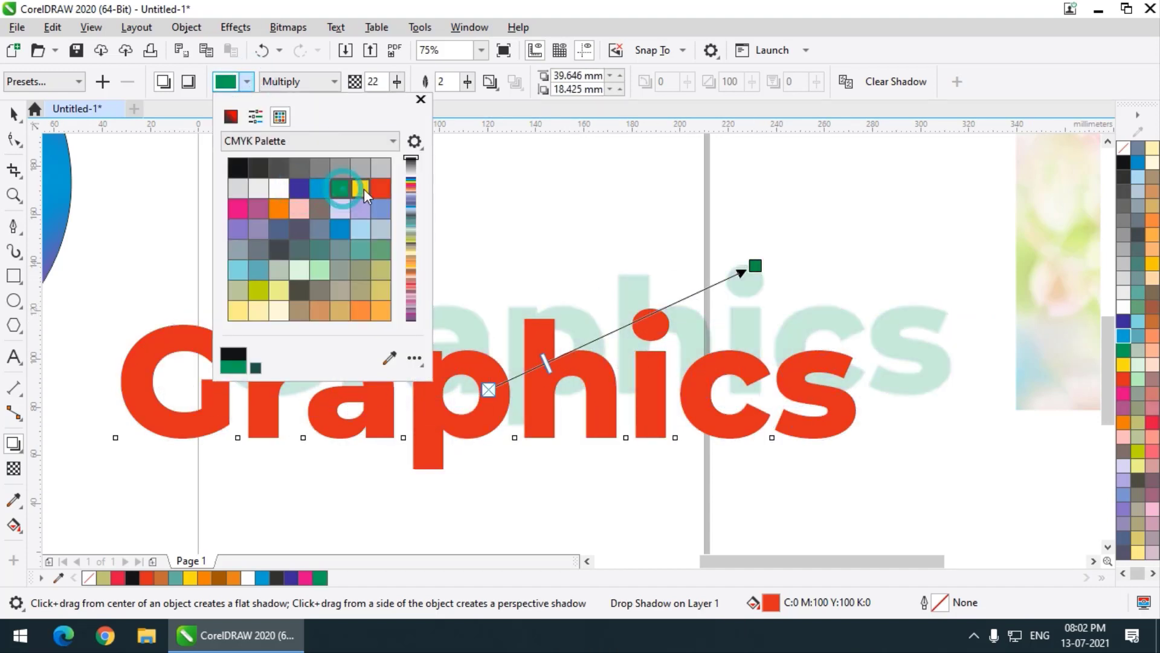
click(16, 115)
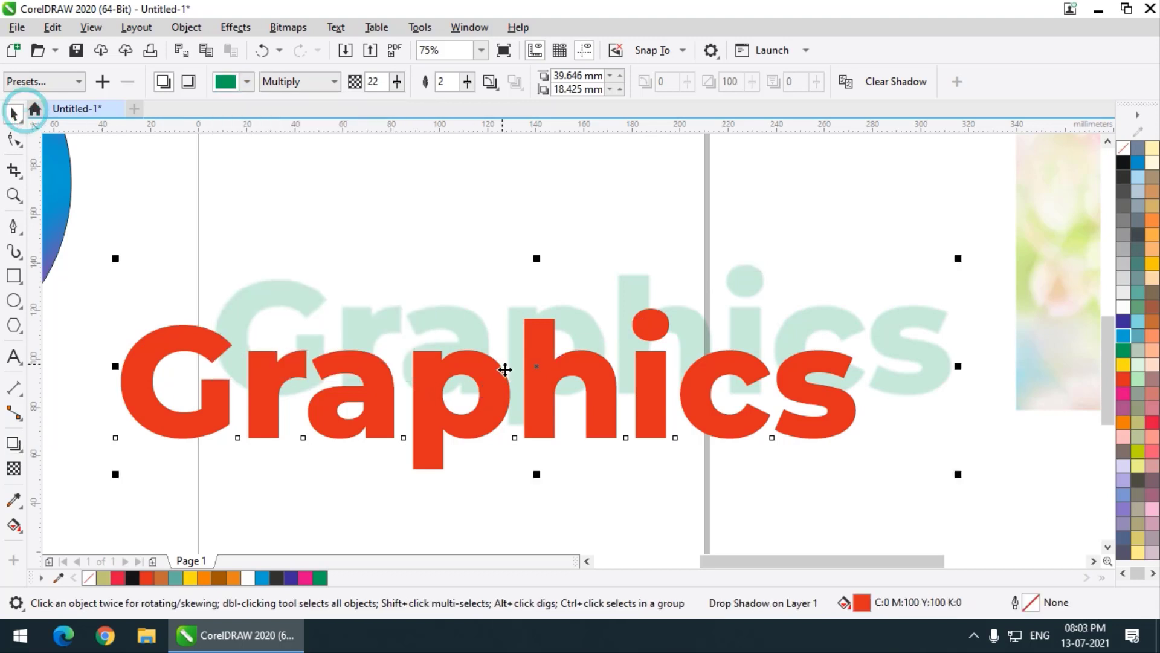
Replace the blue circle's inner shadow with a drop shadow cast to its right, offset about 80.9 mm horizontally and 9 mm vertically.
scroll(511, 378, down, 2)
click(256, 288)
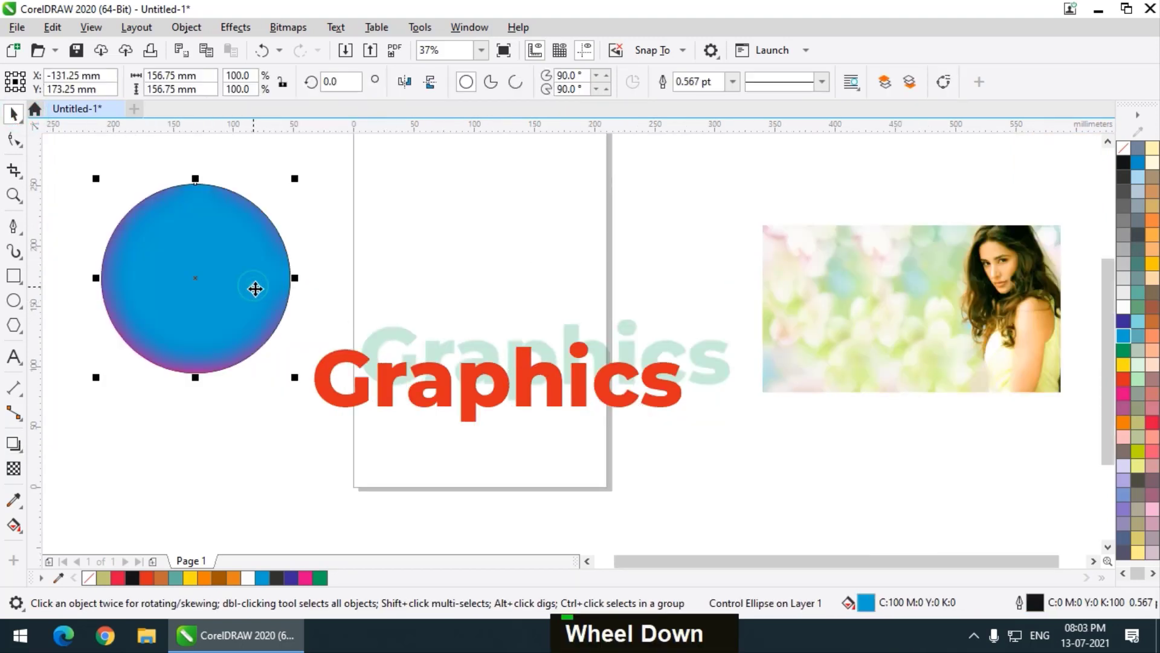
click(14, 443)
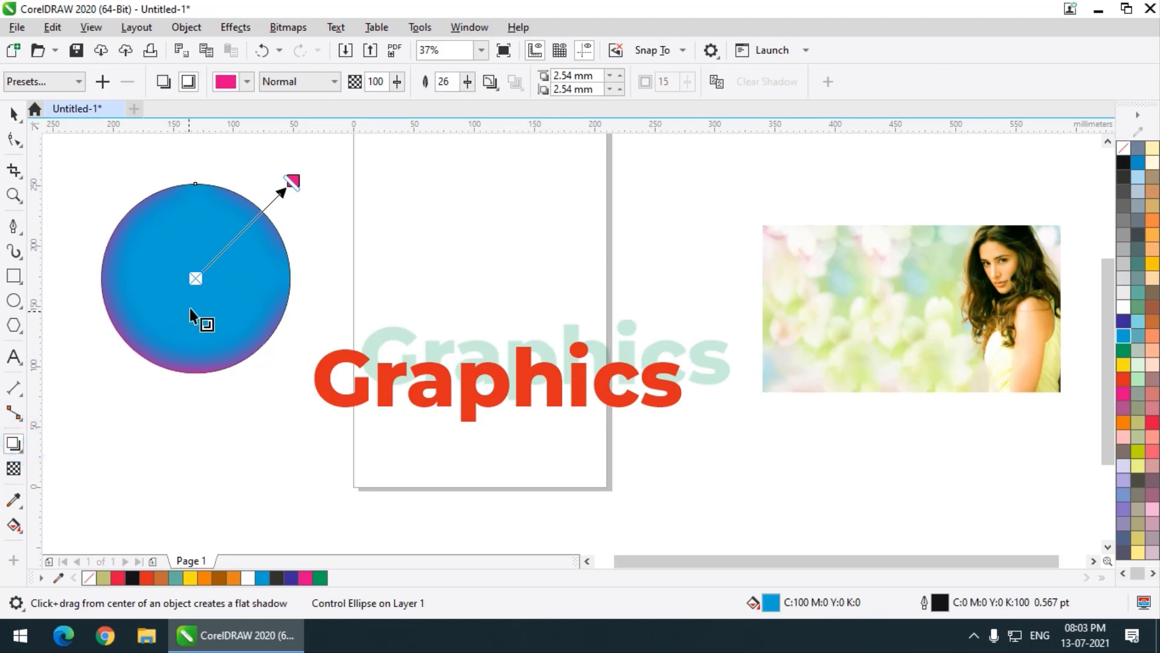
drag(209, 319, 388, 257)
scroll(368, 310, down, 1)
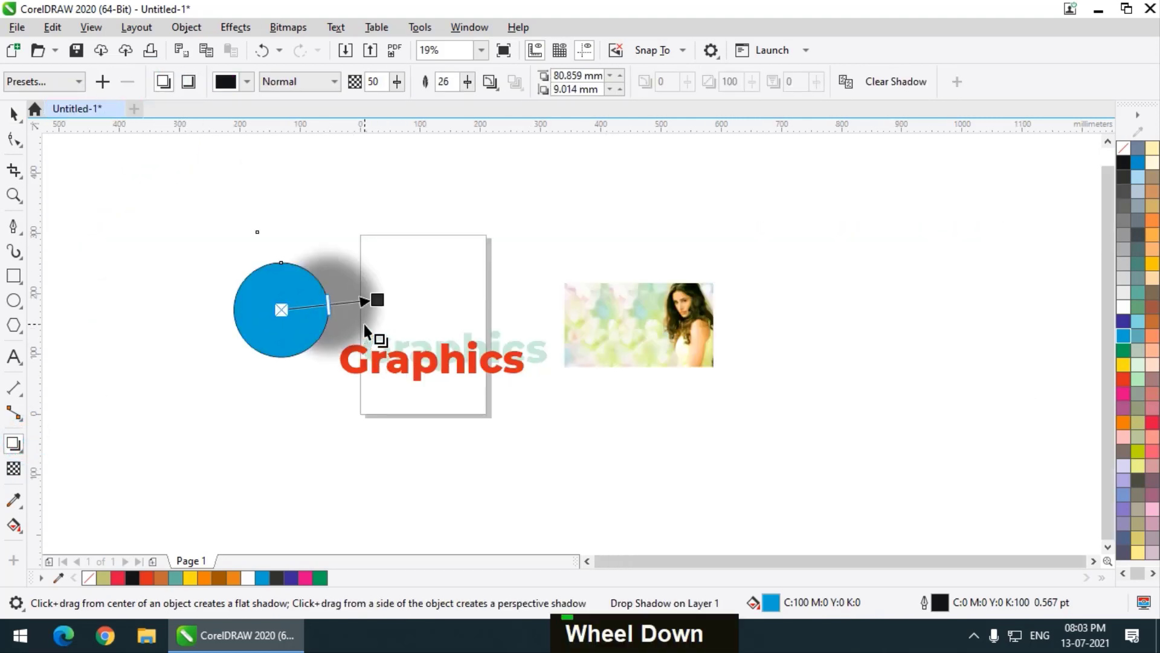
scroll(364, 324, up, 1)
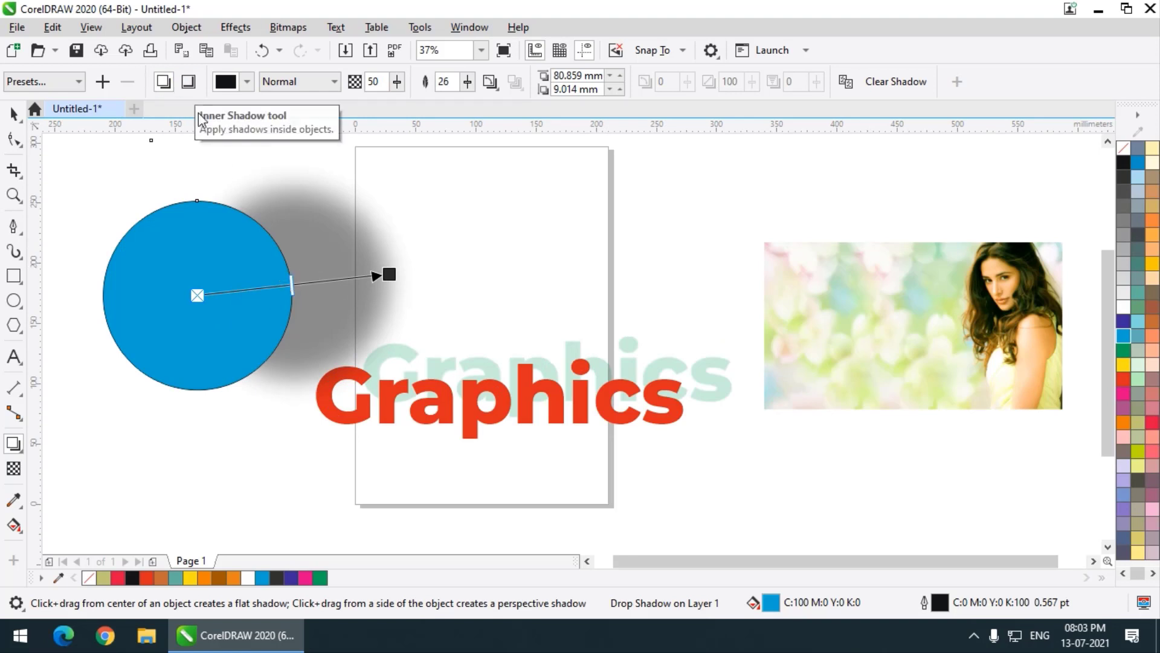
Stretch the blue circle's drop shadow into a wide perspective shadow, and cast the image's shadow up-left, offset about -39.9 mm horizontally and 16.5 mm vertically.
drag(389, 275, 394, 225)
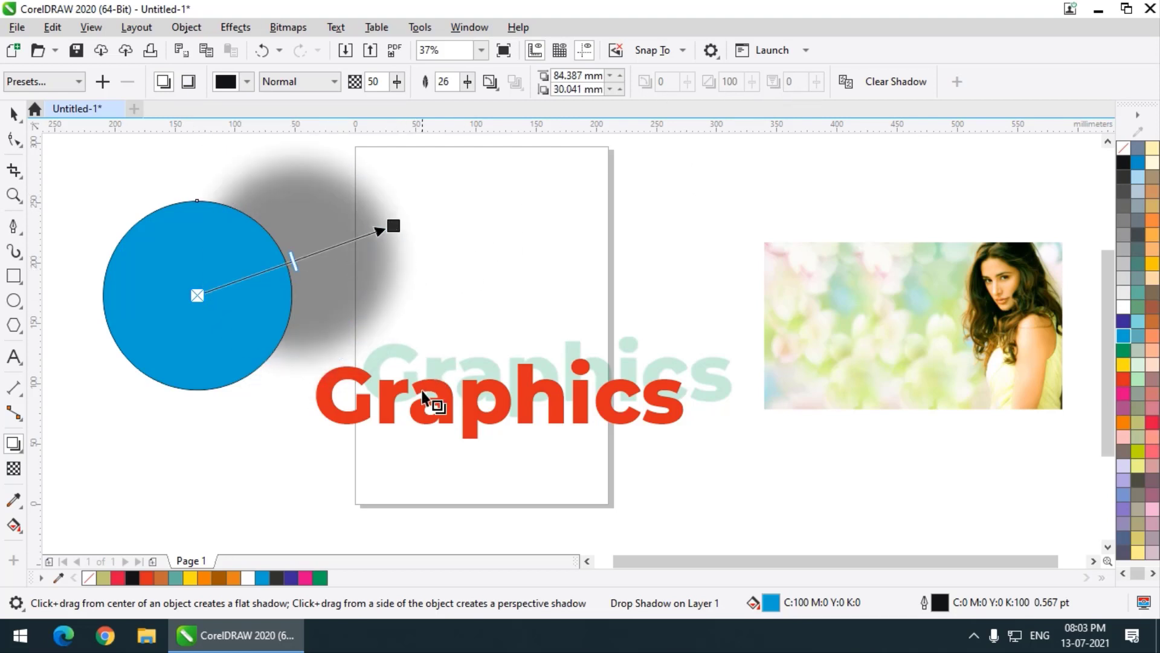
drag(292, 295, 705, 257)
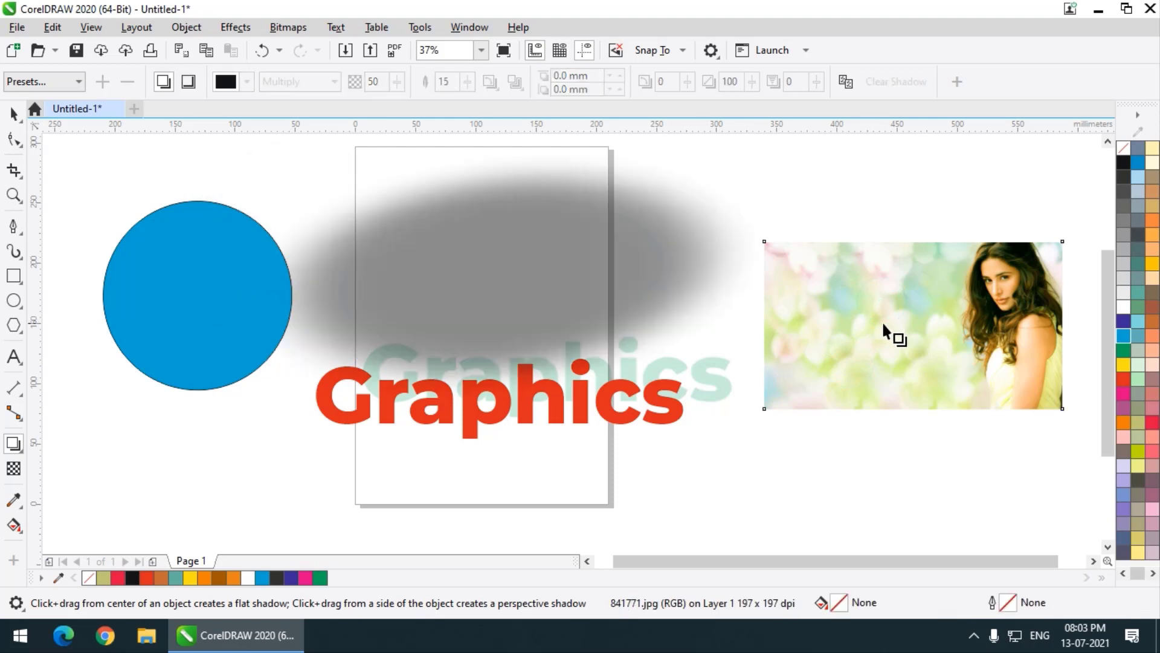
drag(883, 320, 716, 243)
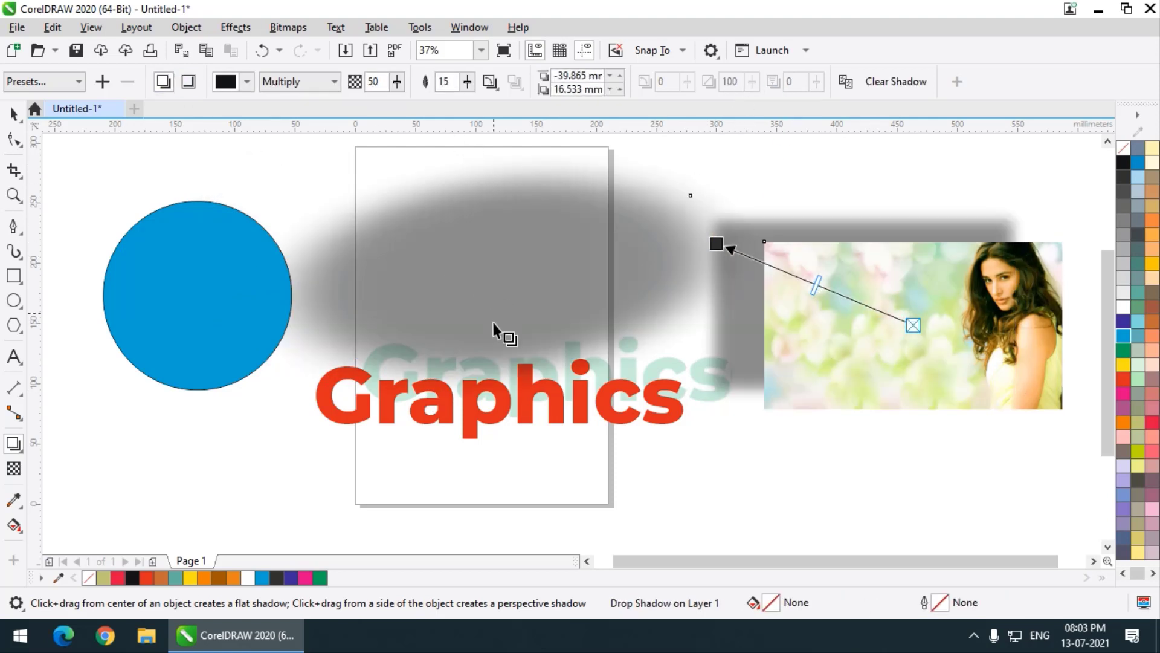
Delete the imported image and the blue circle together with their drop shadows.
click(10, 113)
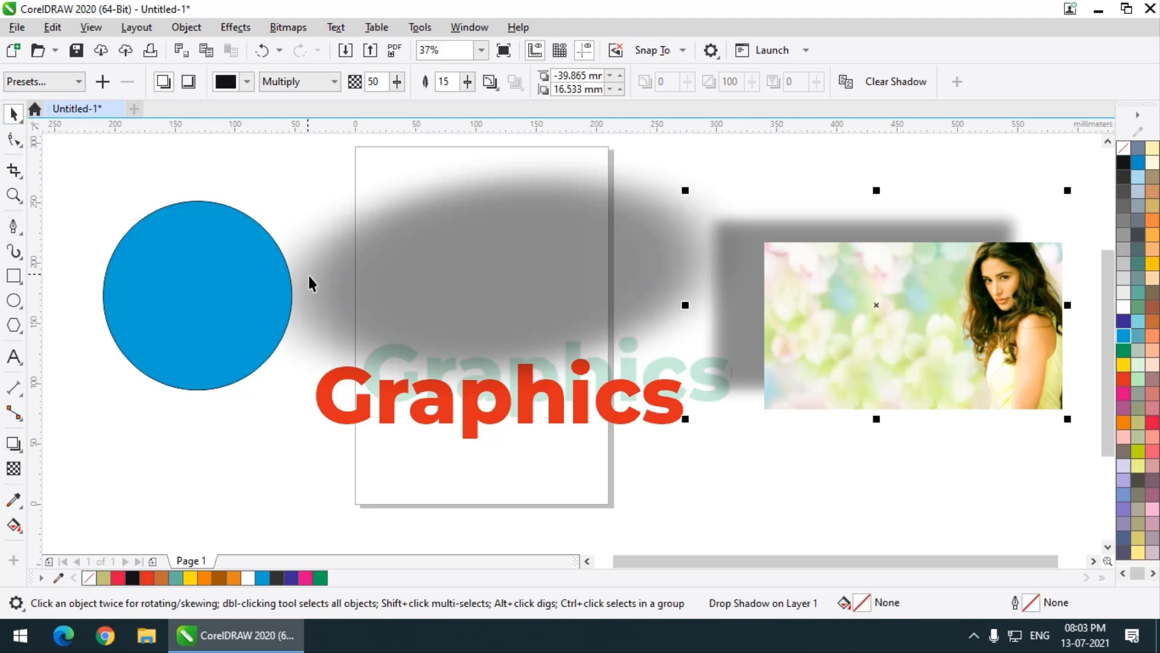
key(Delete)
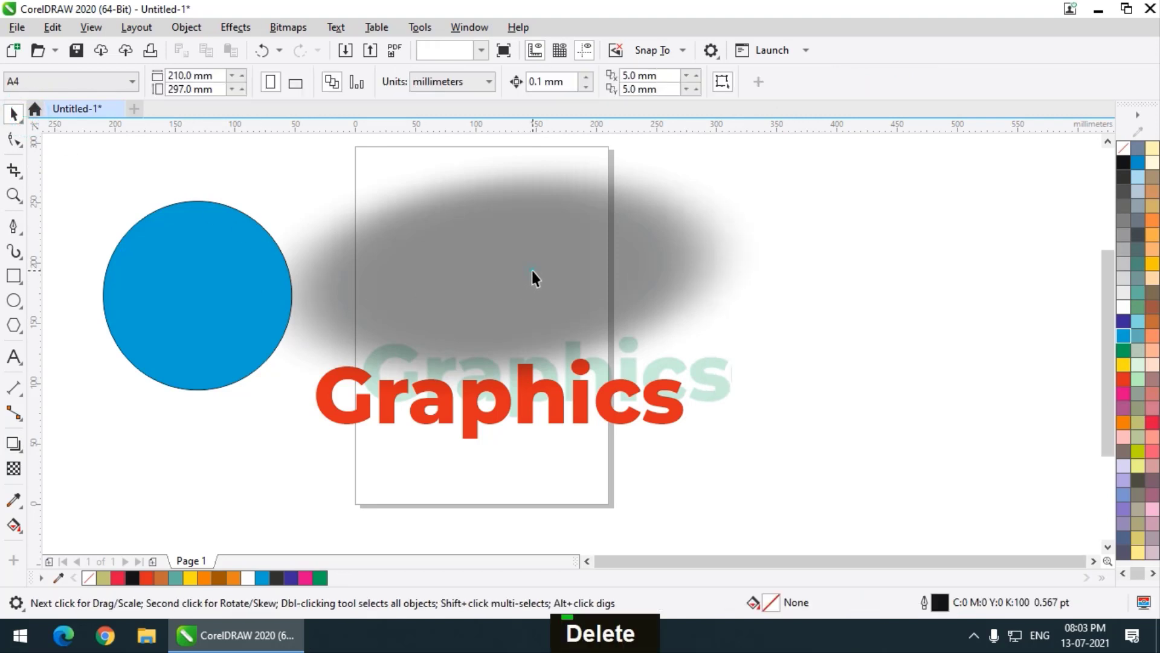
click(531, 271)
key(Delete)
Move the Graphics text to about X 90.9 mm, Y 114.8 mm and reduce its drop shadow's offset to 0 mm in both directions.
drag(481, 384, 466, 357)
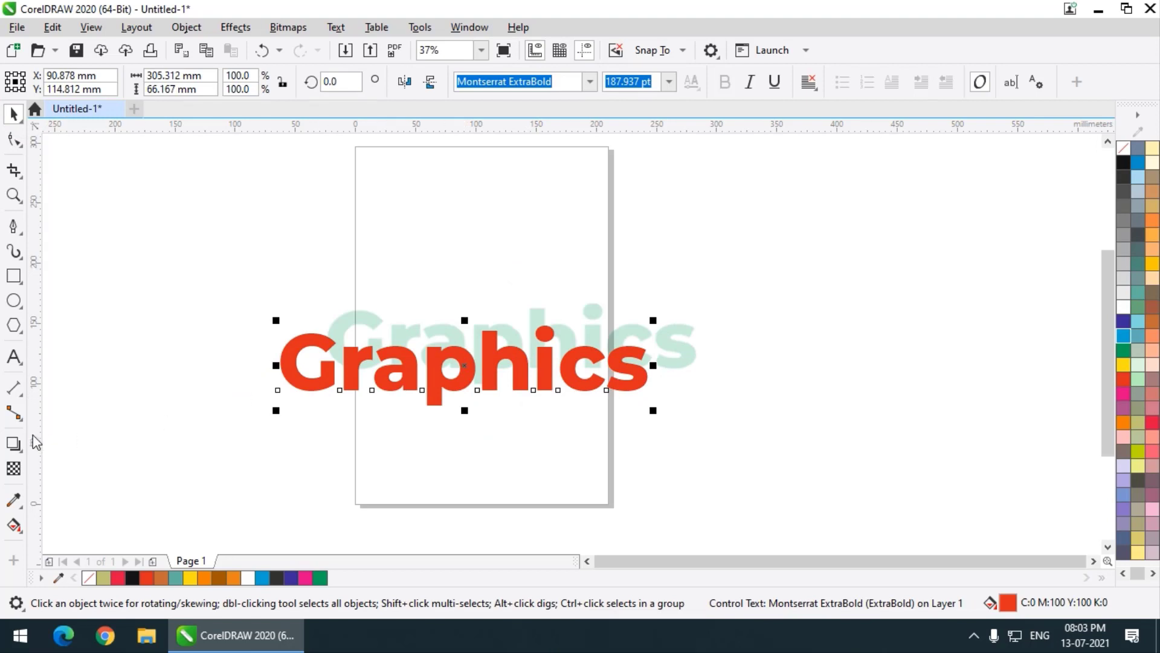
click(13, 444)
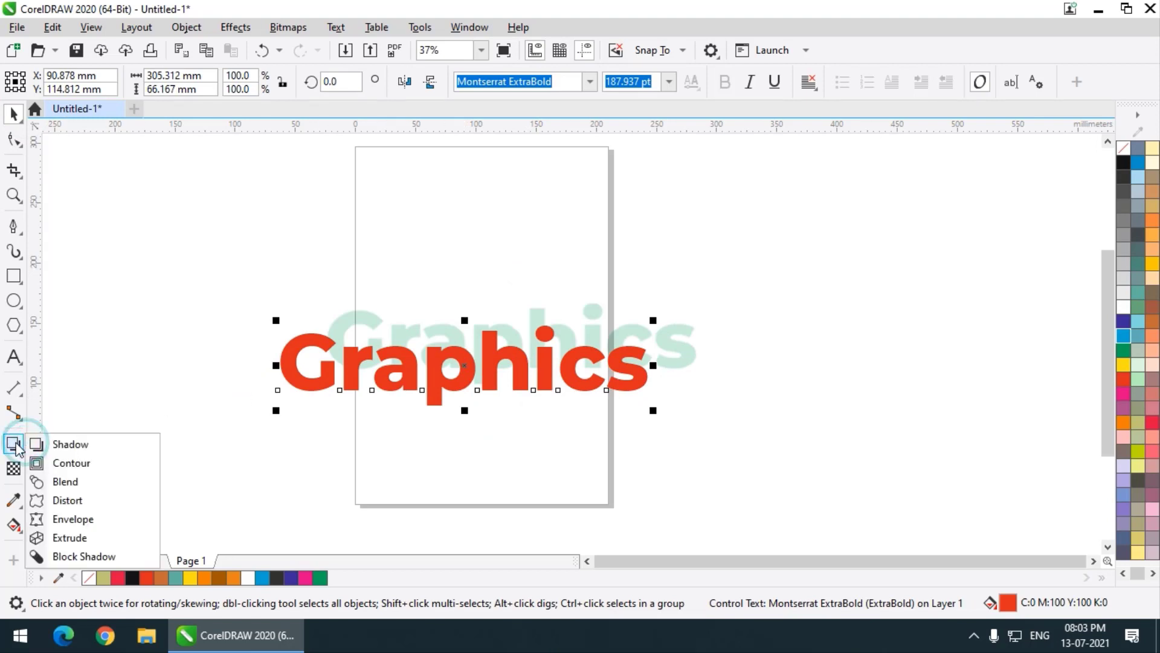
click(59, 445)
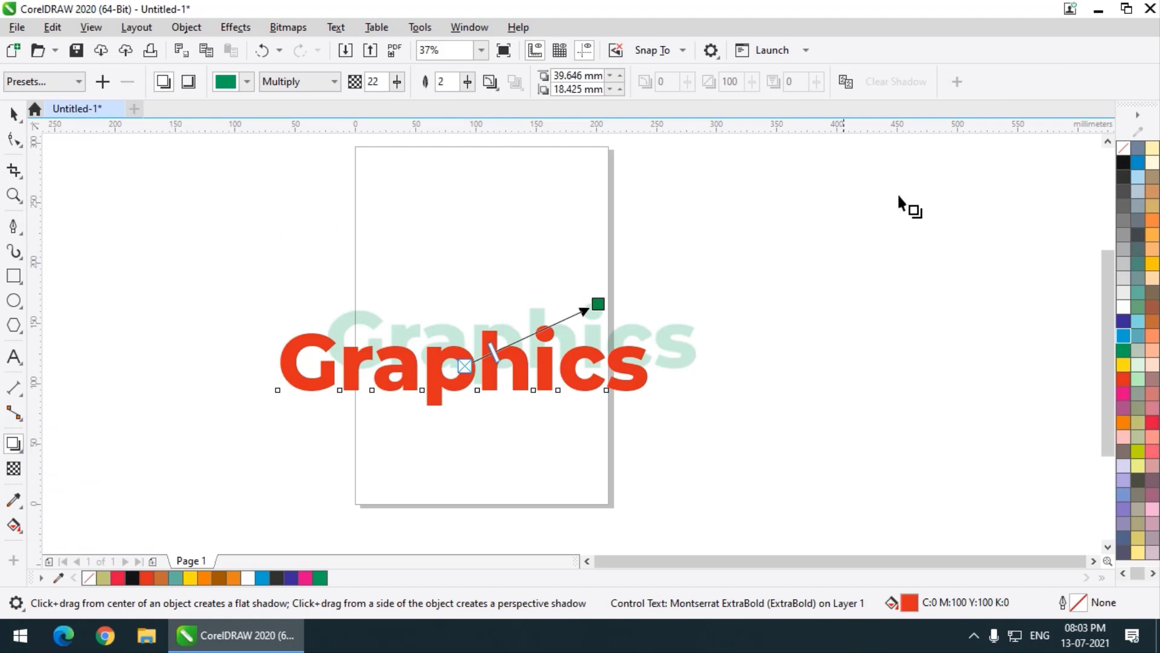
click(425, 373)
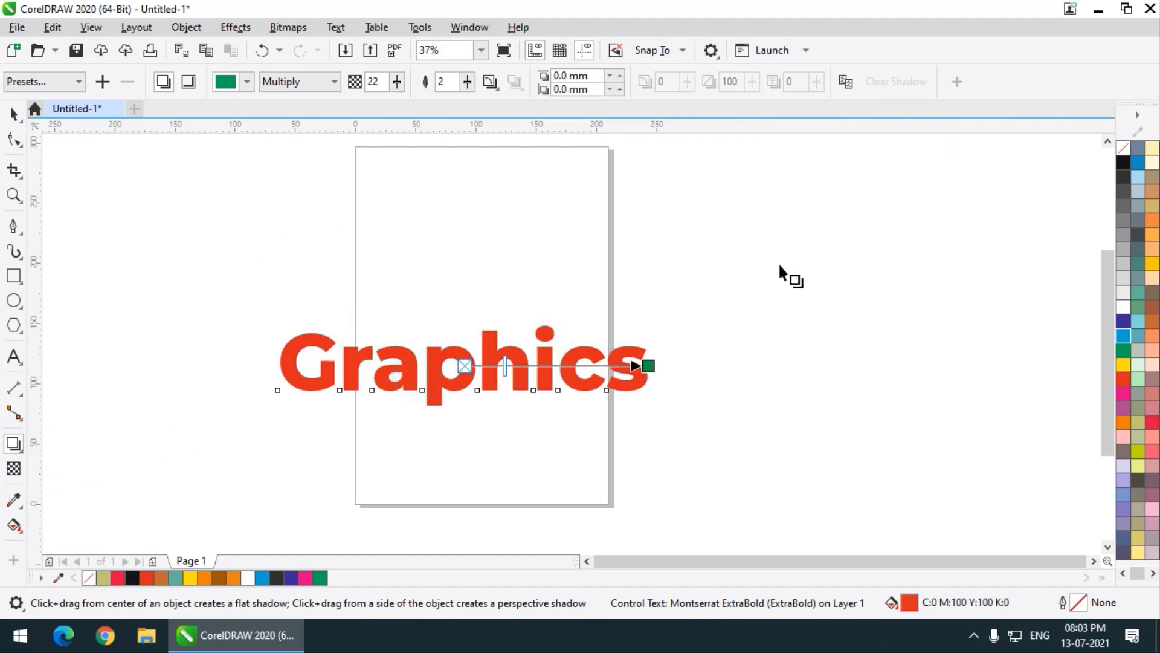
drag(649, 366, 465, 365)
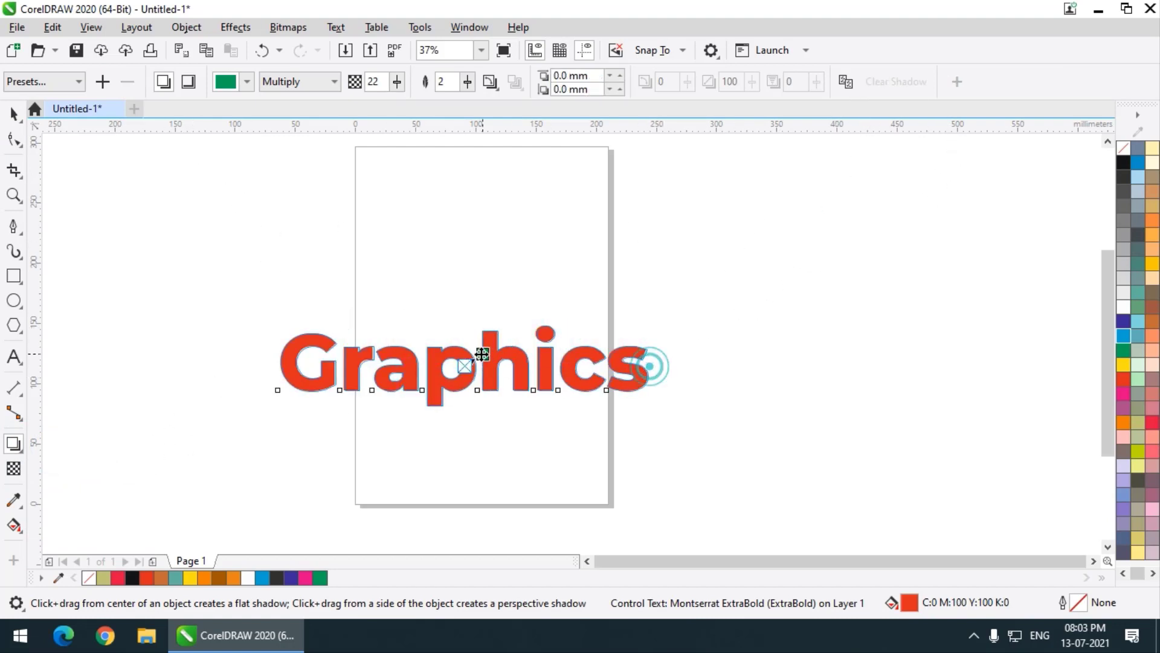
click(13, 113)
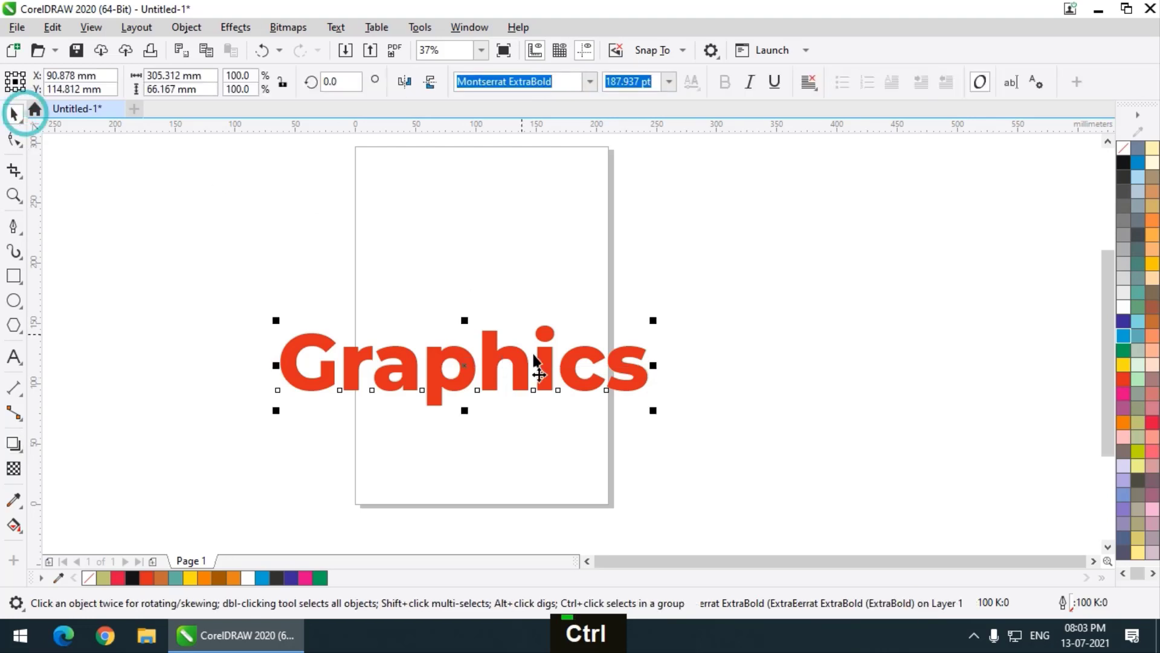
Draw an ellipse about 118.5 mm wide and 105.1 mm high to the right of the page and fill it green.
click(13, 300)
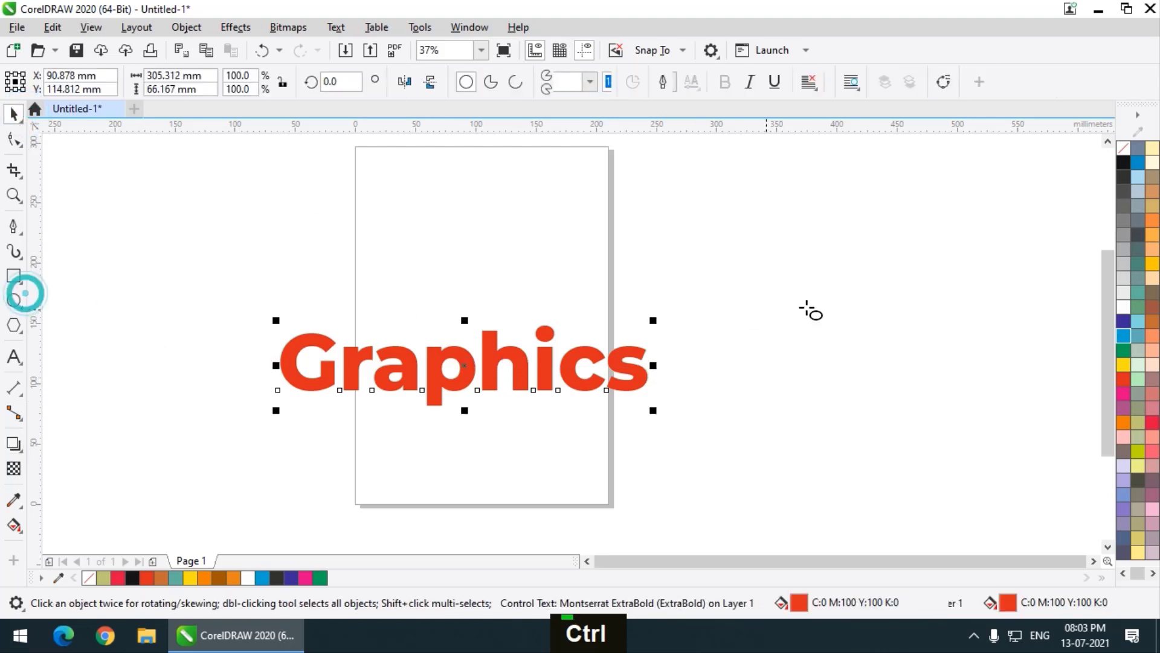
drag(787, 246, 934, 377)
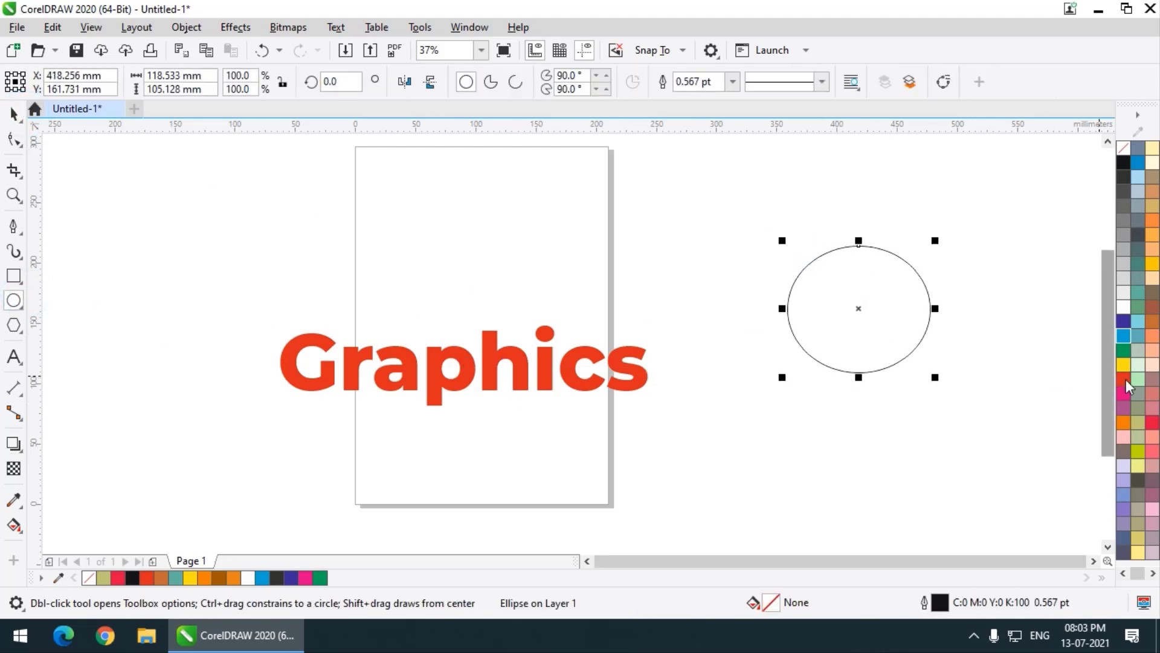
click(1123, 350)
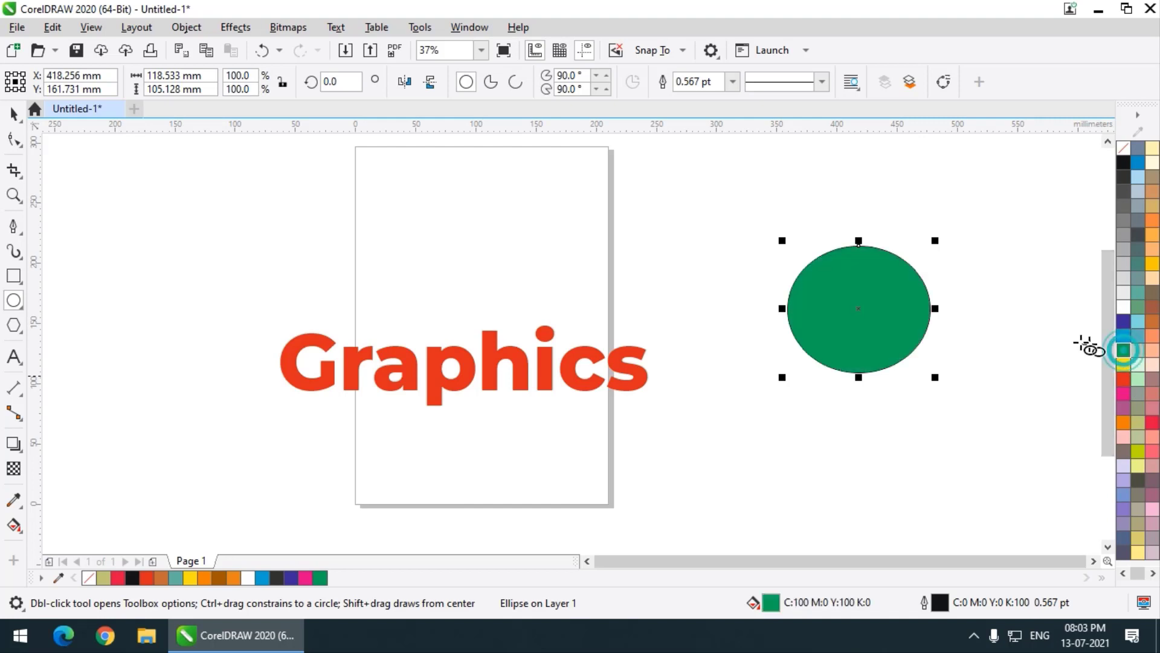
Give the green ellipse a Perspective Bottom Left drop shadow and redirect it up and to the left, at about 148° with a stretch of 43.
click(13, 444)
drag(871, 308, 965, 238)
click(66, 81)
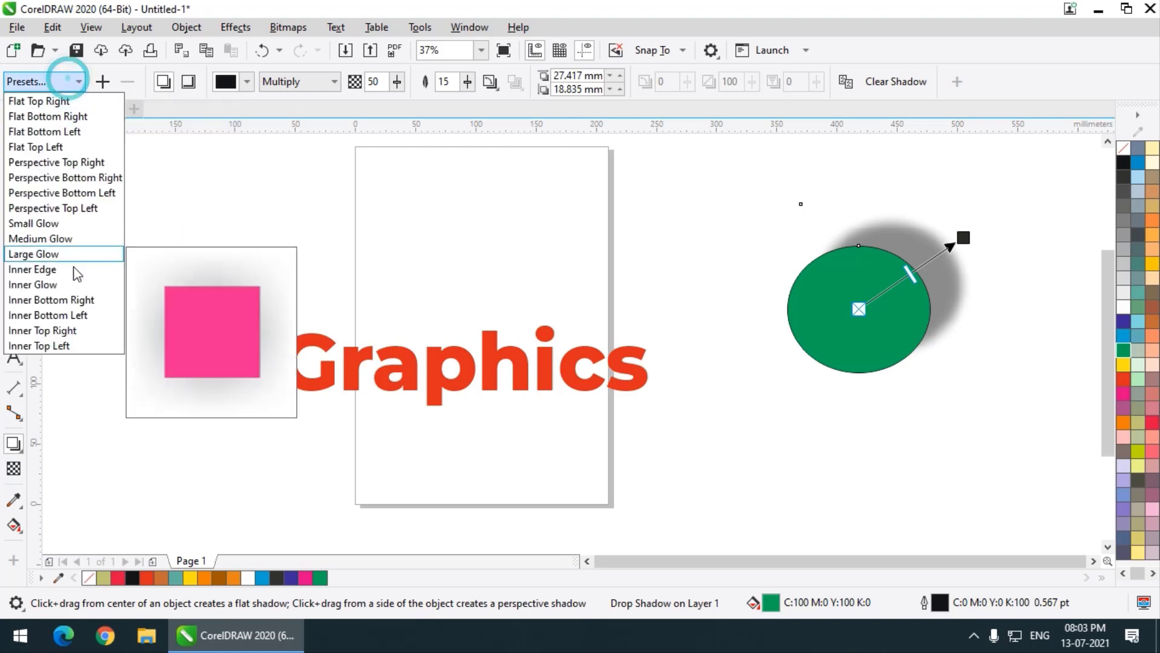
click(73, 192)
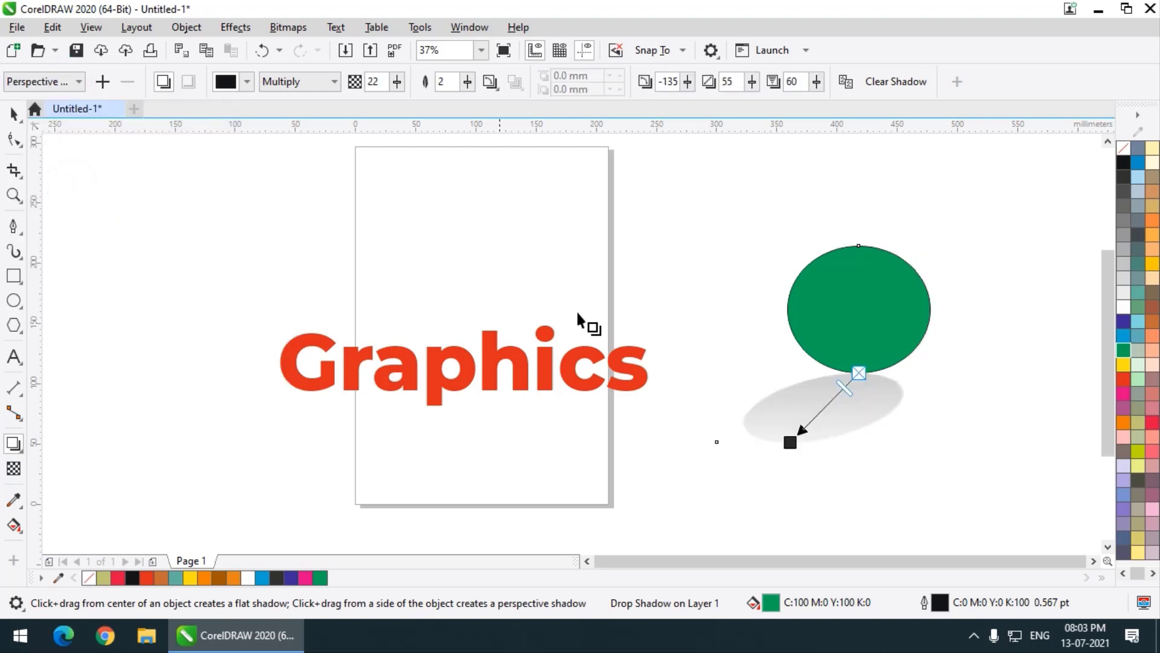
drag(790, 442, 773, 318)
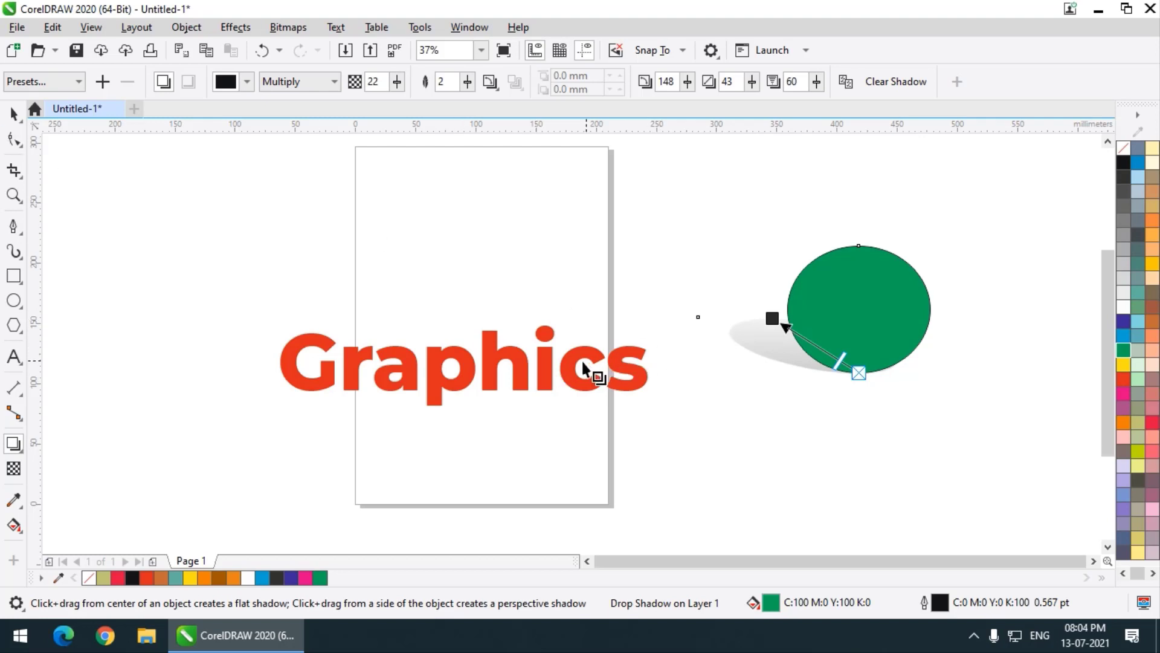
Try recasting the Graphics text's drop shadow down and to the left, and undo that change.
drag(509, 350, 456, 388)
key(ctrl+z)
click(482, 364)
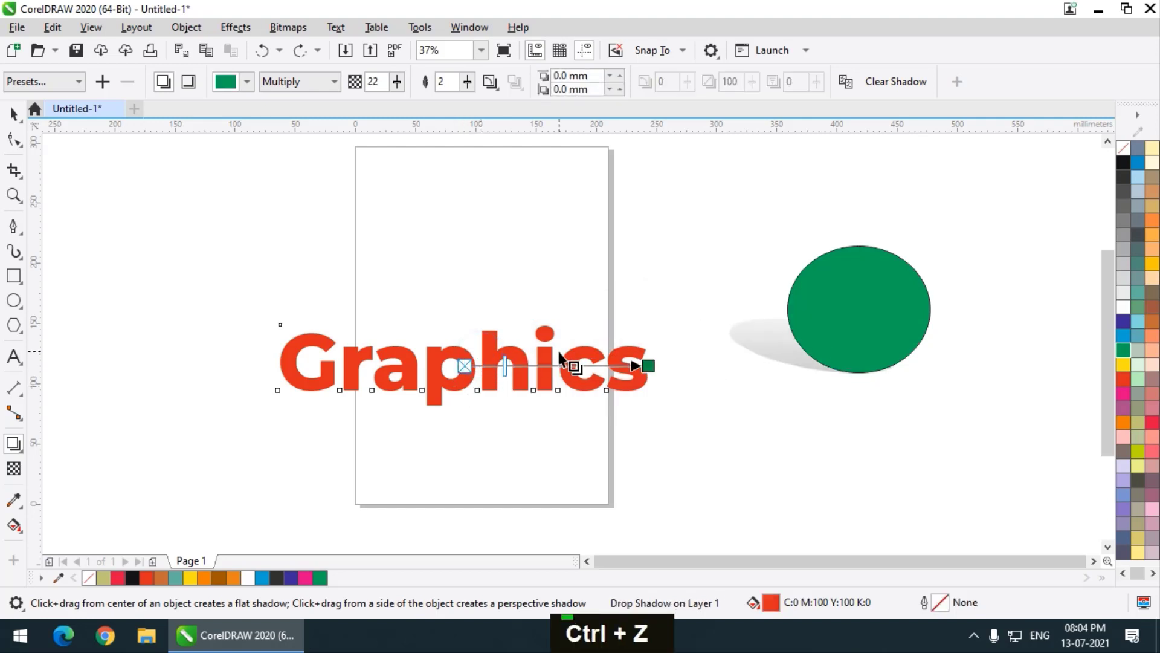
Set the green ellipse's shadow colour to Blue and its opacity to 76, and finish with the Pick tool.
click(779, 335)
click(248, 82)
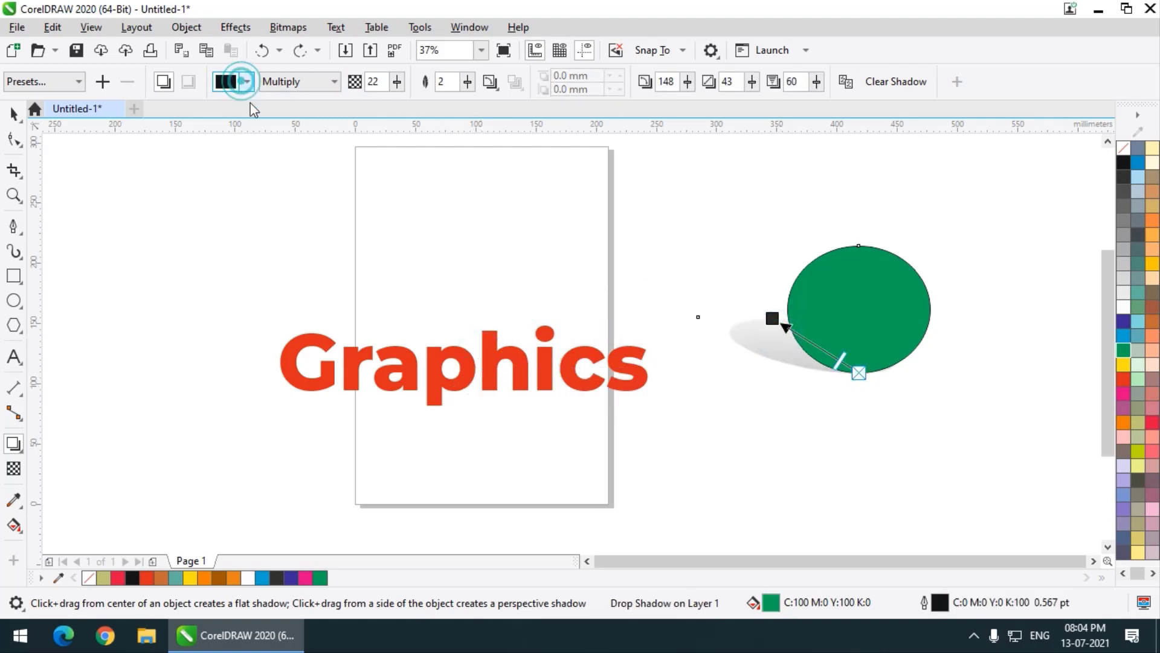
click(300, 189)
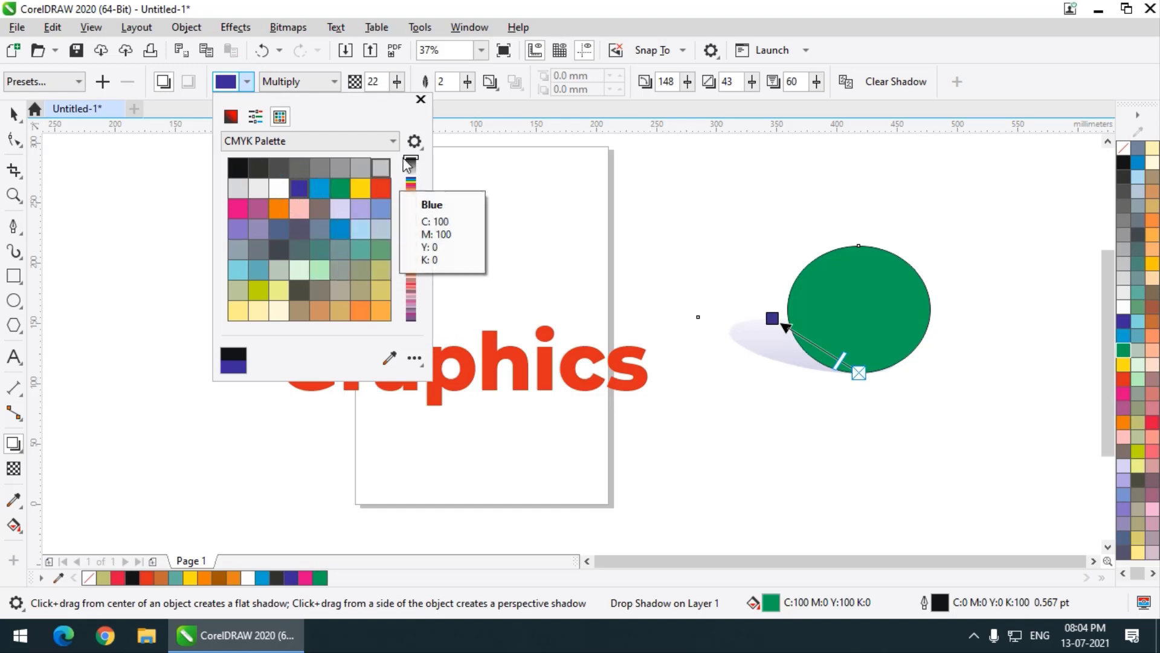
drag(396, 82, 439, 99)
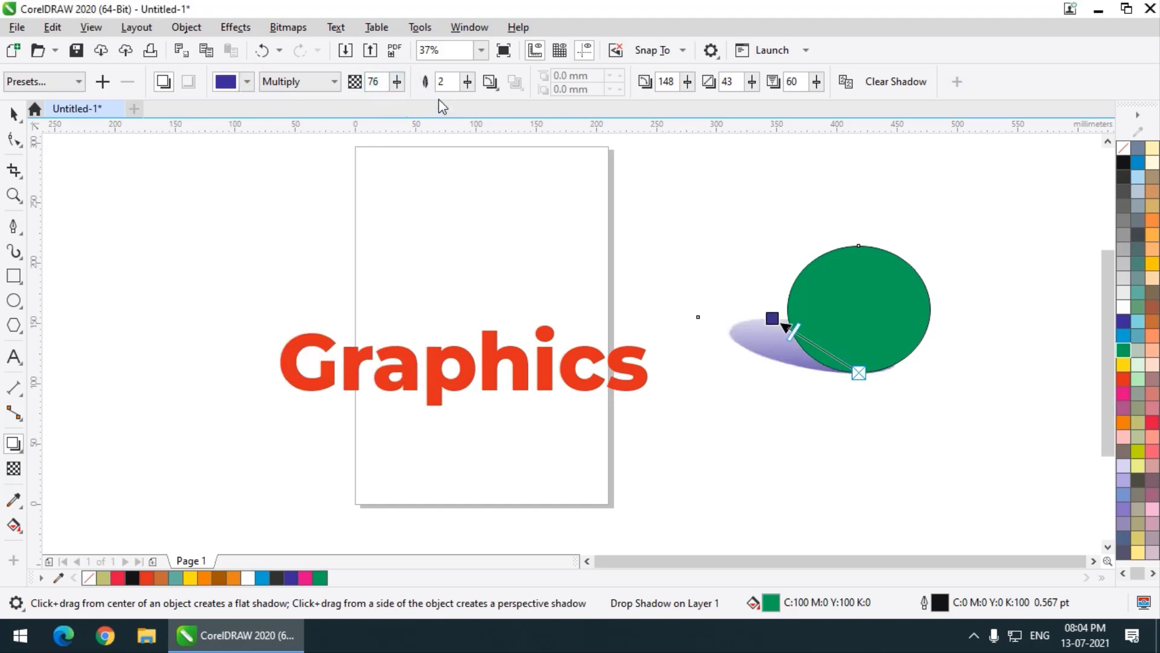
click(14, 114)
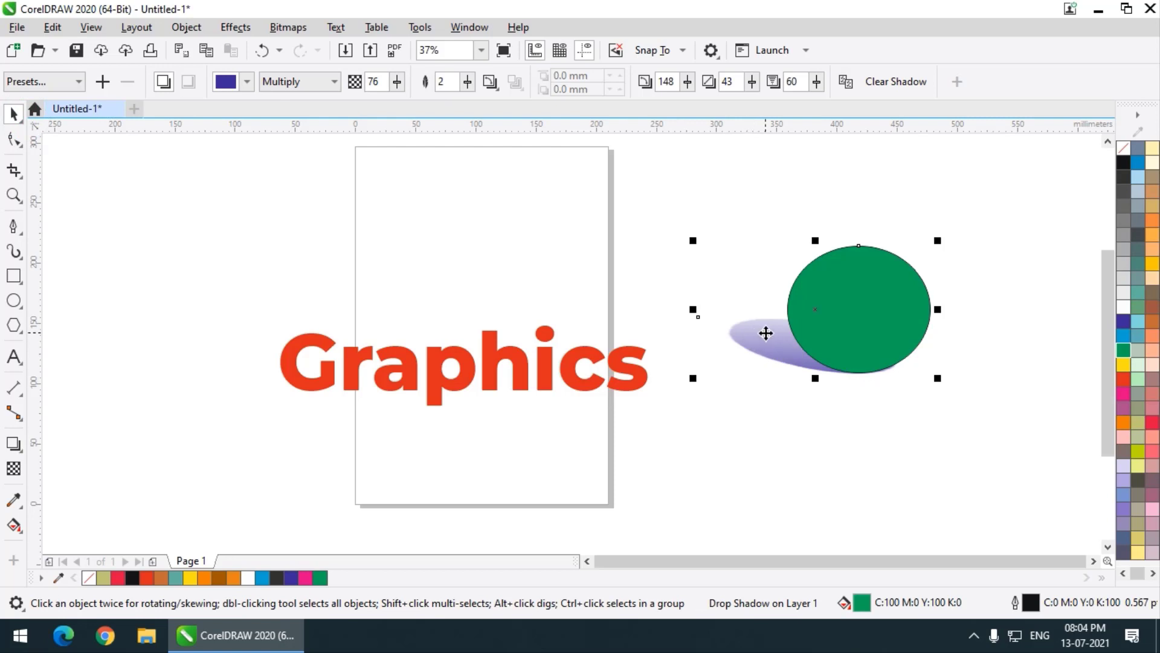
Copy the green ellipse's drop shadow properties onto the Graphics text.
click(542, 374)
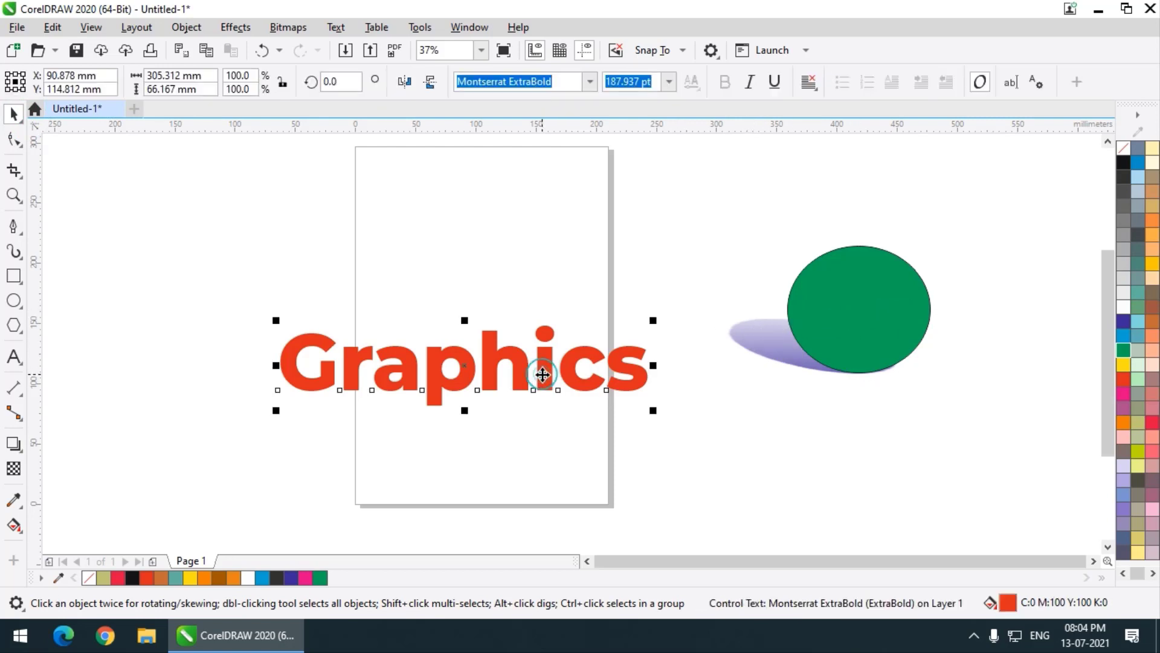
click(13, 443)
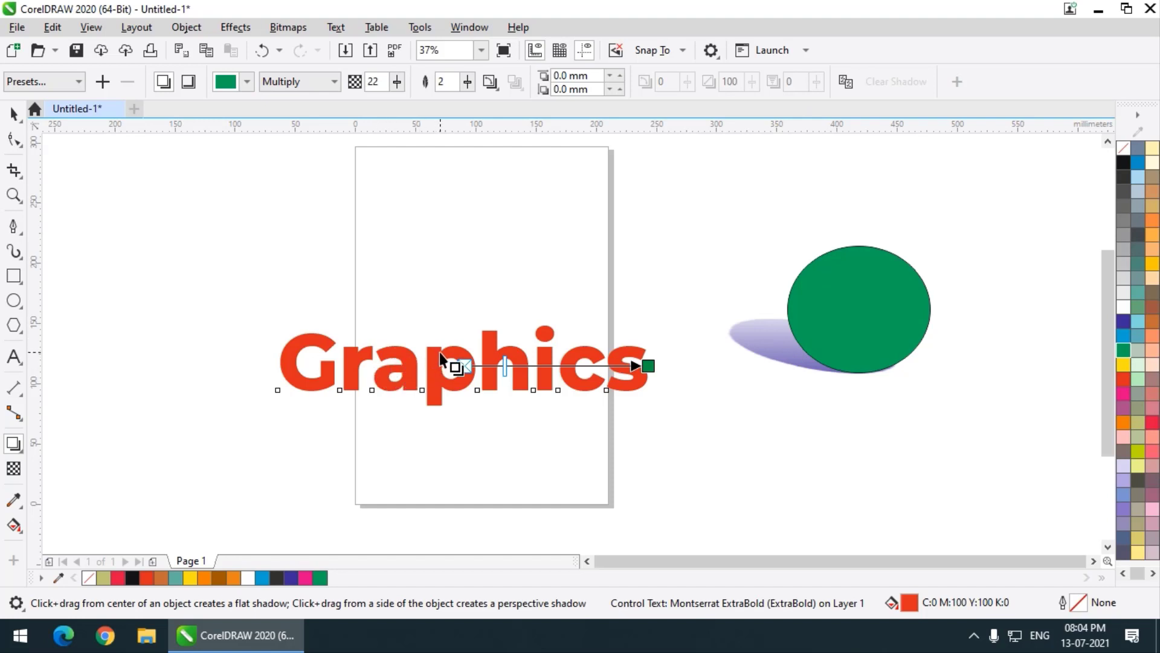
click(839, 85)
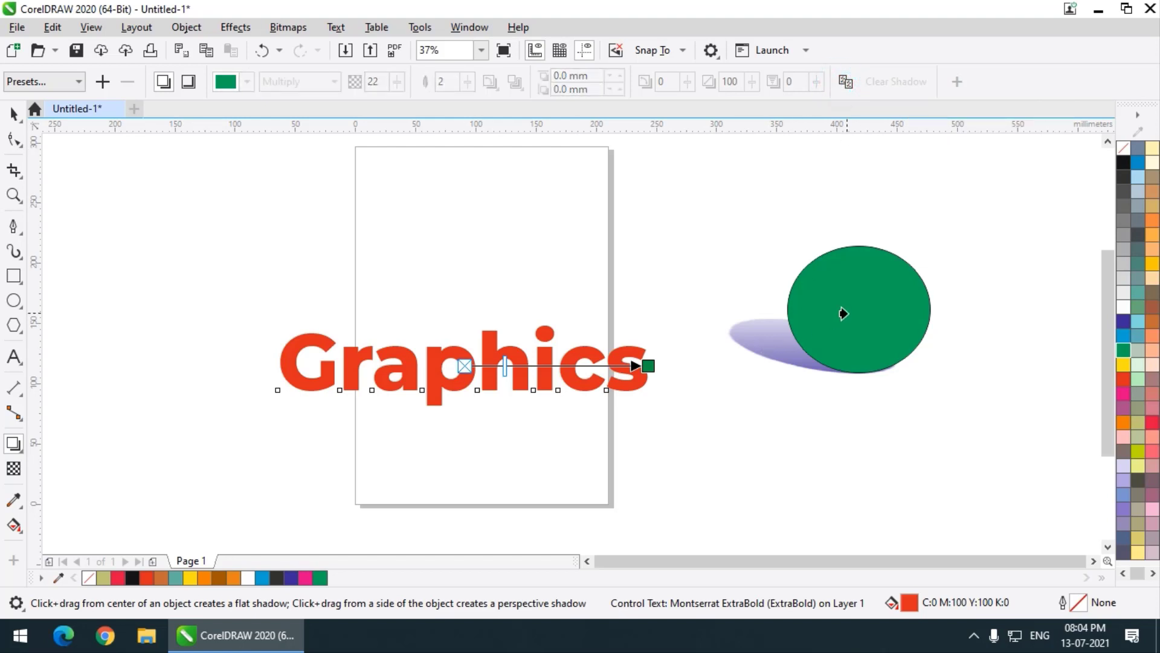
click(769, 342)
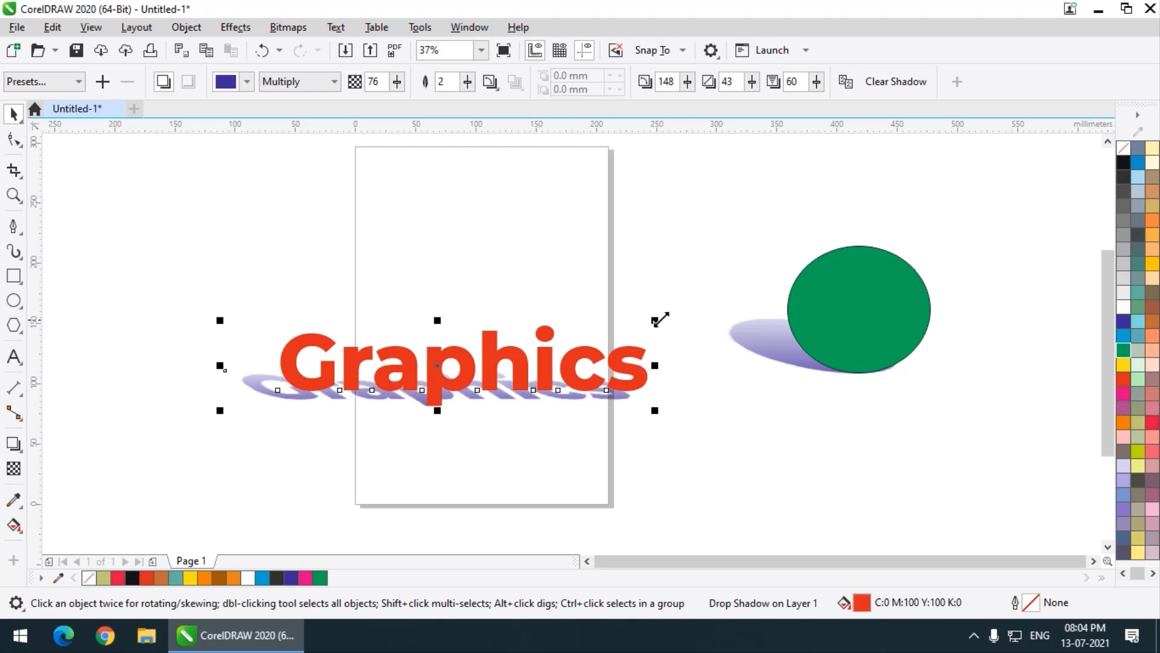
Enlarge the Graphics text with its shadow to about 395 mm wide and move it left to about X 88 mm, Y 121.8 mm.
drag(659, 320, 783, 244)
drag(666, 352, 593, 354)
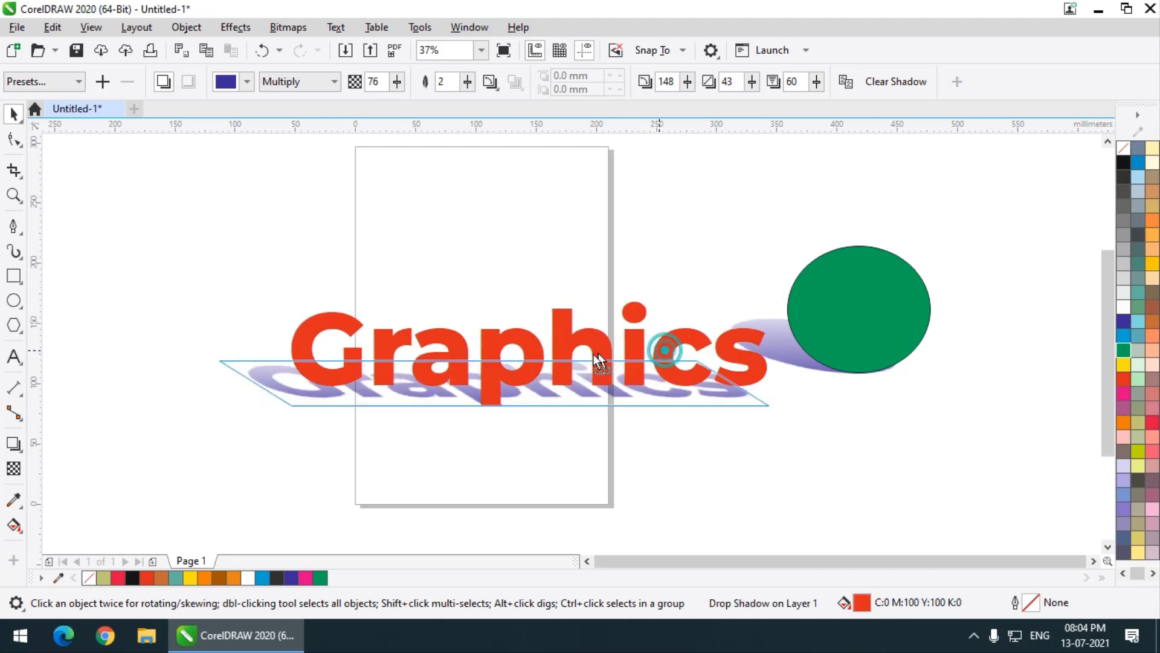
Try a shallow perspective shadow above the ellipse, and replace it with a flat one below, offset about 0.4 mm horizontally and -20.4 mm vertically.
click(865, 311)
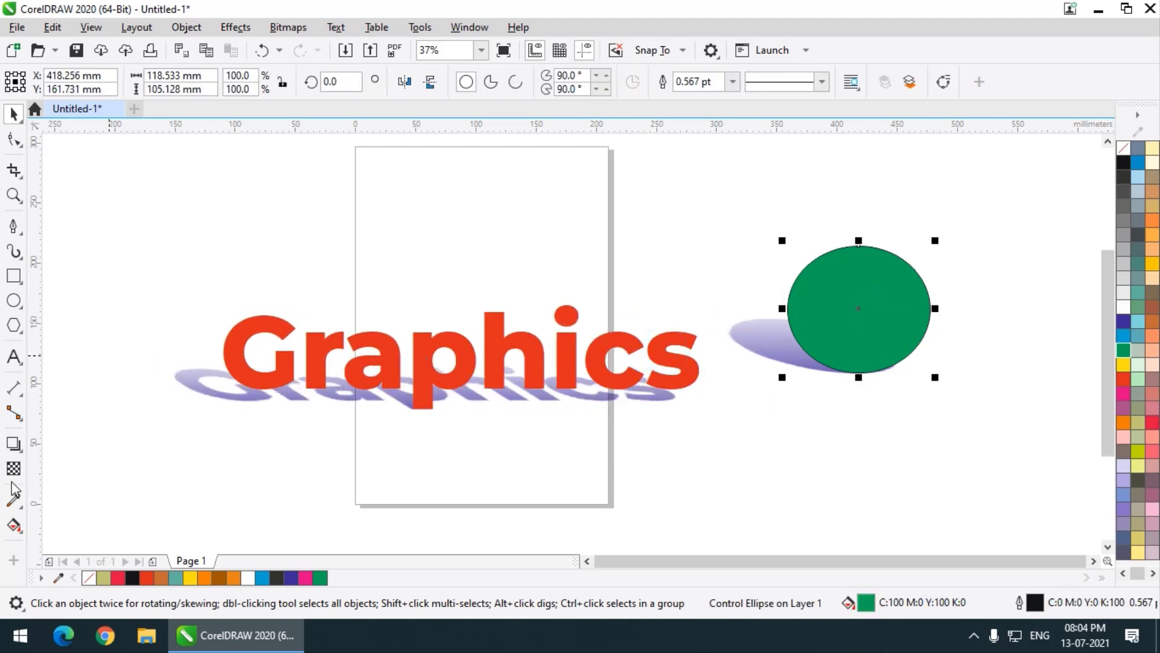
click(14, 443)
drag(850, 243, 866, 238)
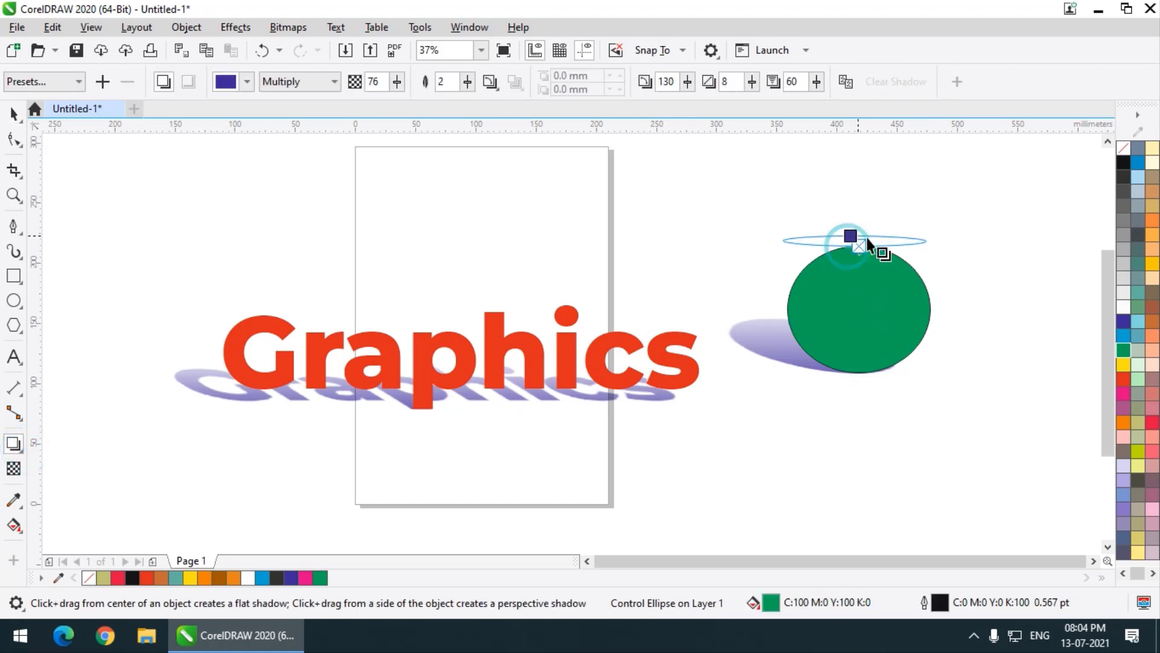
drag(845, 293, 860, 397)
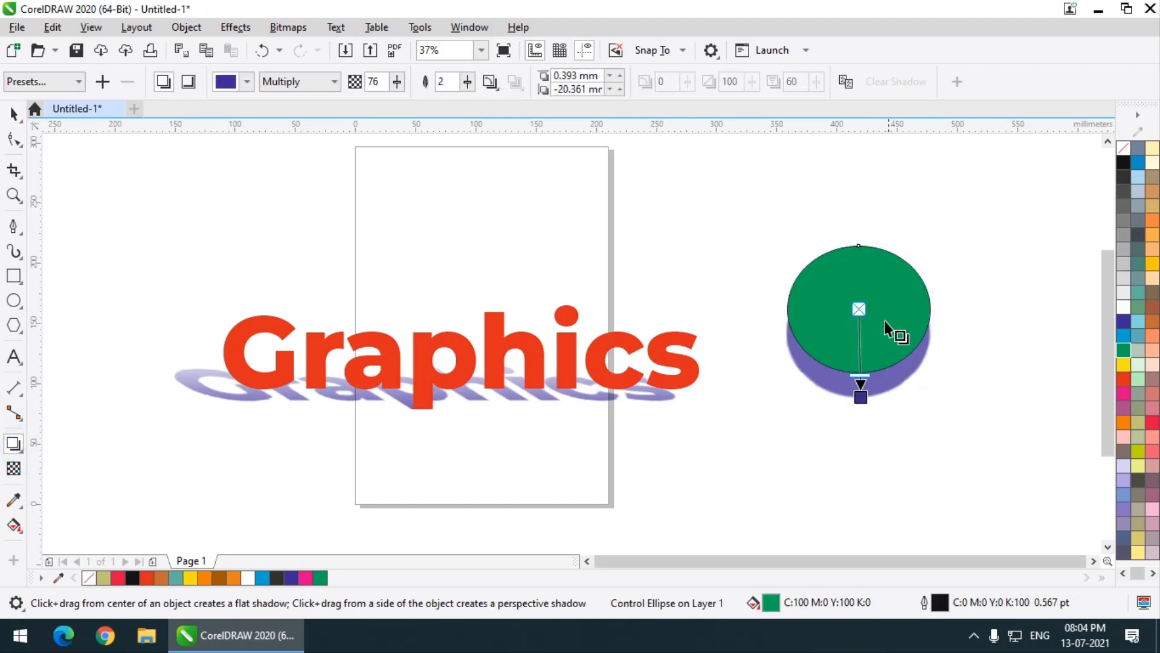
Delete the green ellipse and the Graphics text together with their shadows.
click(11, 113)
key(Delete)
click(498, 369)
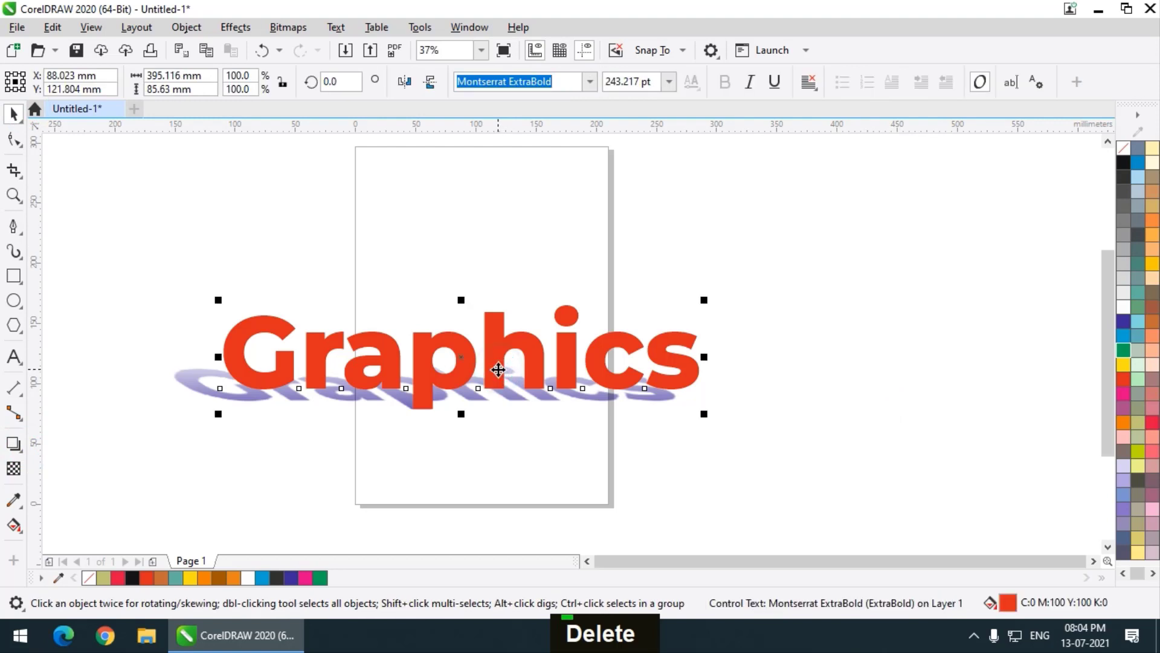
key(Delete)
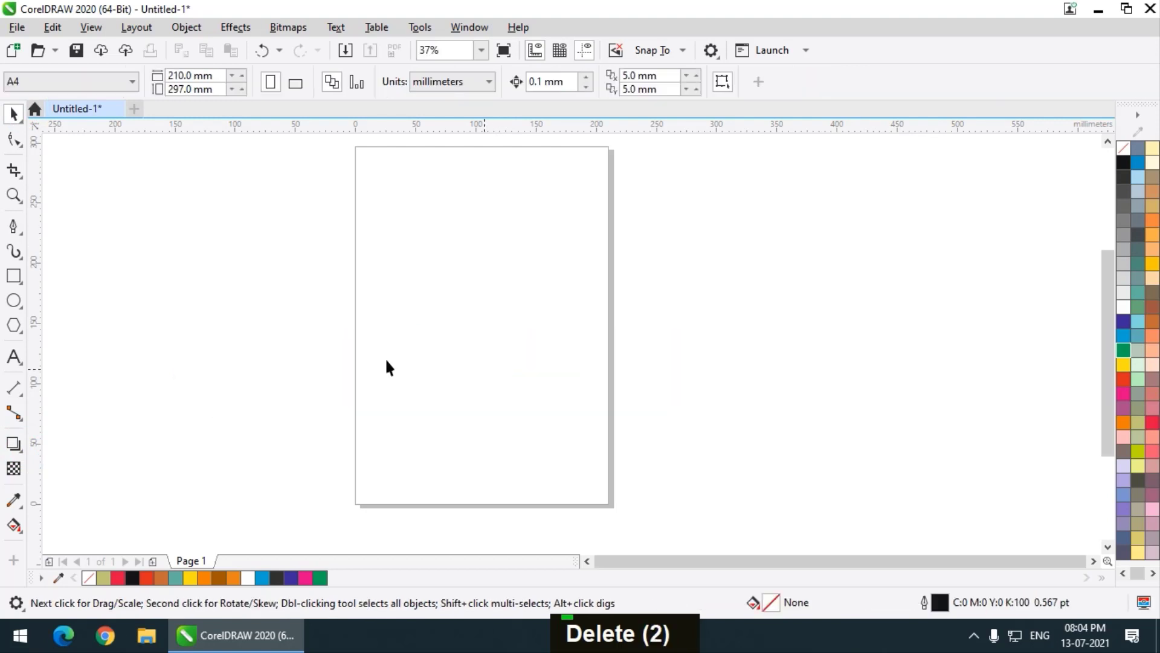
Activate the Contour tool on the empty page.
click(14, 357)
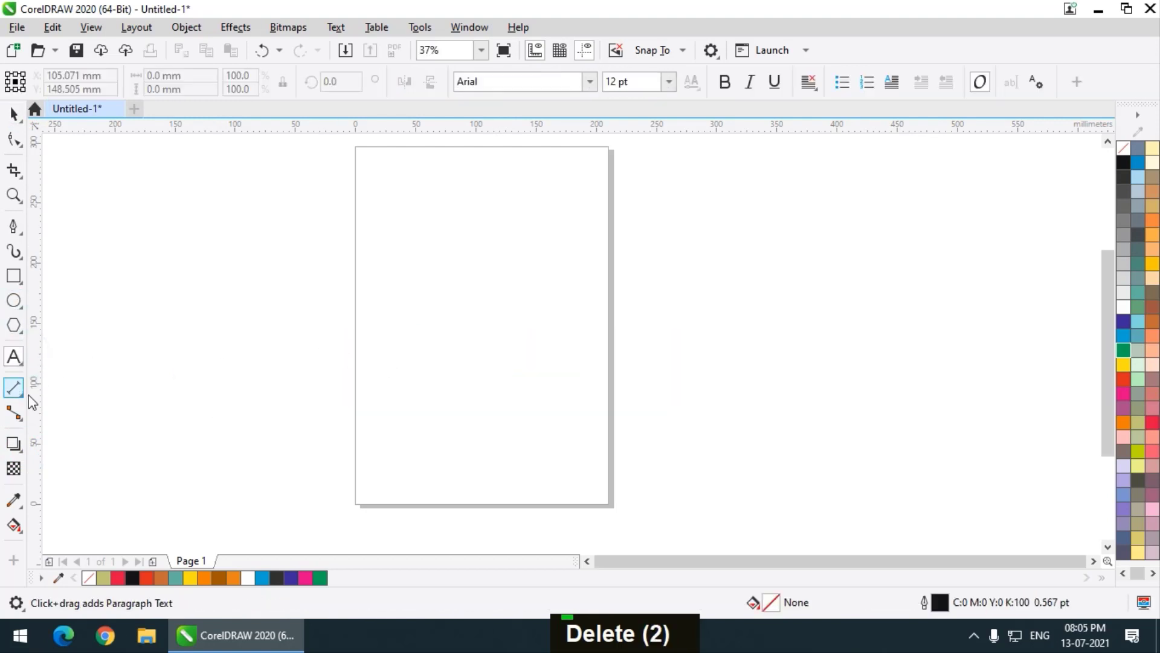
click(17, 455)
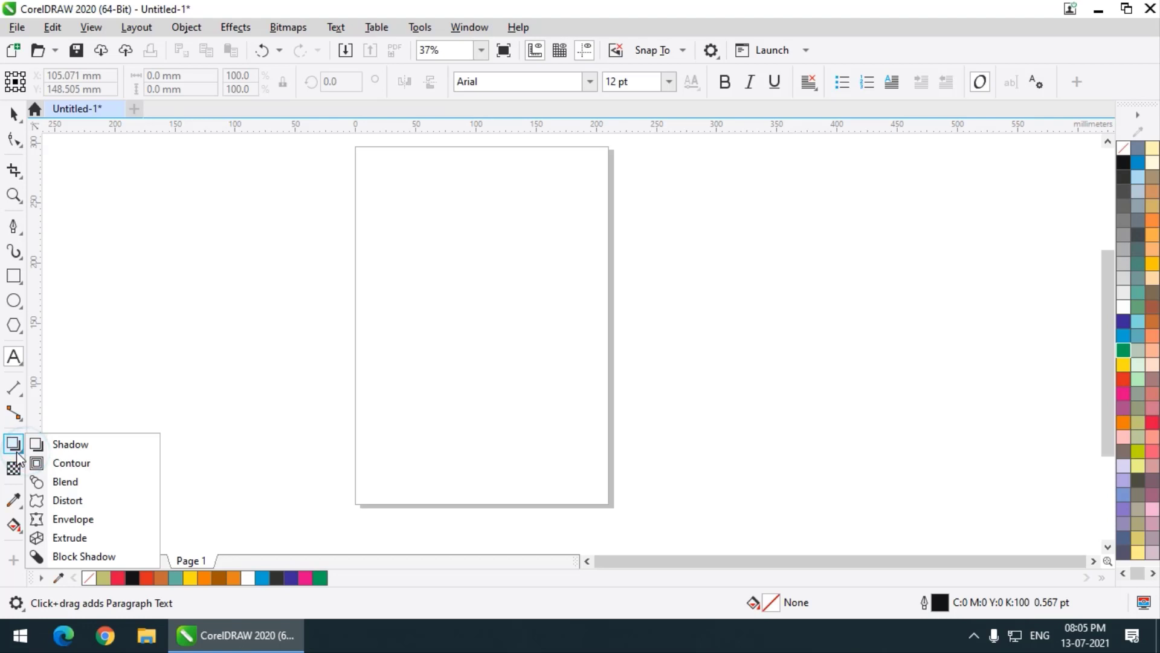
click(89, 468)
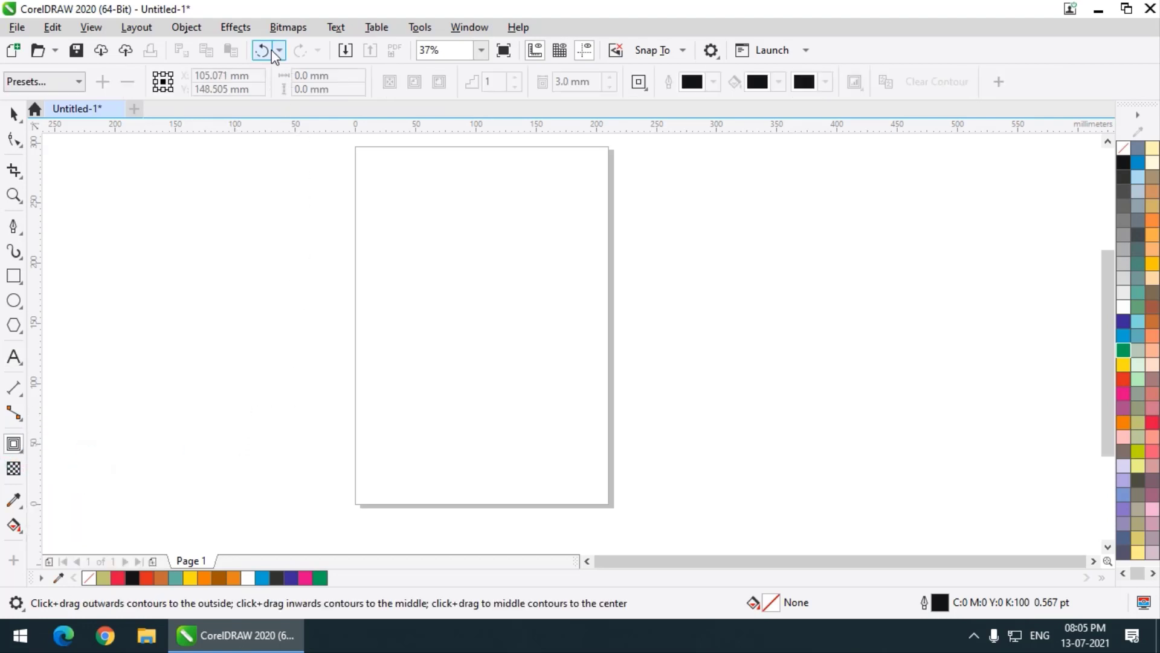
Open the Contour effect settings and draw a square about 197.6 mm wide over the lower part of the page.
click(239, 28)
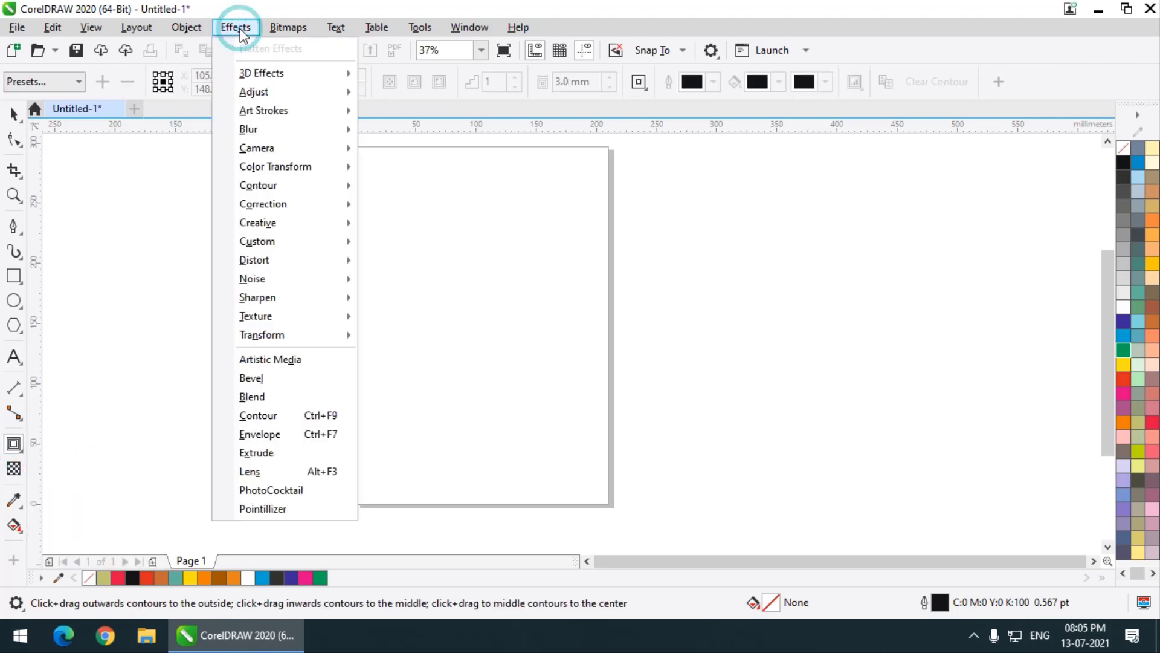
click(280, 416)
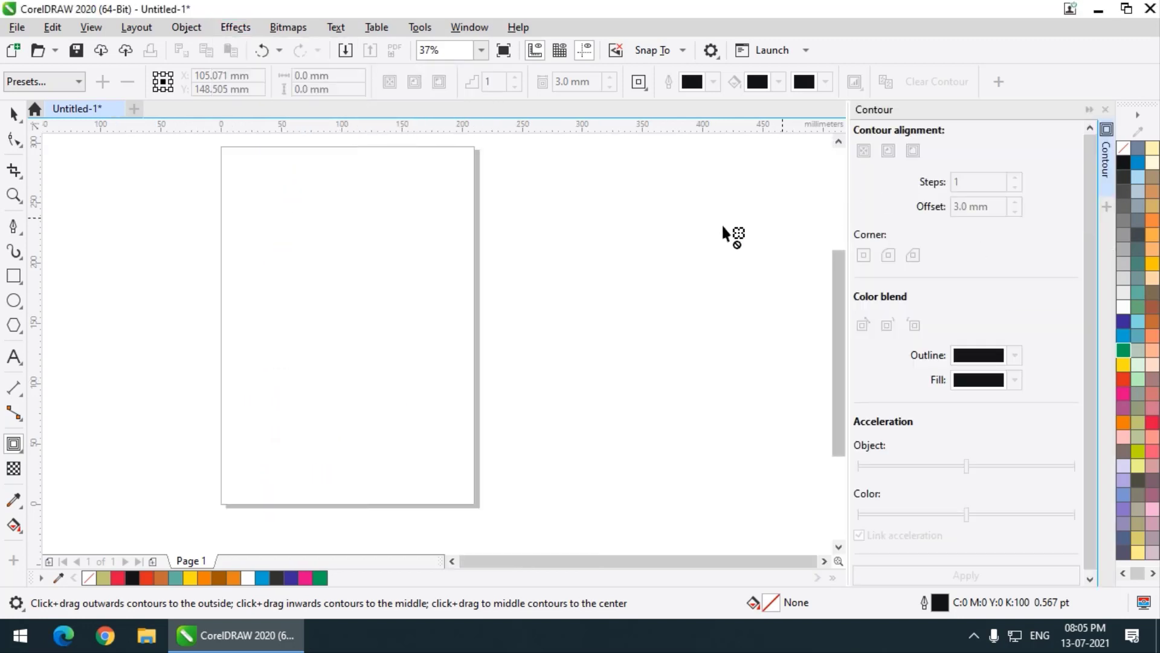
click(14, 279)
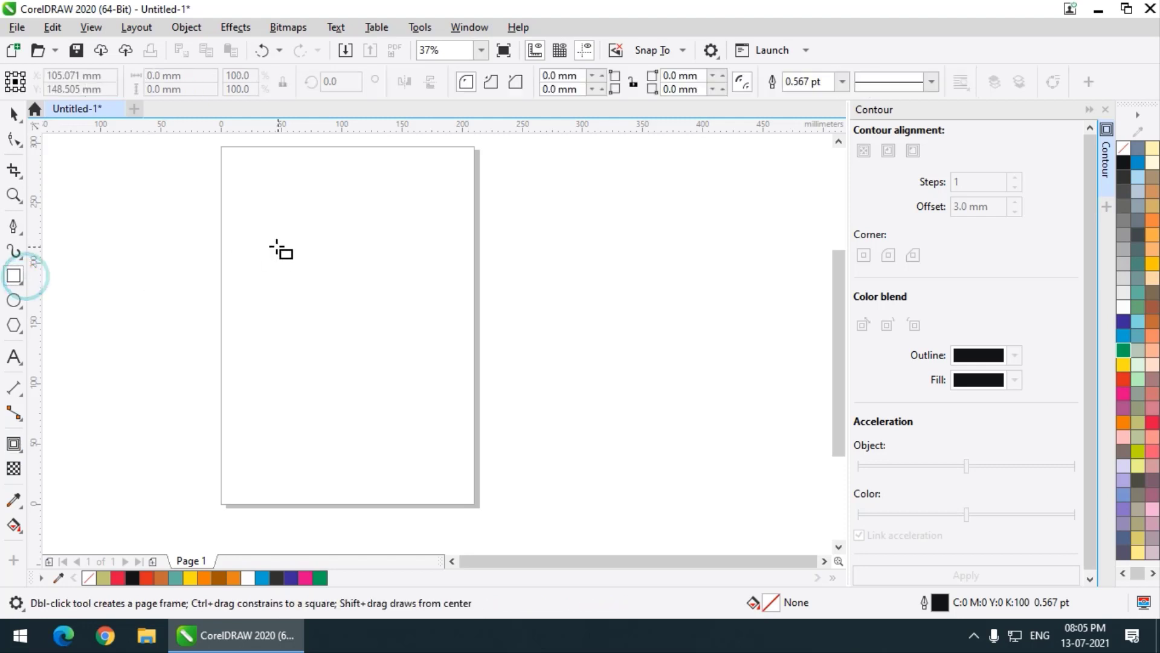
drag(272, 233, 508, 469)
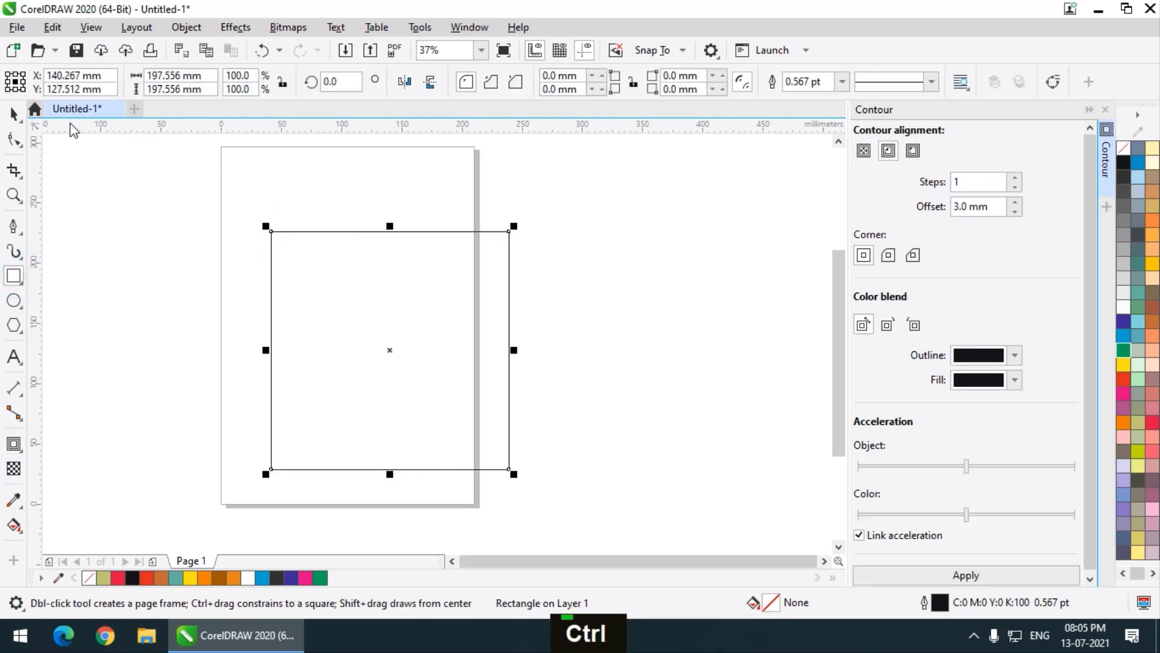
Make two concentric copies of the square, a smaller one inside and a larger one about 222.3 mm wide outside.
click(15, 114)
scroll(448, 456, up, 1)
scroll(604, 522, down, 1)
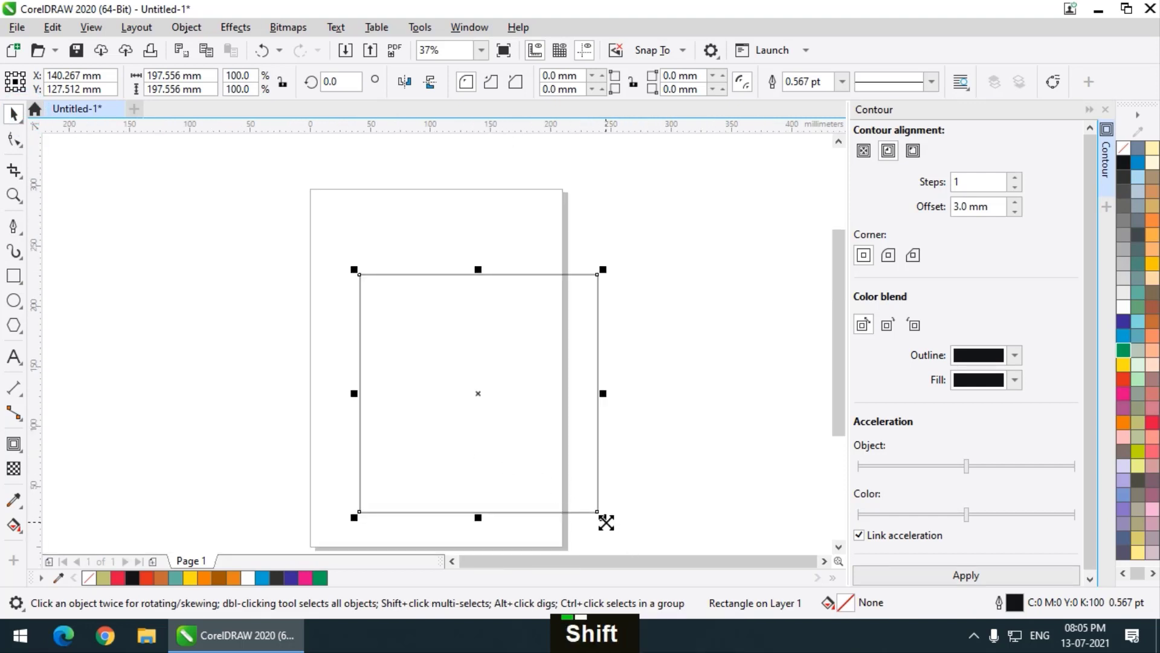
mouse_move(606, 522)
mouse_down()
mouse_move(593, 515)
mouse_move(627, 544)
mouse_move(621, 536)
mouse_up()
right_click(593, 516)
click(597, 514)
right_click(621, 536)
click(696, 443)
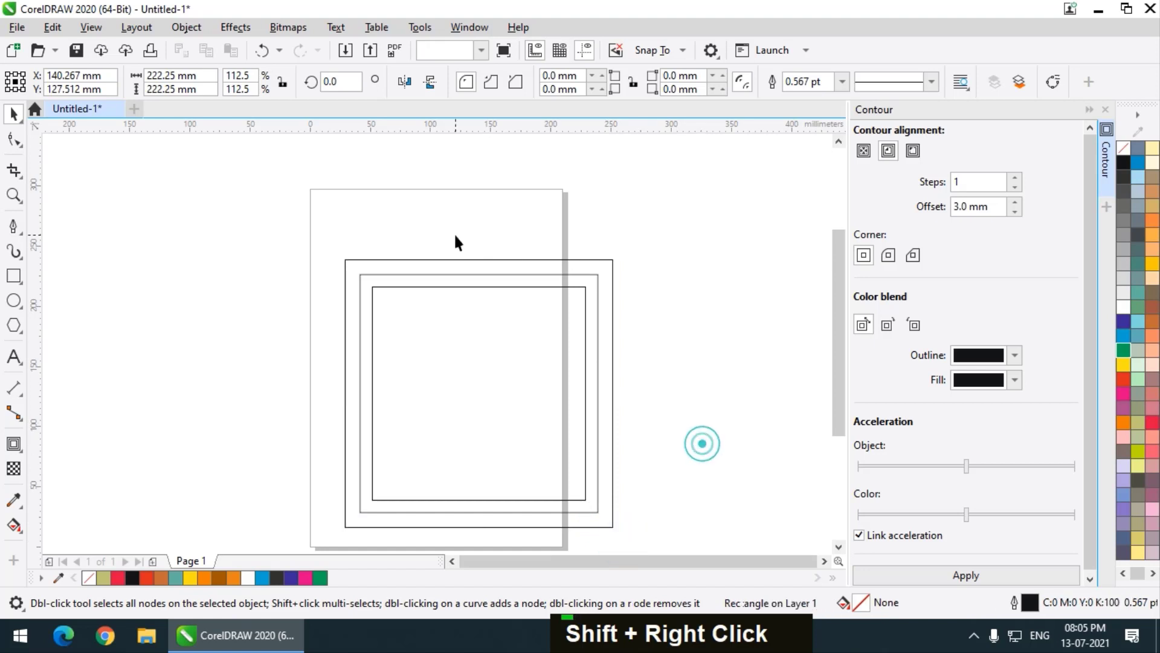
scroll(411, 272, up, 2)
scroll(378, 397, down, 1)
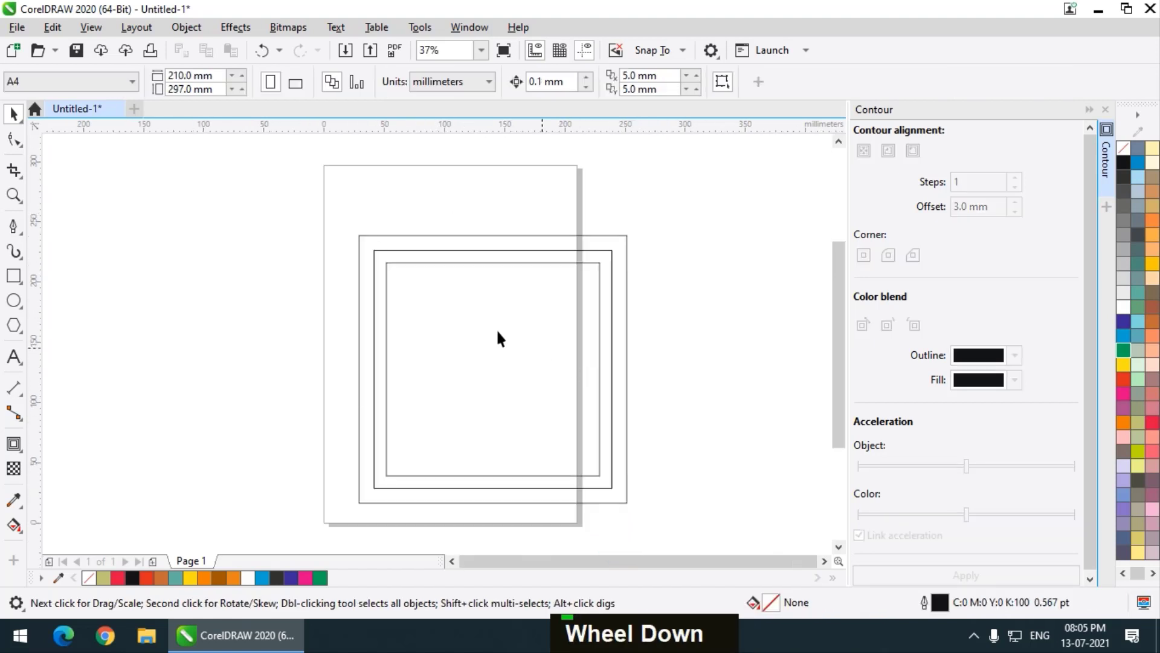
Copy the outer square off the page to about X -133.5 mm and reduce the copy's height to about 106.9 mm.
drag(486, 346, 153, 293)
right_click(153, 292)
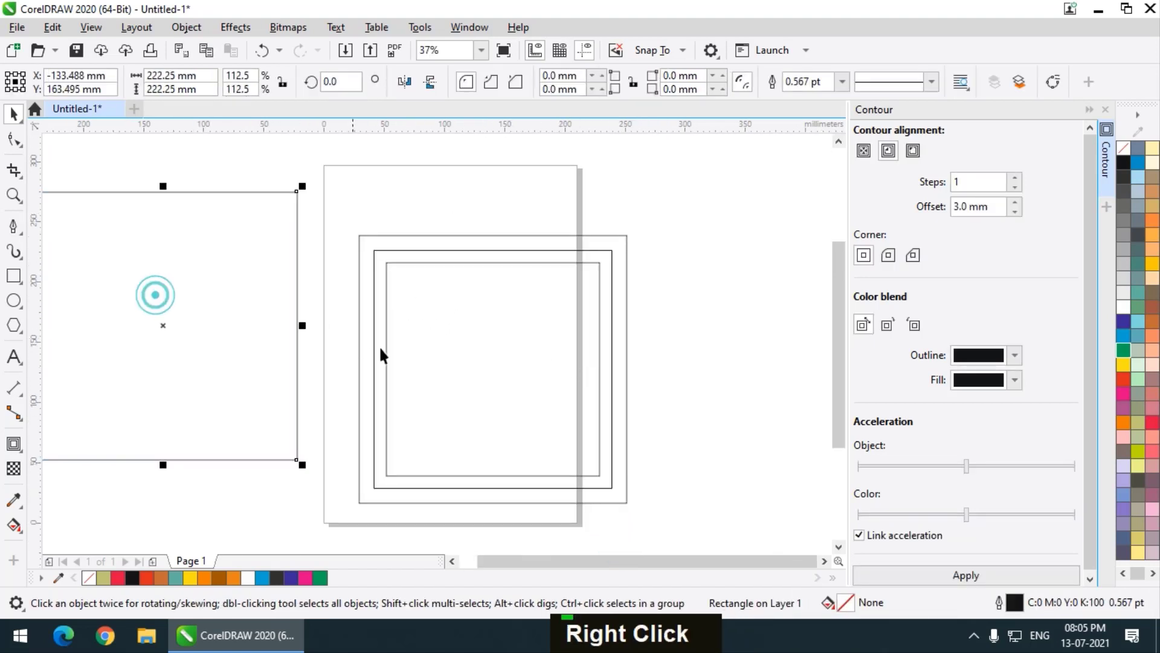
scroll(387, 363, down, 1)
drag(293, 422, 293, 348)
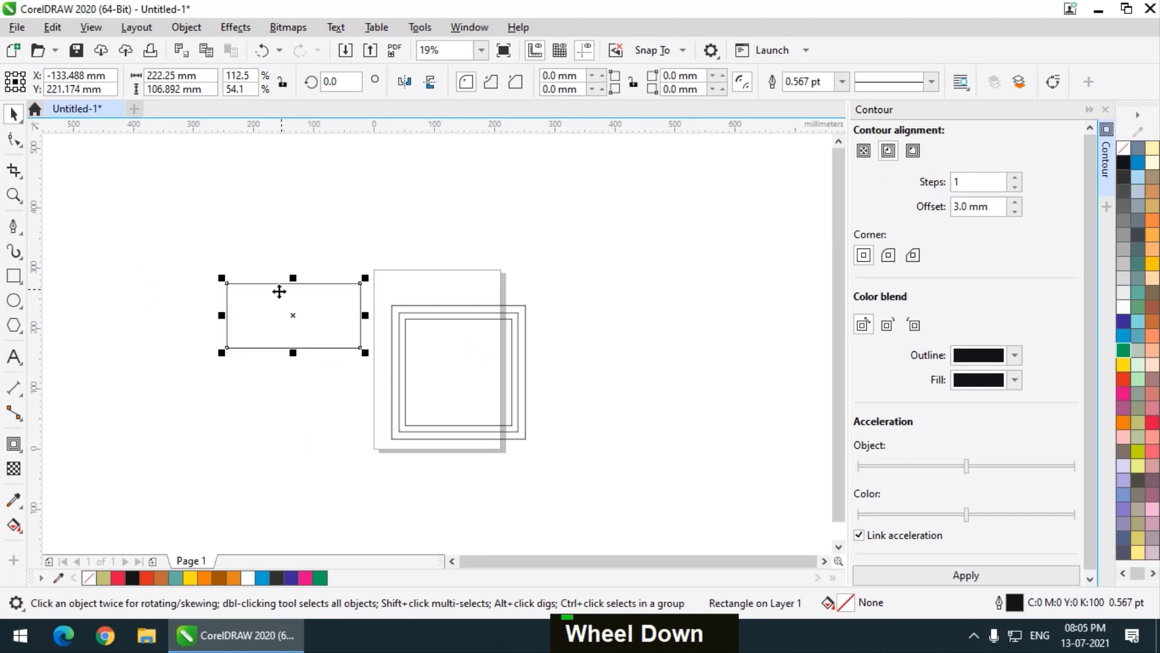
scroll(280, 290, up, 1)
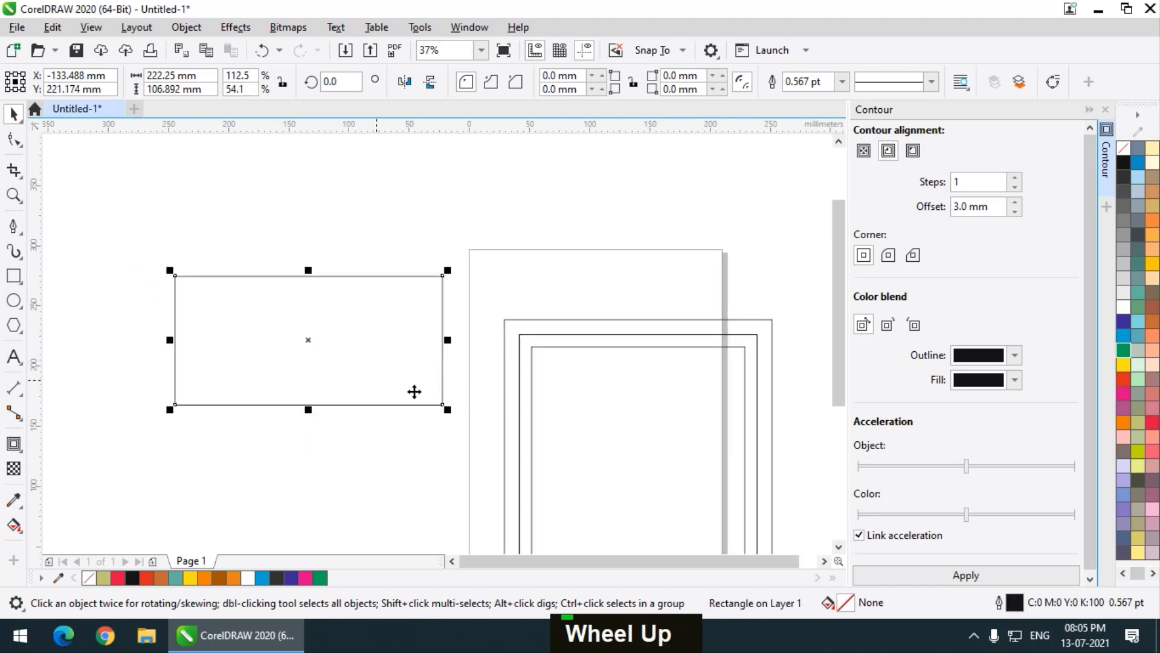
Try a smaller centred copy inside the rectangle, about 194.7 × 93.7 mm, and delete it.
drag(448, 409, 427, 398)
right_click(426, 398)
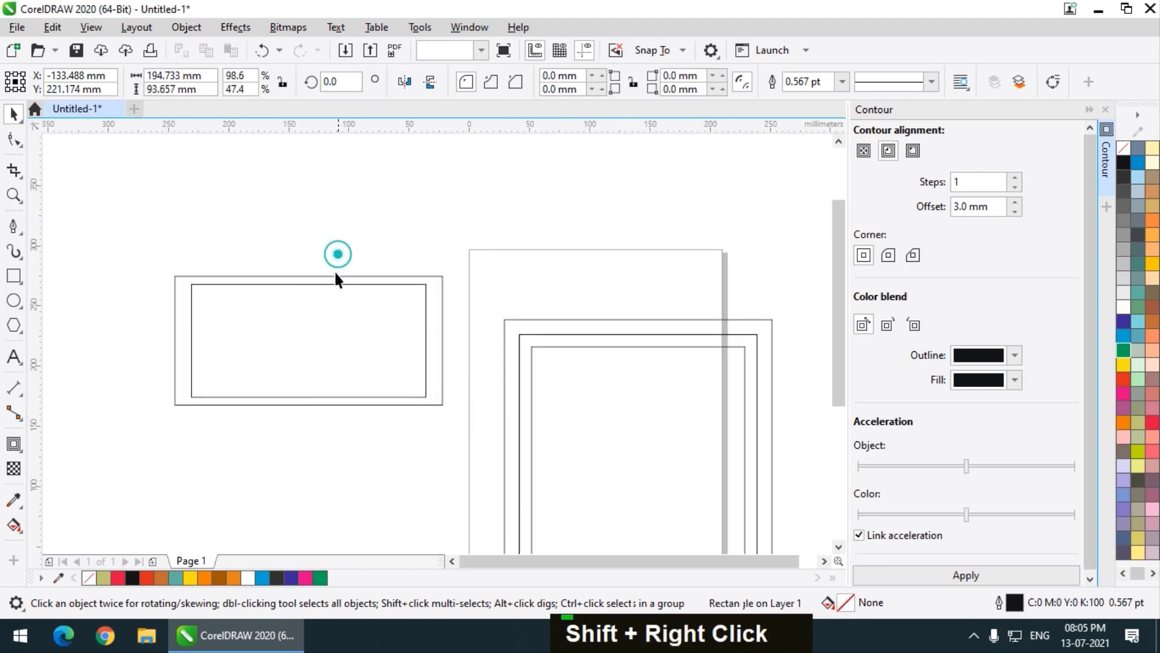
click(337, 254)
scroll(230, 302, up, 1)
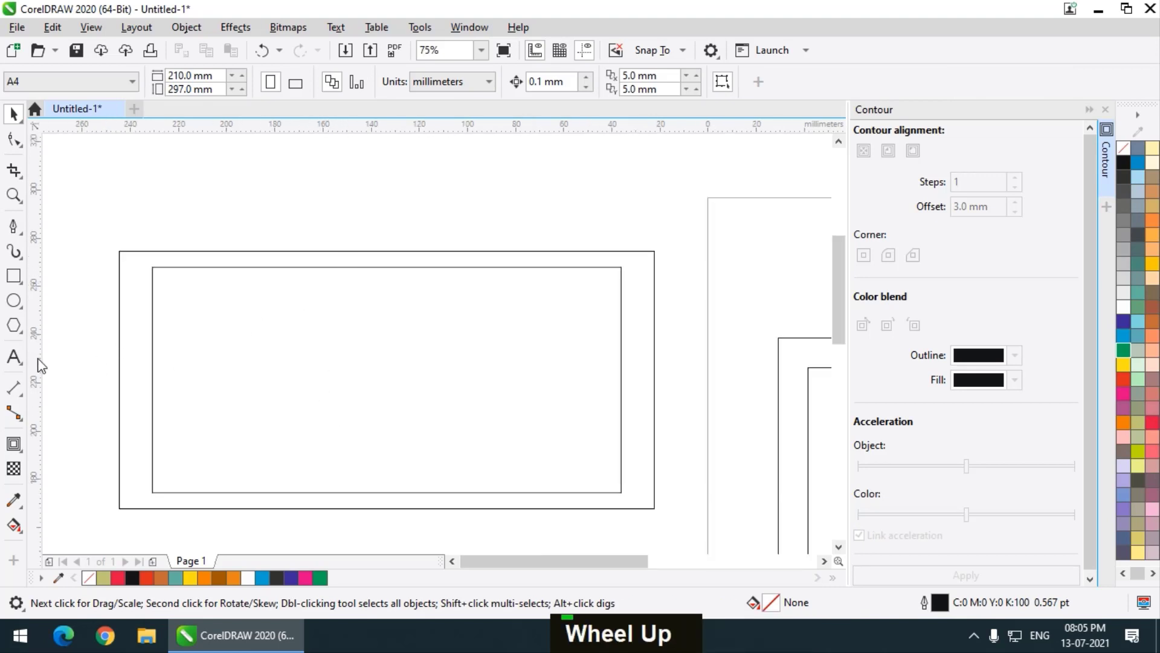
scroll(323, 327, down, 2)
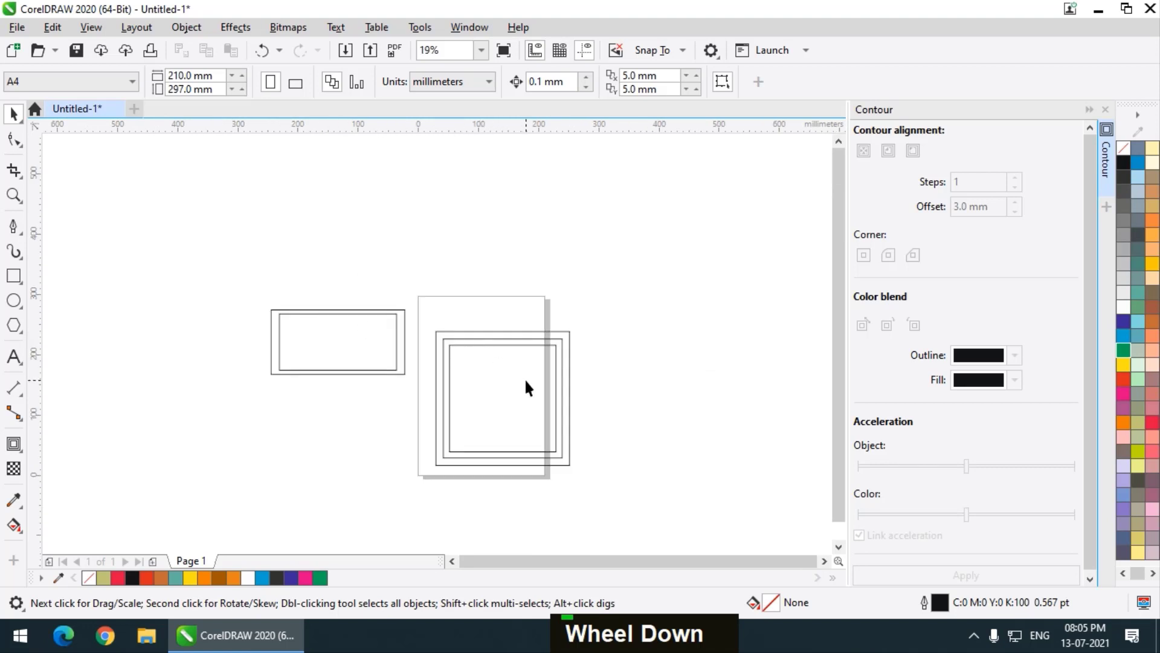
click(366, 336)
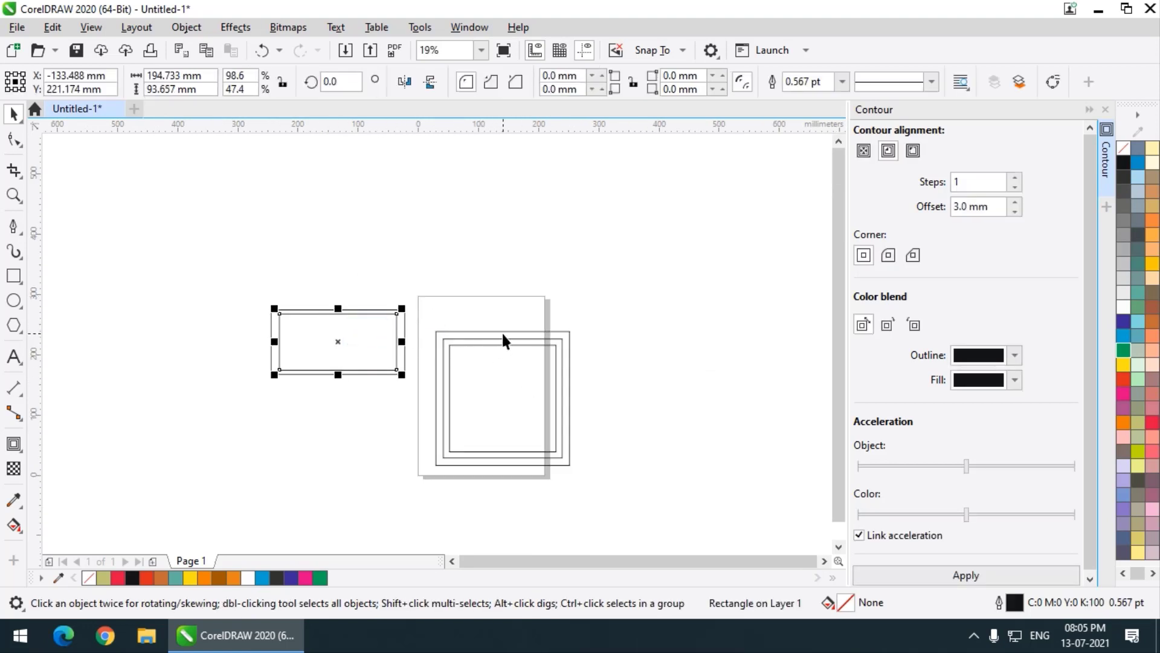
key(Delete)
Try an inside contour with 1 step and a 3.0 mm offset on the rectangle, and undo it.
click(371, 340)
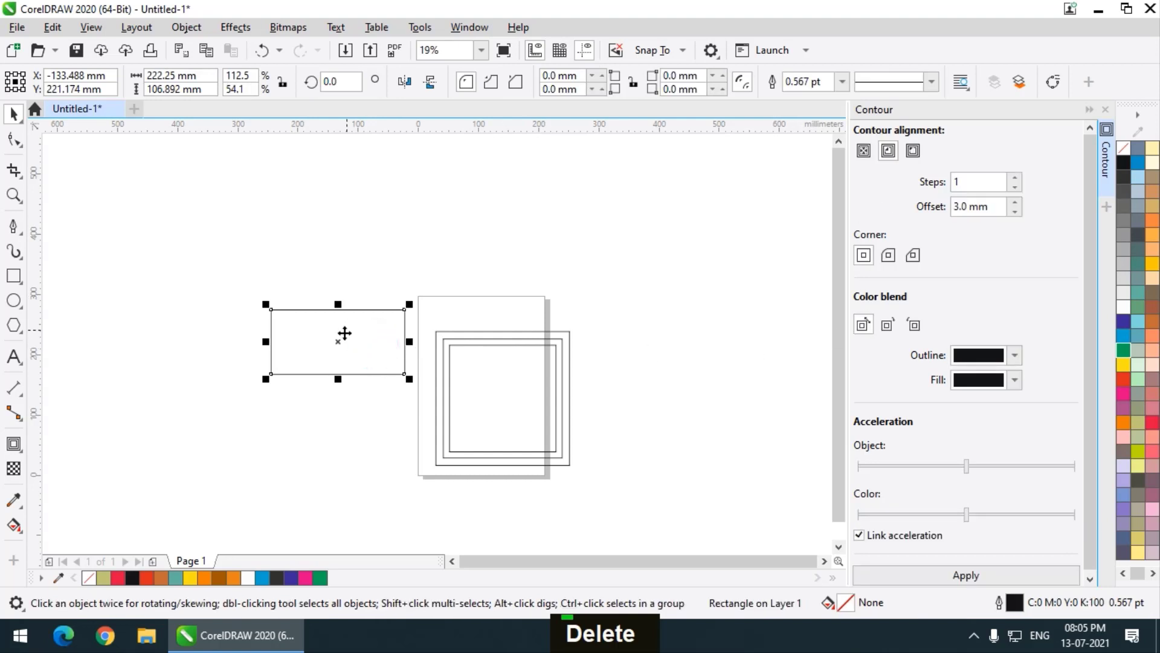
scroll(344, 333, up, 1)
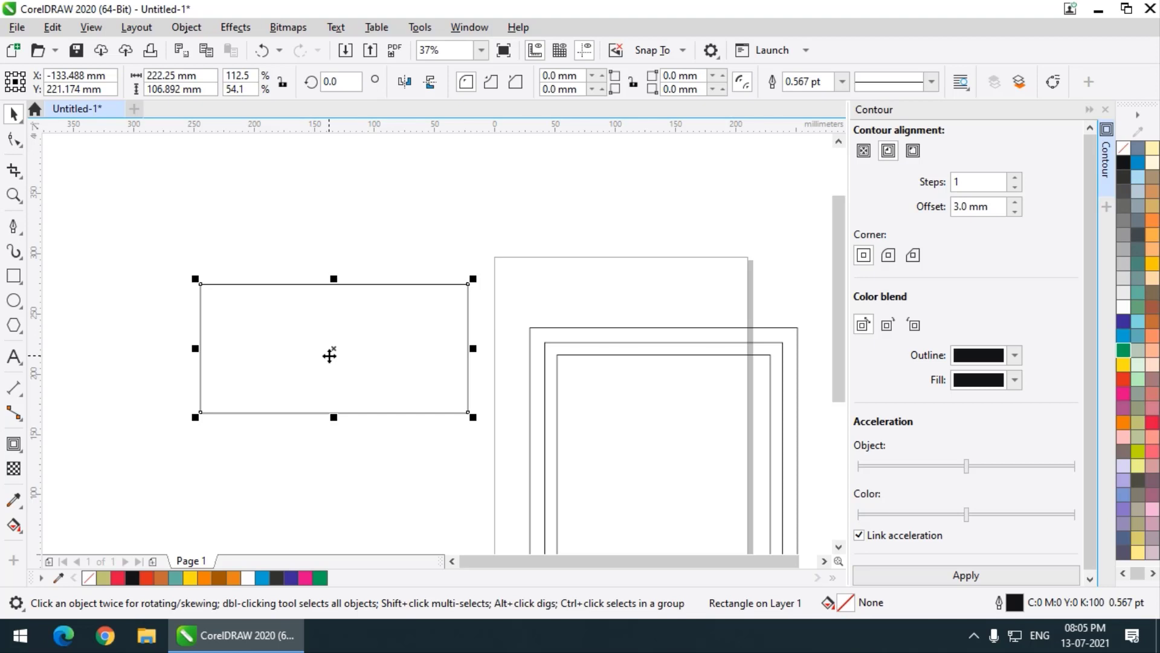
click(893, 153)
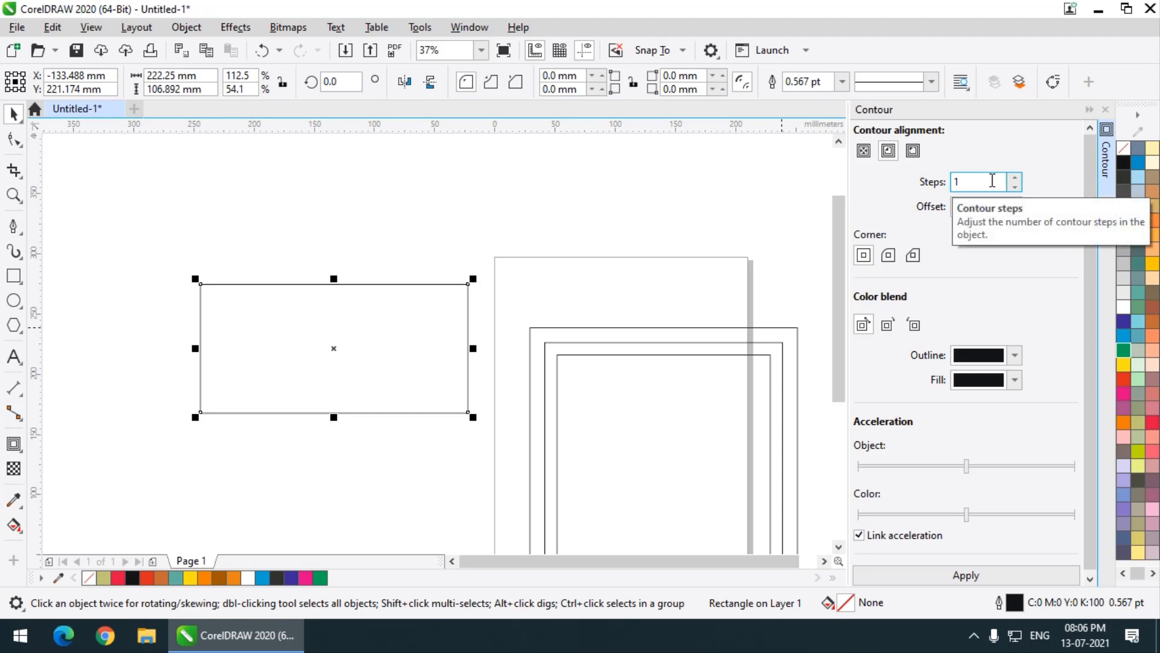
click(975, 208)
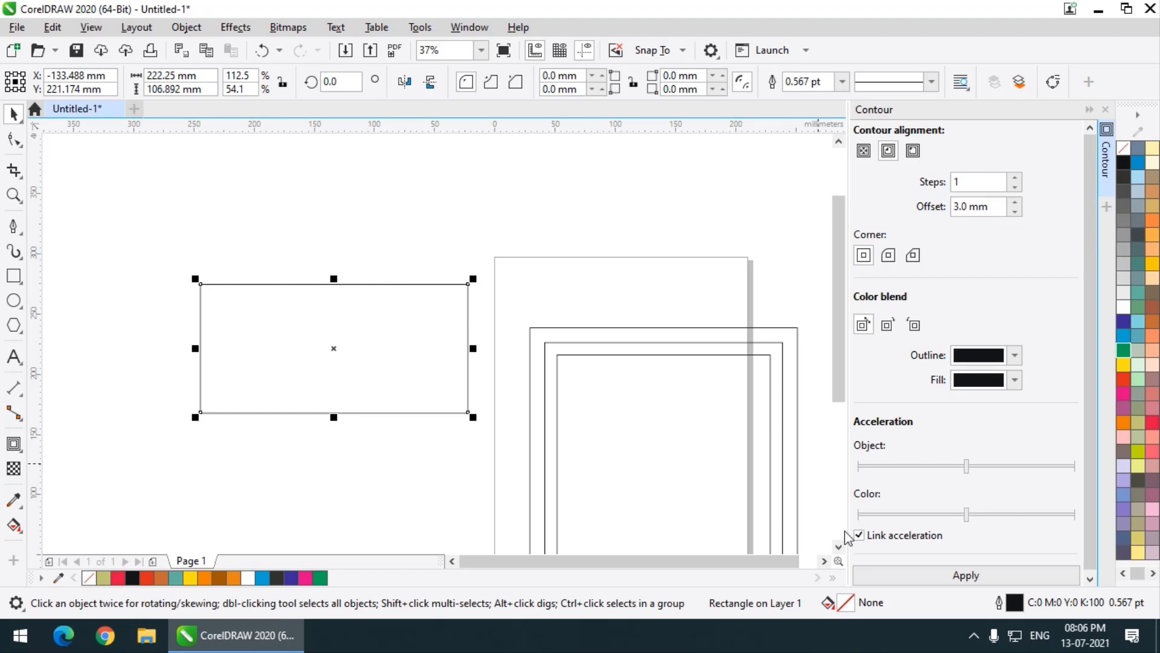
click(925, 574)
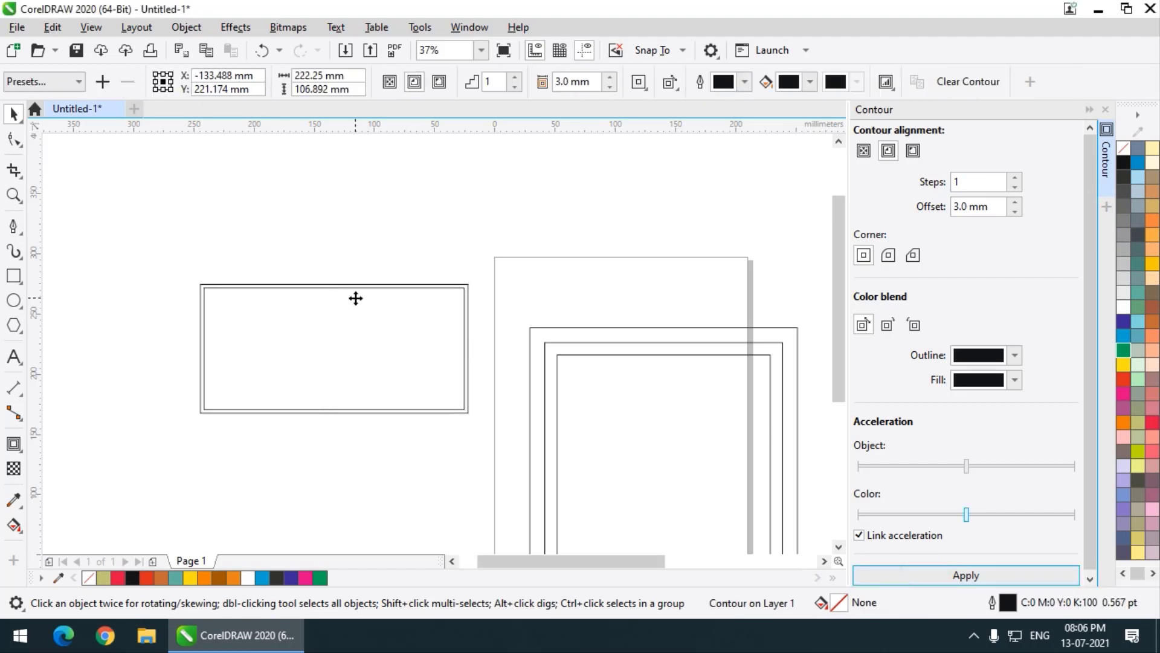
scroll(355, 298, up, 2)
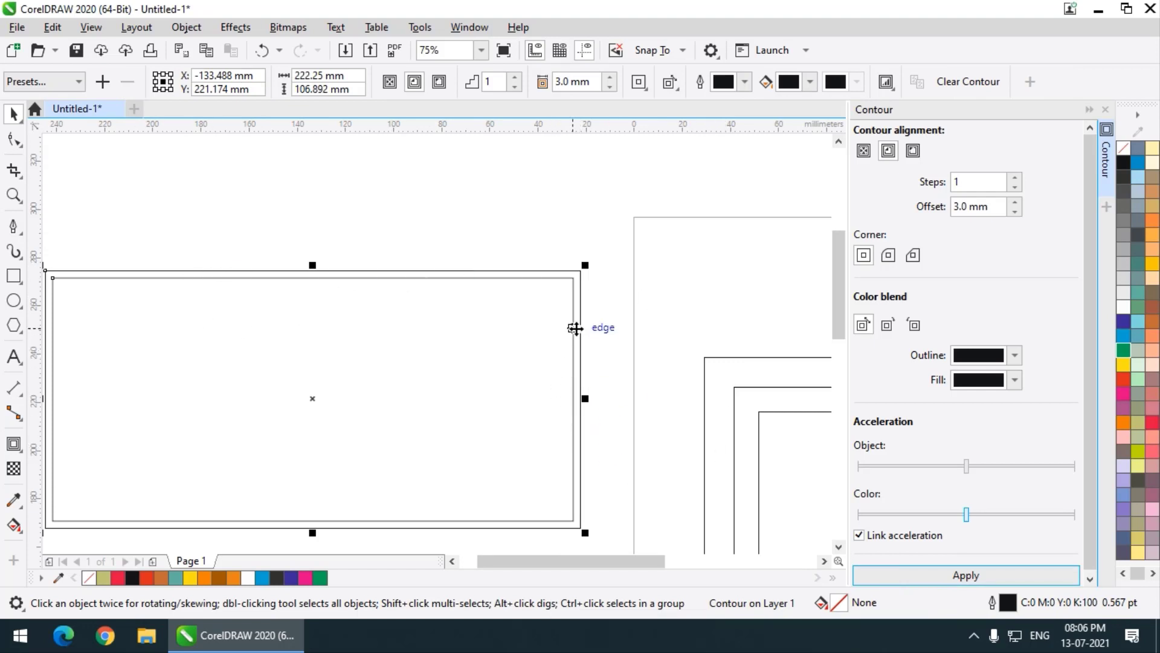
key(ctrl+z)
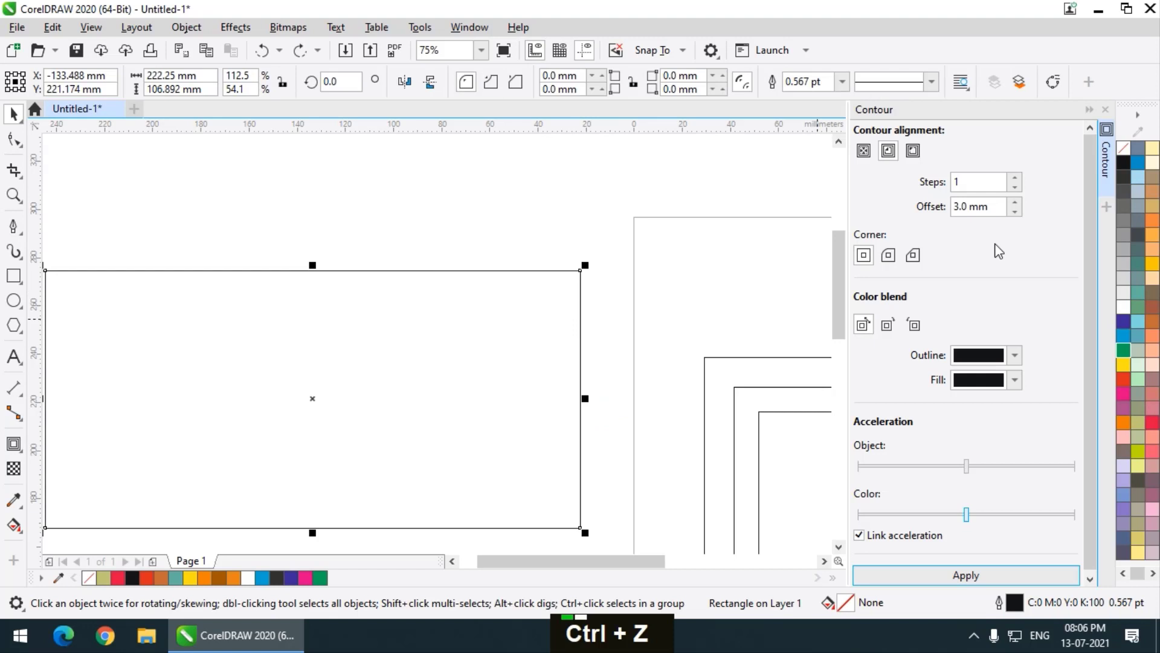
Apply an inside contour to the rectangle with 3 steps and a 3.5 mm offset.
click(980, 186)
scroll(1000, 182, up, 1)
double_click(1016, 177)
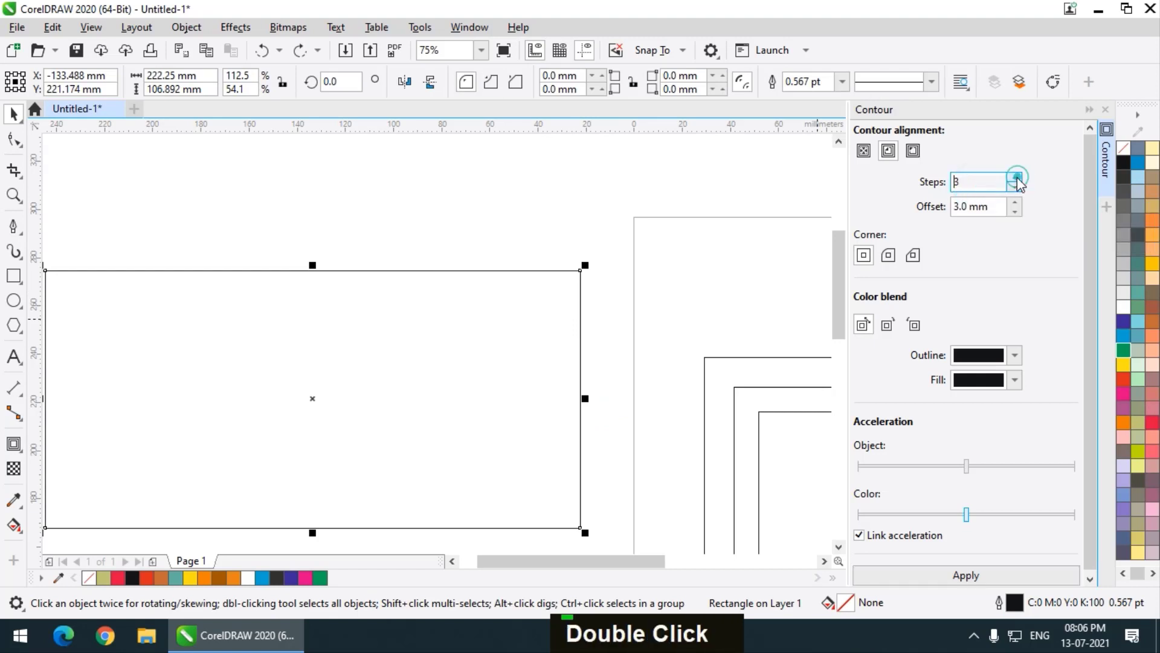
click(1015, 203)
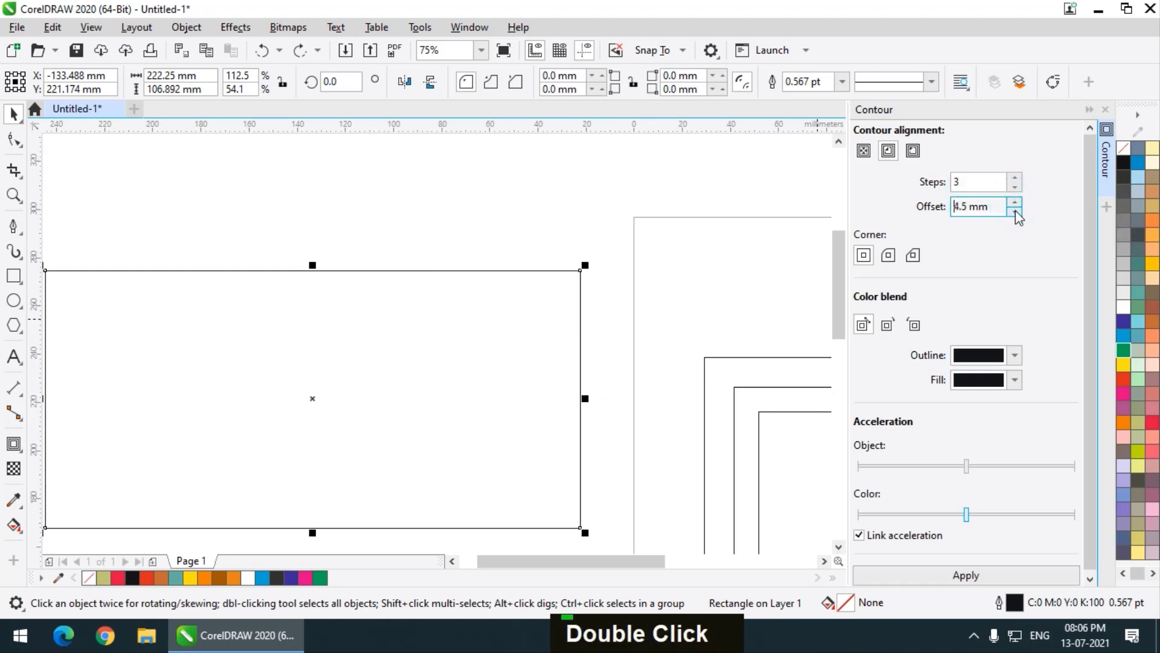
double_click(1015, 211)
click(966, 575)
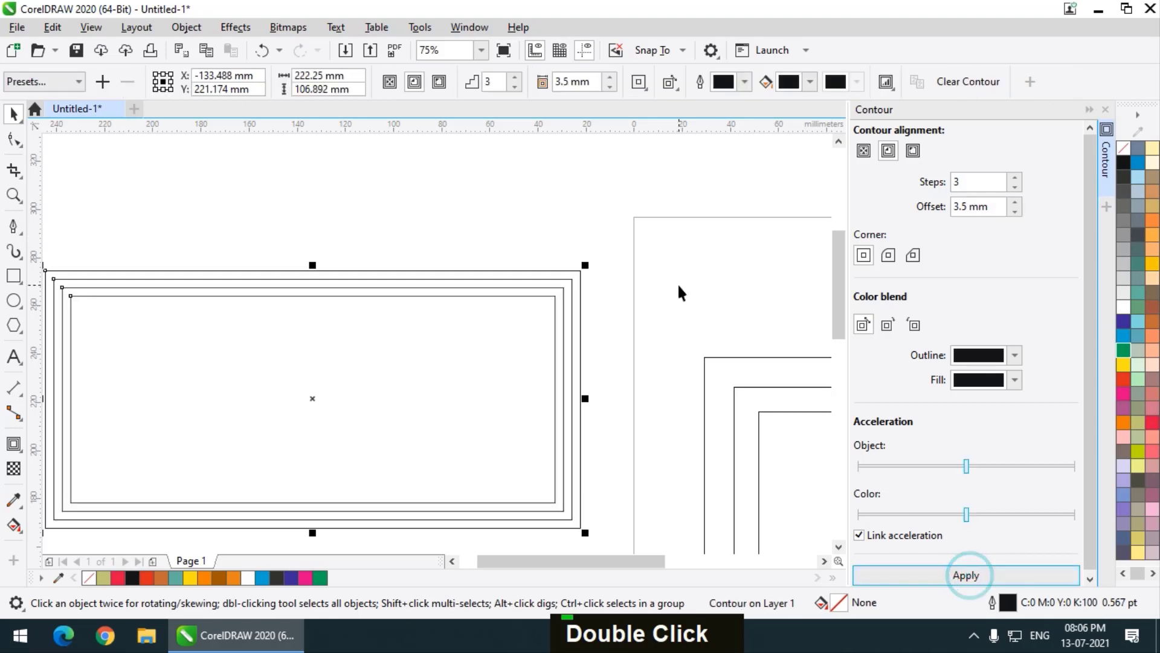
scroll(363, 283, up, 3)
scroll(234, 278, down, 4)
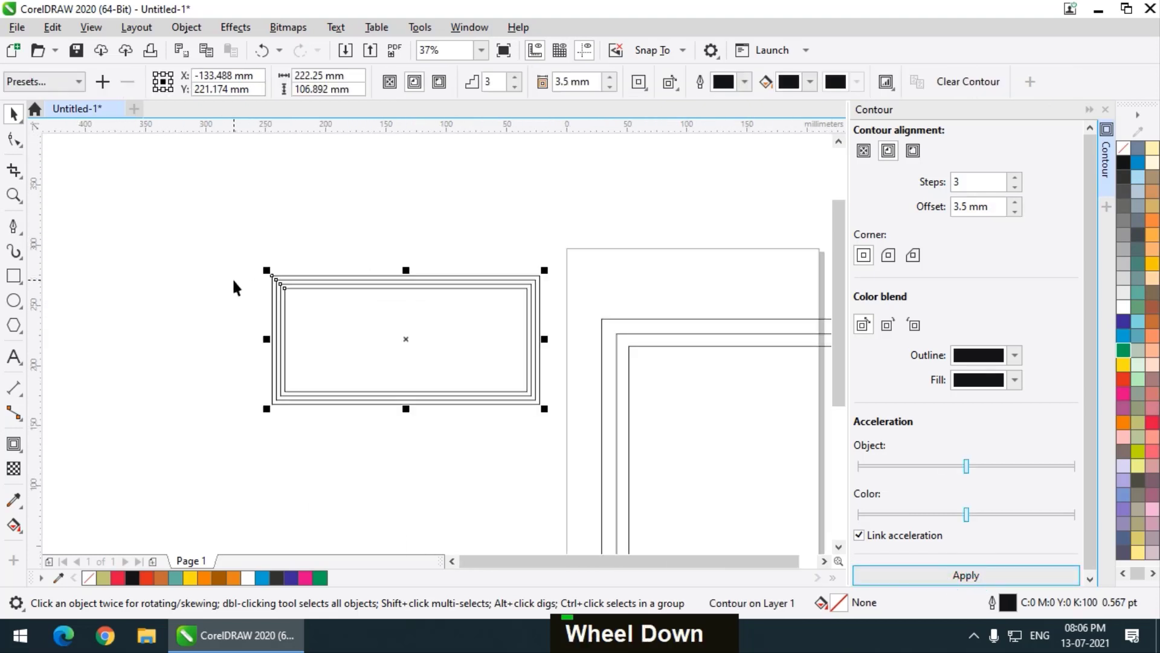
Move the contoured rectangle to about X -179.4 mm, Y 180.8 mm and break its contour apart.
right_click(368, 334)
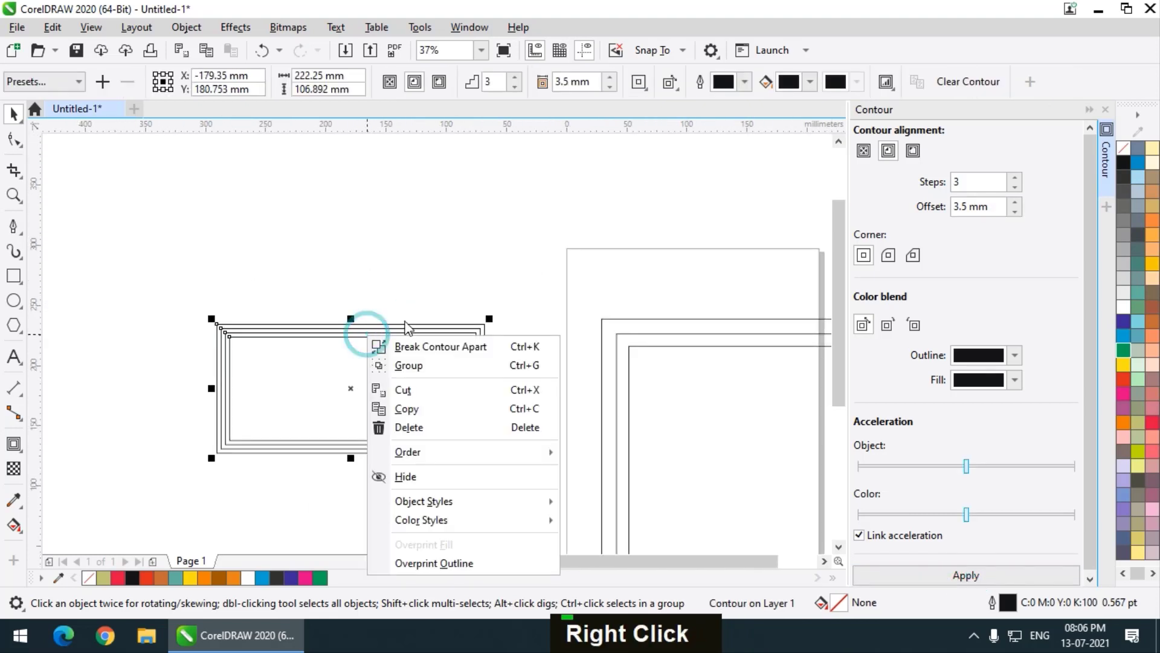
click(426, 344)
double_click(404, 262)
Try moving the contour group above the rectangle, ungrouping it and pulling one rectangle out, and undo all three changes.
drag(390, 340, 420, 200)
right_click(431, 299)
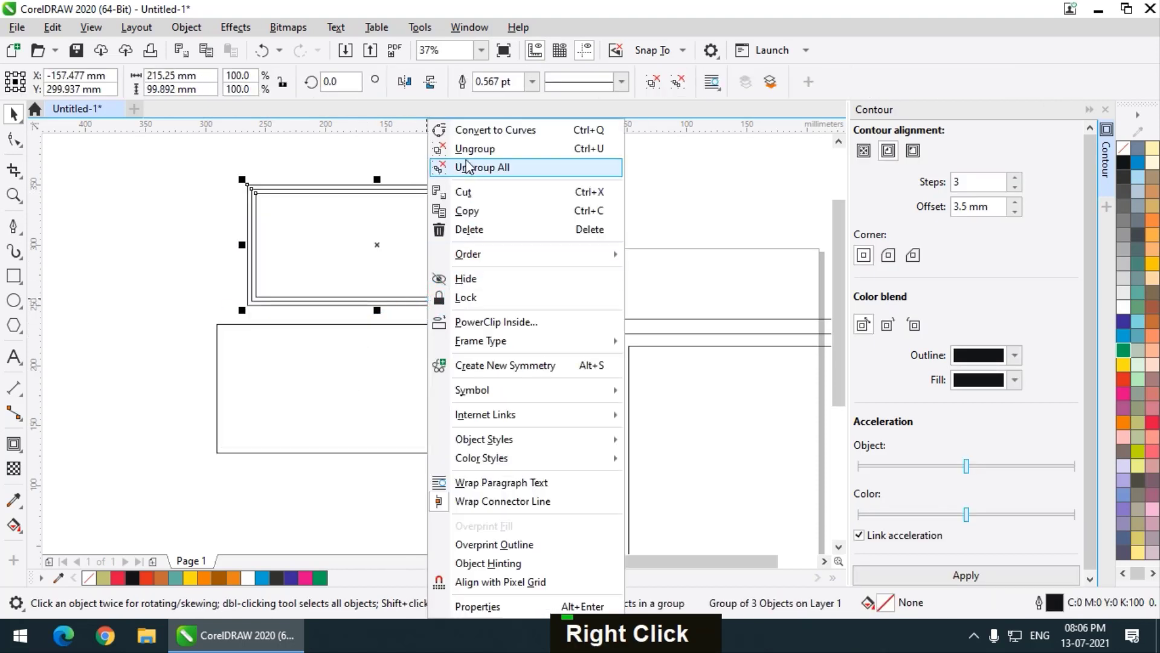
click(464, 153)
double_click(183, 241)
drag(319, 299, 492, 419)
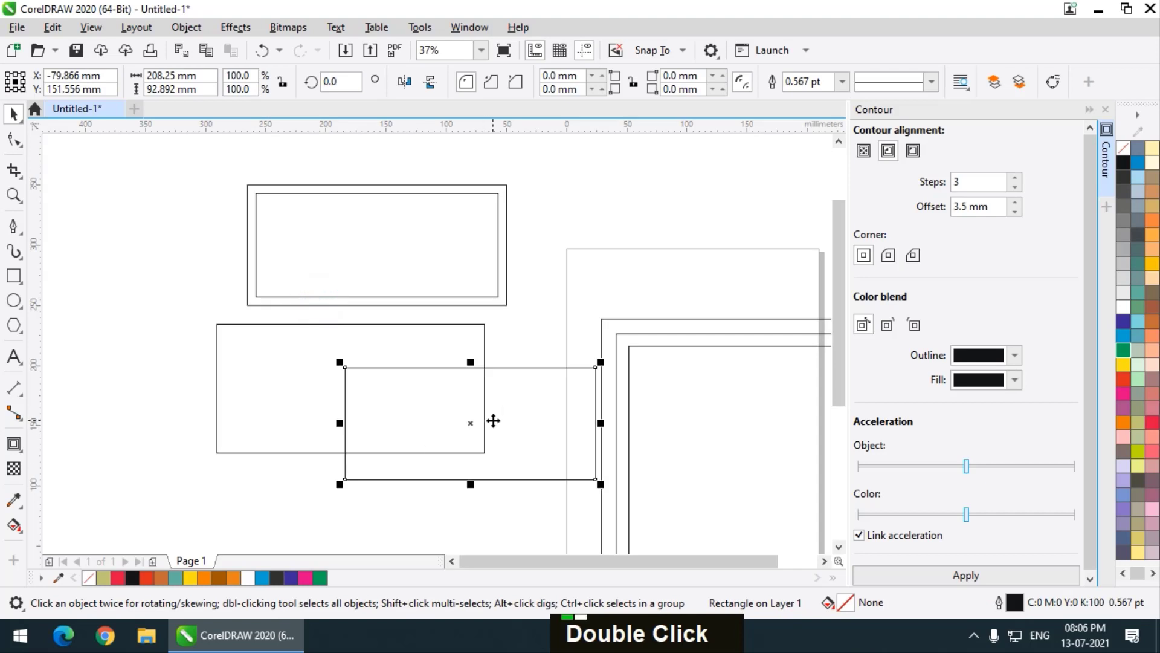
key(ctrl+z)
key(ctrl+z)
key(ctrl+z)
scroll(181, 298, down, 1)
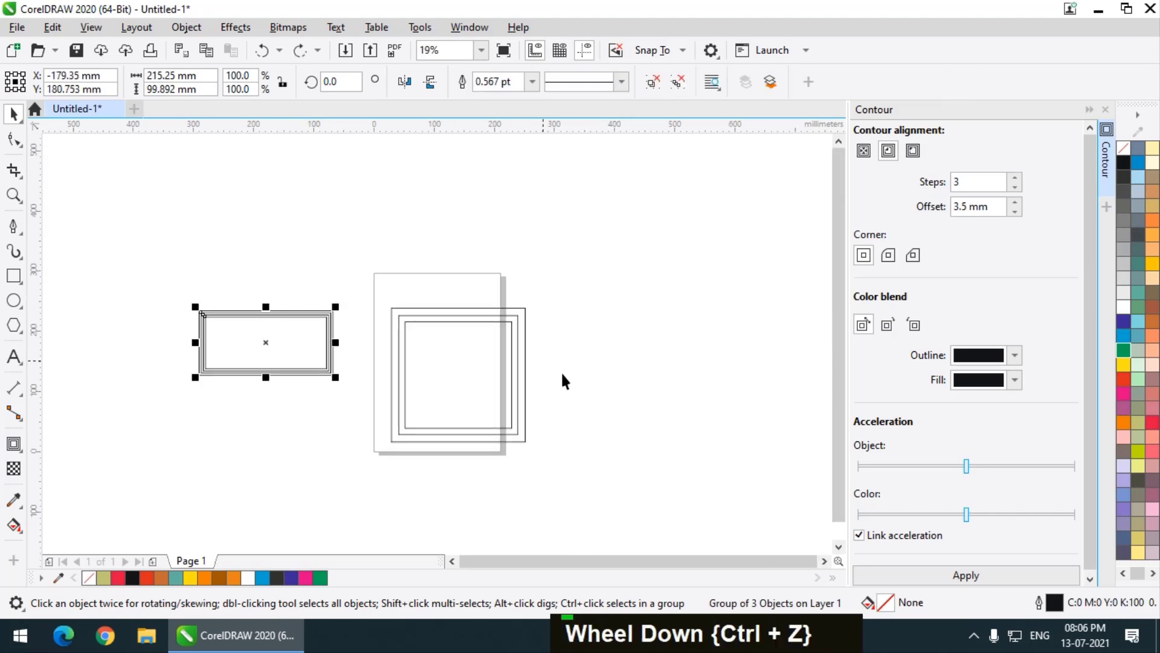
Move the three concentric squares down and mostly off the page, below the contoured rectangle.
drag(580, 264, 357, 480)
drag(461, 321, 327, 441)
Draw a closed irregular Pen shape about 401 × 201 mm, mixing straight and curved segments, across the page's right edge.
click(13, 224)
scroll(492, 360, up, 1)
click(337, 310)
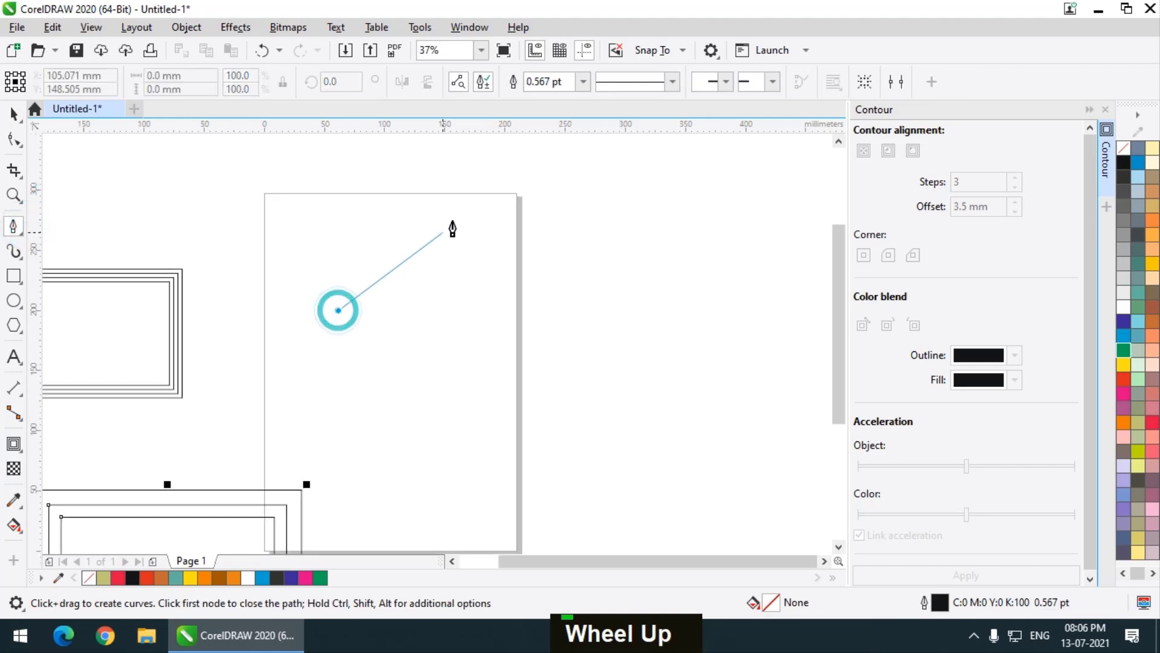
click(456, 213)
drag(607, 249, 648, 309)
drag(816, 371, 777, 401)
click(616, 450)
click(602, 376)
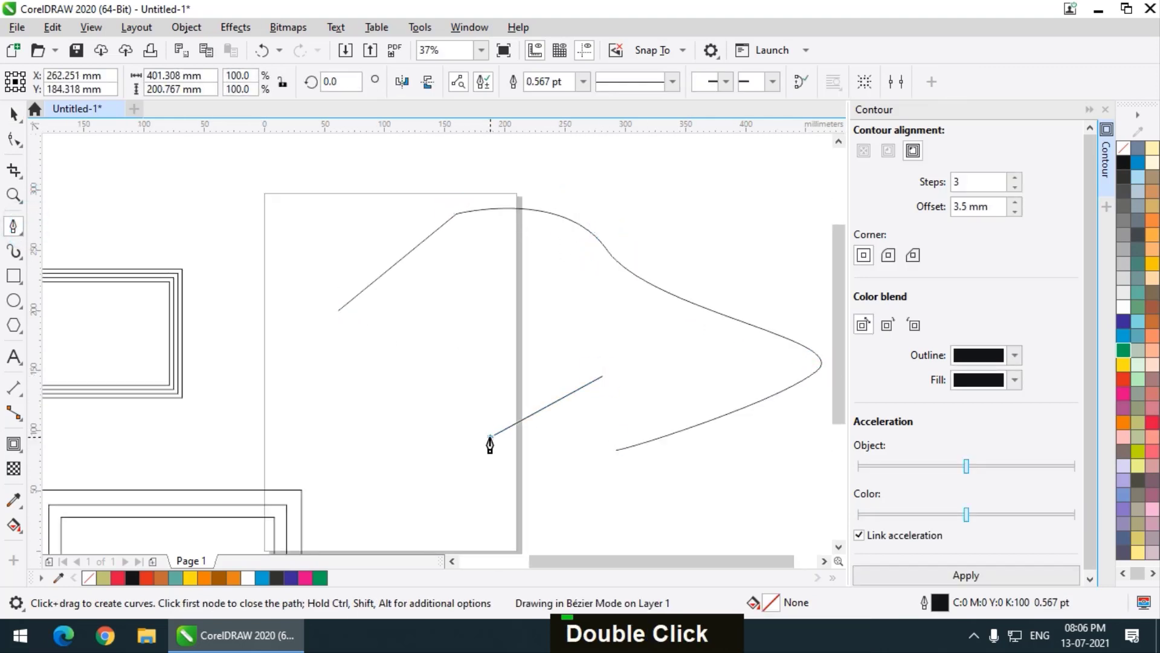
click(490, 436)
click(421, 376)
click(348, 379)
click(337, 310)
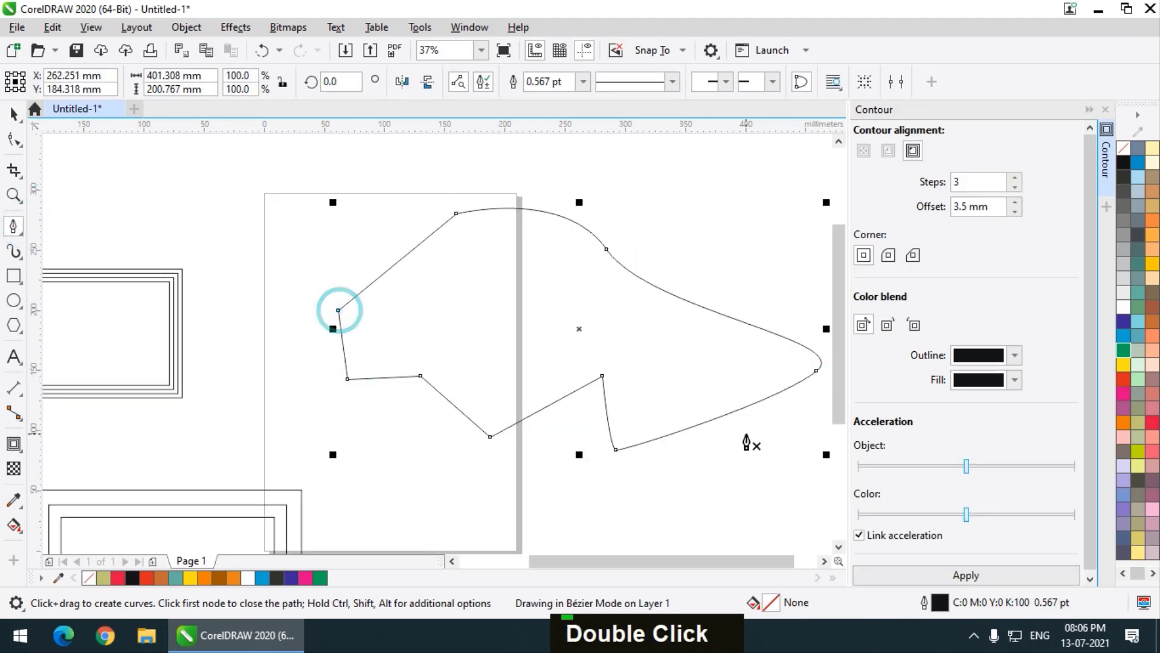
Apply an inside contour of 3 steps with a 3.5 mm offset to the irregular Pen shape.
click(1003, 574)
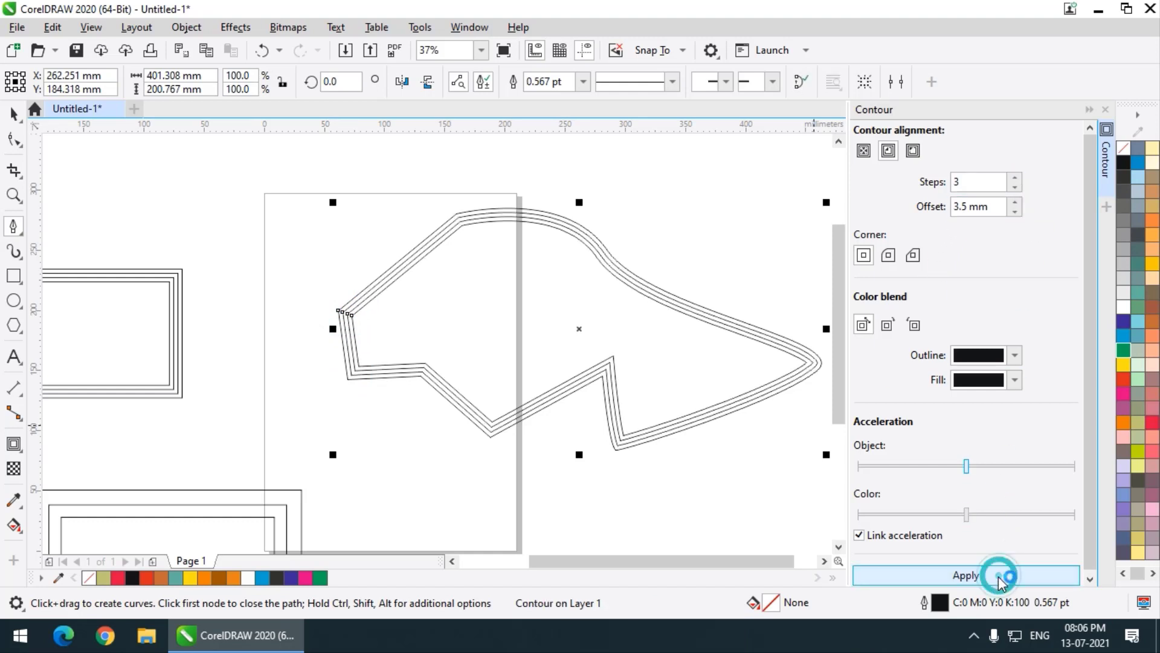
scroll(405, 290, down, 2)
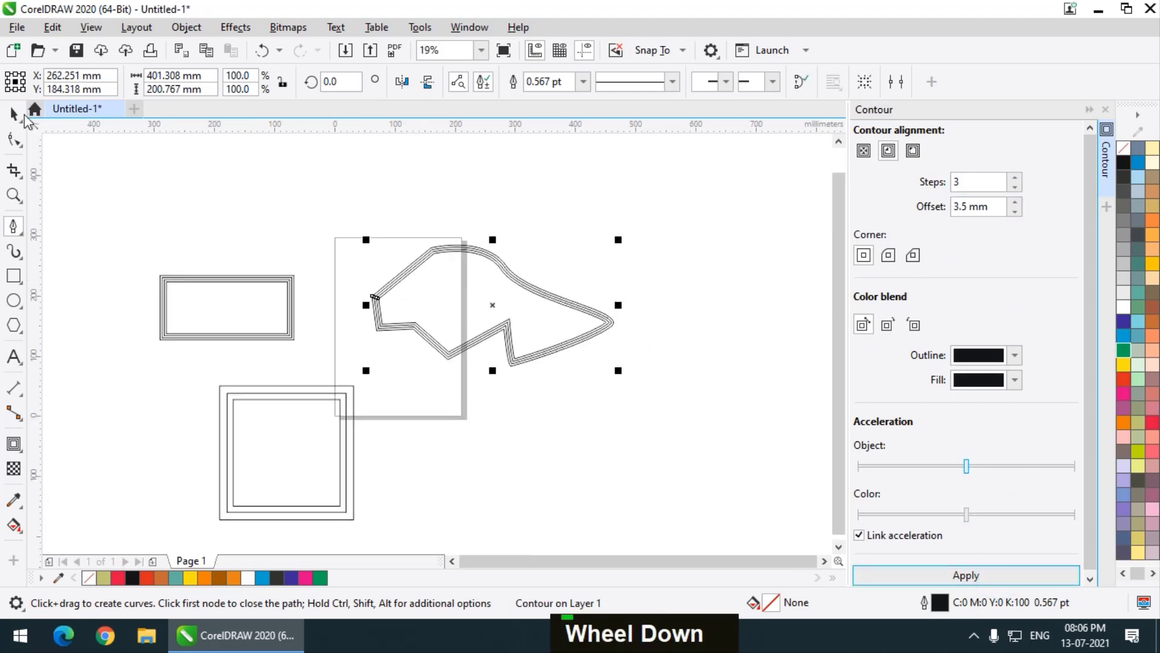
Delete the contoured Pen shape, the concentric squares and the contoured rectangle to clear the drawing.
click(13, 113)
drag(685, 260, 334, 379)
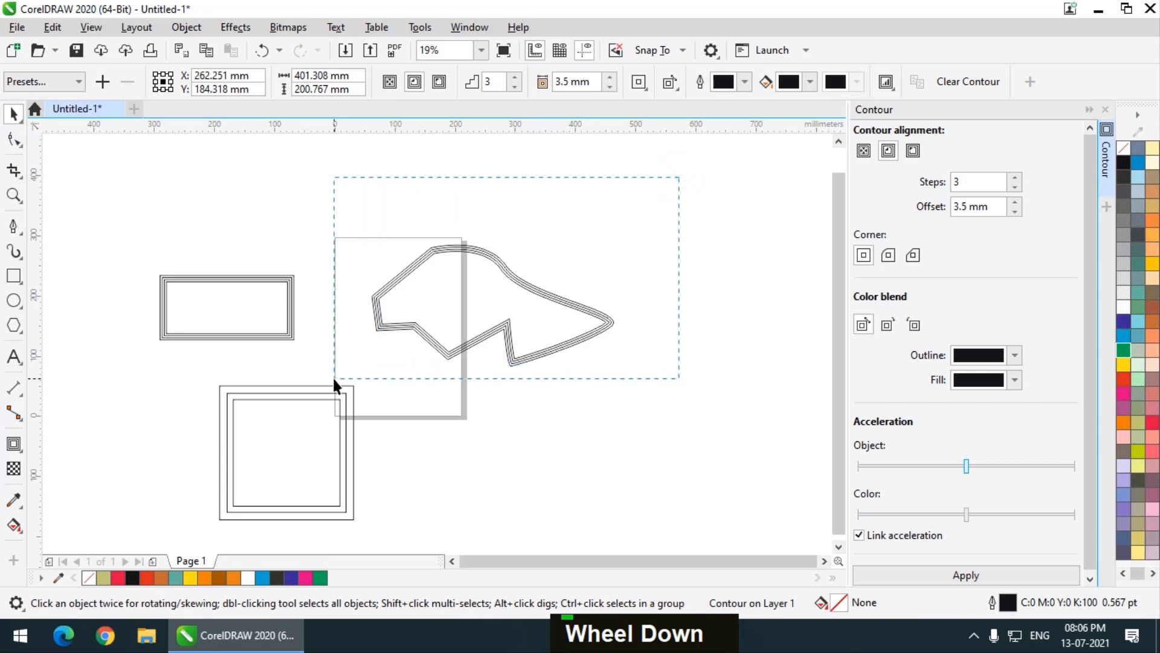
key(Delete)
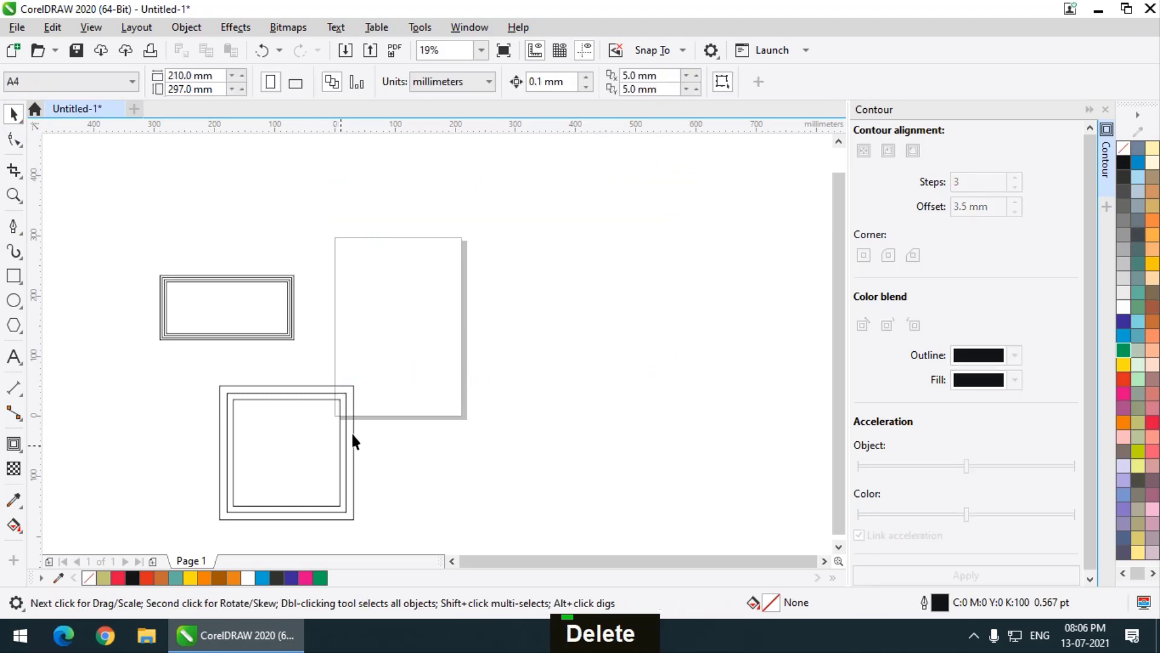
drag(206, 539, 209, 543)
key(Delete)
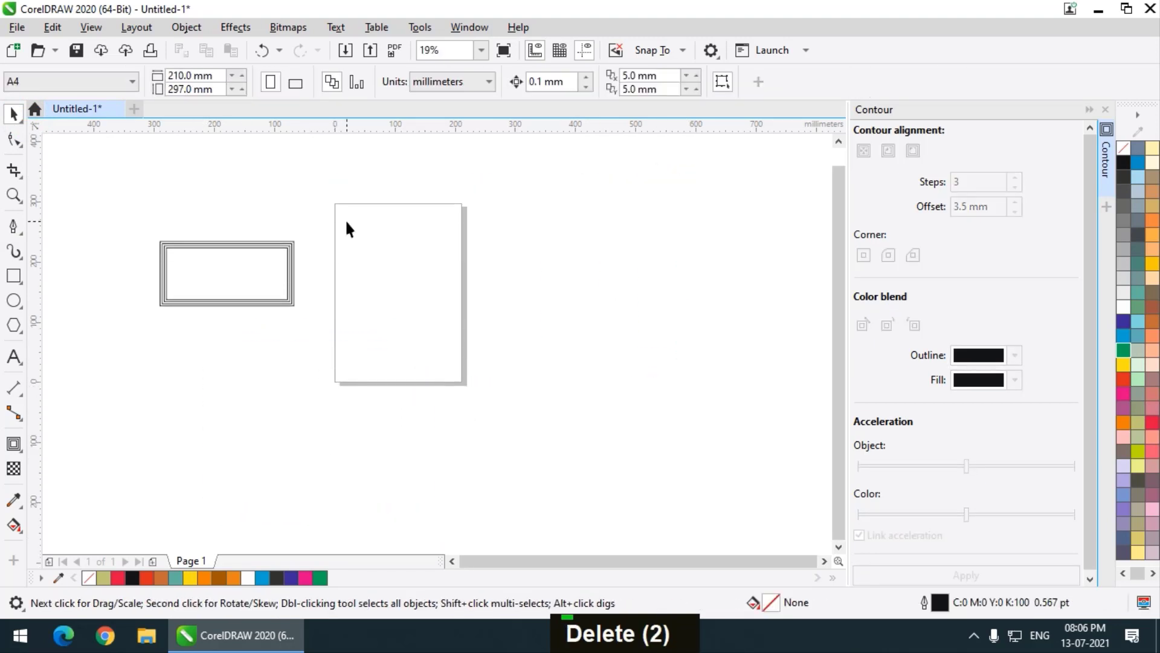
key(shift+F4)
scroll(401, 270, down, 2)
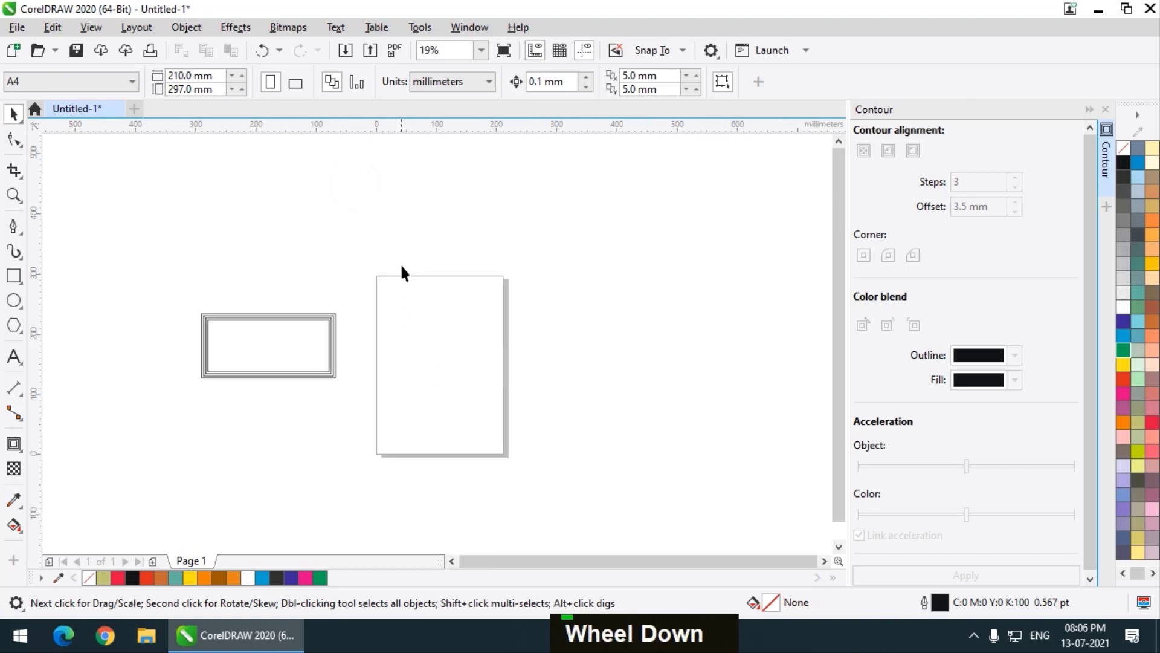
drag(401, 264, 153, 427)
key(Delete)
key(shift+F4)
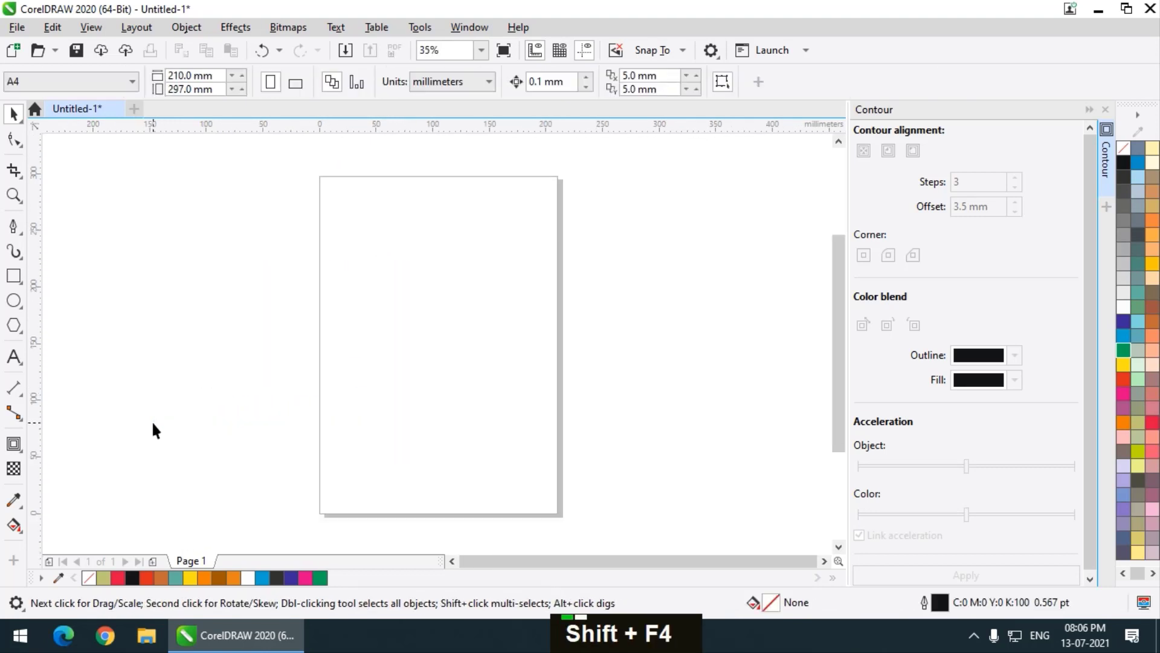
Add the artistic text "Graphics" near the middle of the page.
double_click(14, 356)
click(368, 359)
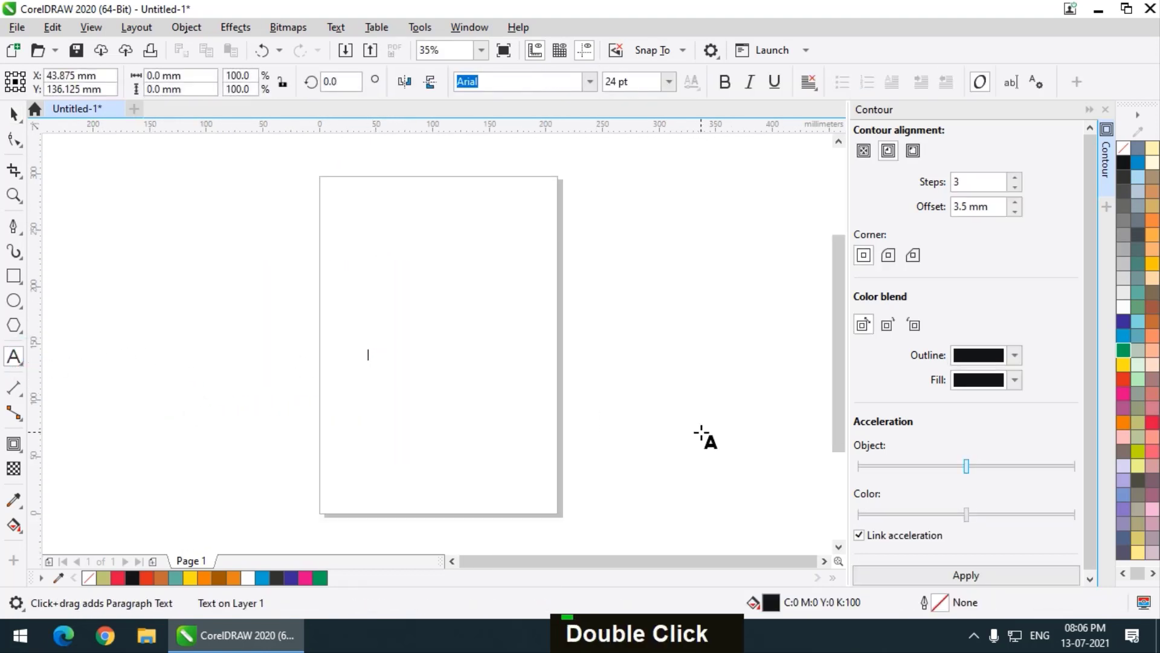
text(Graph9ic)
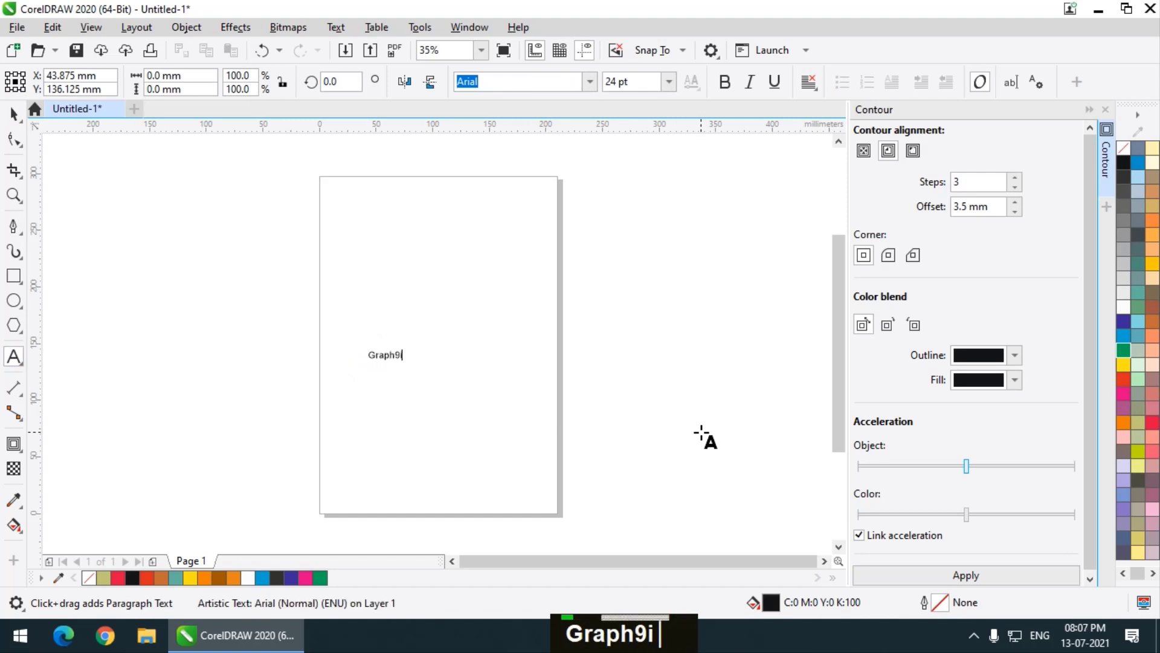
key(BackSpace)
key(BackSpace)
key(BackSpace)
text(cs)
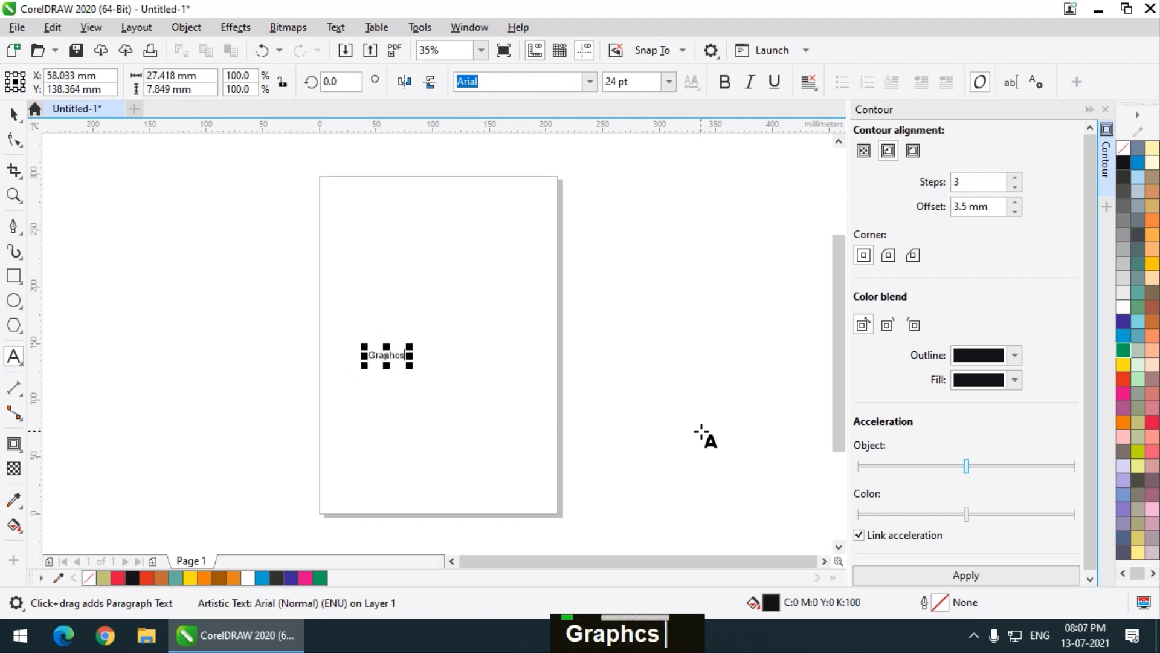
scroll(407, 365, up, 3)
click(348, 313)
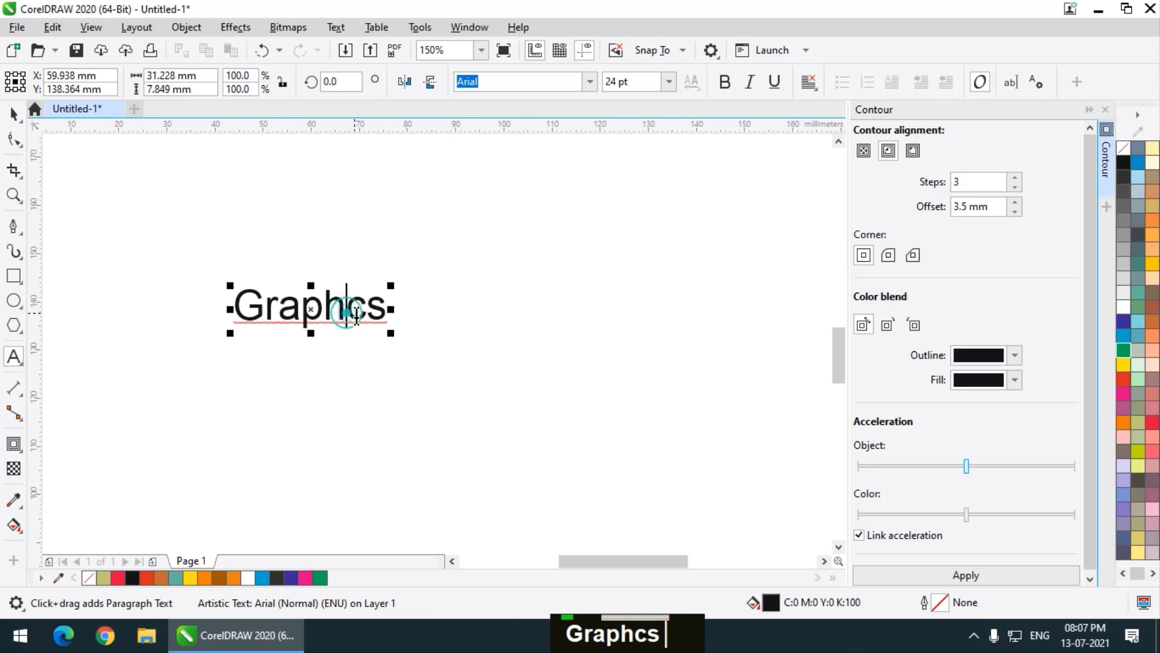
text(i)
Scale the Graphics text up proportionally to about 90 × 21 mm.
click(14, 116)
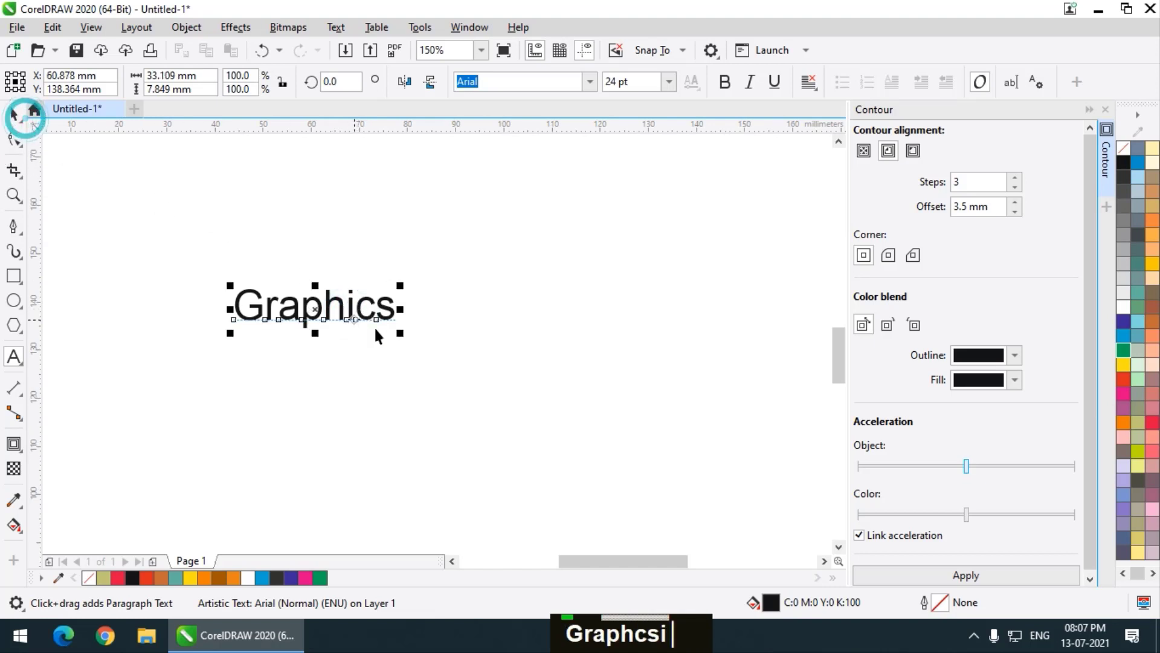
click(407, 332)
click(371, 318)
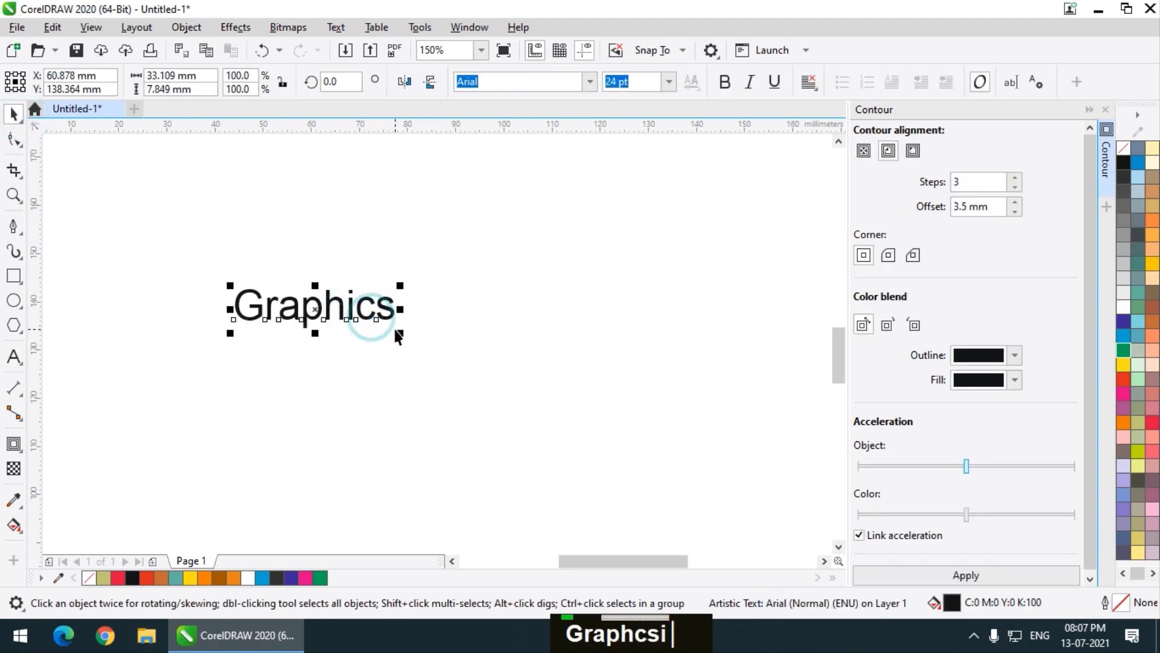
click(402, 337)
click(360, 310)
drag(404, 337, 676, 471)
click(14, 114)
scroll(241, 330, down, 1)
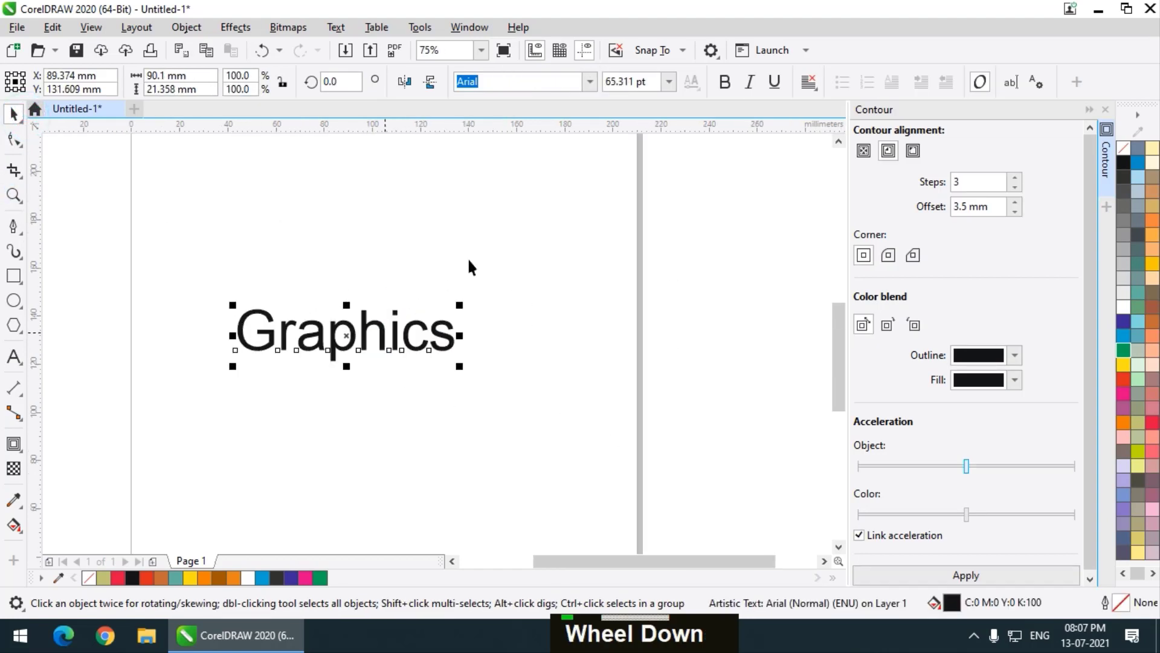
Set the text's font to Montserrat ExtraBold and enlarge it to about 281 × 61 mm, centred near X 125 mm, Y 129 mm.
click(590, 81)
click(589, 134)
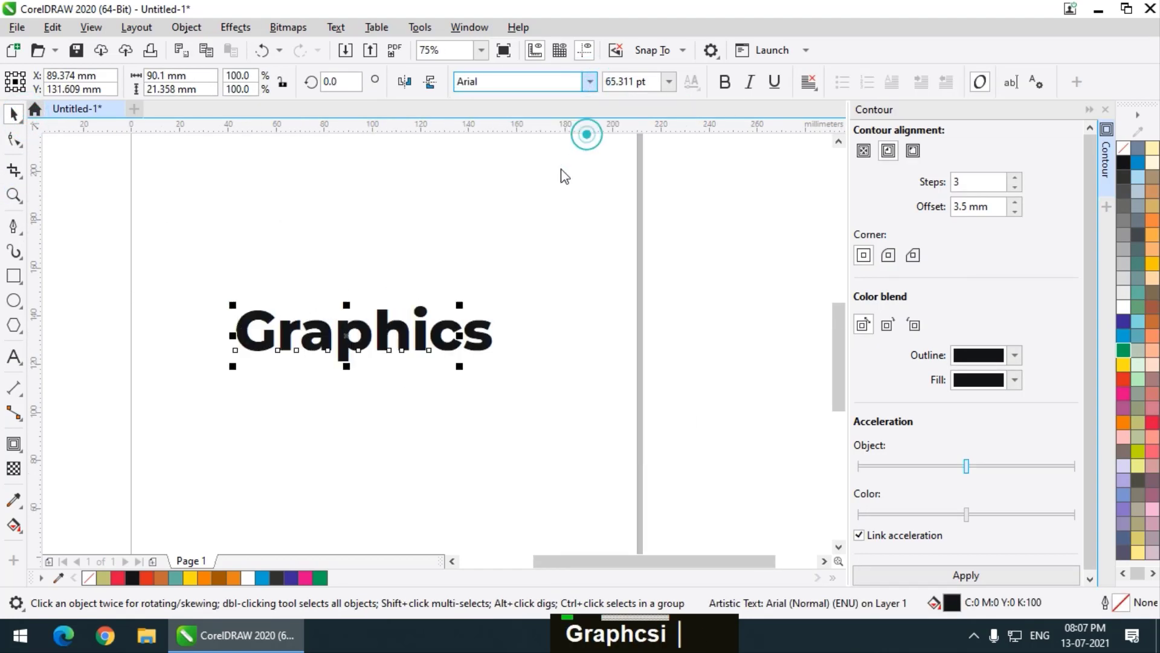
scroll(338, 327, down, 1)
drag(421, 350, 611, 437)
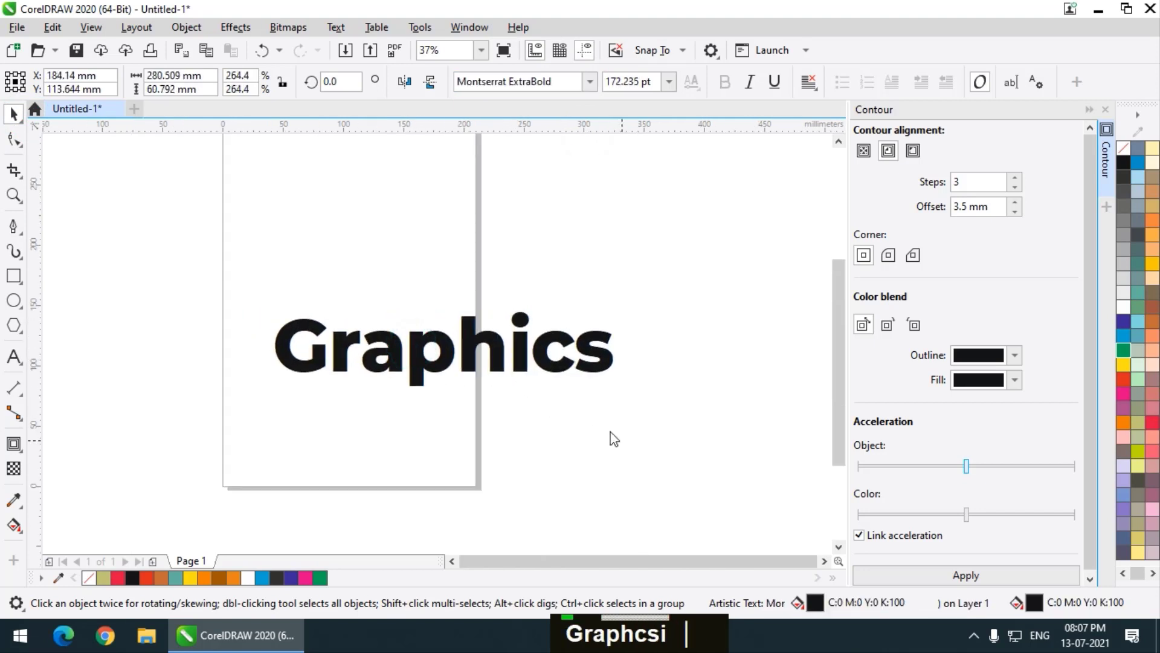
drag(484, 339, 419, 329)
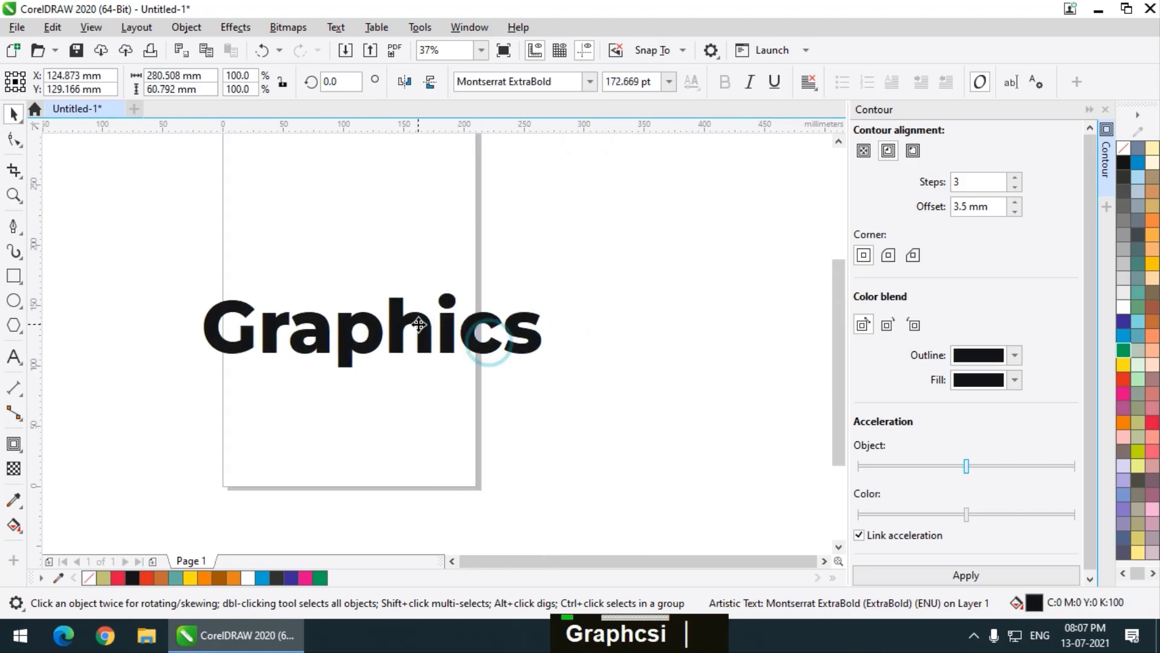
Fill the Graphics text red with a black outline and open its character properties.
click(1124, 381)
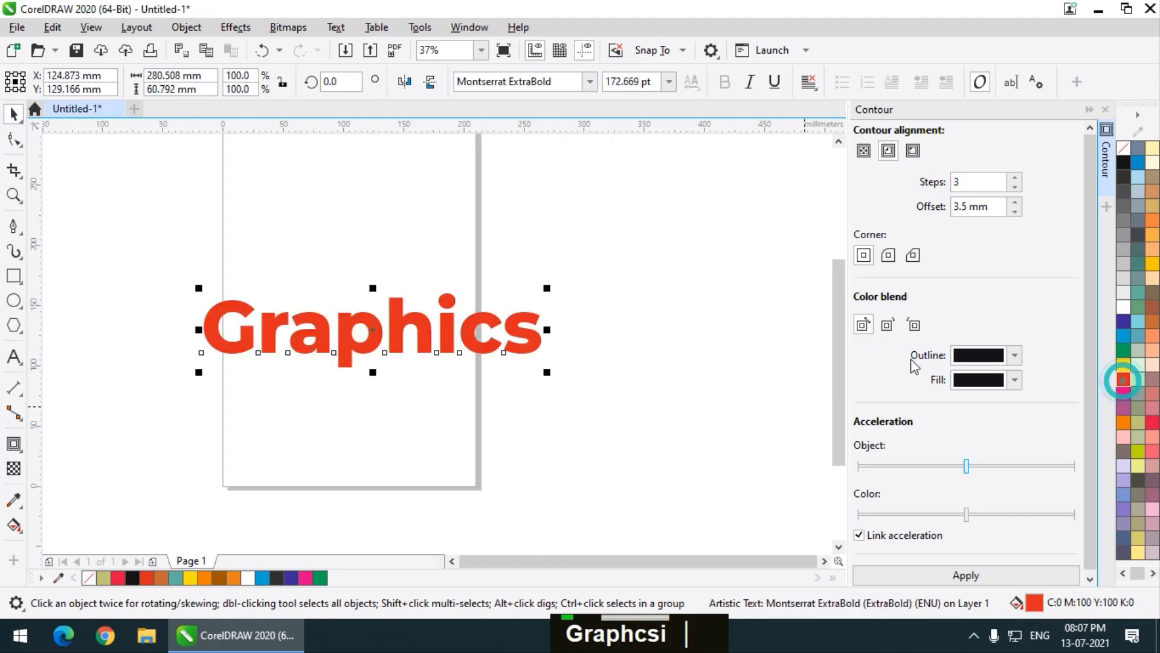
right_click(1125, 174)
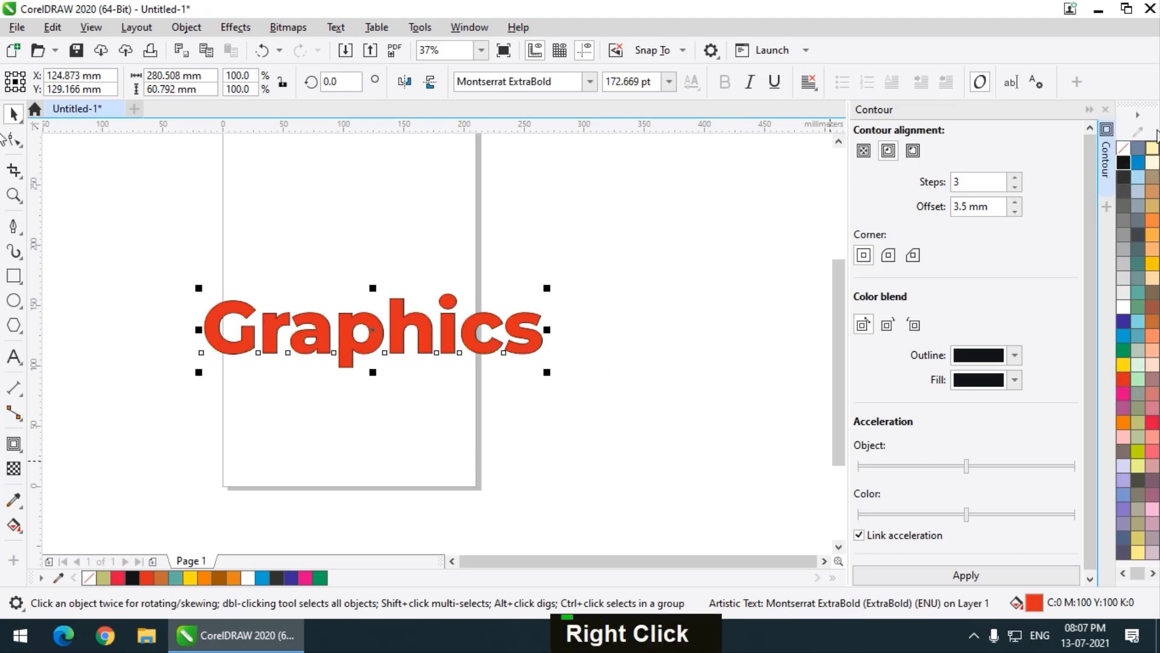
click(1011, 83)
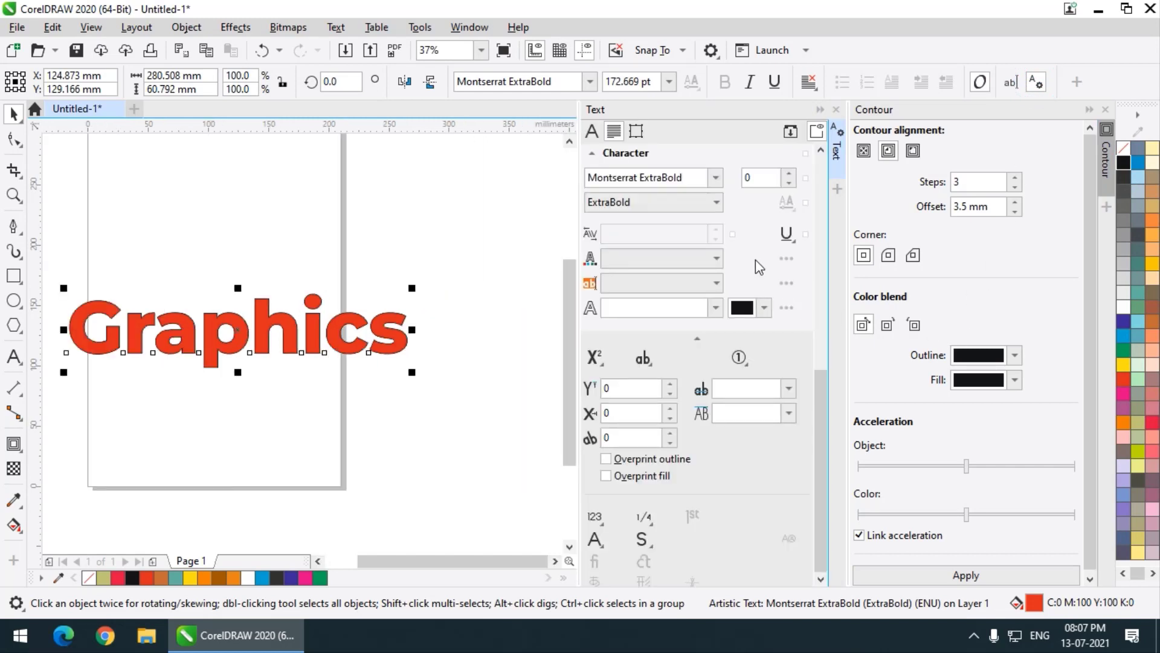
scroll(715, 311, down, 5)
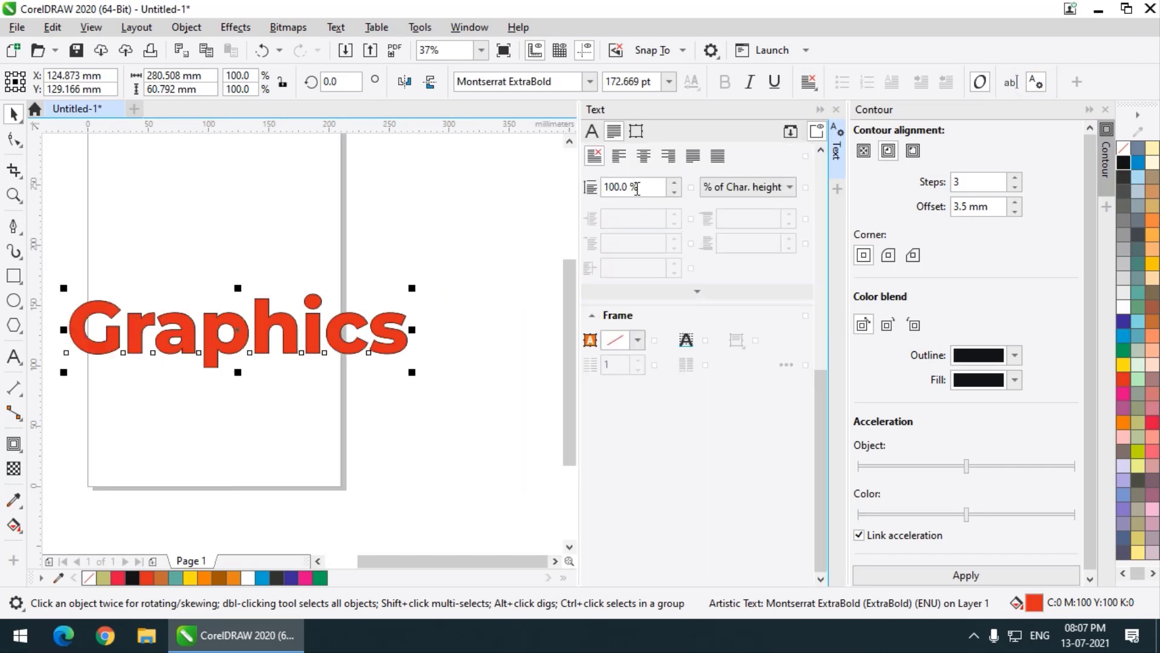
click(592, 132)
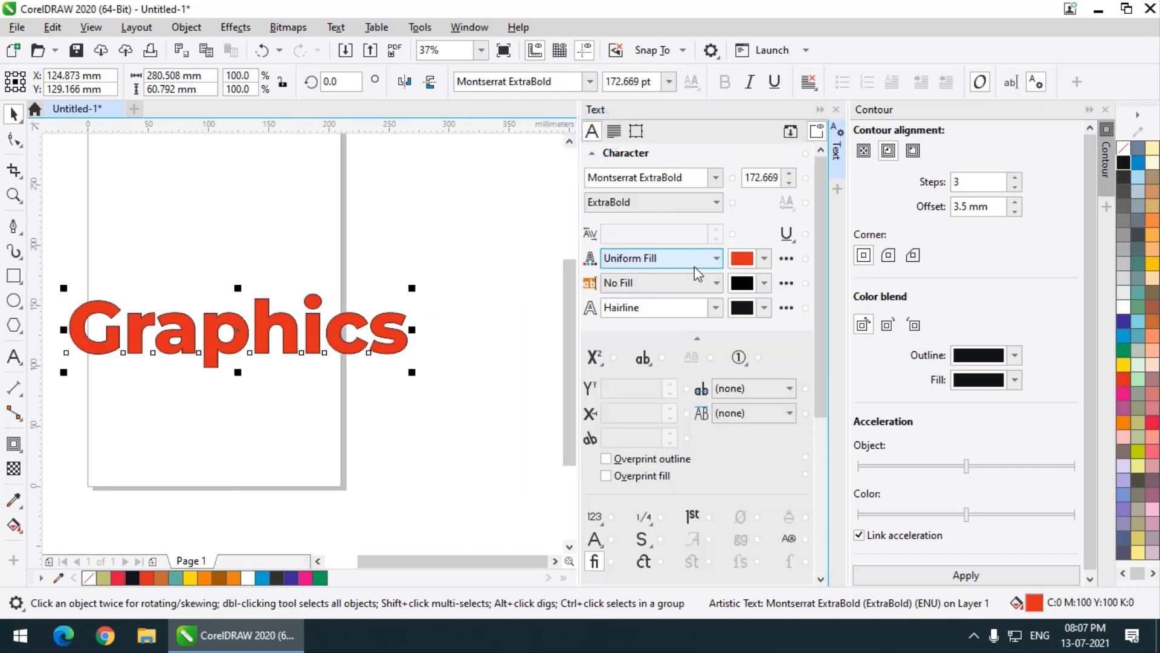
Try outline widths of 4, 16 and 2 pt on the Graphics text.
click(715, 308)
click(656, 431)
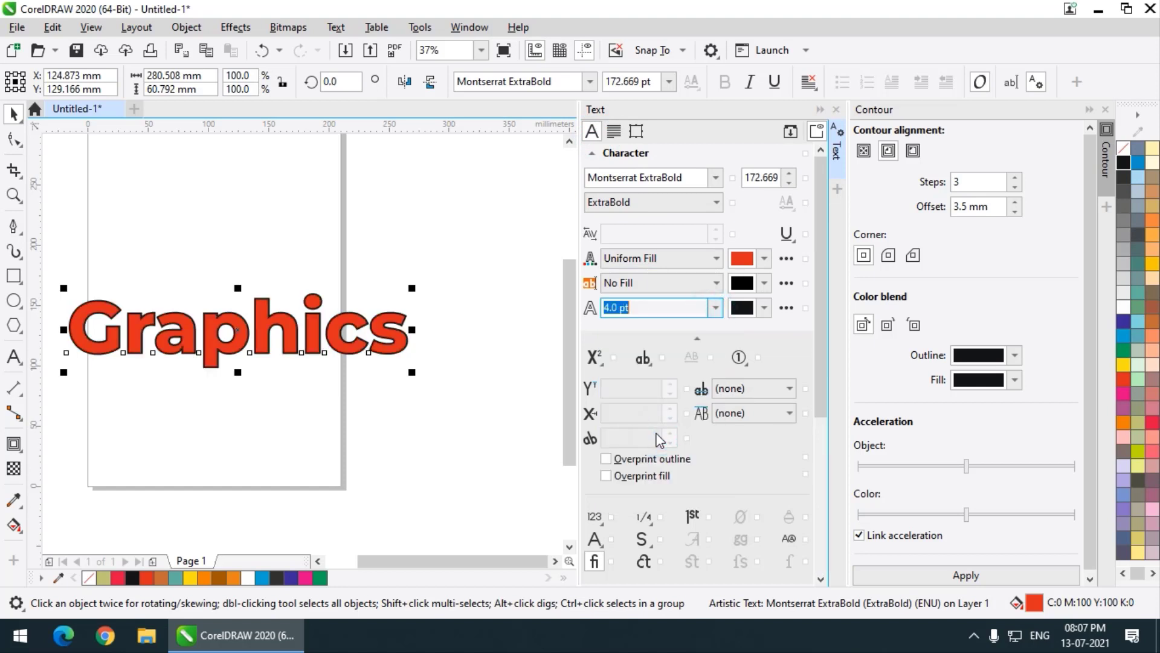
click(714, 309)
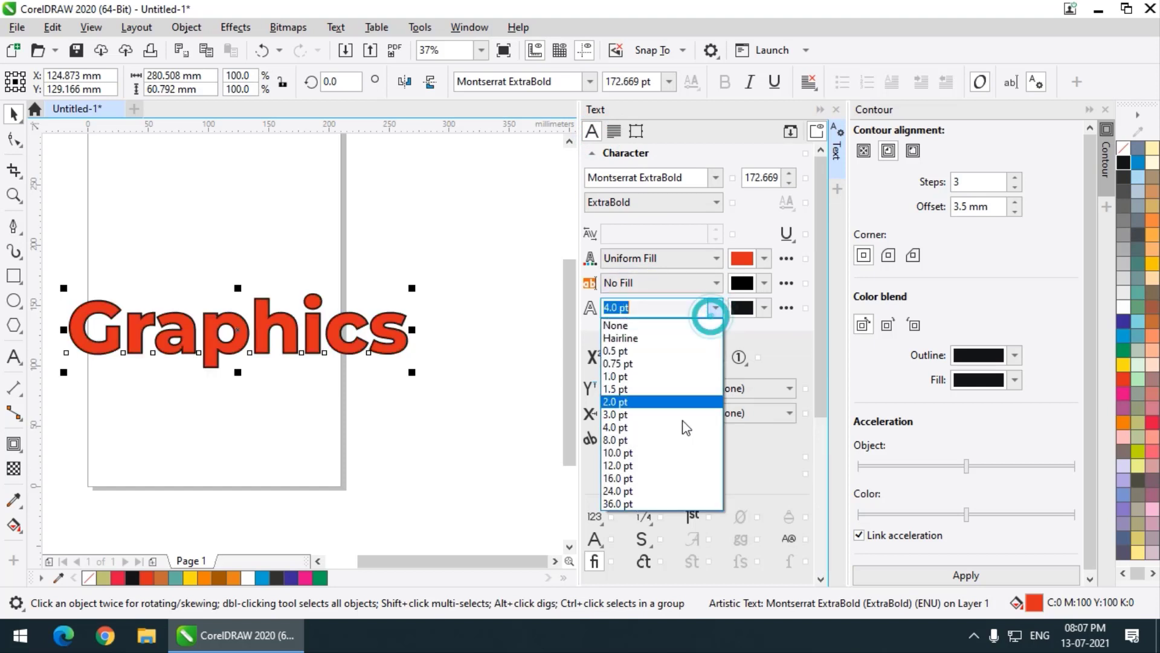
click(665, 475)
click(716, 310)
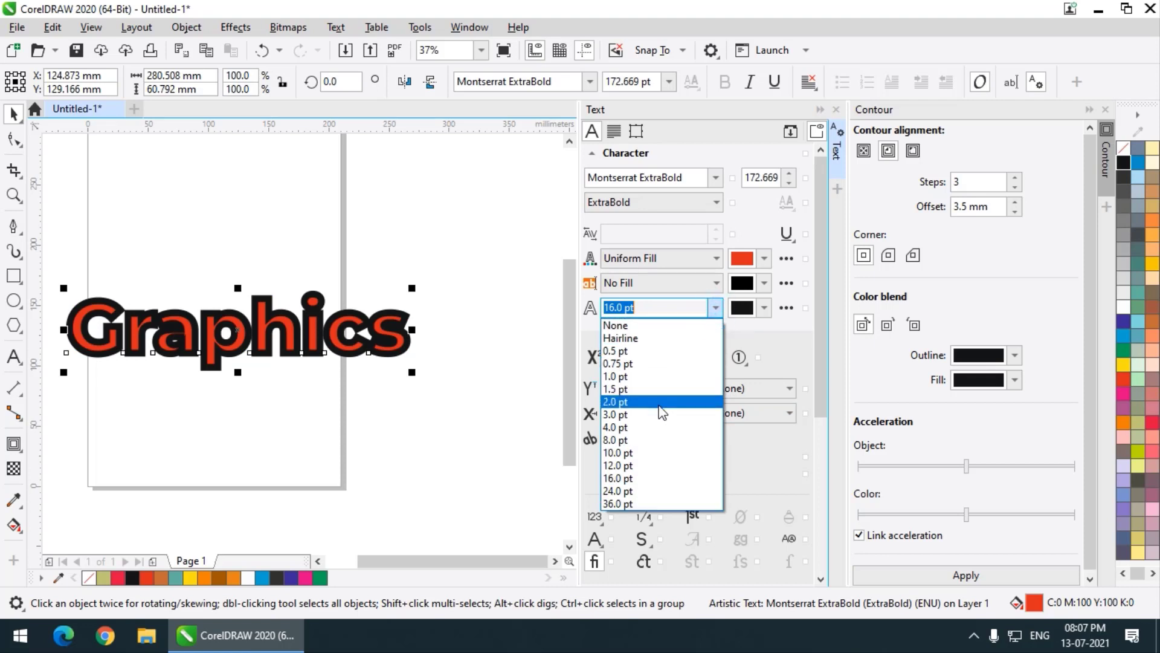
click(657, 404)
Set the Graphics text's outline width to 10 pt and inspect the thicker outline around the letters.
click(712, 311)
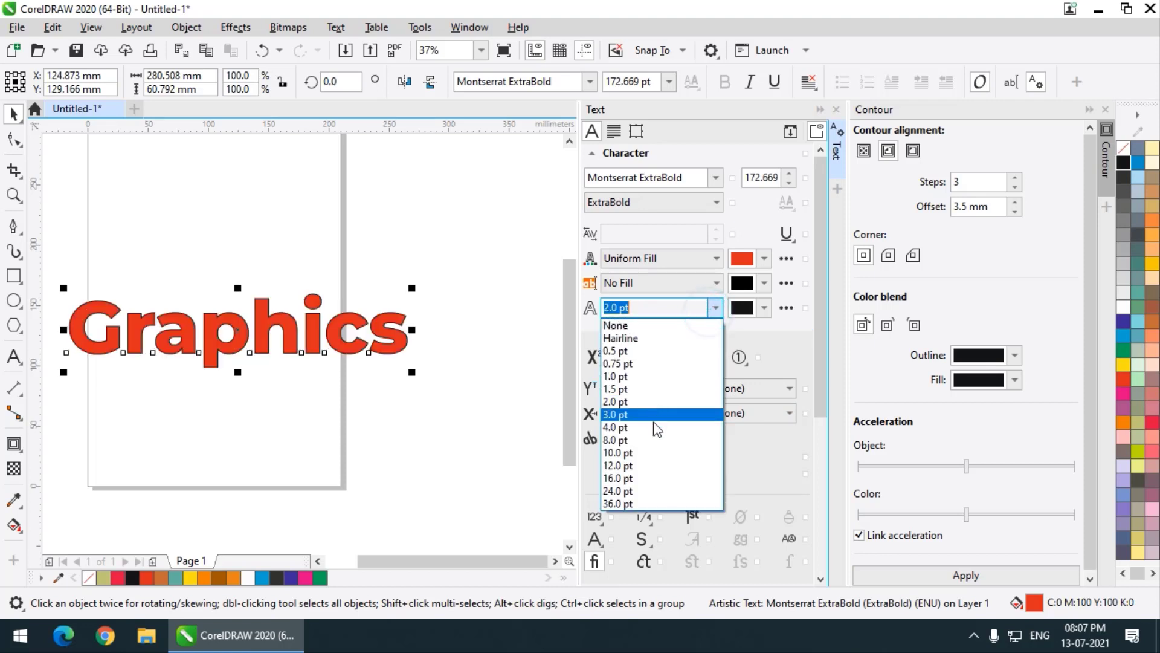
click(643, 447)
scroll(88, 333, up, 3)
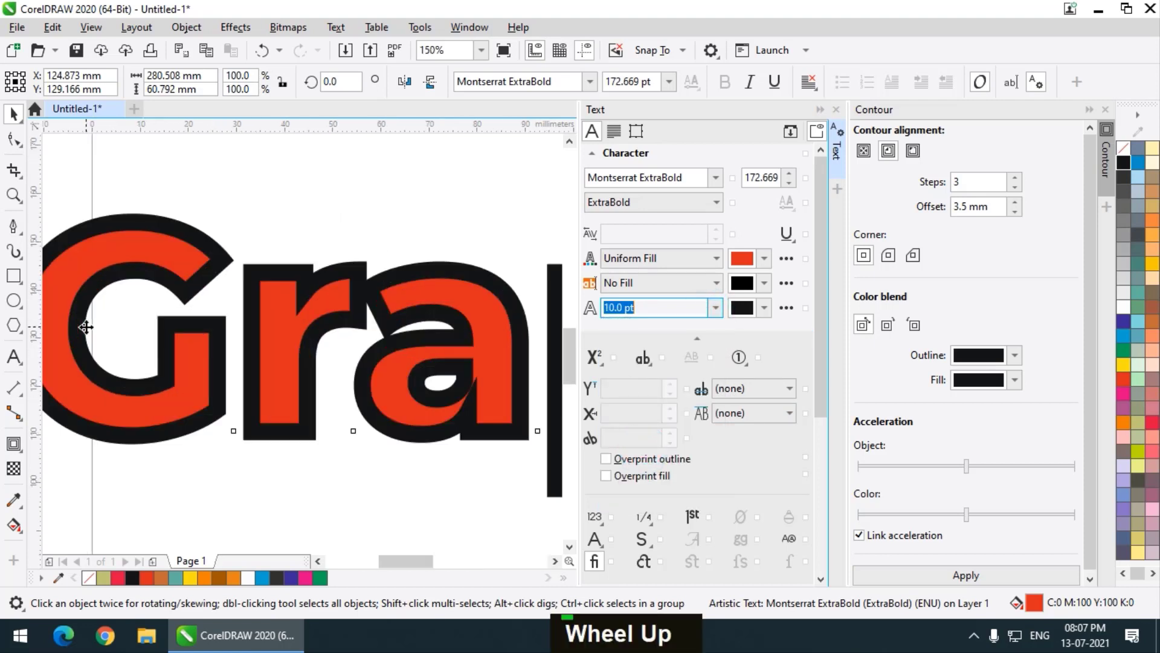
scroll(85, 324, down, 2)
scroll(175, 353, down, 1)
scroll(339, 344, up, 1)
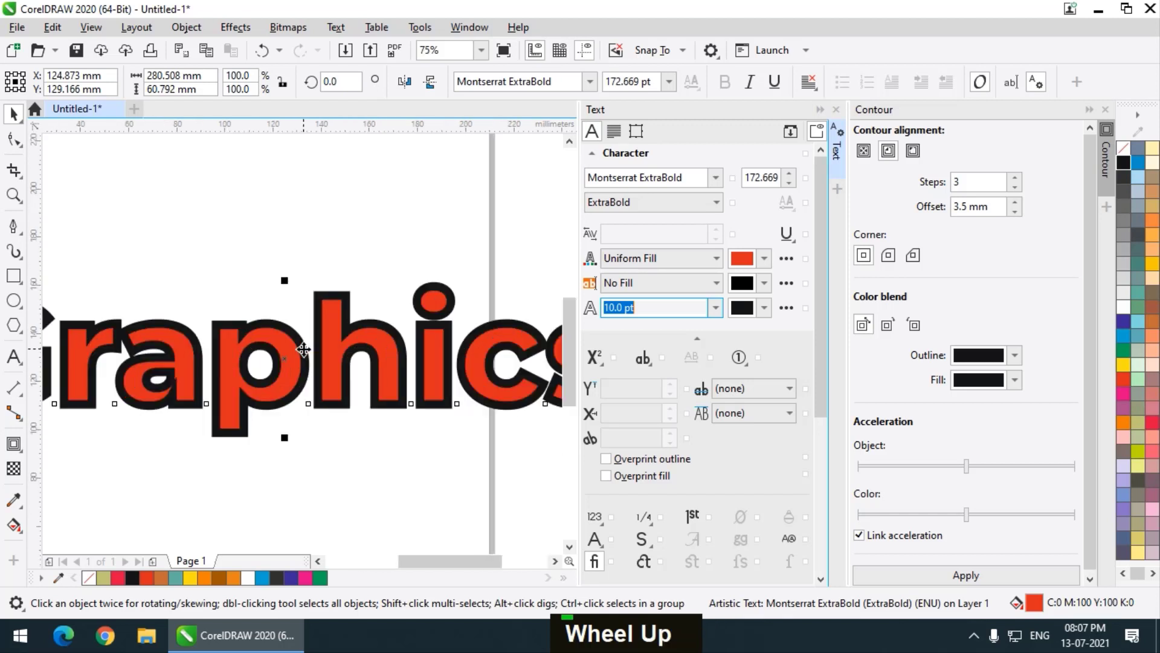
Examine the text's outline and fill colour choices and the Interactive Fill tool's options.
click(763, 309)
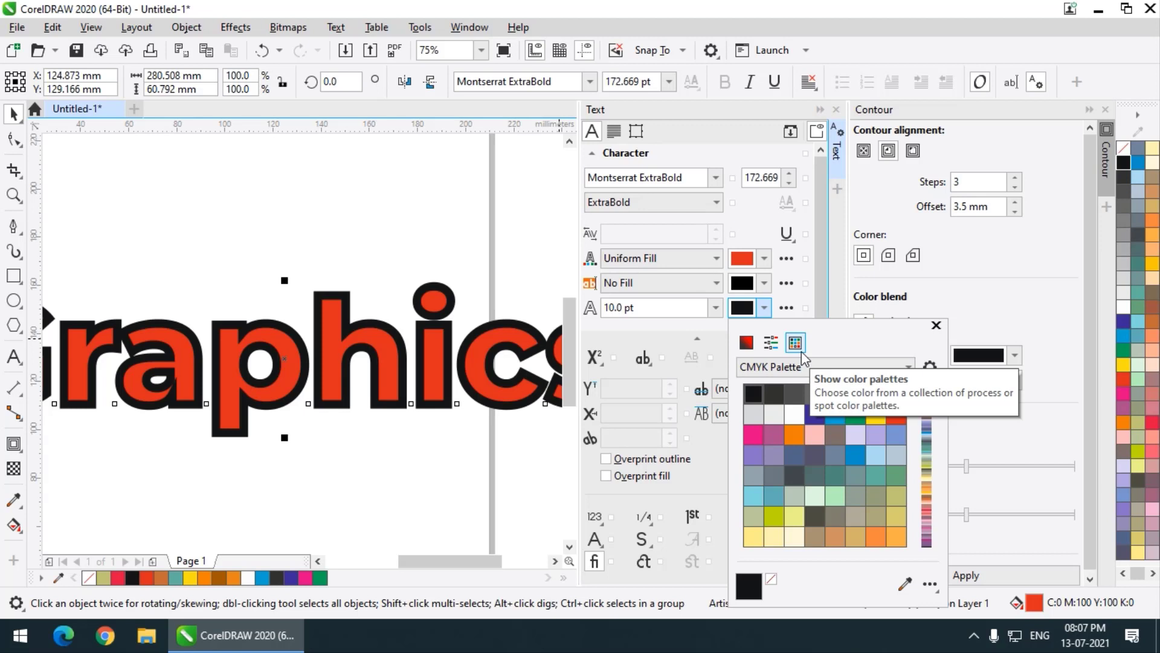
click(764, 260)
click(764, 260)
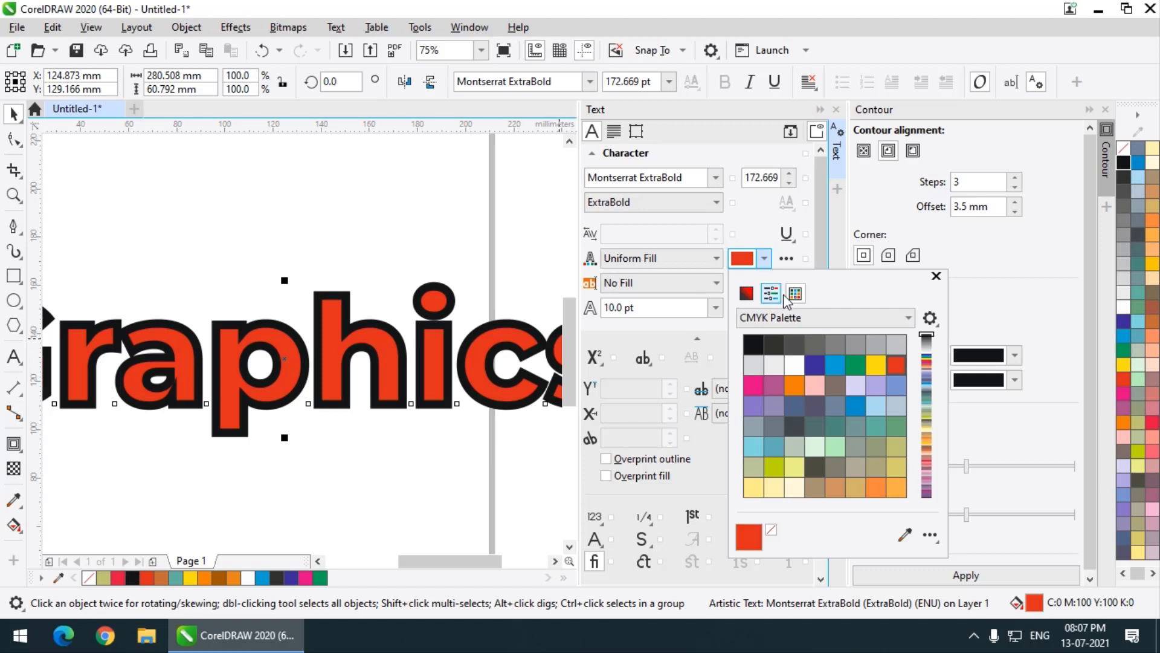
click(306, 372)
scroll(206, 440, down, 2)
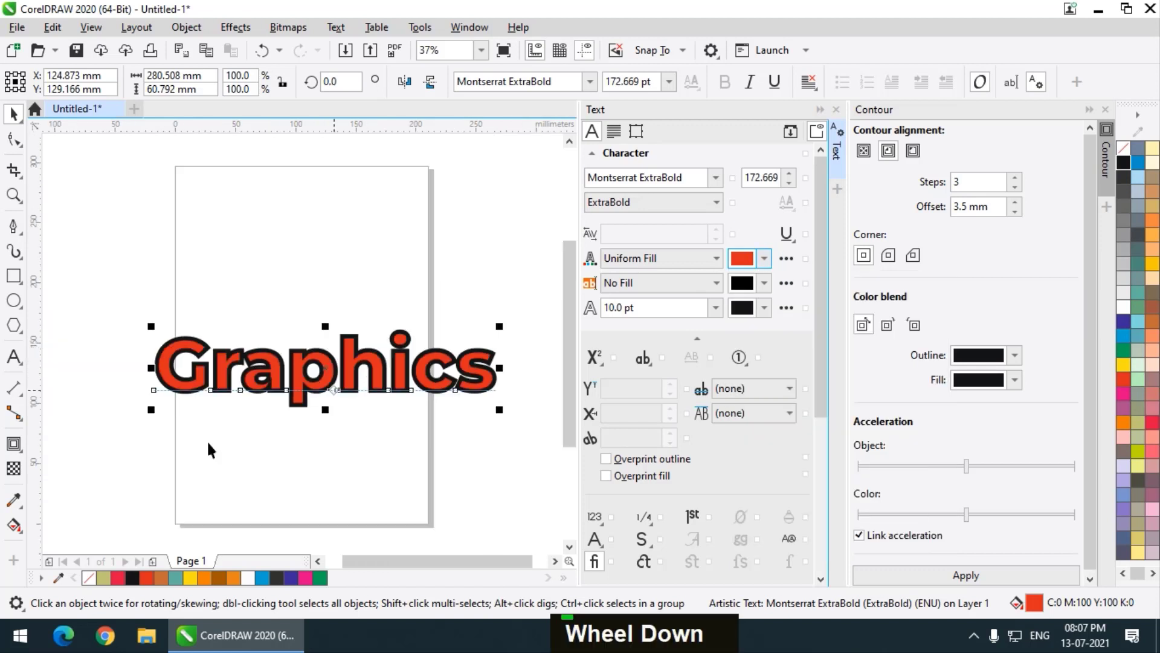
click(13, 524)
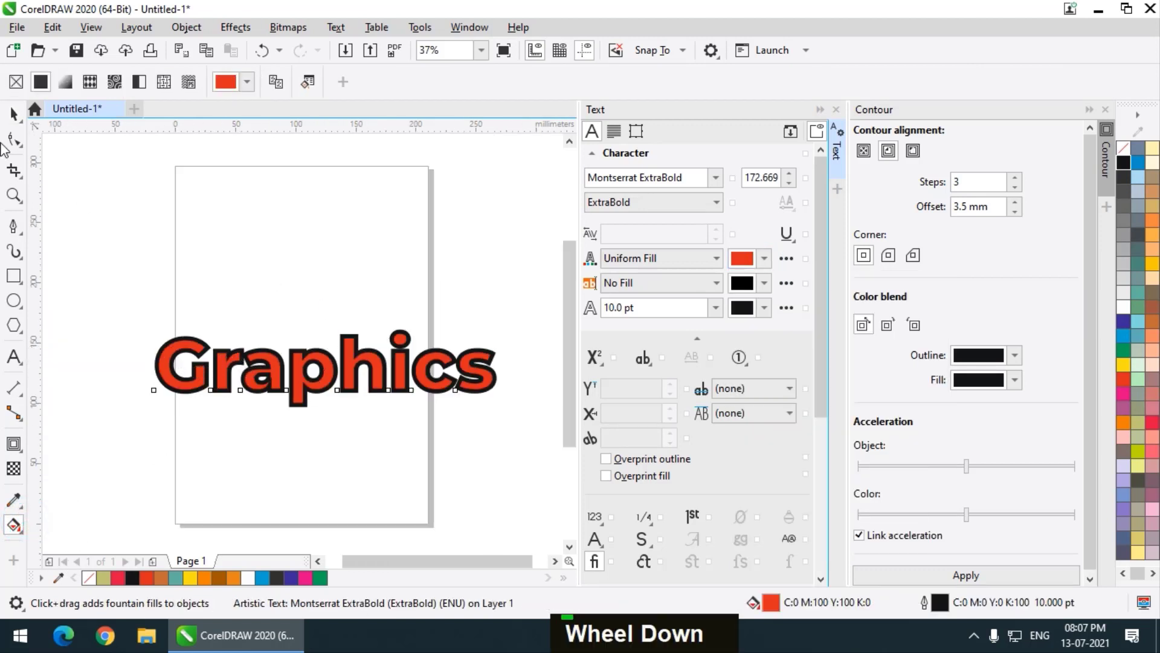
click(13, 113)
Close the Contour settings and move the Graphics text to about X 42 mm, Y 138 mm.
scroll(184, 347, up, 2)
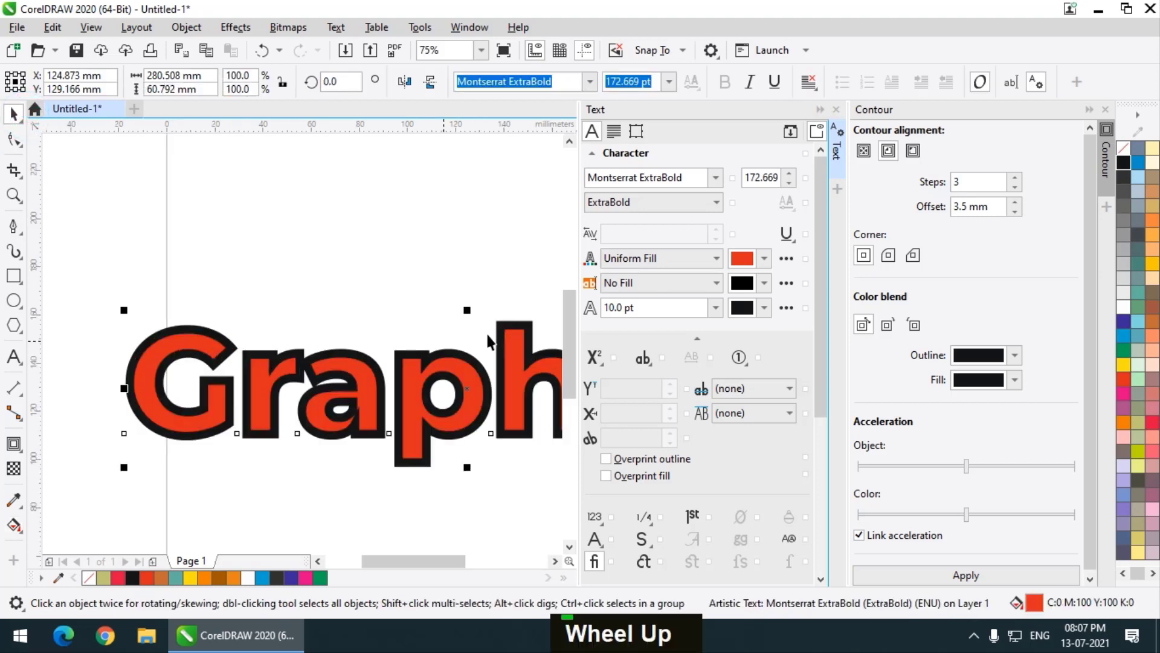
click(1105, 109)
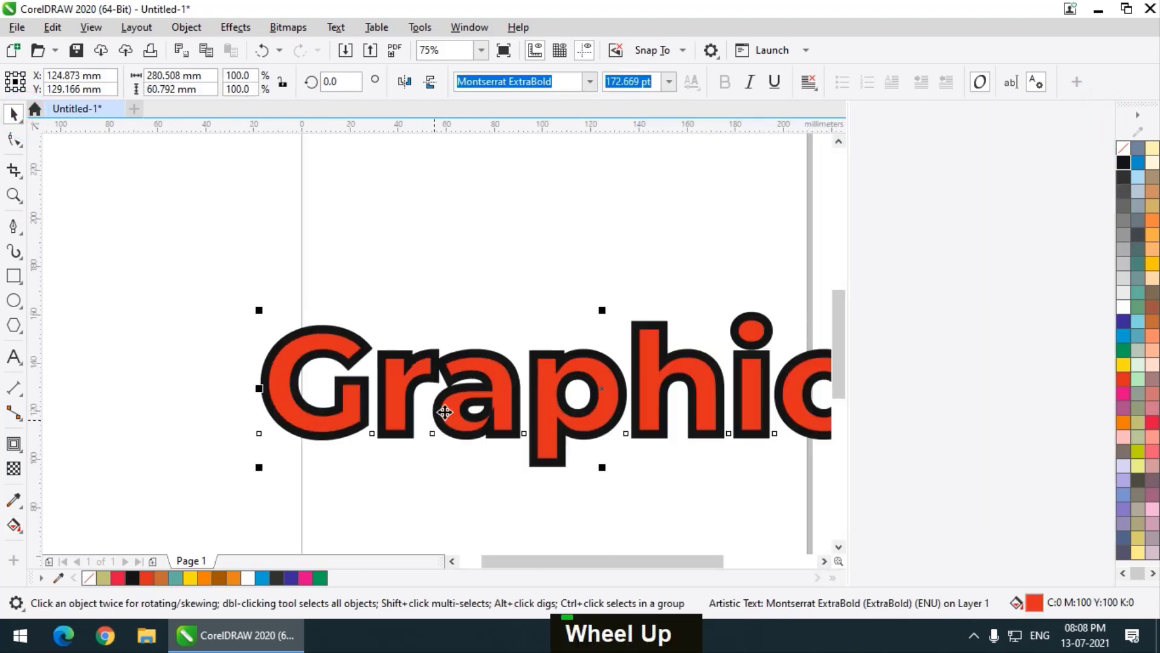
drag(481, 374, 288, 352)
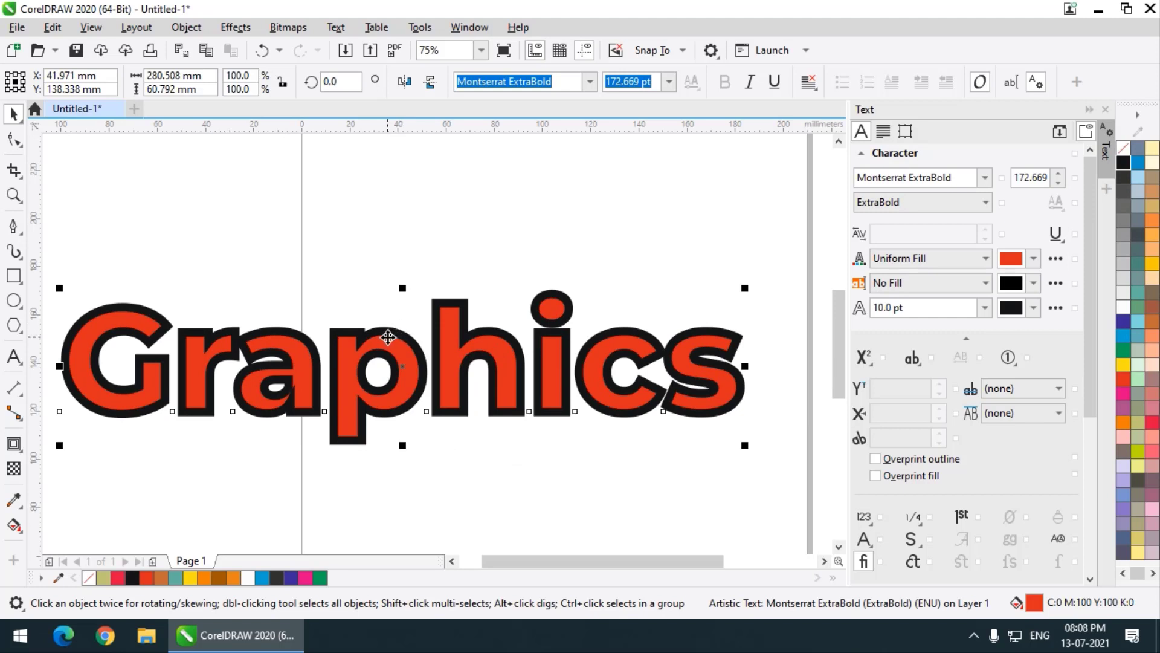
Try converting the Graphics text to curves and breaking the curve apart into separate letter shapes.
right_click(388, 336)
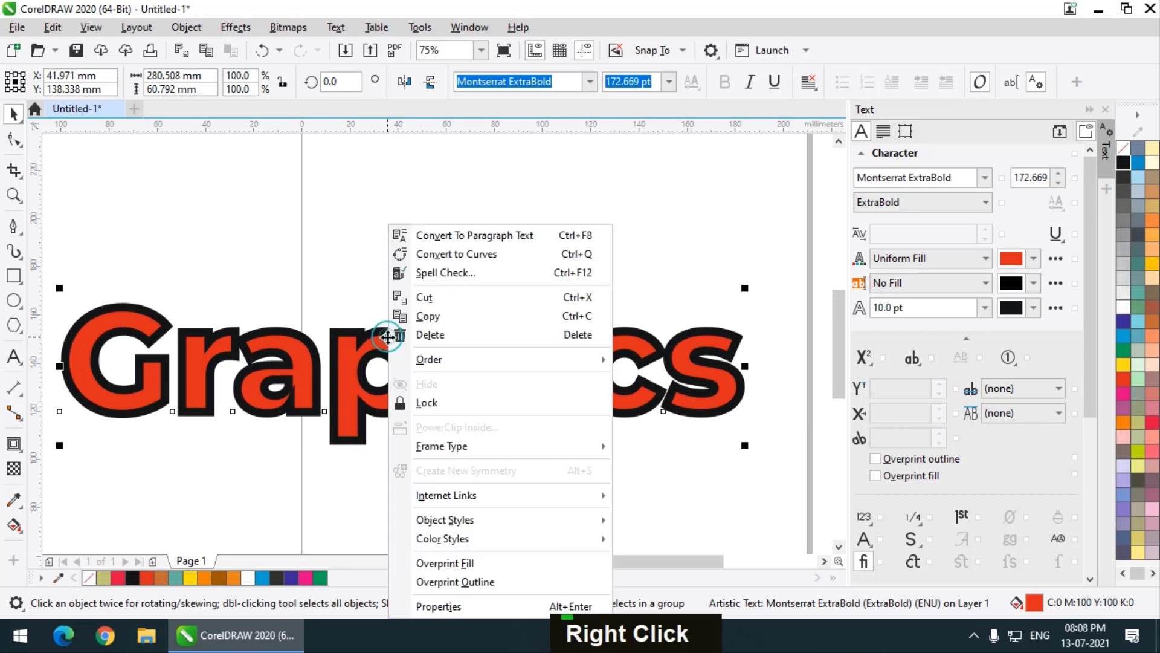
click(459, 254)
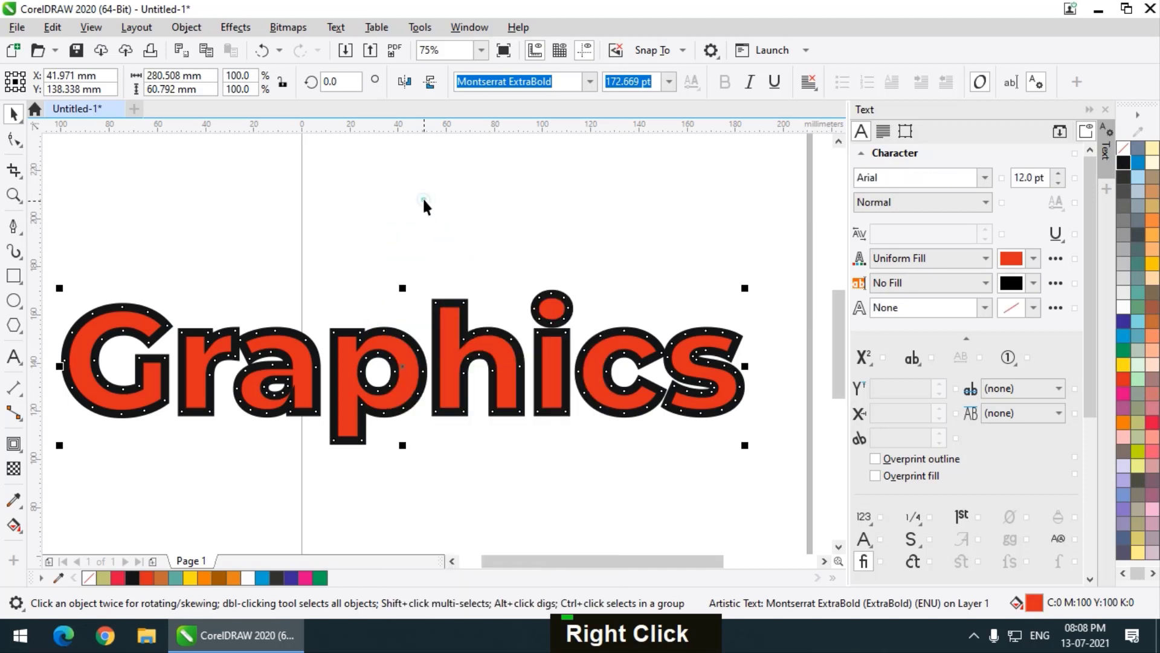
right_click(404, 345)
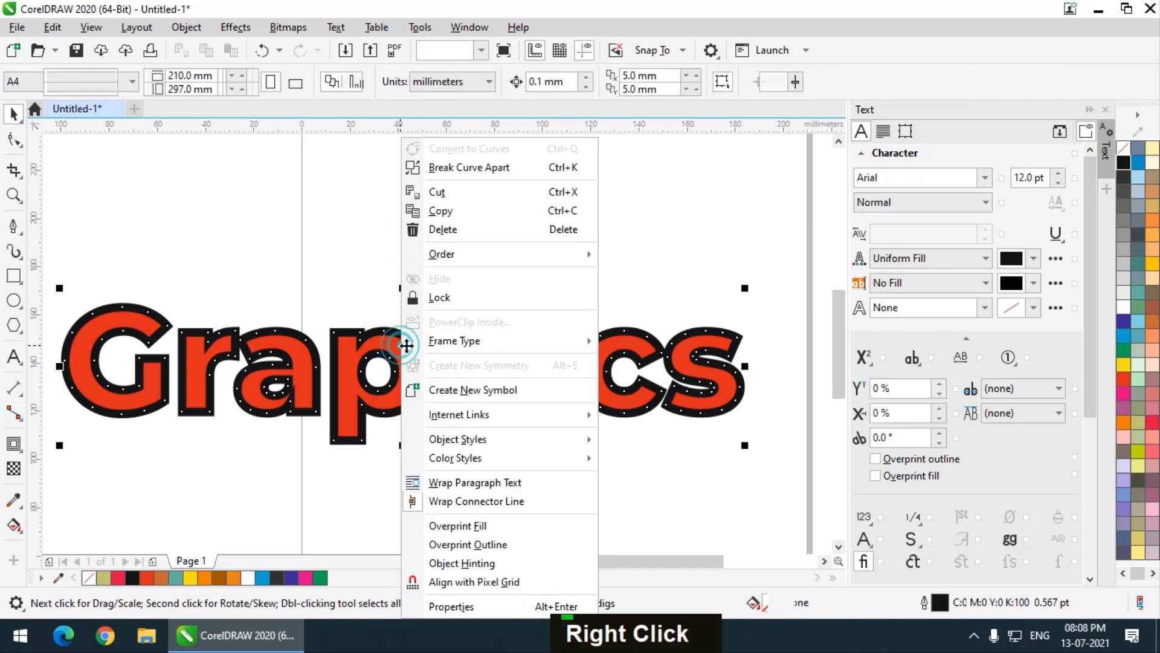
click(457, 172)
click(383, 361)
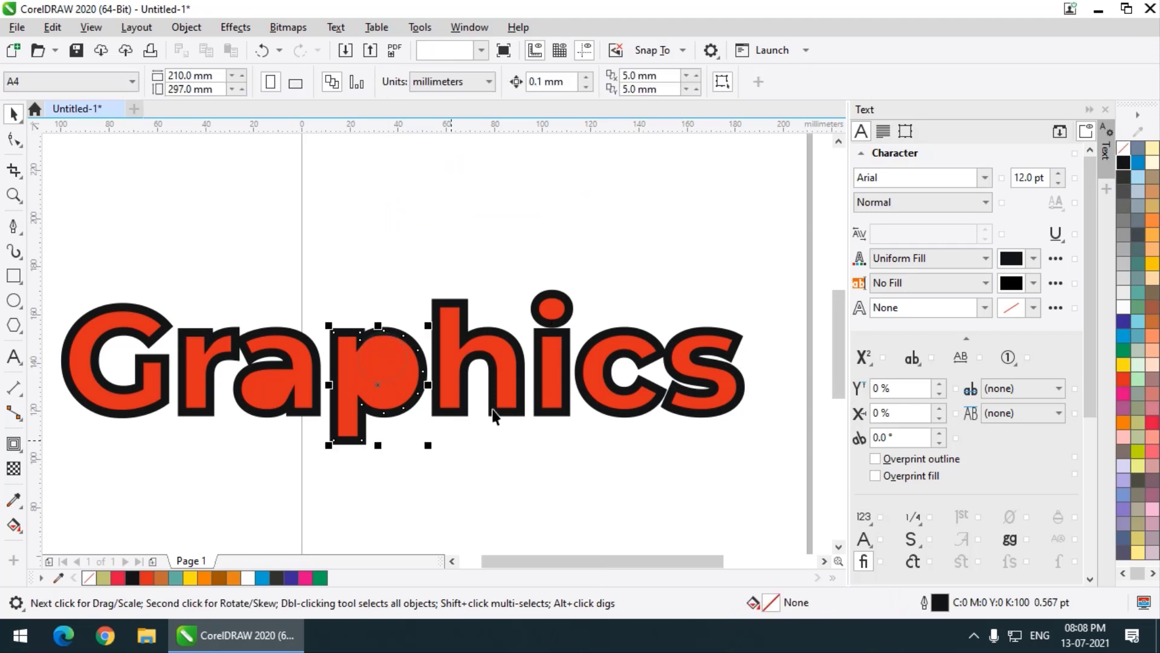
click(389, 265)
drag(384, 376, 468, 441)
Undo the curve conversion and break-apart, the text's move and its last outline width changes.
key(ctrl+z)
key(ctrl+z)
key(ctrl+z)
key(ctrl+z)
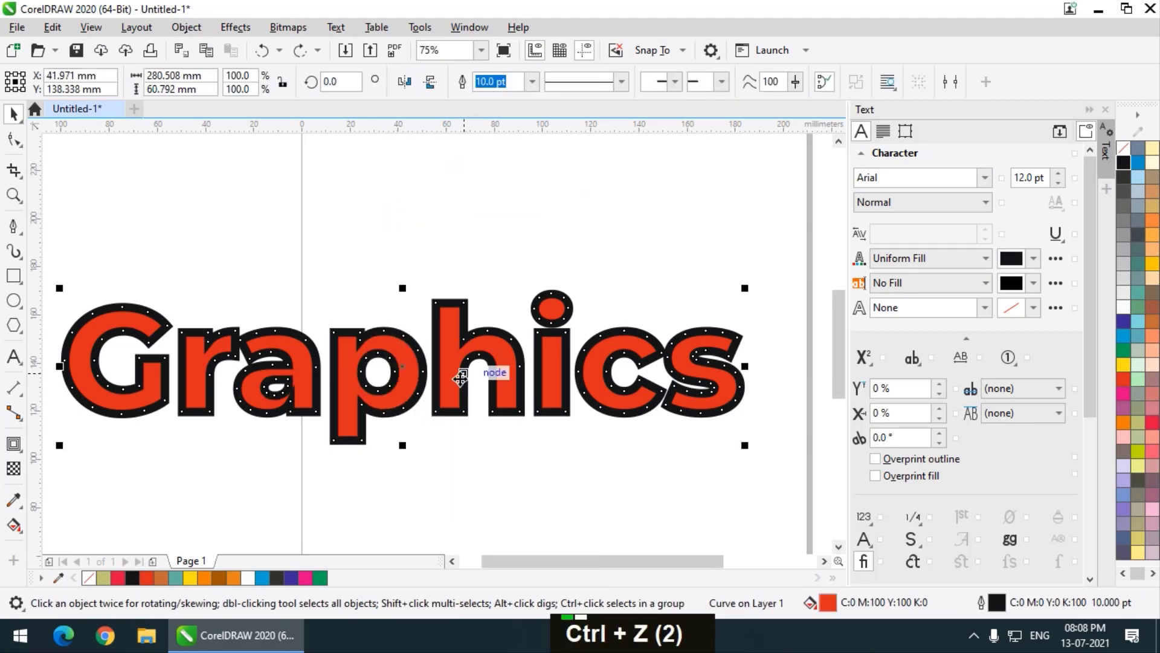
key(ctrl+z)
key(ctrl+z)
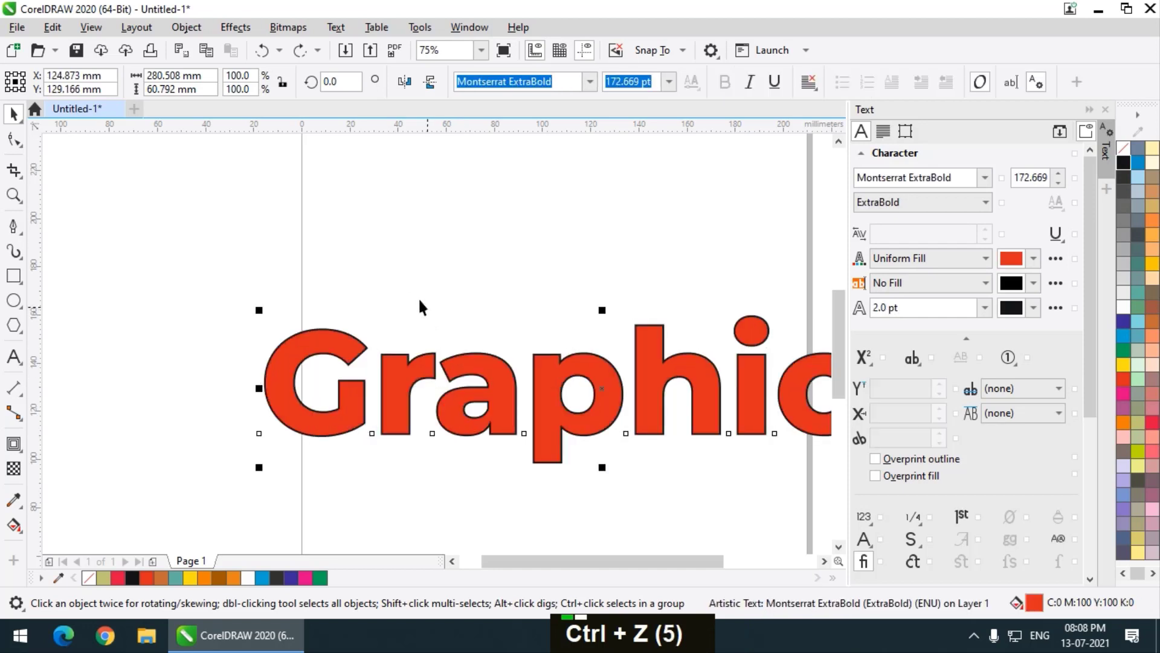
key(ctrl+z)
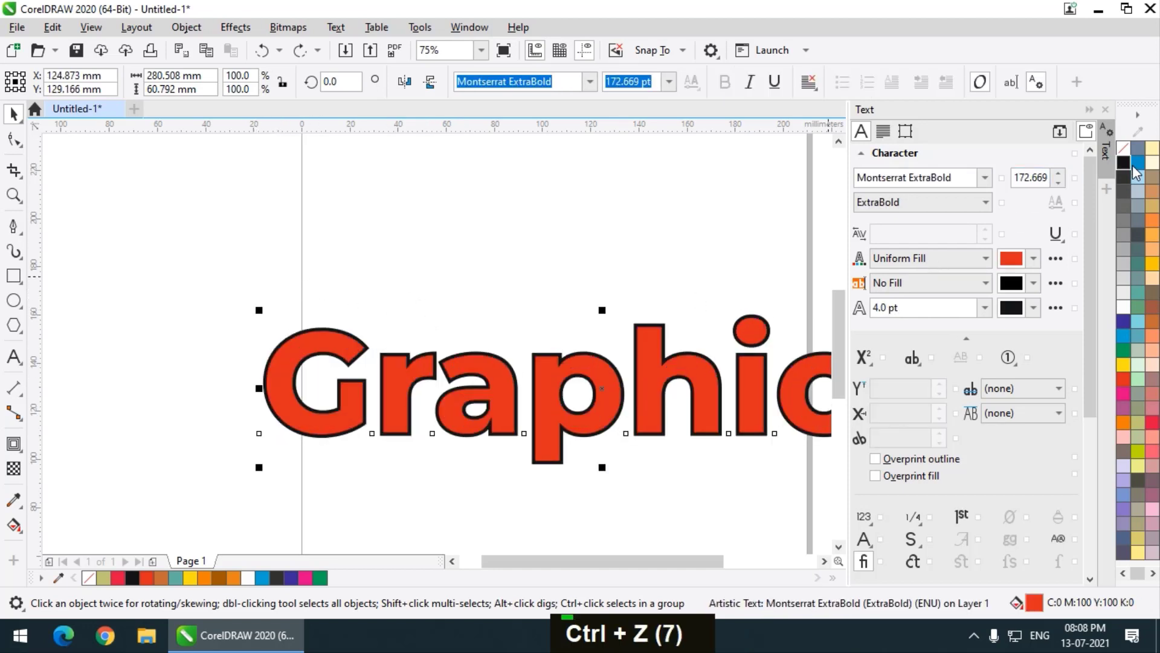
Remove the outline from the Graphics text and move it to about X 36 mm, Y 139 mm.
right_click(1123, 149)
drag(654, 404, 440, 382)
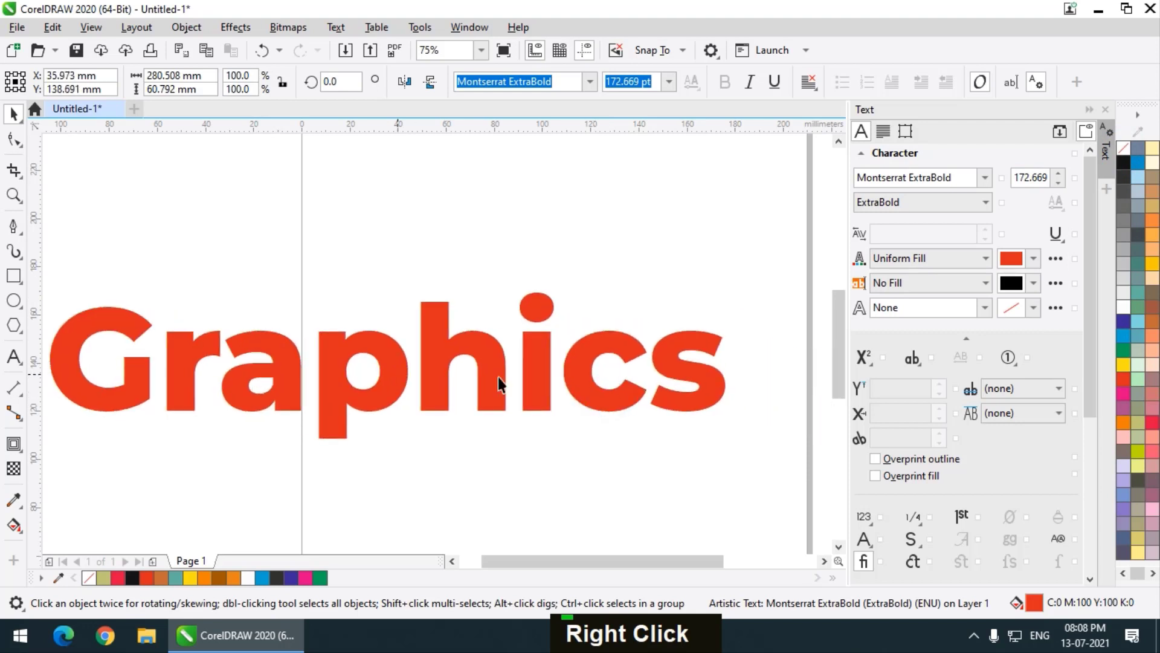
Show the Contour settings for the Graphics text and close the Text settings.
click(239, 28)
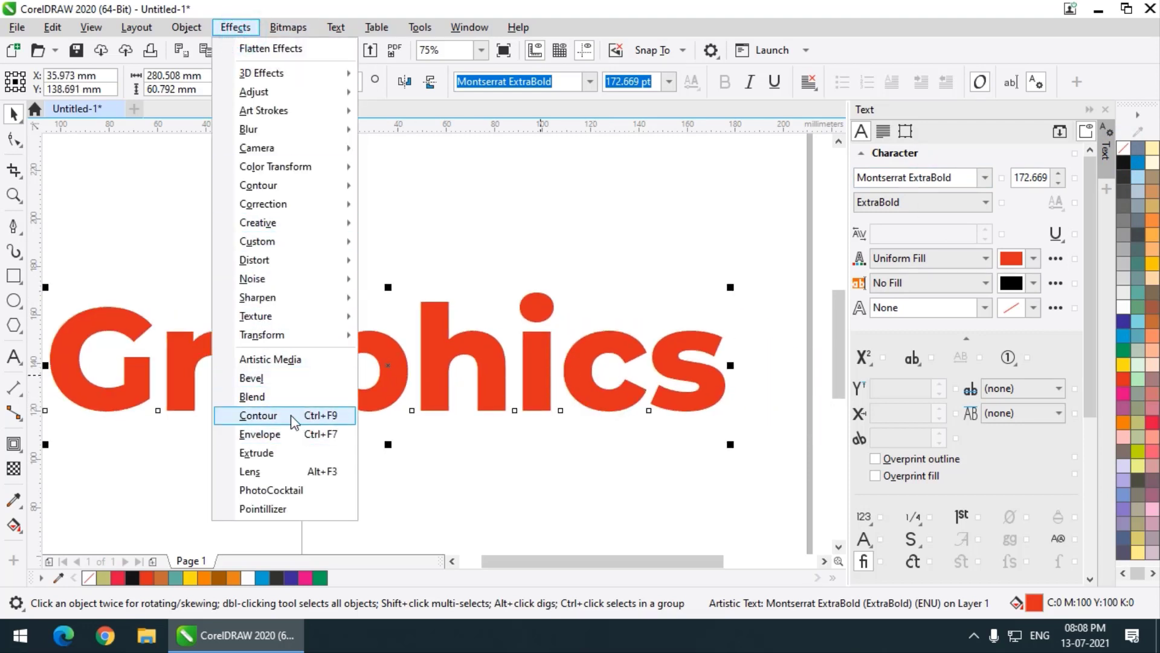
click(258, 416)
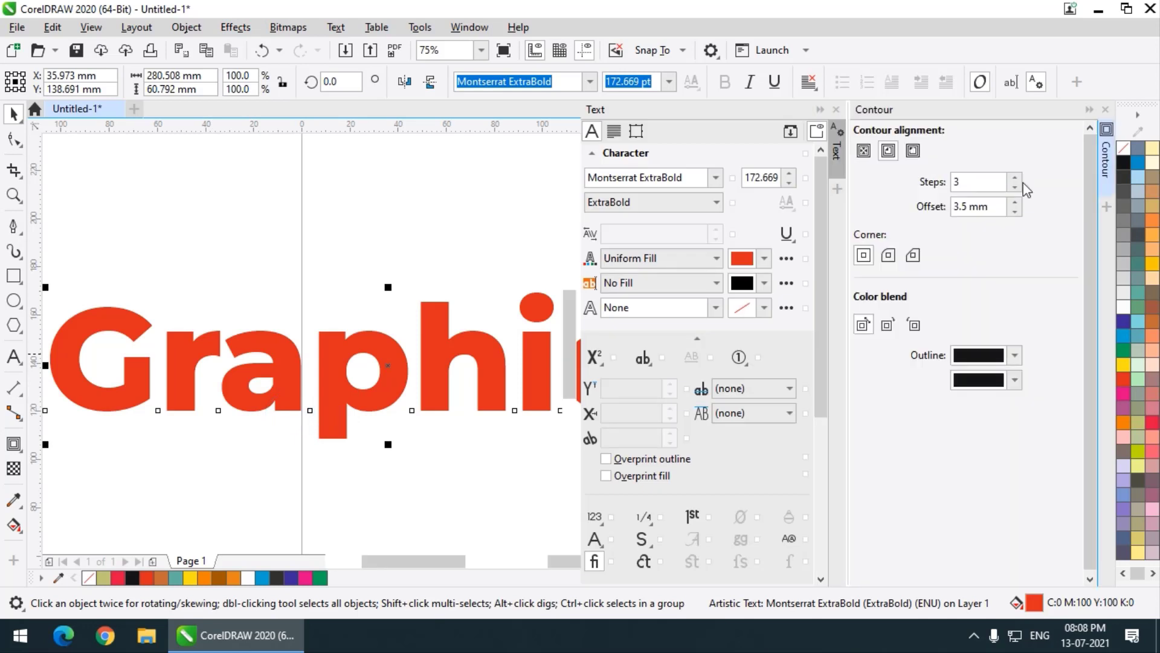
click(836, 110)
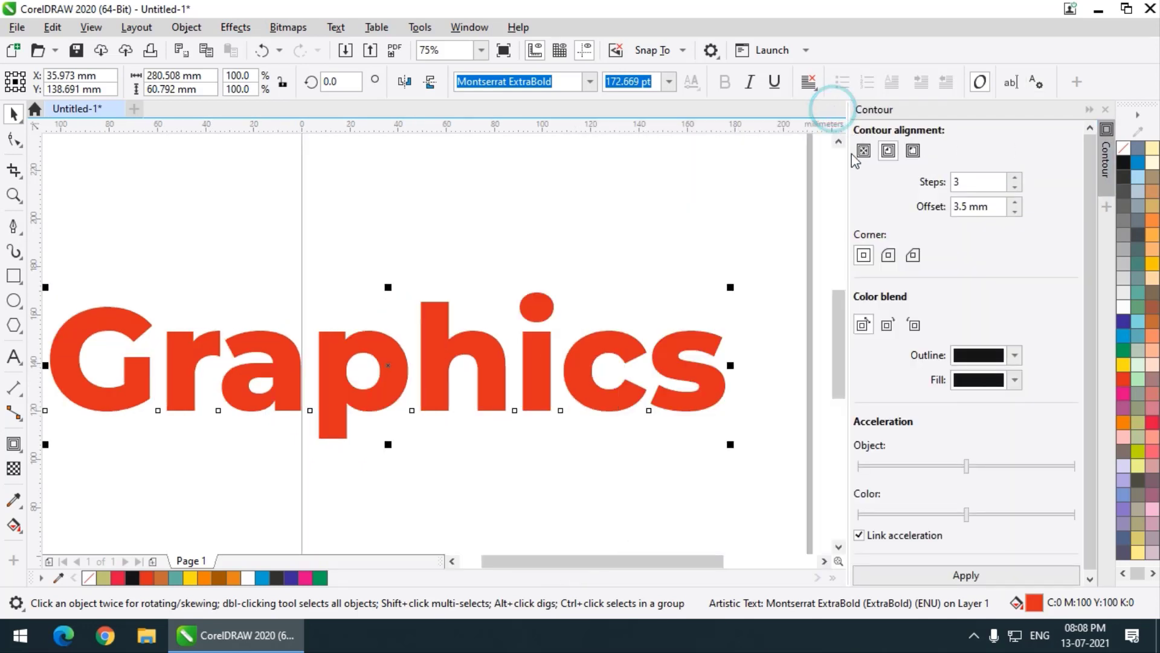
Try an inside contour with 2 steps and a 2.5 mm offset on the red Graphics text.
click(1015, 187)
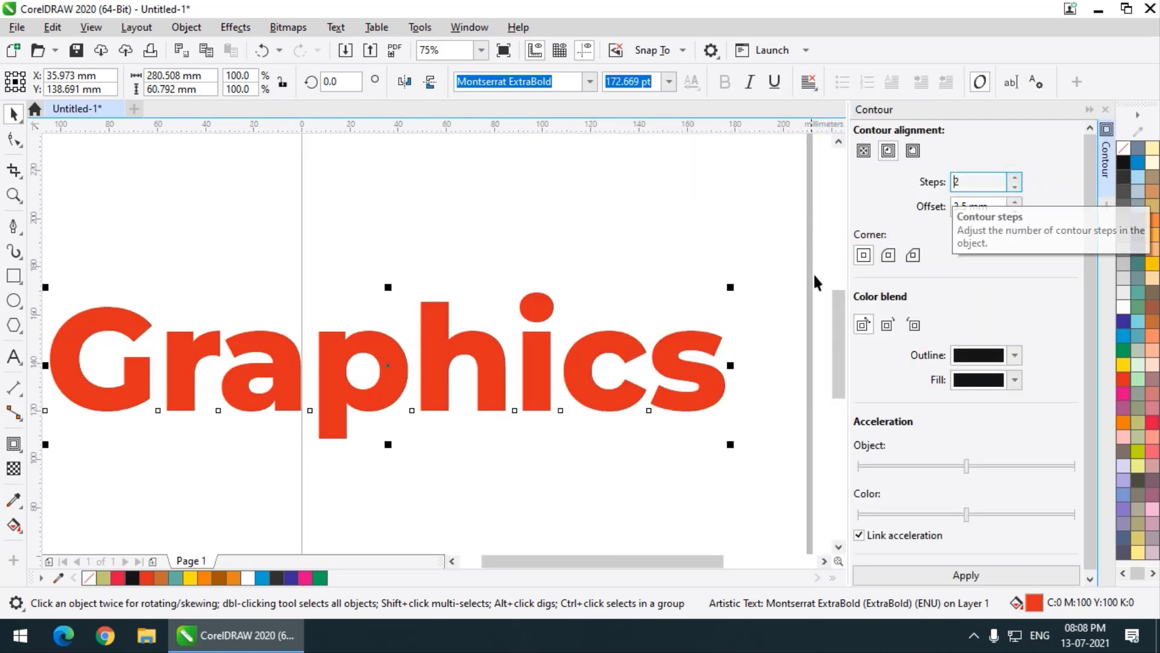
double_click(1015, 211)
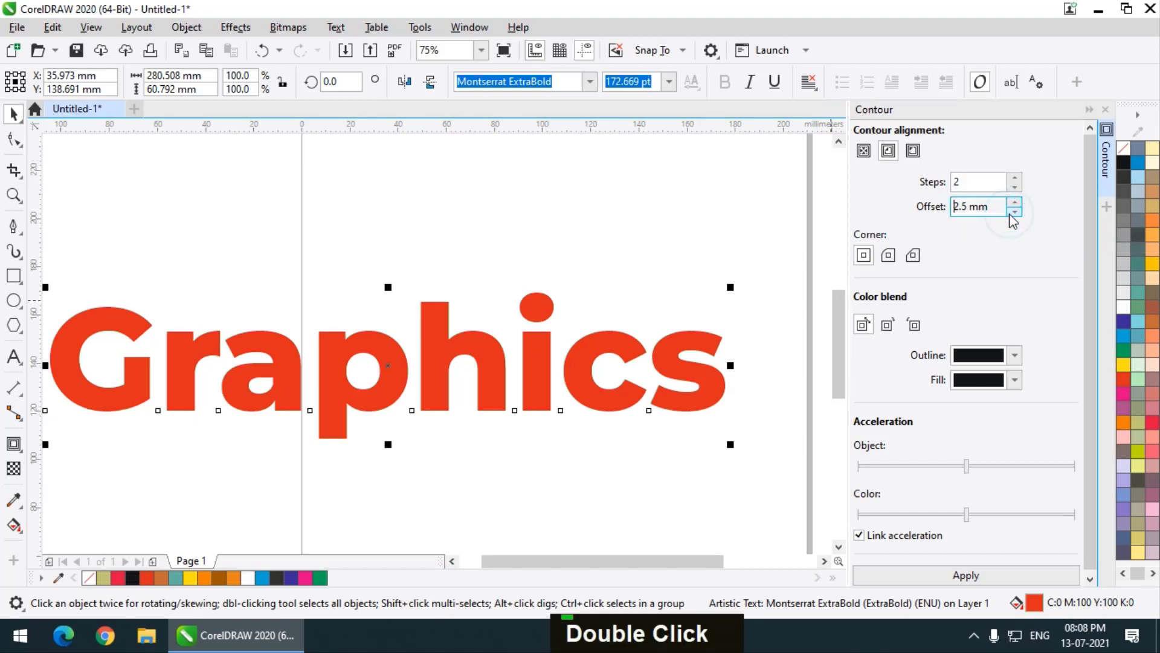
click(937, 575)
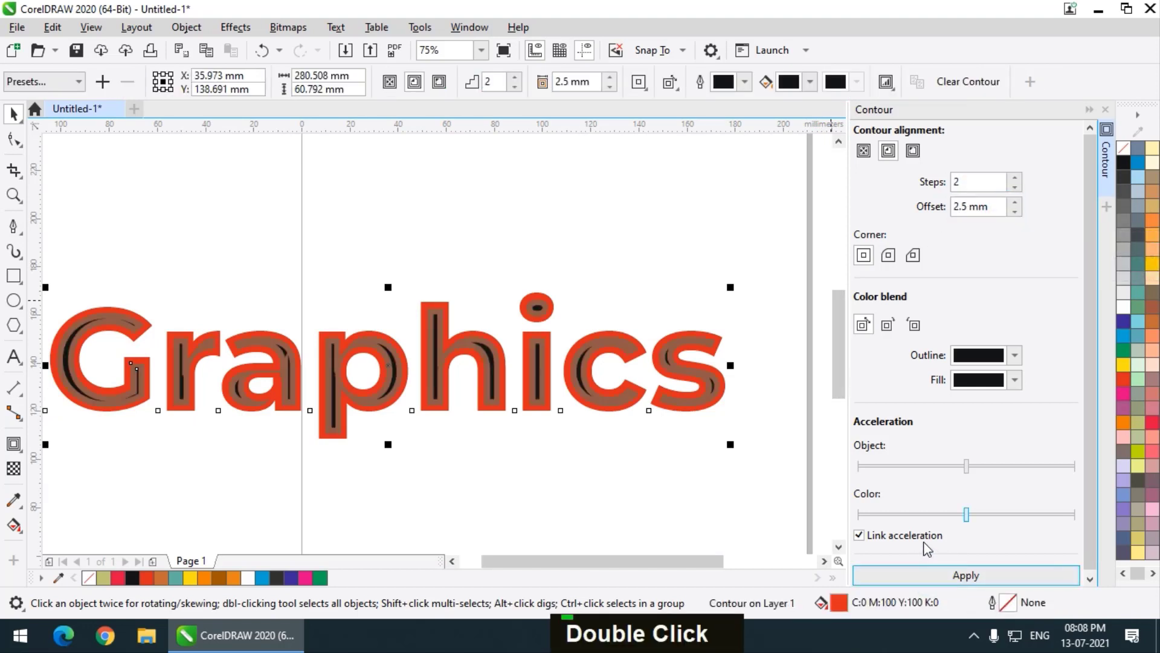
key(ctrl+z)
Give the Graphics text a black outline and remove its fill.
click(611, 351)
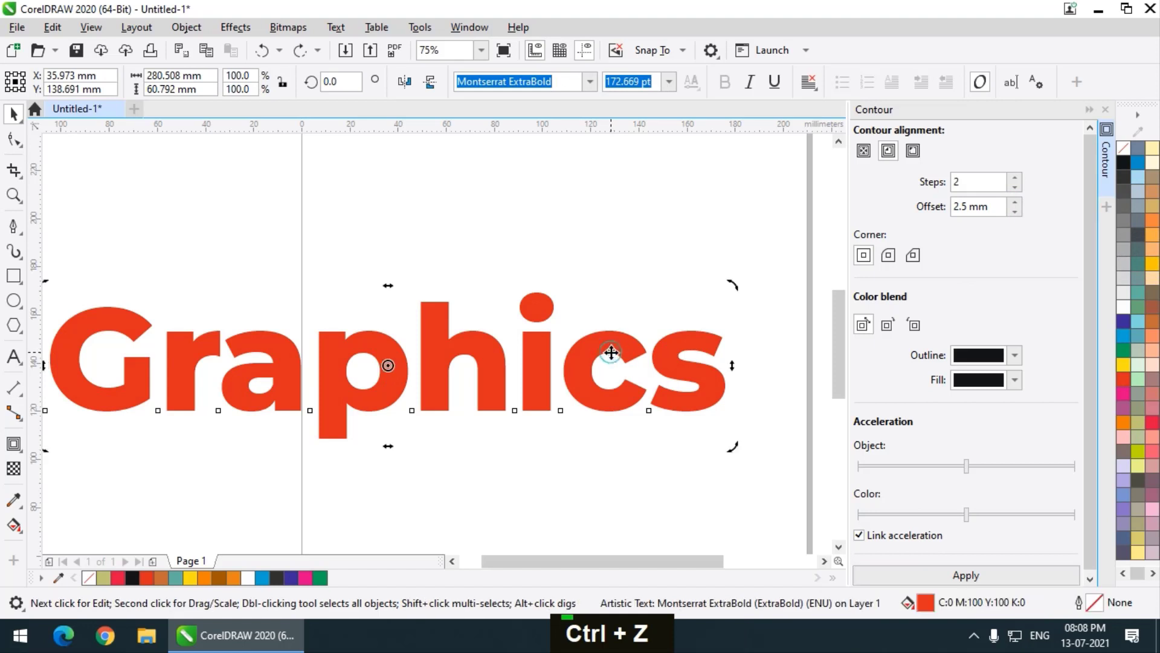
right_click(1123, 162)
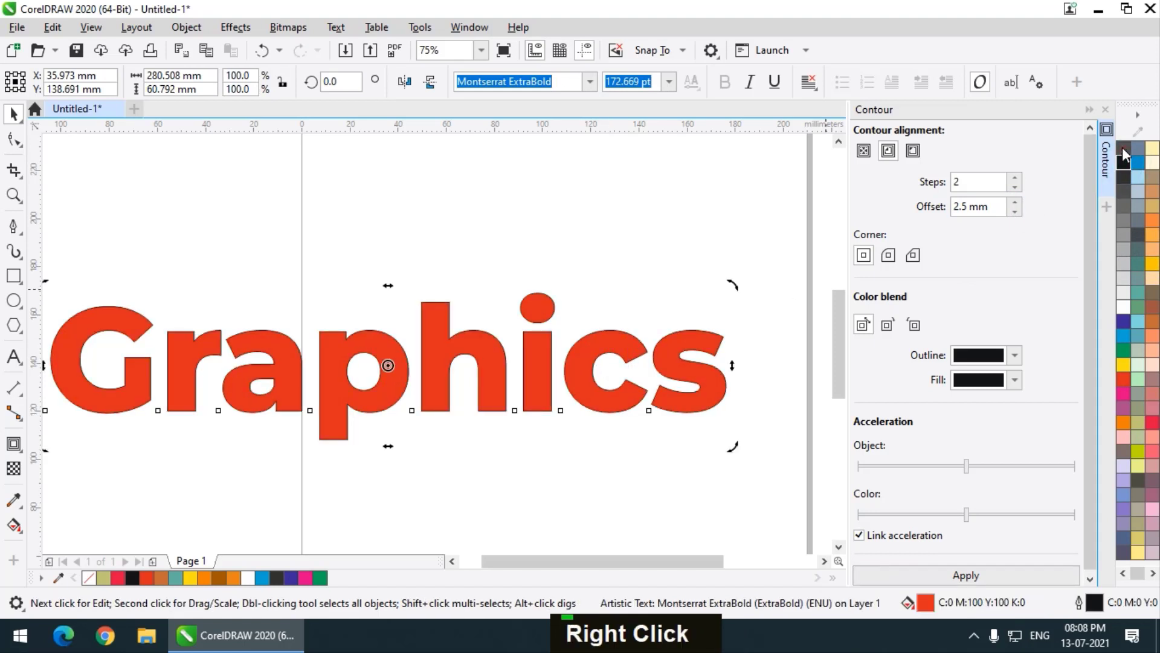
click(1123, 147)
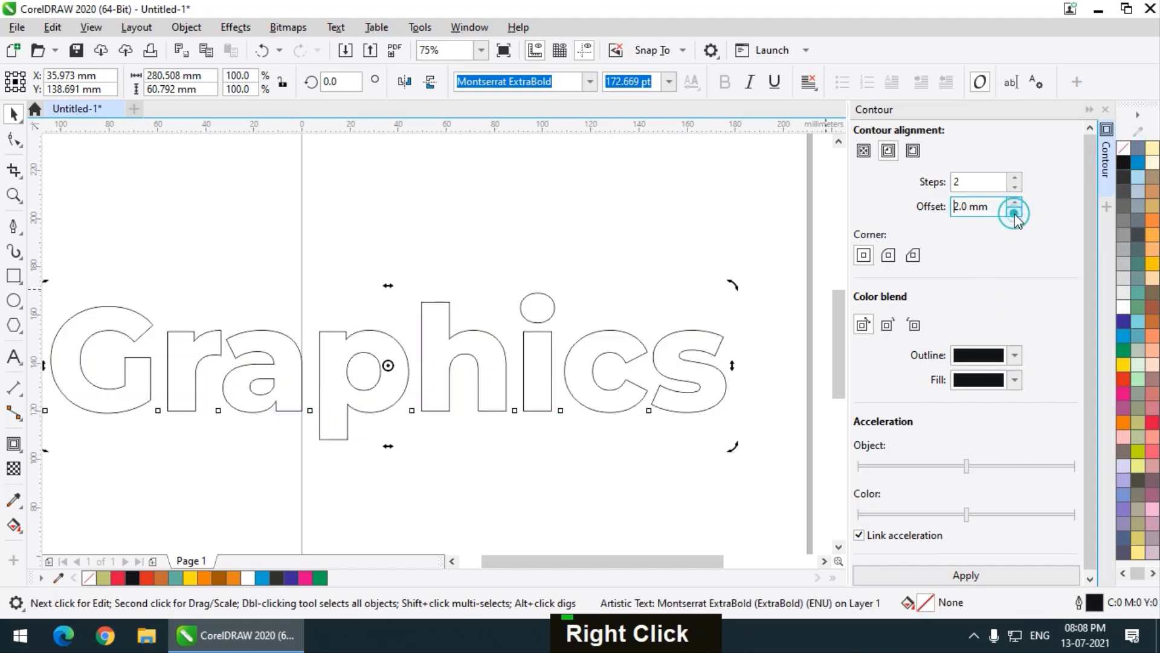
Try an inside contour with 2 steps and a 2.0 mm offset on the unfilled Graphics text.
click(939, 573)
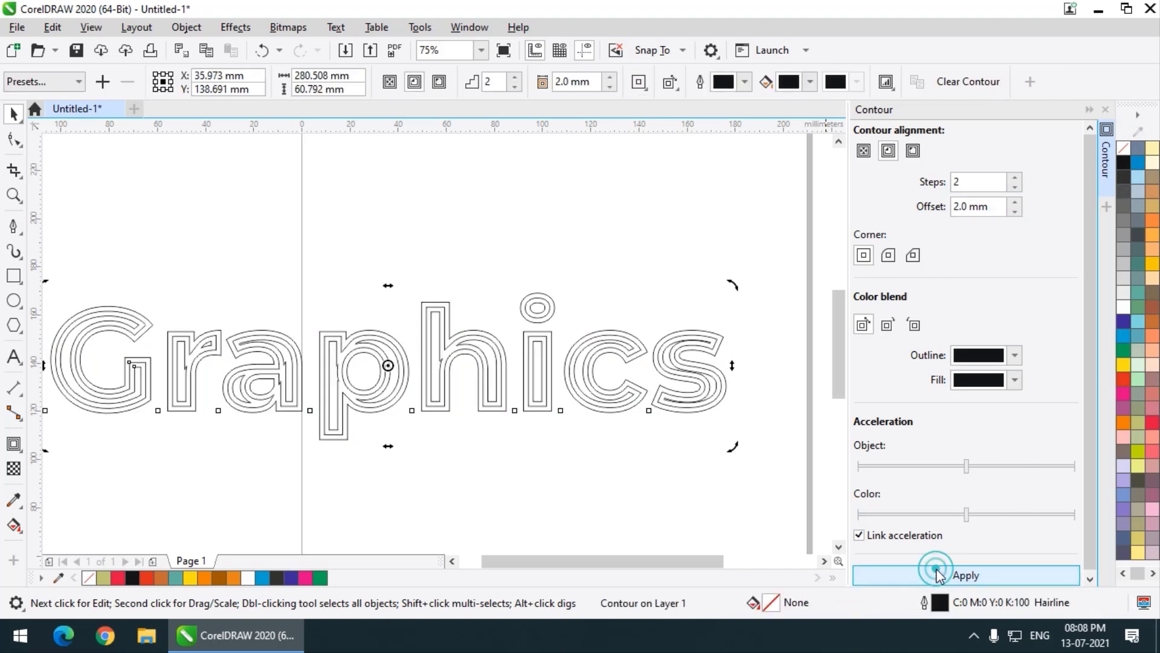
scroll(221, 358, up, 2)
scroll(403, 328, down, 2)
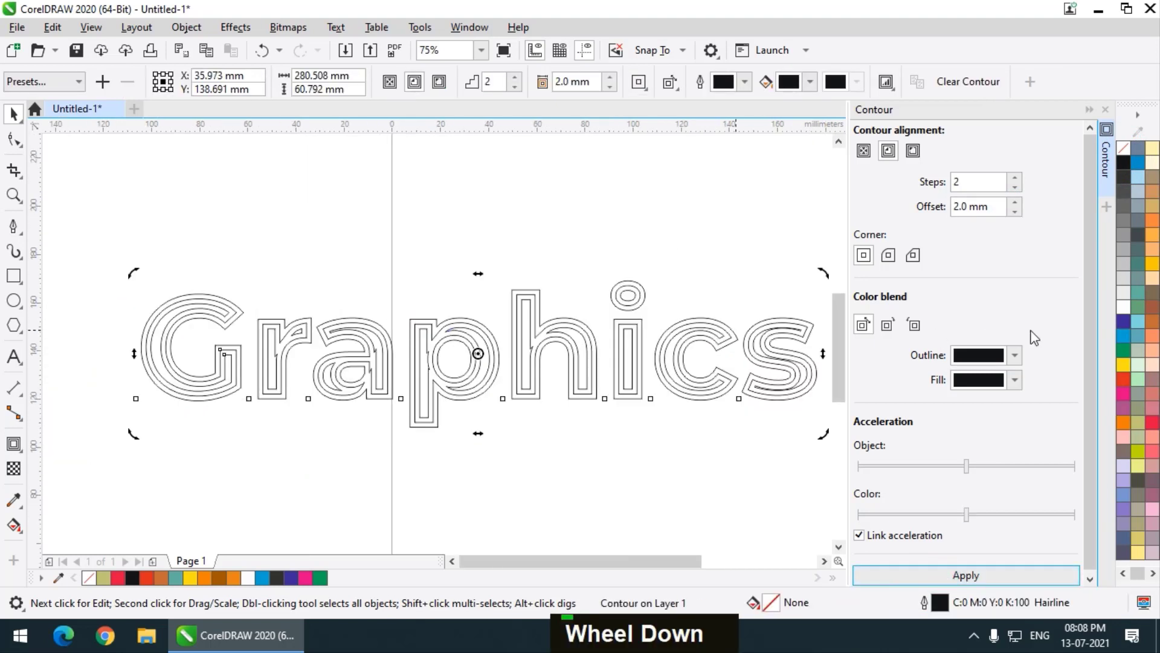
key(ctrl+z)
Try the two-step inside contour with a 1.5 mm offset and inspect the lines within the letters.
click(1014, 211)
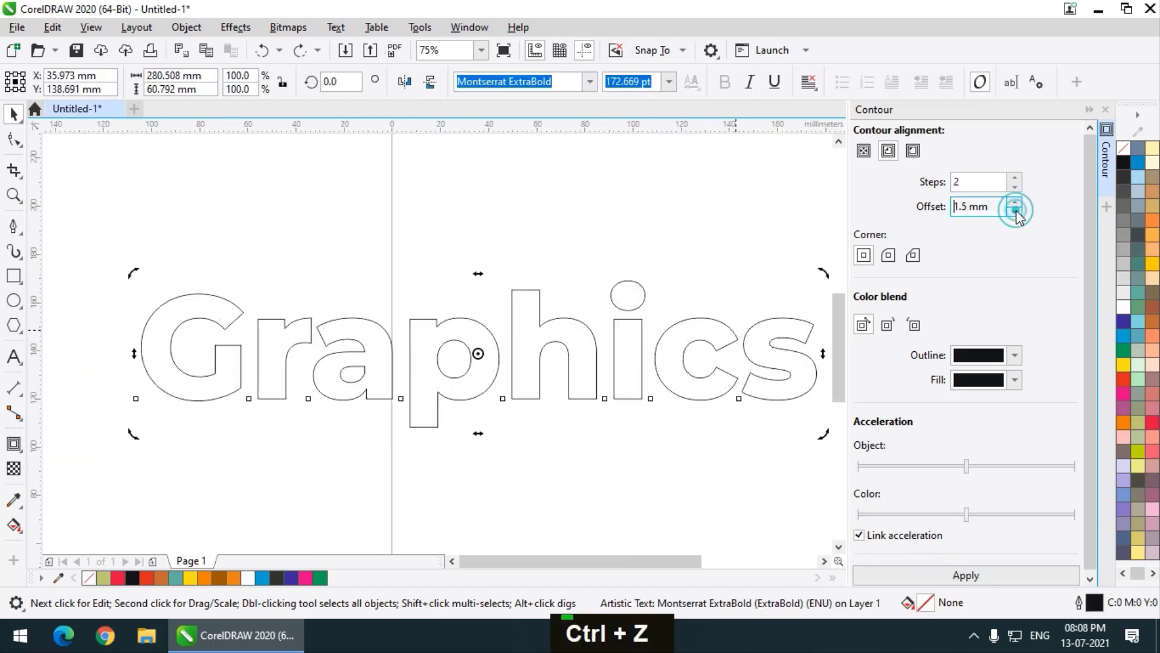
click(953, 573)
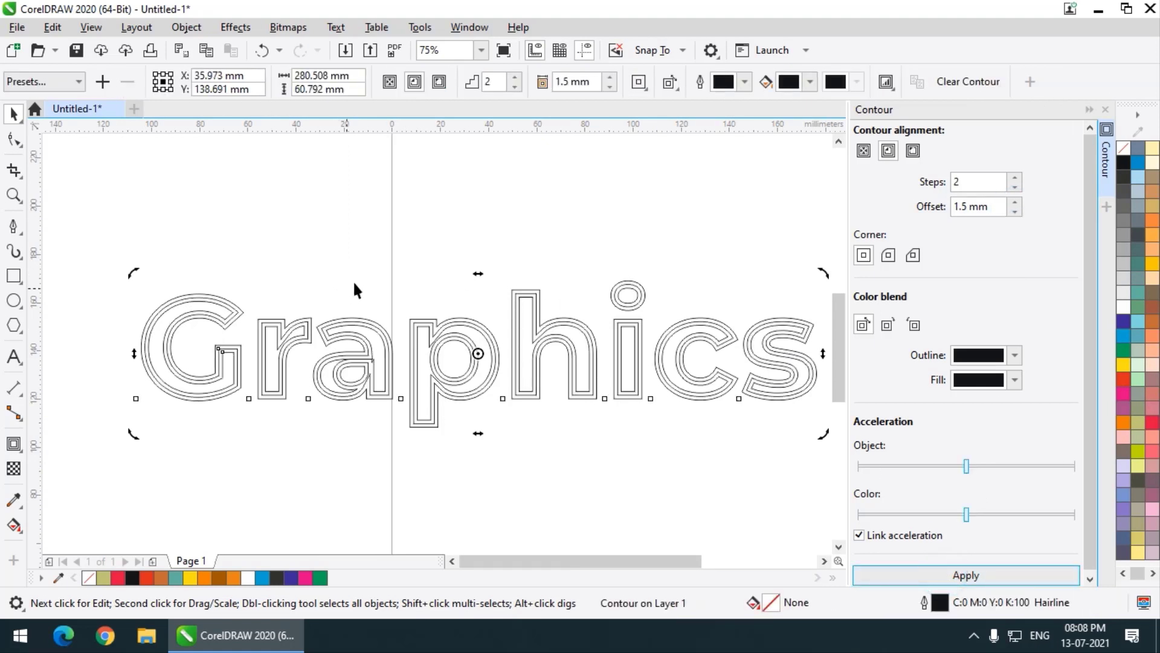
scroll(262, 284, down, 2)
click(487, 200)
scroll(381, 302, up, 4)
scroll(427, 329, down, 2)
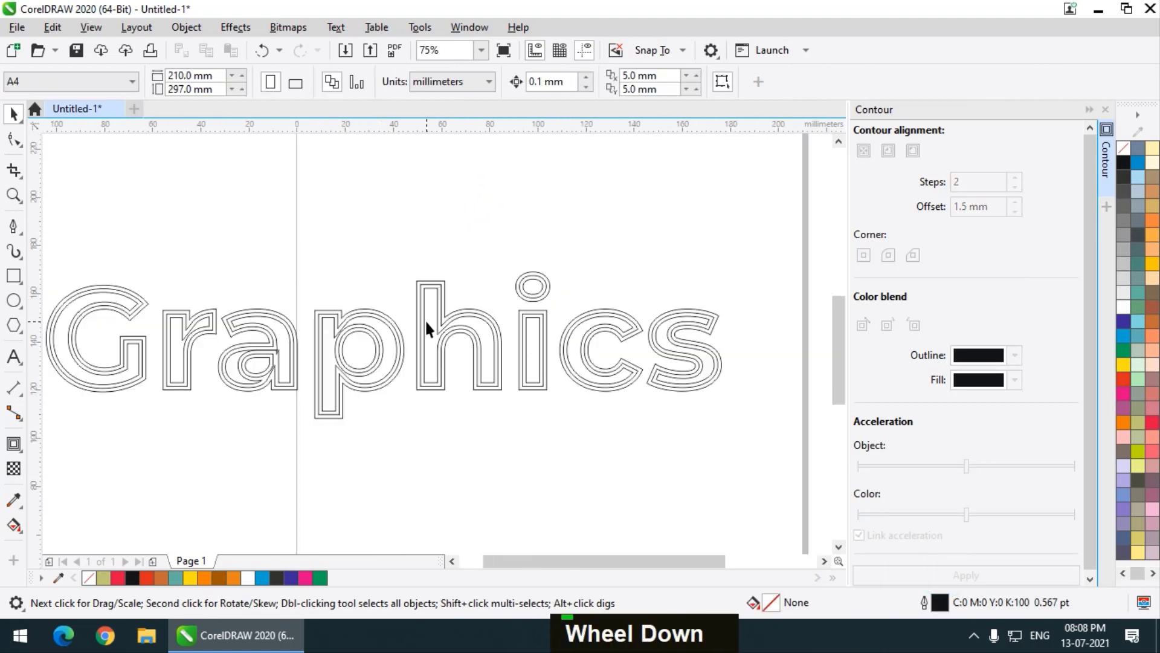
scroll(427, 329, up, 2)
key(ctrl+z)
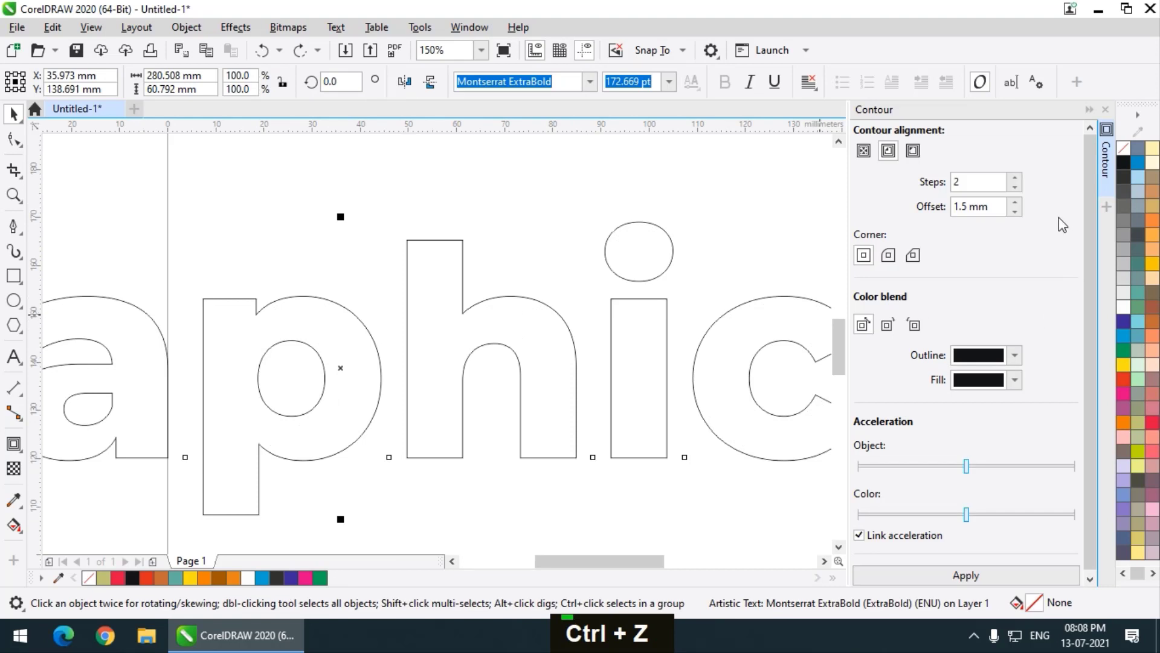
Apply an inside contour to the Graphics text with 1 step and a 2.0 mm offset.
click(1015, 187)
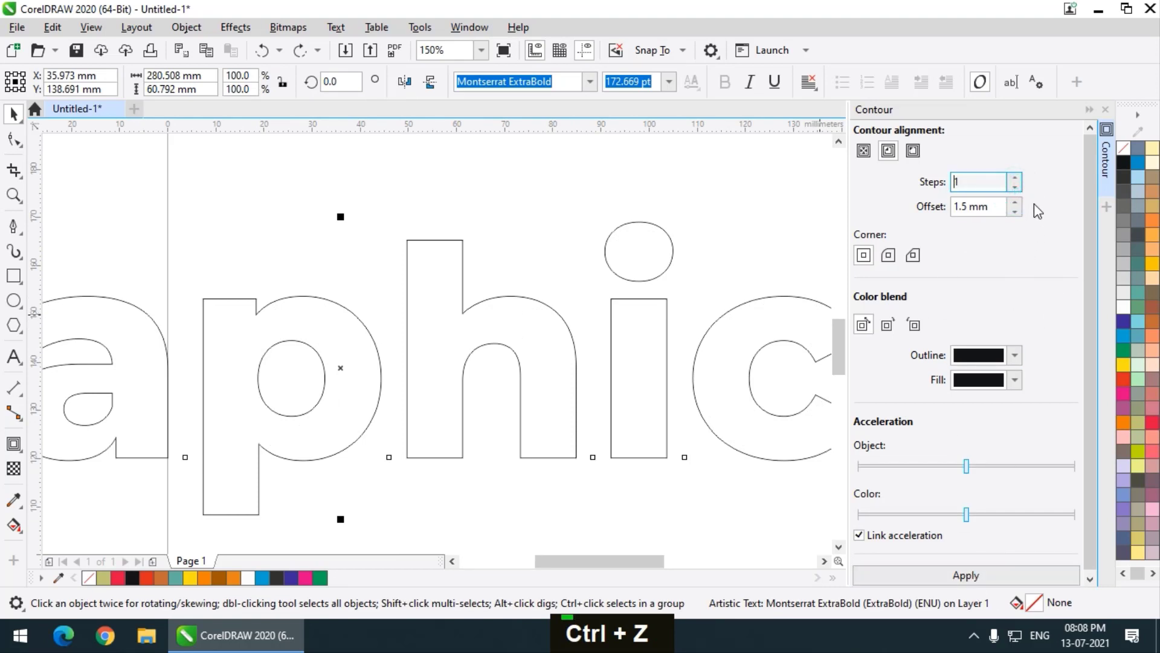
click(1016, 203)
click(966, 575)
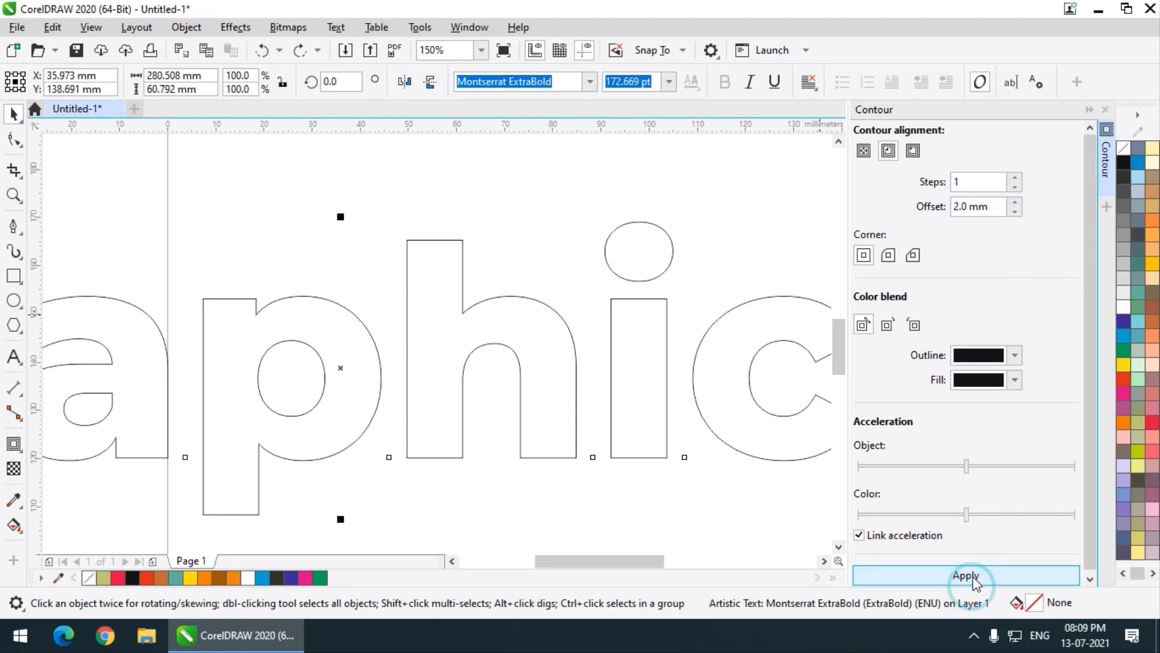
scroll(548, 310, down, 2)
click(526, 218)
click(436, 333)
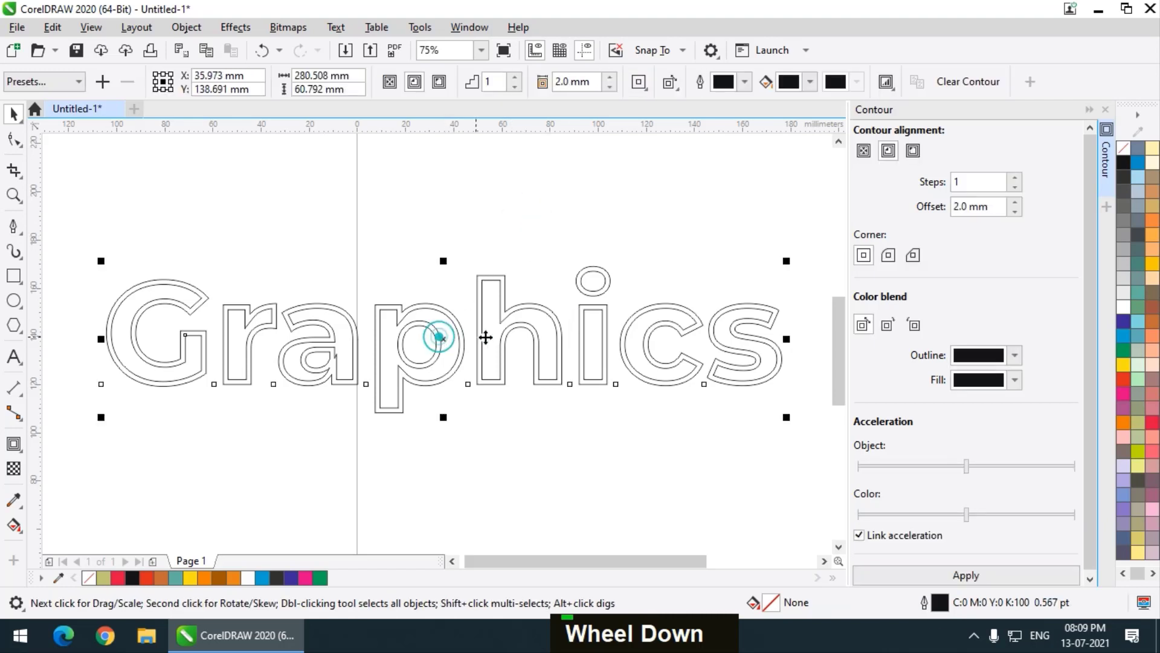
Break the contour apart from the Graphics text and fill the inner letter curves with red.
right_click(673, 326)
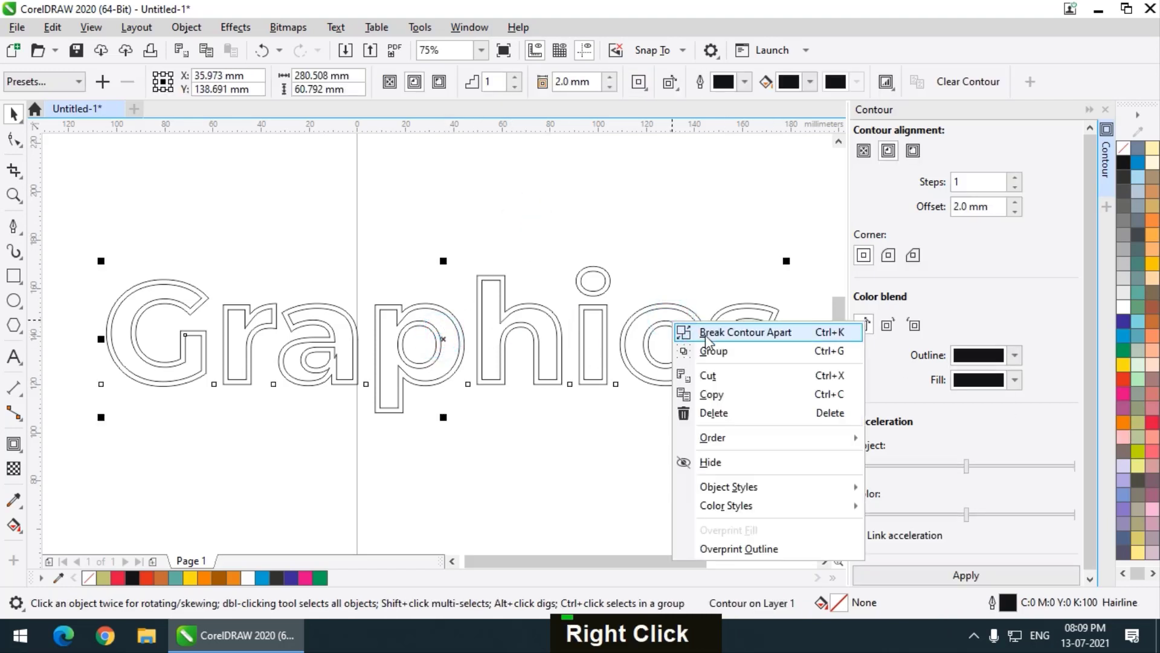
click(680, 252)
double_click(665, 208)
click(600, 338)
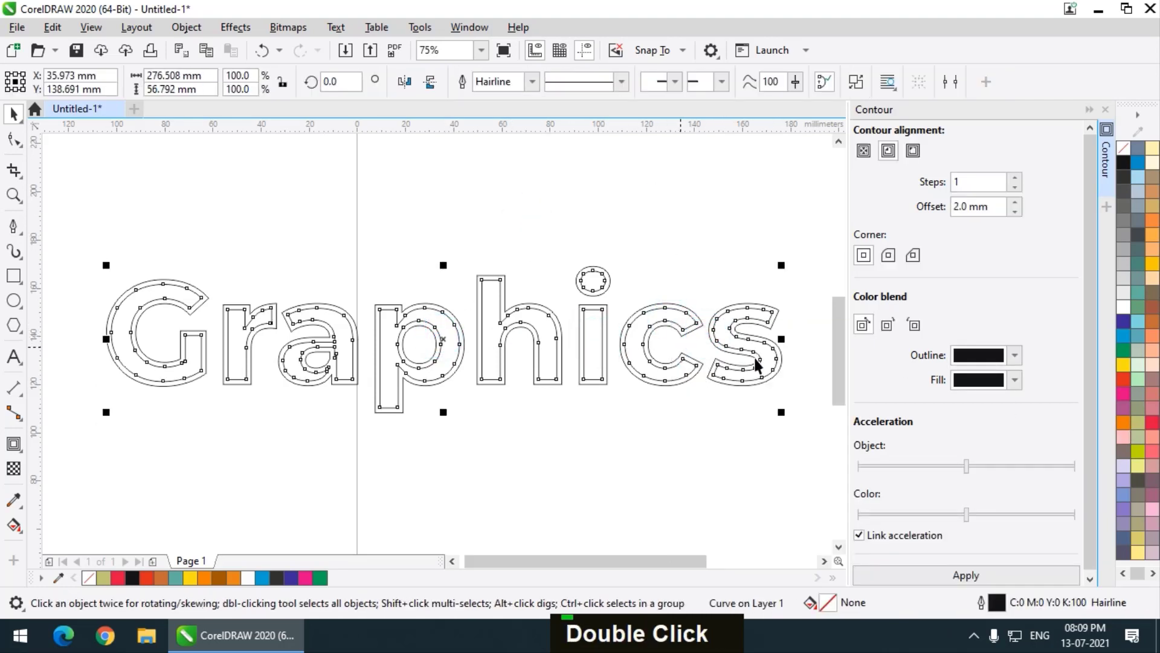
click(1151, 423)
double_click(668, 173)
Fill the outer Graphics text behind the red letters with yellow (C0 M0 Y100 K0).
scroll(598, 297, up, 4)
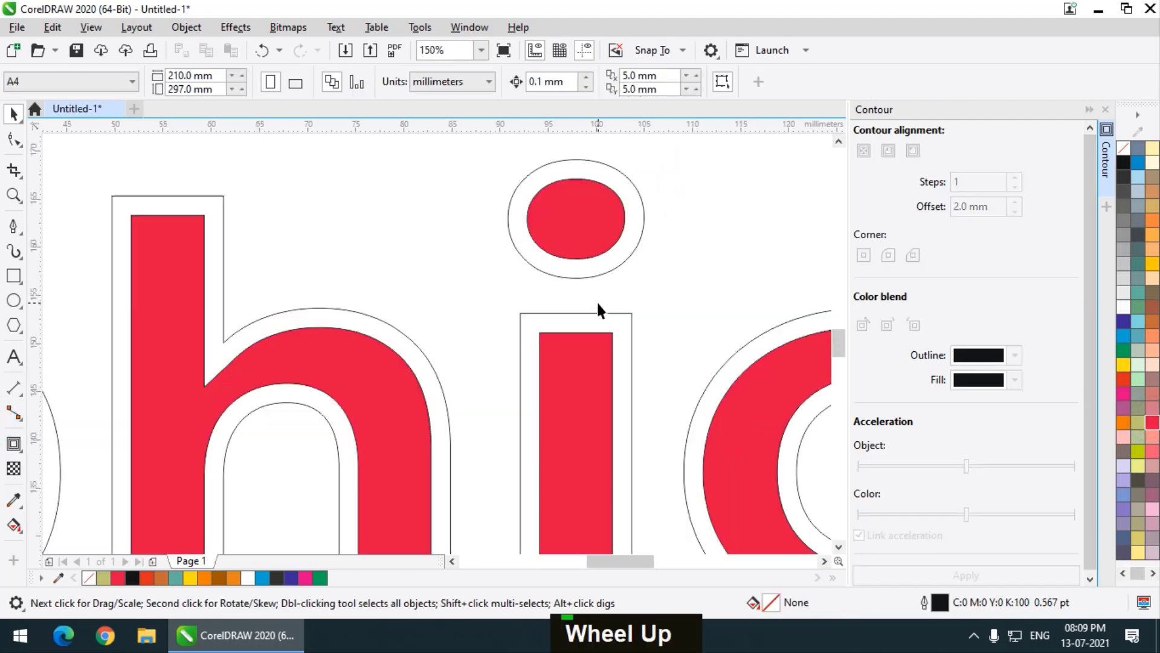
click(599, 315)
scroll(598, 315, down, 4)
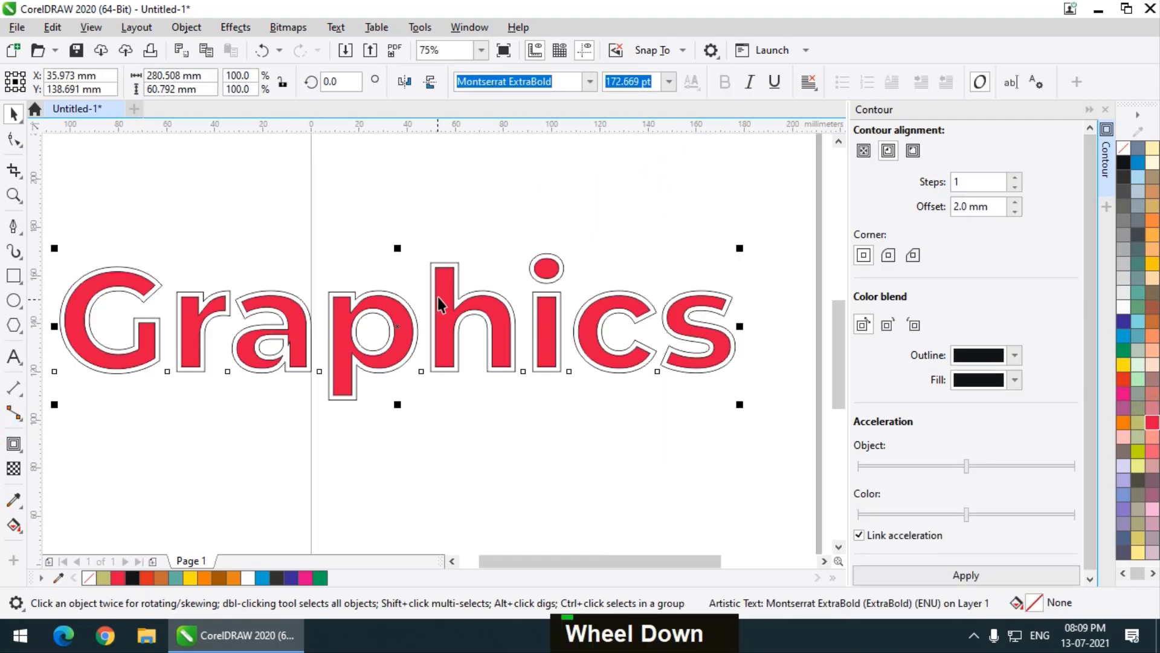
drag(456, 263, 526, 357)
key(ctrl+z)
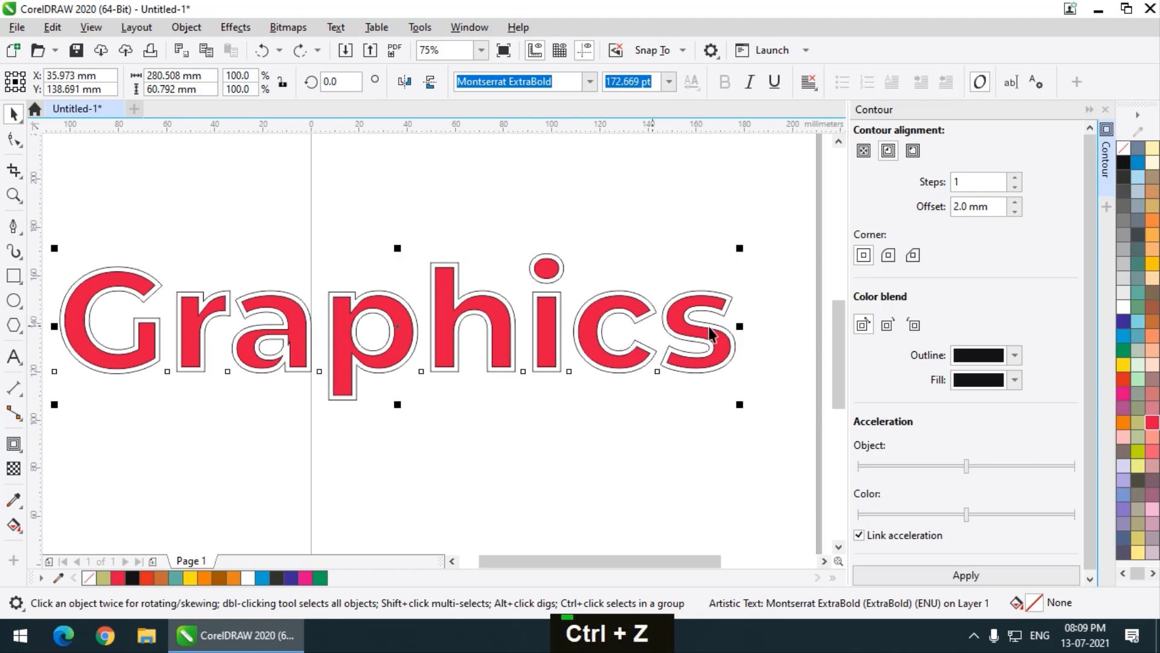
right_click(1123, 365)
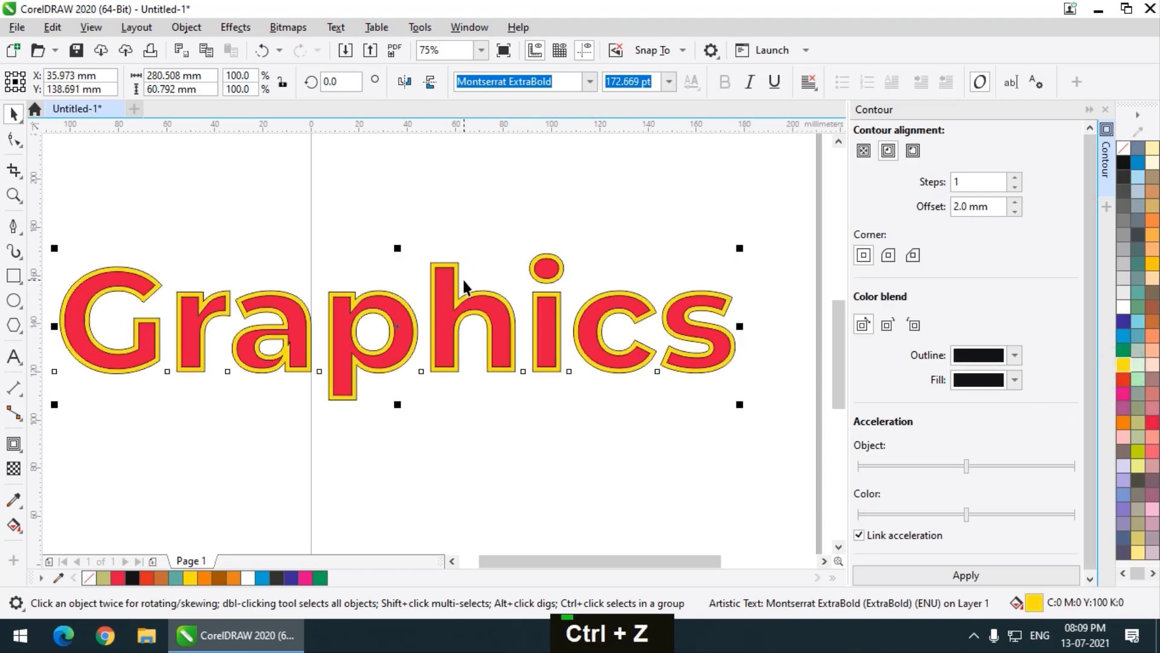
Apply a horizontal fountain fill across the outer Graphics text from yellow to red, with the end colour C0 M94 Y100 K0.
click(15, 524)
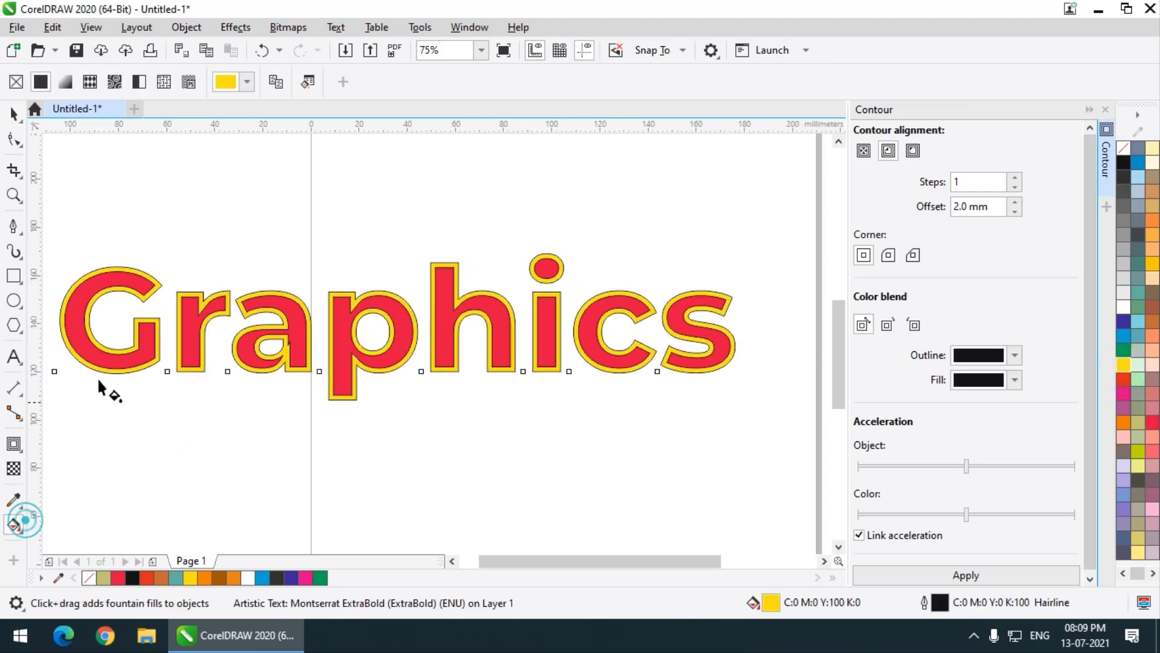
drag(65, 319, 726, 320)
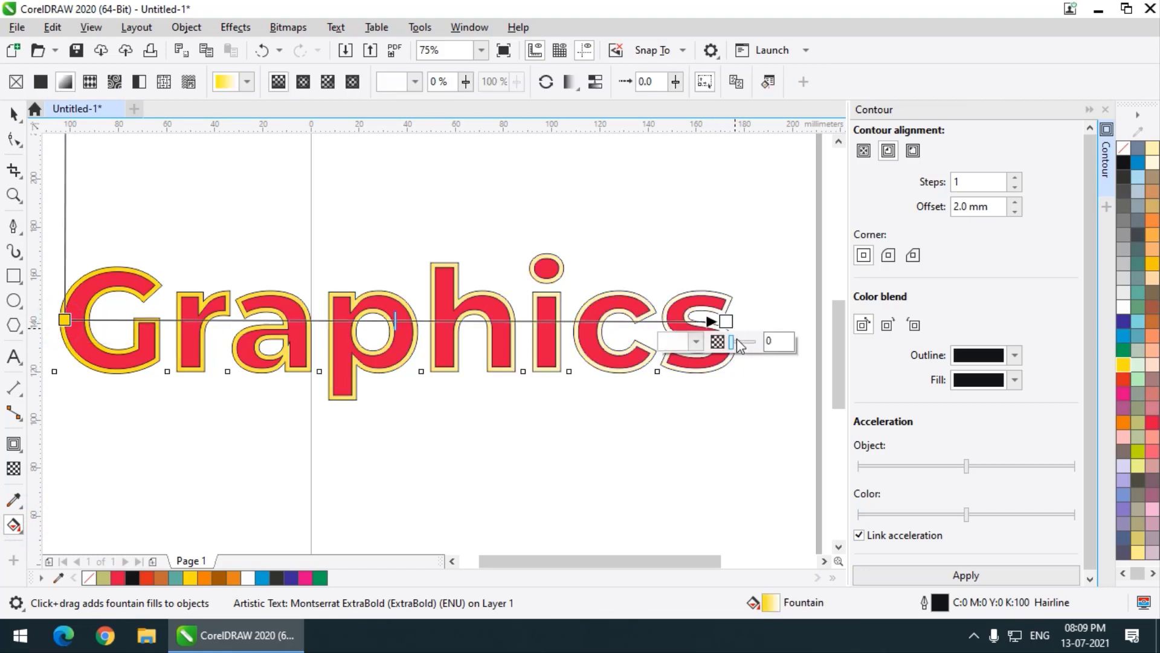
click(692, 342)
click(778, 433)
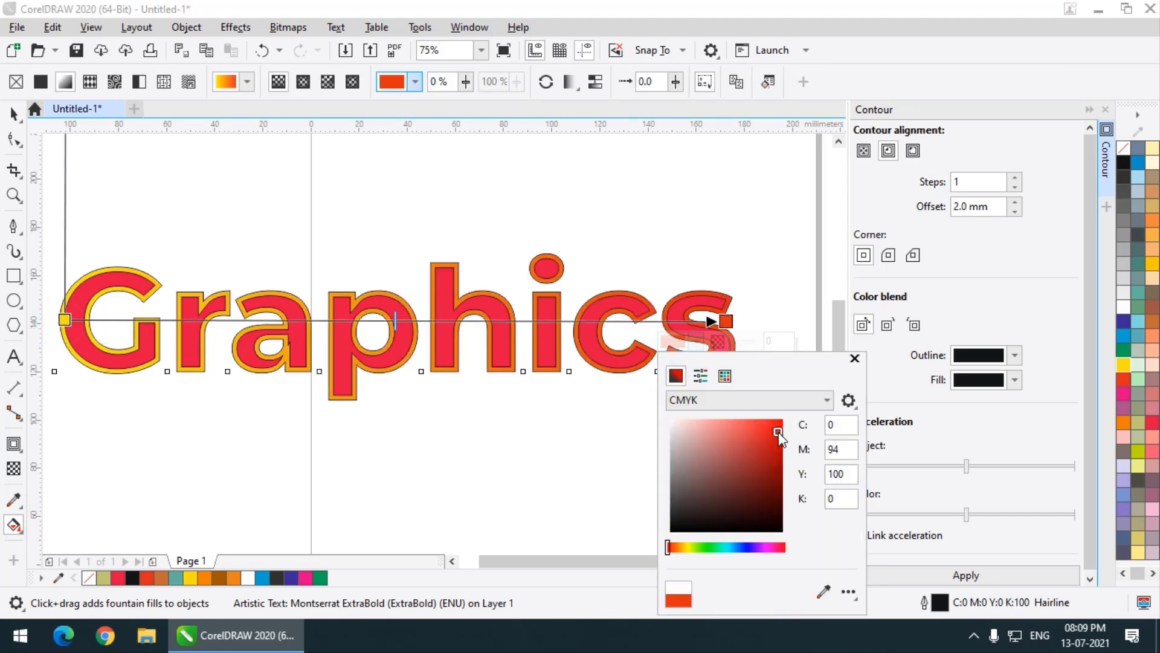
Change the end colour of the outer Graphics text's fountain fill to green-teal, C65 M0 Y55 K0.
click(721, 547)
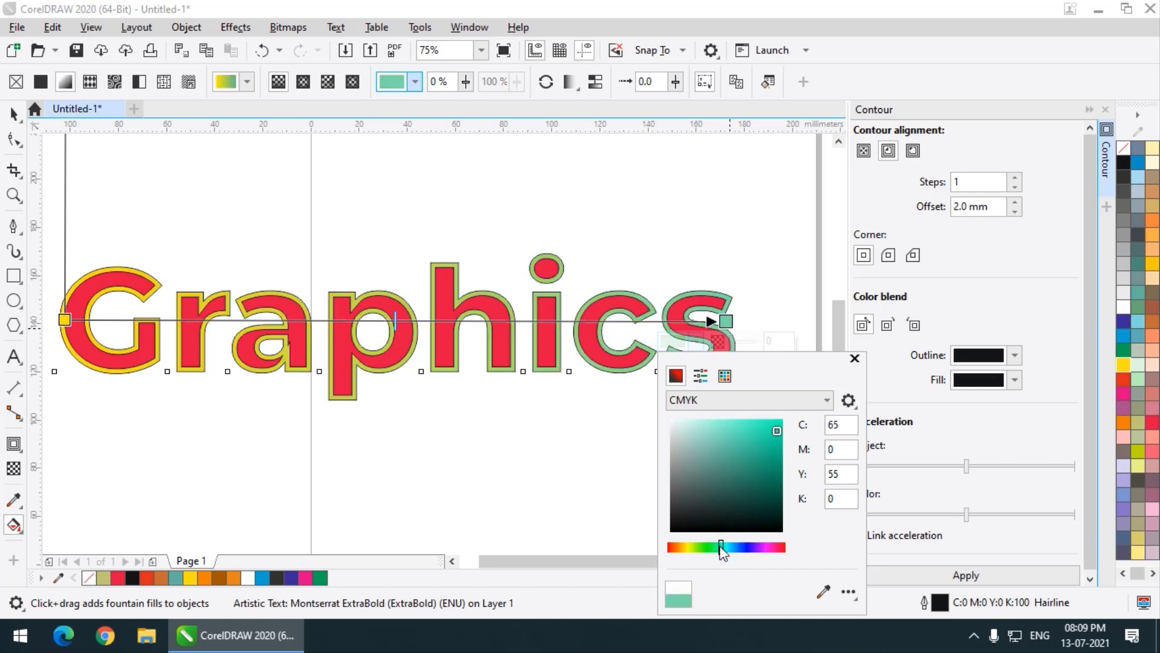
click(24, 108)
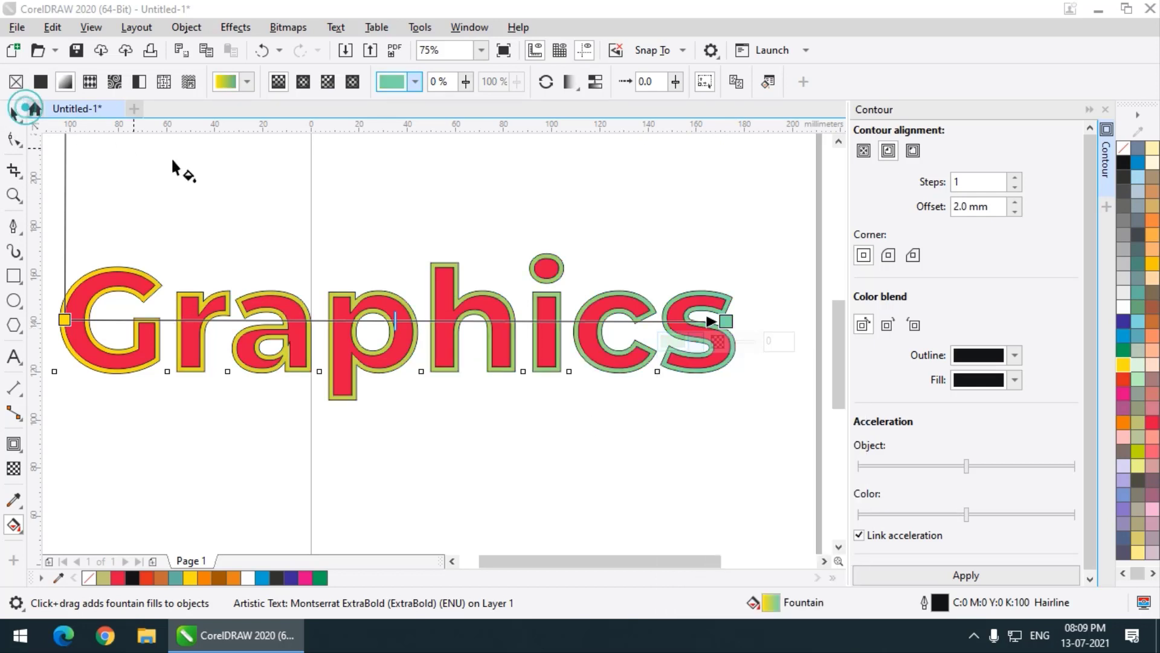
click(12, 114)
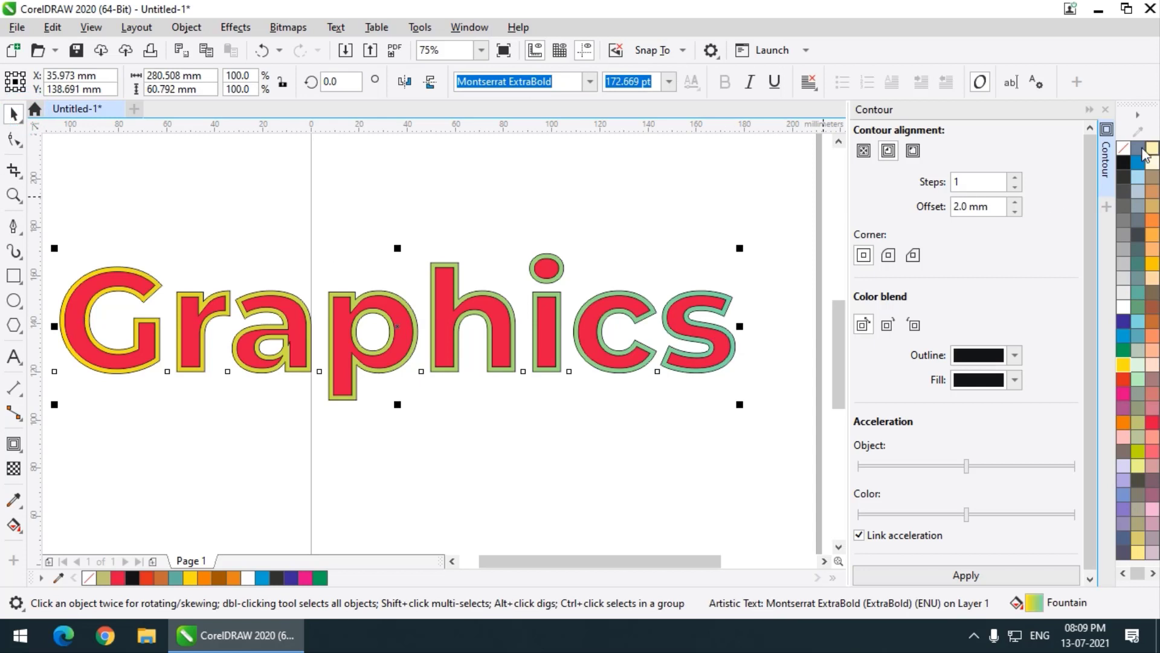
Remove the outline from the gradient-filled outer Graphics text.
right_click(1124, 148)
click(589, 221)
scroll(577, 272, down, 3)
scroll(544, 320, up, 3)
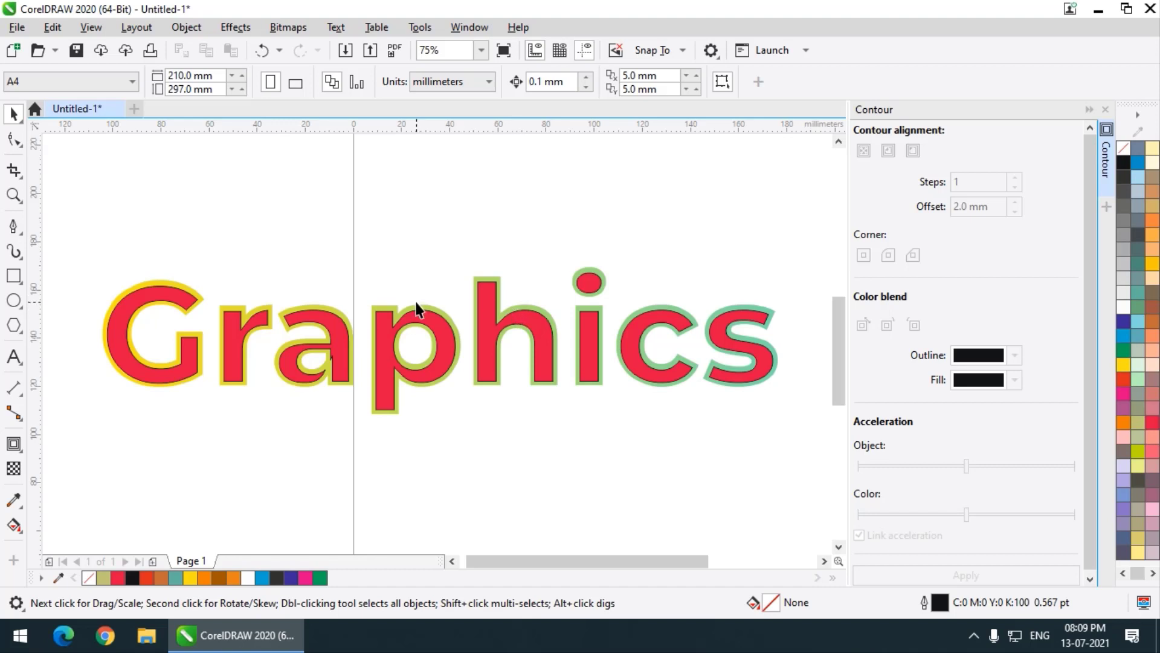
Delete both Graphics objects, the outer gradient text and the red inner letter curves.
scroll(389, 316, down, 1)
drag(150, 245, 665, 414)
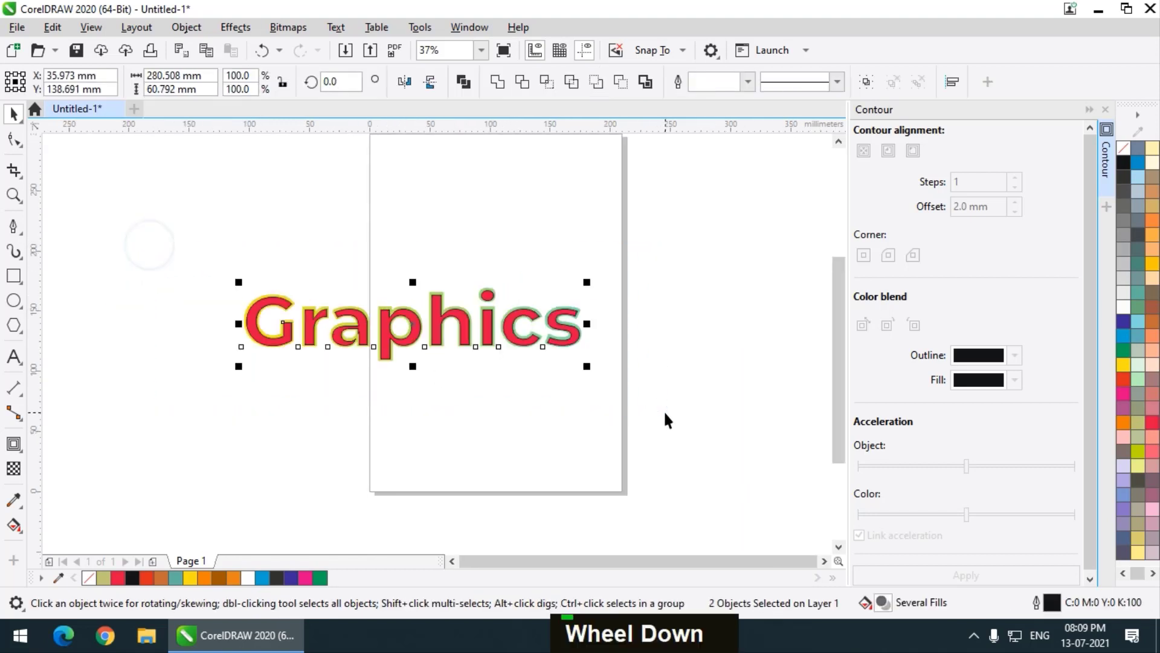
key(Delete)
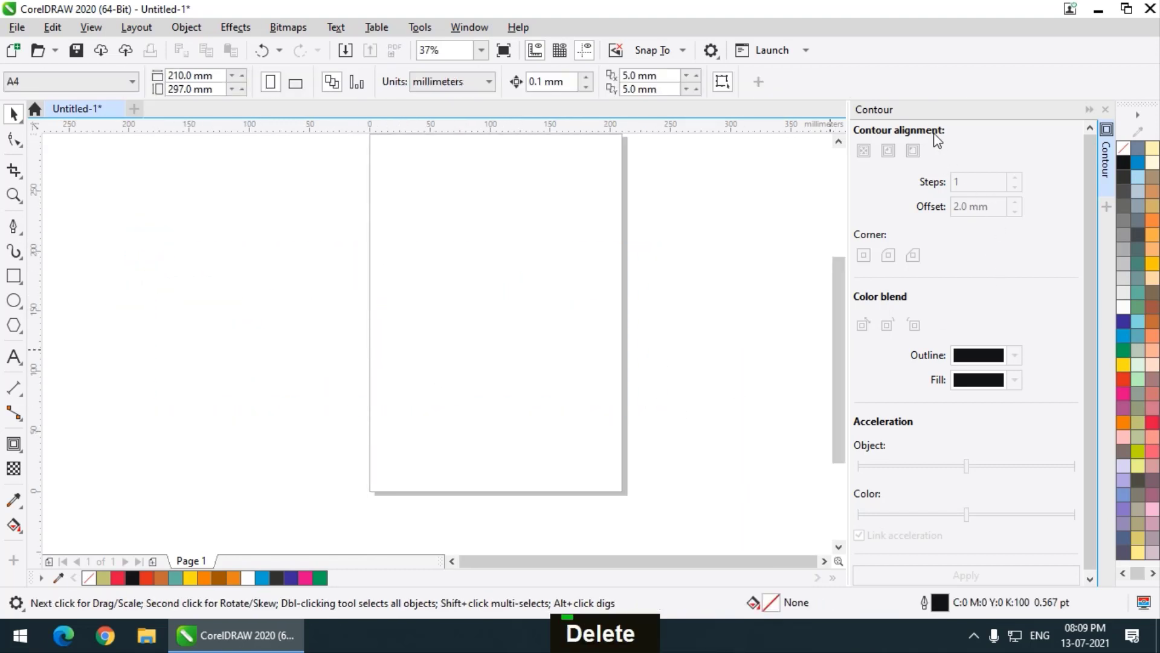
Draw a circle about 196 mm in diameter and pull a 1-step inside contour with an offset of about 52 mm.
click(15, 300)
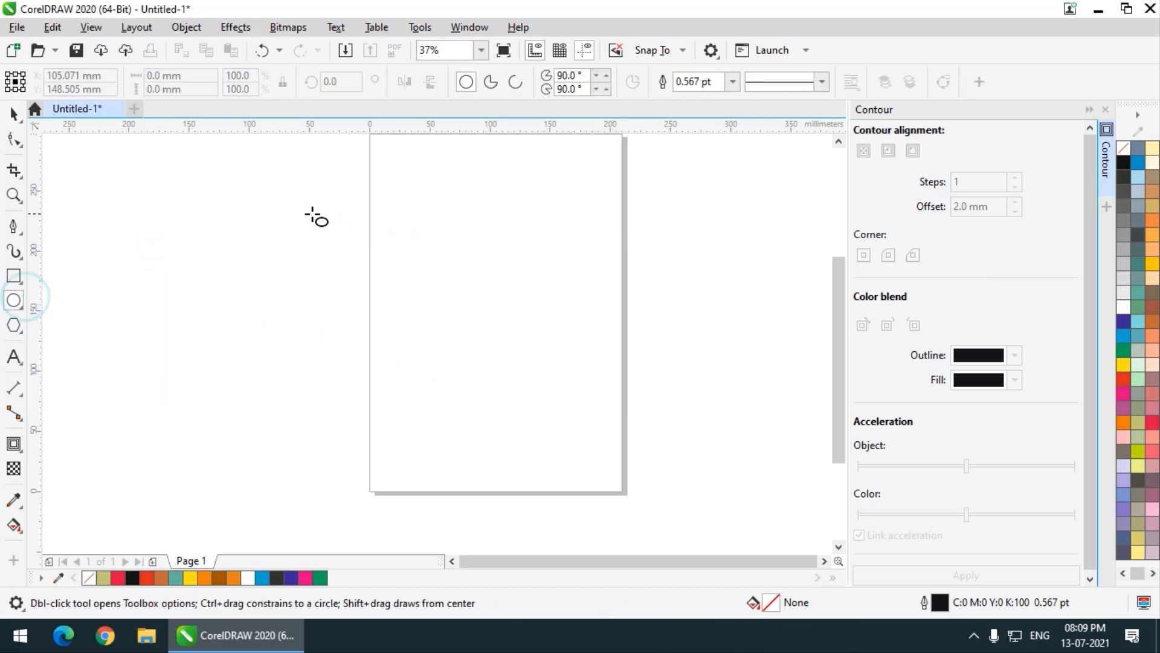
drag(311, 213, 544, 445)
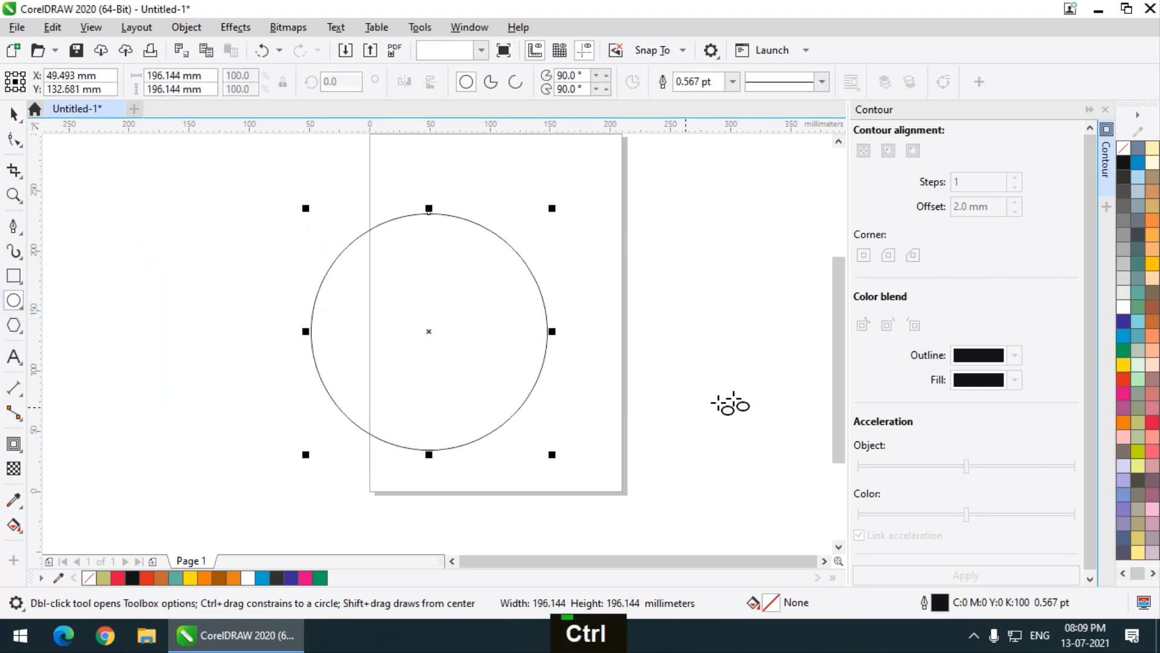
click(15, 444)
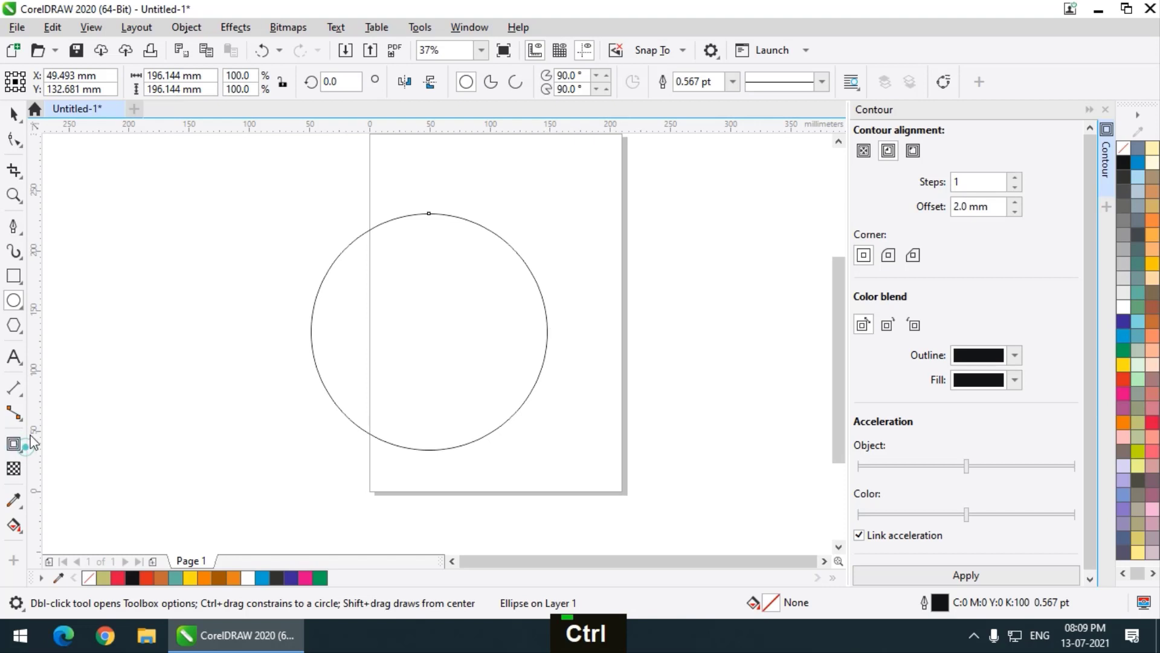
drag(311, 335, 416, 363)
Adjust the circle's inside contour interactively to 8 steps with an offset of about 8 mm.
scroll(356, 331, up, 4)
scroll(249, 302, down, 2)
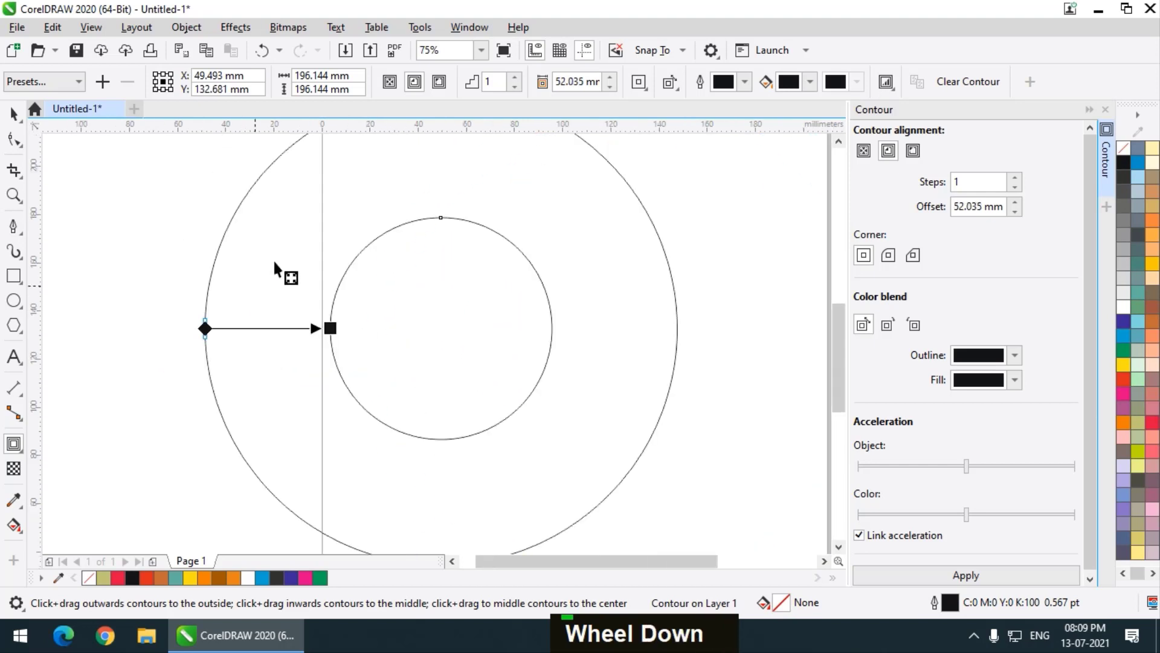
scroll(205, 326, up, 2)
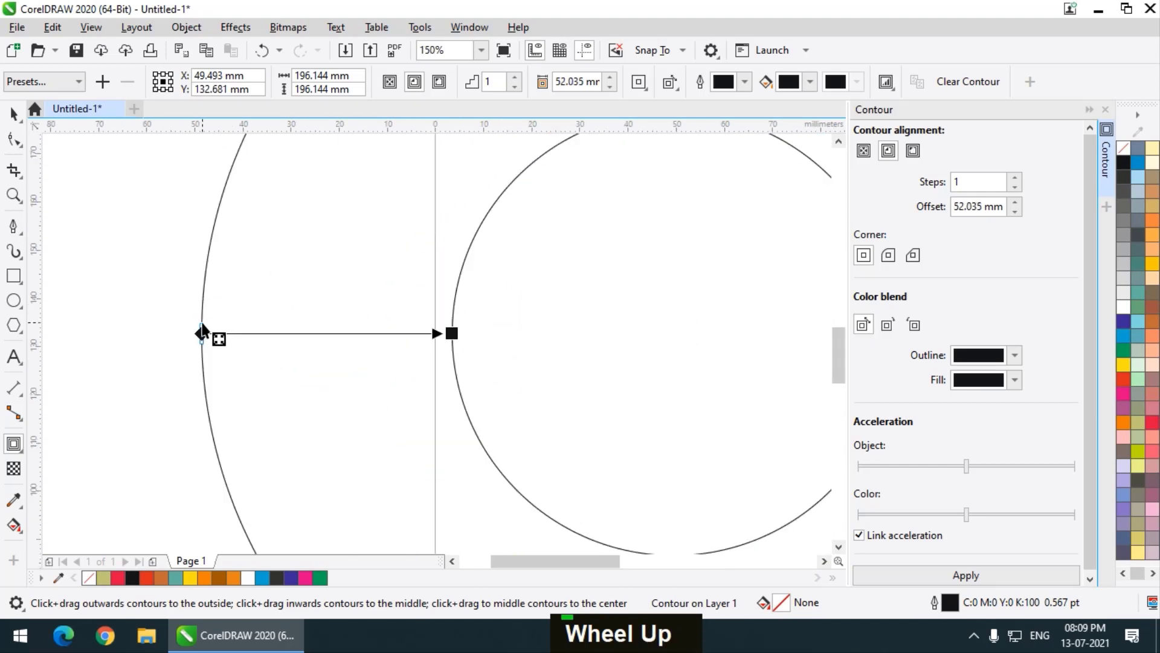
drag(205, 327, 381, 323)
scroll(272, 319, down, 4)
scroll(269, 317, up, 2)
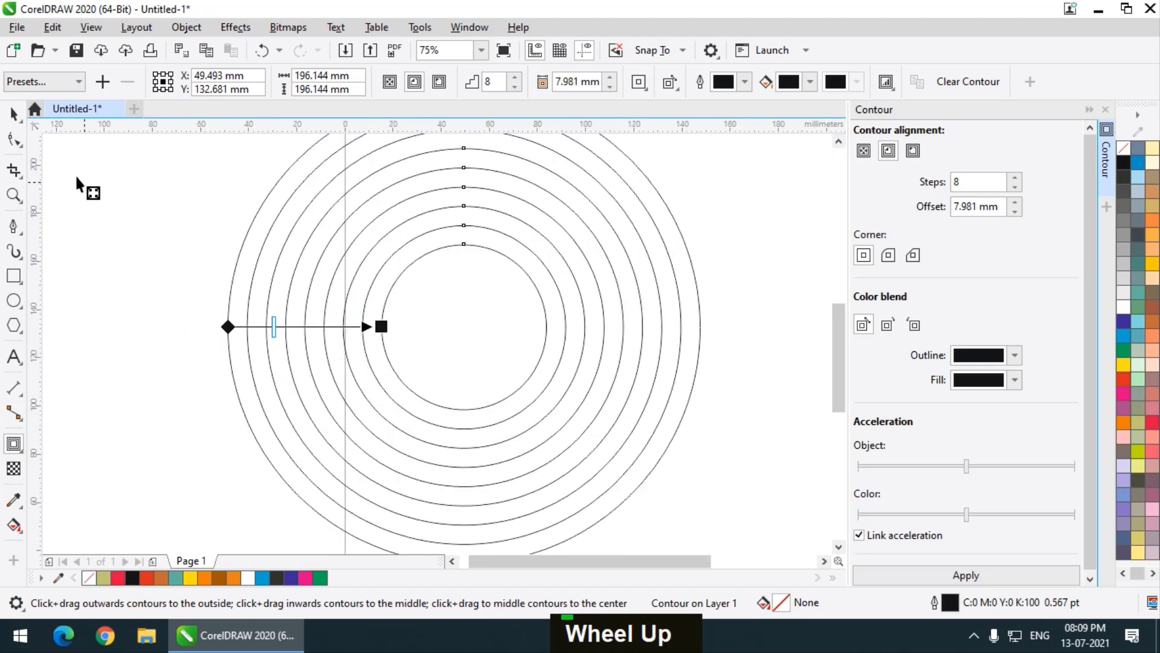
Fill the contoured circle with magenta (C0 M100 Y0 K0) and set the contour fill colour to yellow, C21 M0 Y91 K0.
click(21, 119)
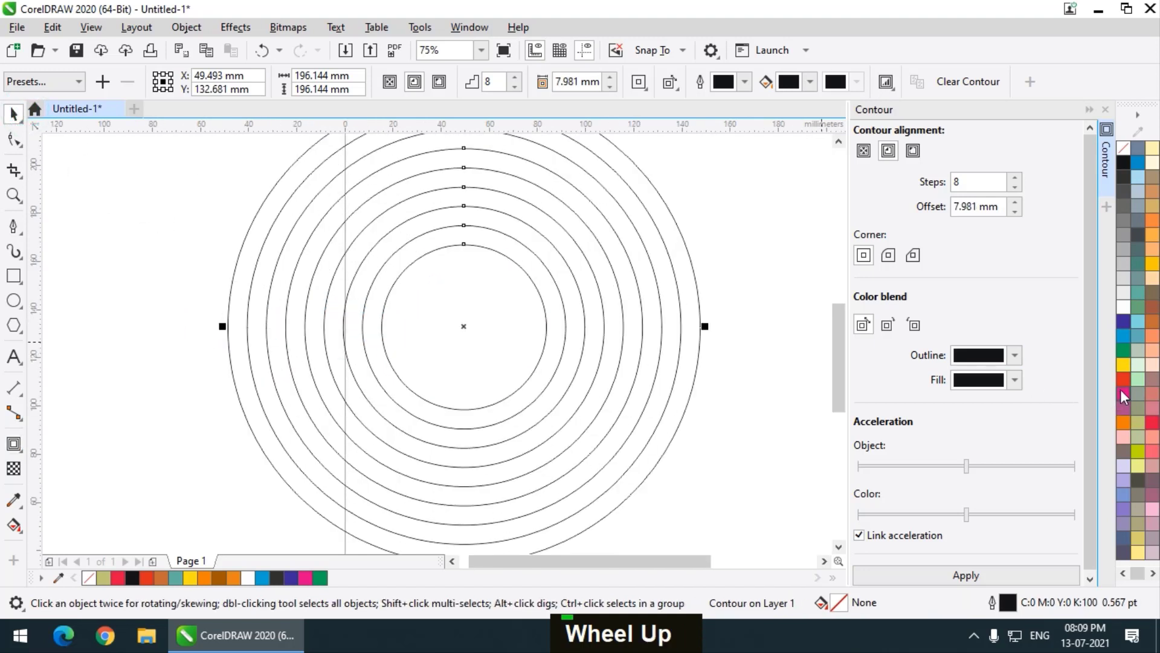
click(1122, 392)
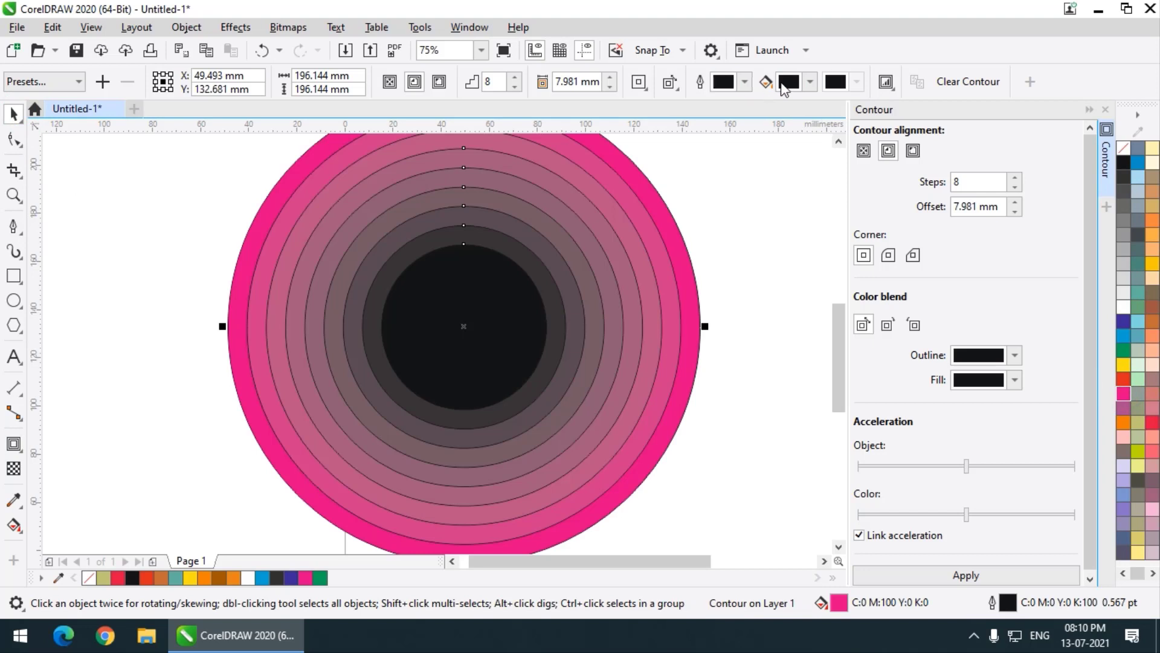
click(810, 83)
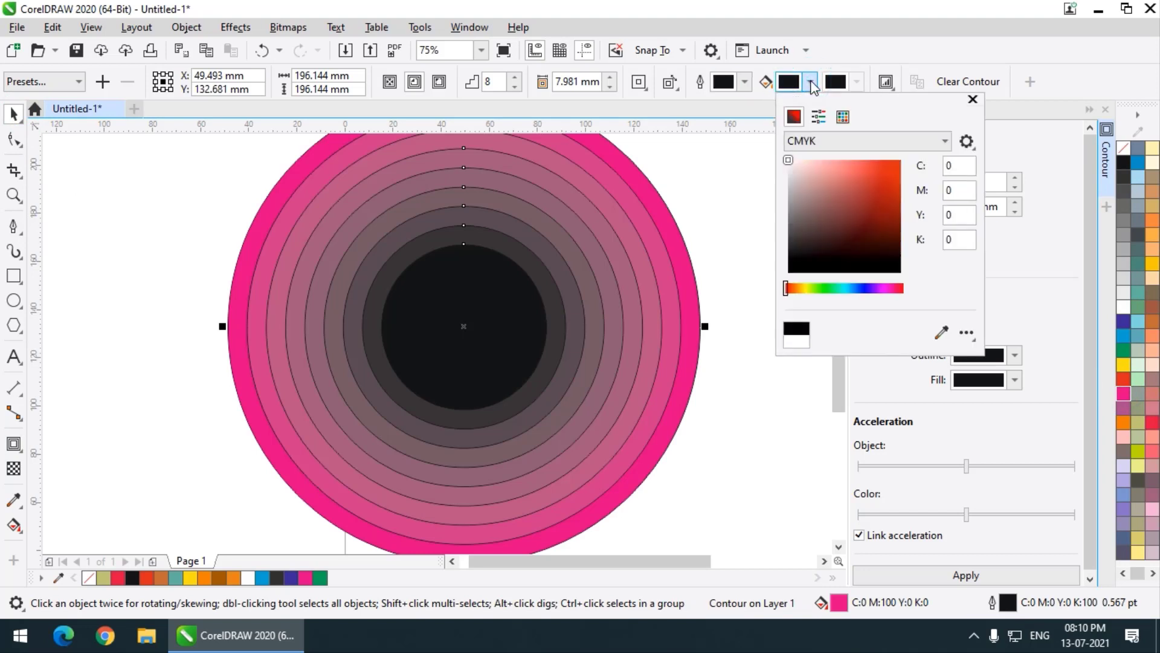
click(808, 289)
click(876, 168)
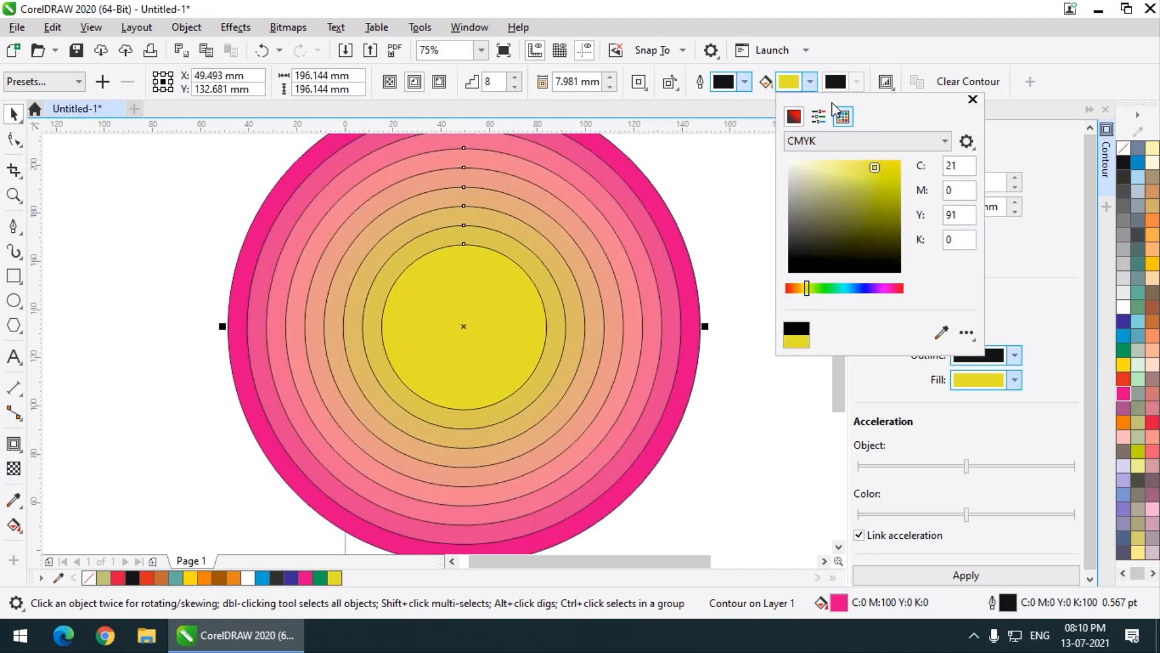
Set the circle's contour outline colour to blue, C73 M14 Y2 K0.
click(747, 88)
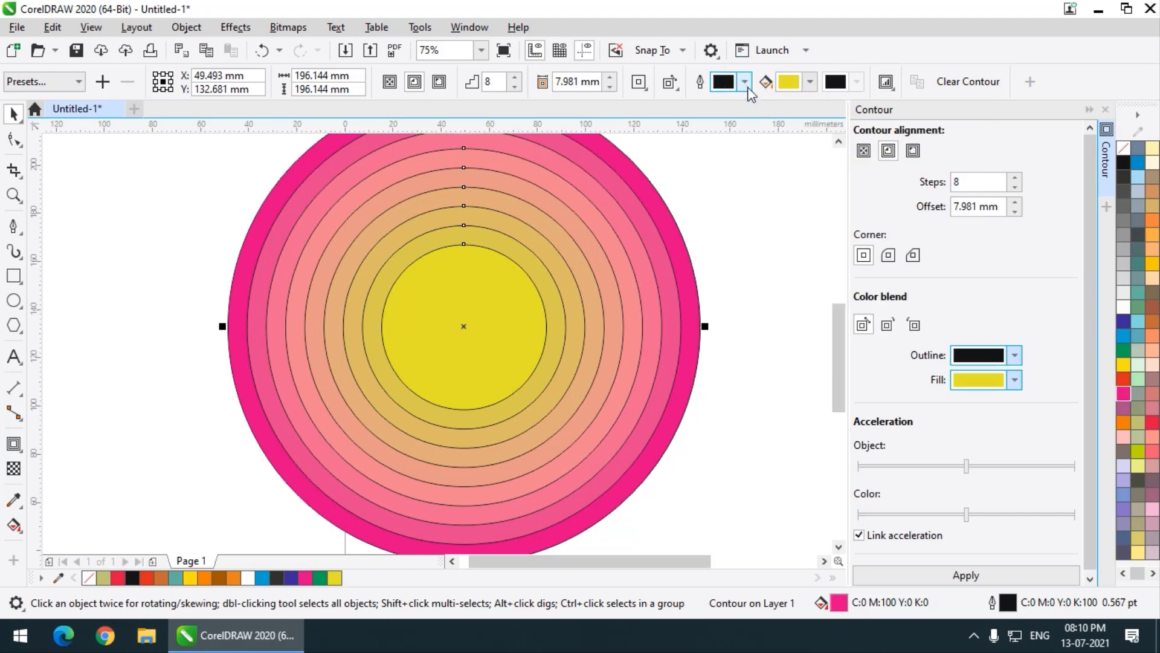
click(746, 83)
click(785, 288)
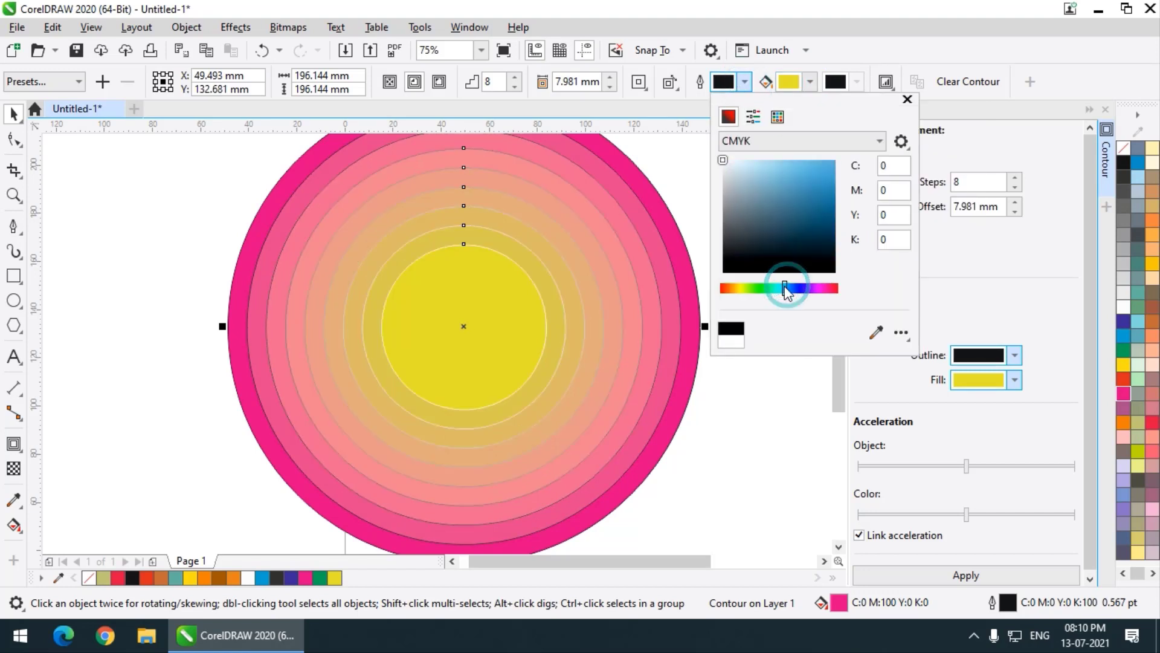
click(815, 175)
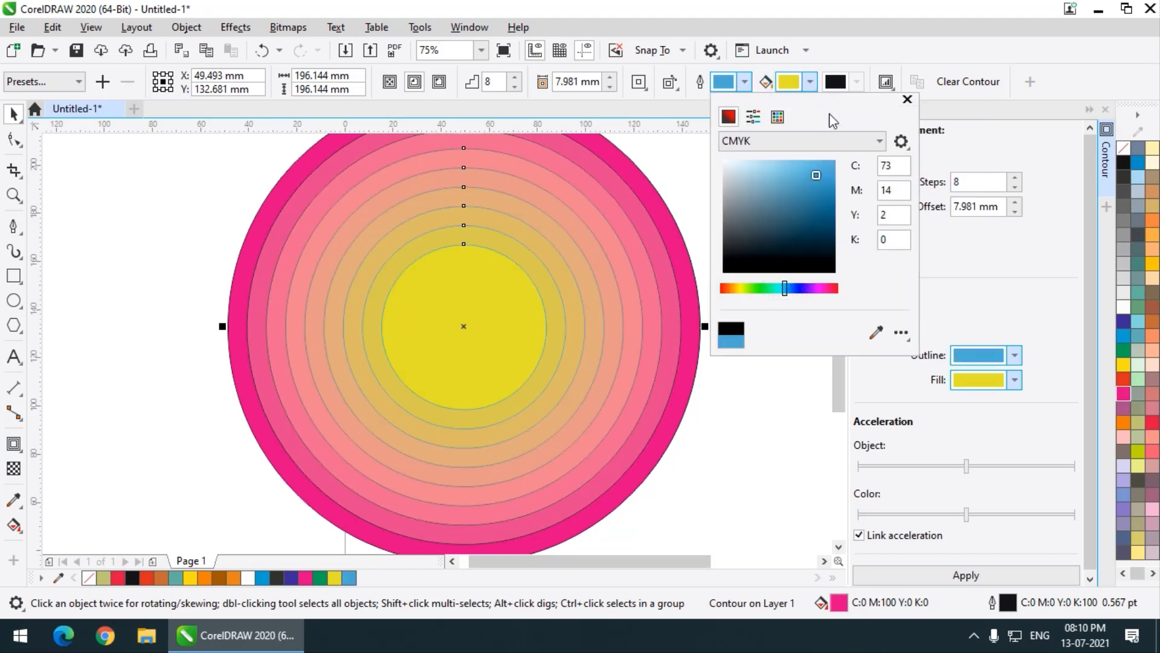
Move the contoured circle to the left so it straddles the page's left edge, centred at about X -55 mm, Y 152 mm.
click(13, 114)
scroll(327, 320, down, 1)
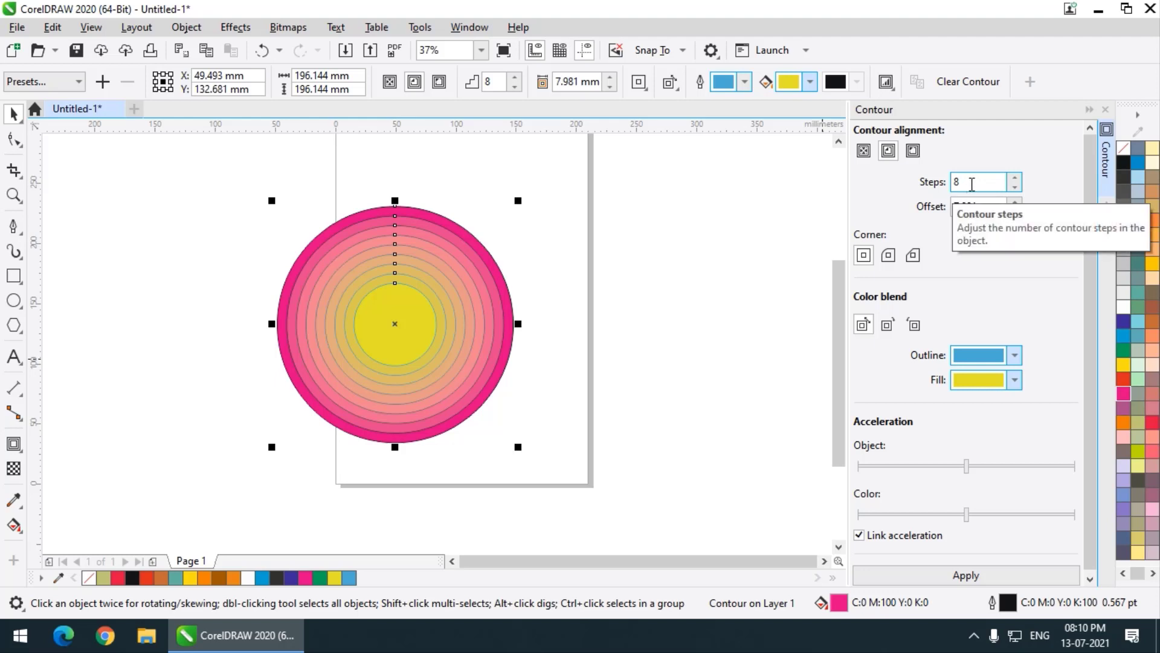
drag(435, 388, 310, 365)
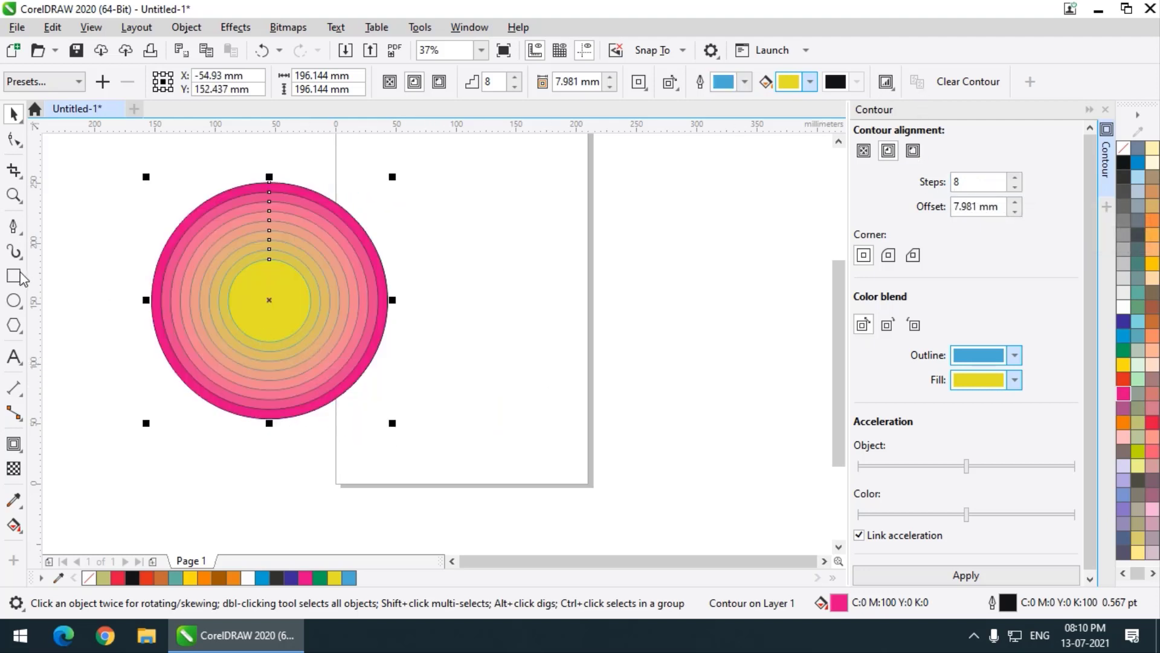
Draw a closed seven-point irregular shape about 279 by 216 mm with the Pen tool, right of the circle.
click(13, 232)
click(450, 250)
click(653, 185)
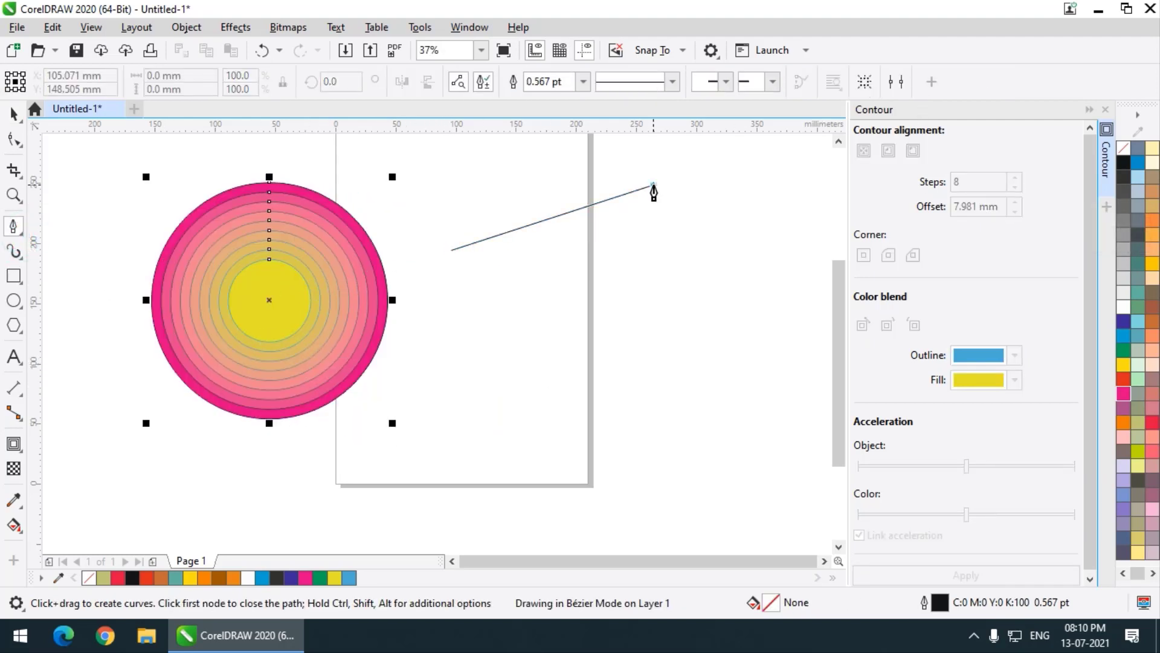
double_click(766, 257)
click(787, 374)
click(633, 444)
click(628, 317)
click(484, 396)
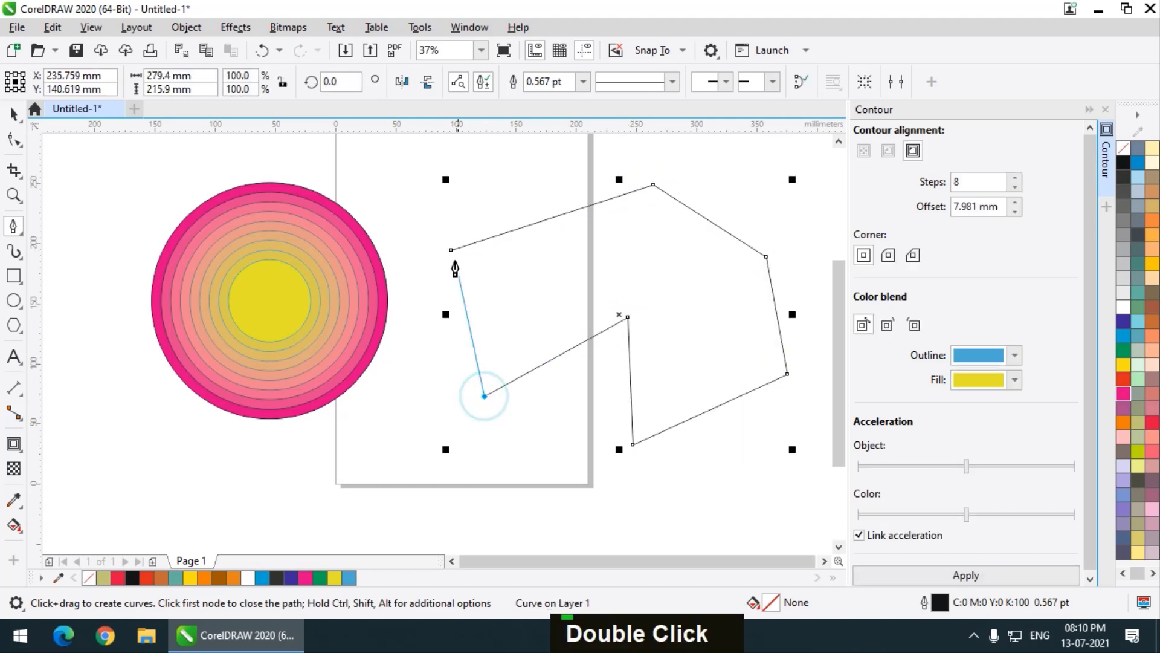
click(451, 250)
click(451, 250)
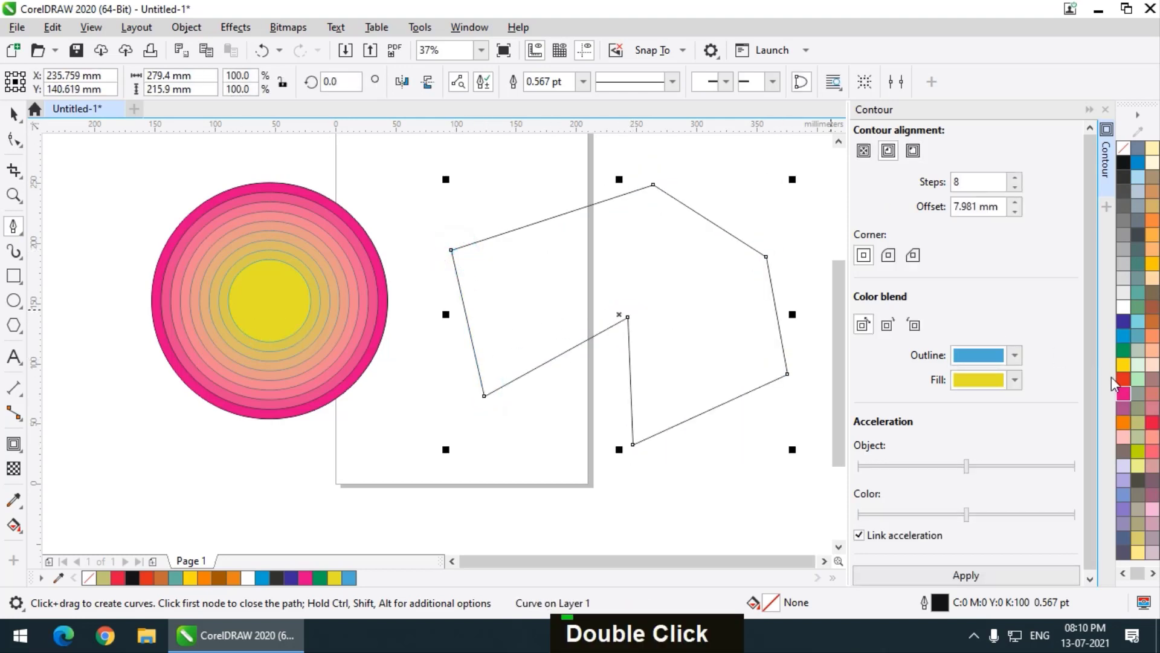
Apply an inside contour to the irregular shape with 8 steps and an offset of about 4.2 mm.
click(13, 444)
mouse_move(534, 226)
mouse_down()
mouse_move(575, 269)
mouse_move(529, 214)
mouse_move(552, 212)
mouse_up()
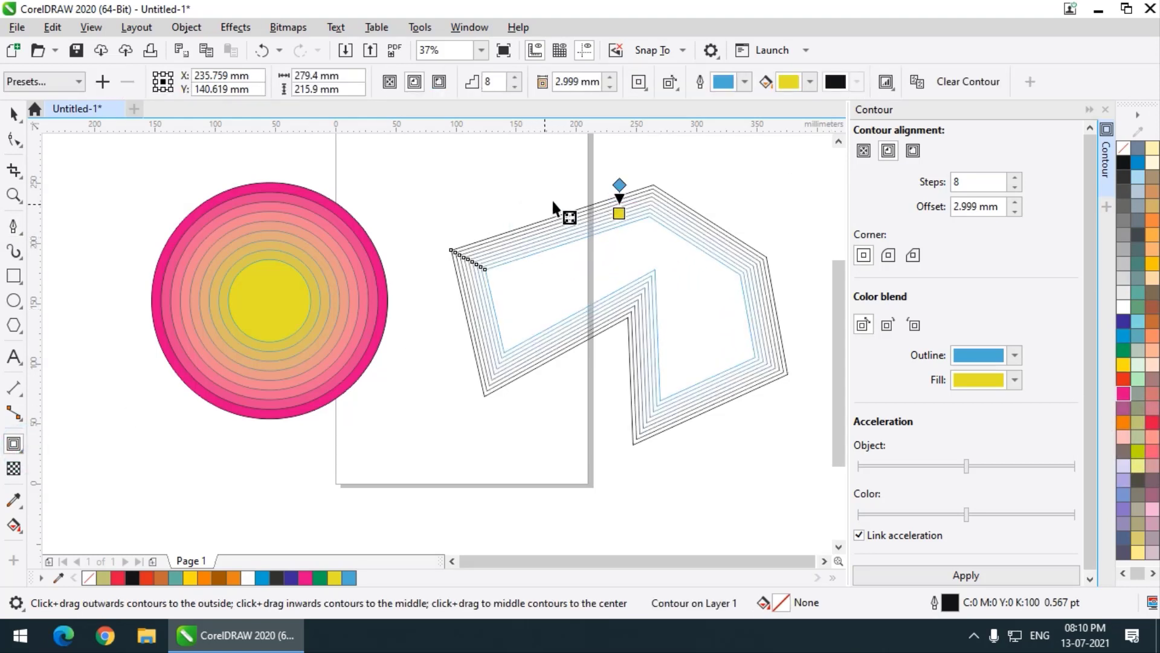
scroll(617, 206, up, 2)
drag(629, 228, 655, 270)
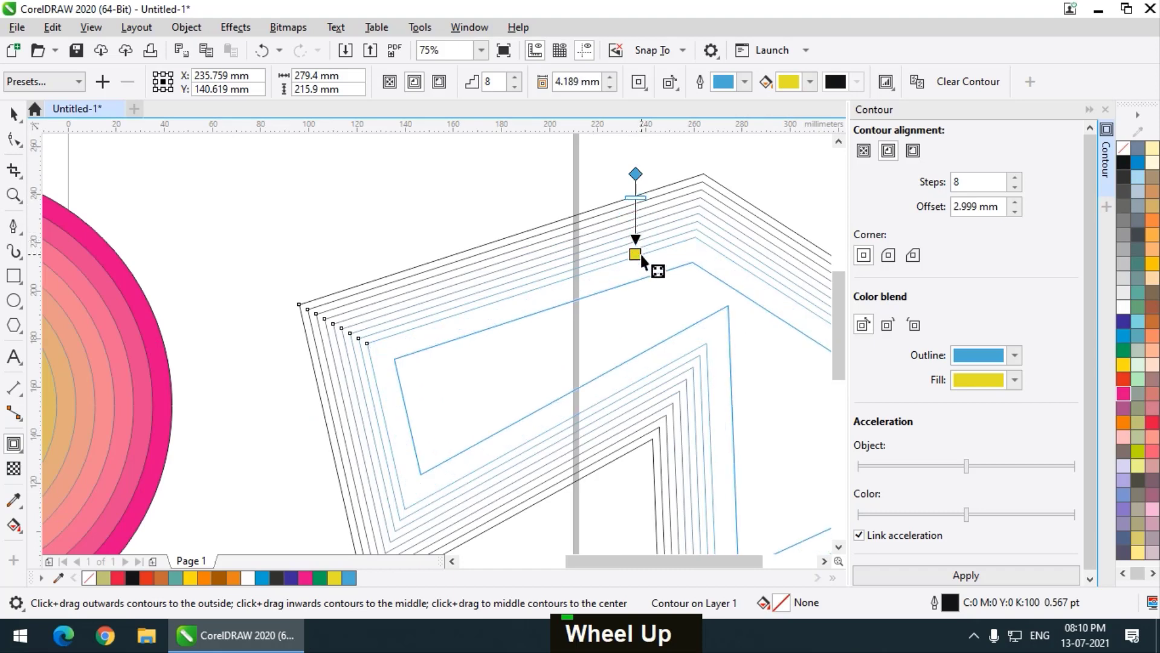
scroll(496, 290, down, 2)
scroll(572, 269, up, 2)
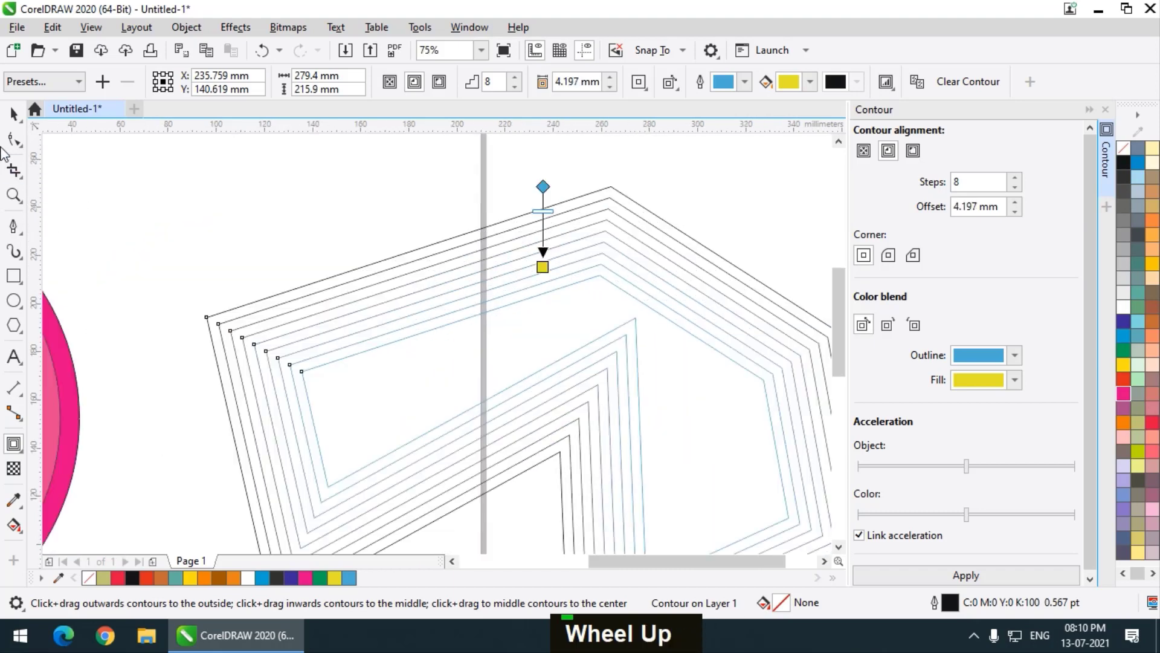
Fill the contoured irregular shape with a dusty mauve-brown palette colour.
click(13, 114)
scroll(459, 282, down, 2)
click(1153, 379)
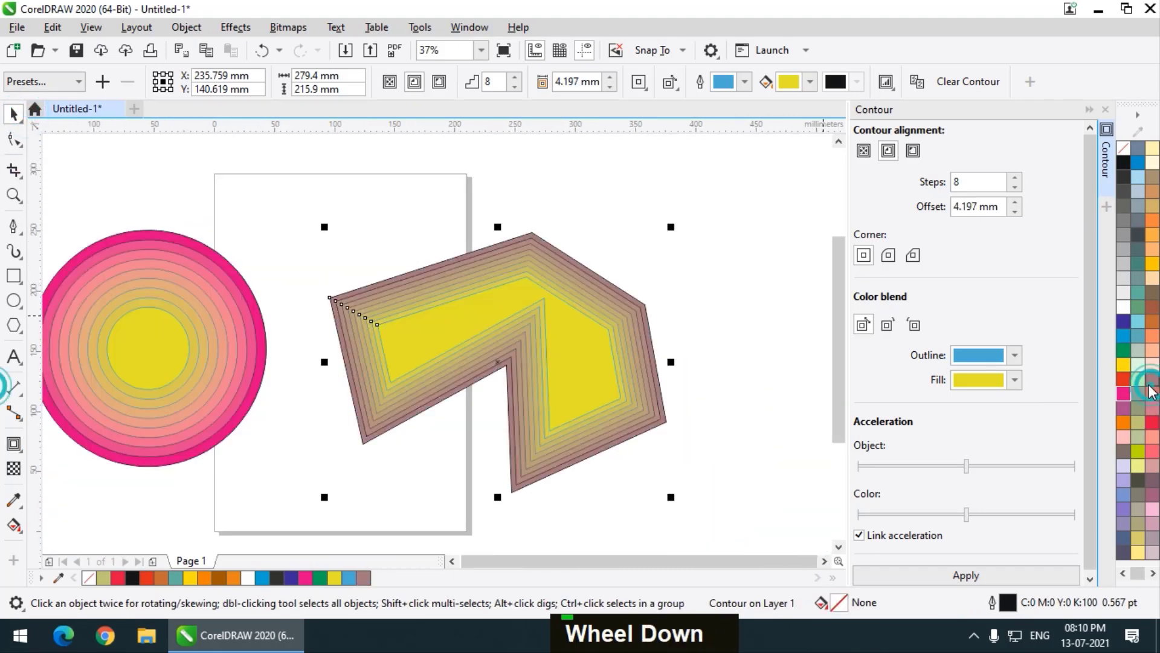
Draw a six-sided polygon about 222 by 257 mm to the lower right of the irregular shape.
click(161, 355)
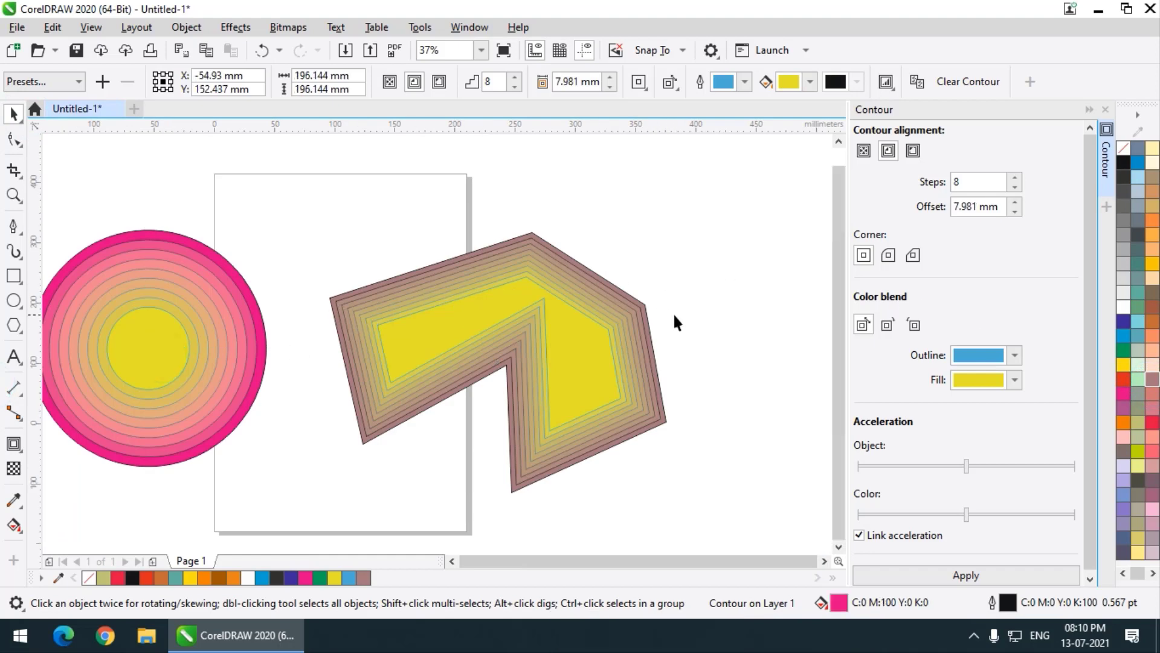
scroll(502, 292, up, 2)
scroll(362, 206, down, 2)
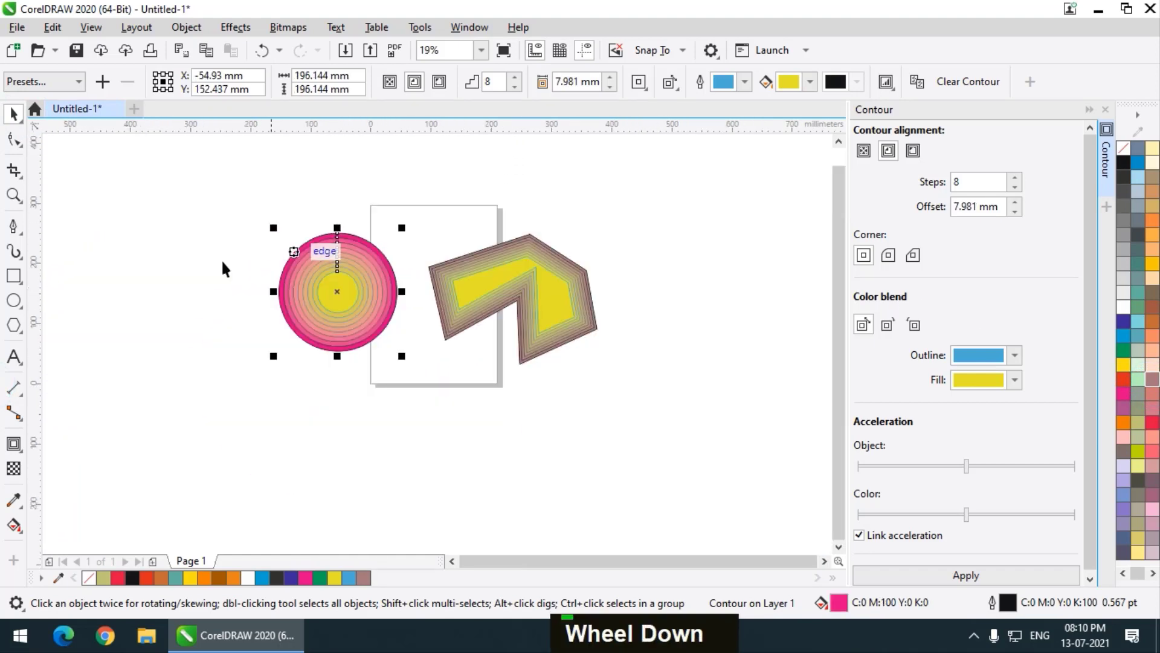
click(13, 325)
drag(660, 308, 805, 473)
scroll(411, 326, down, 2)
scroll(601, 338, up, 2)
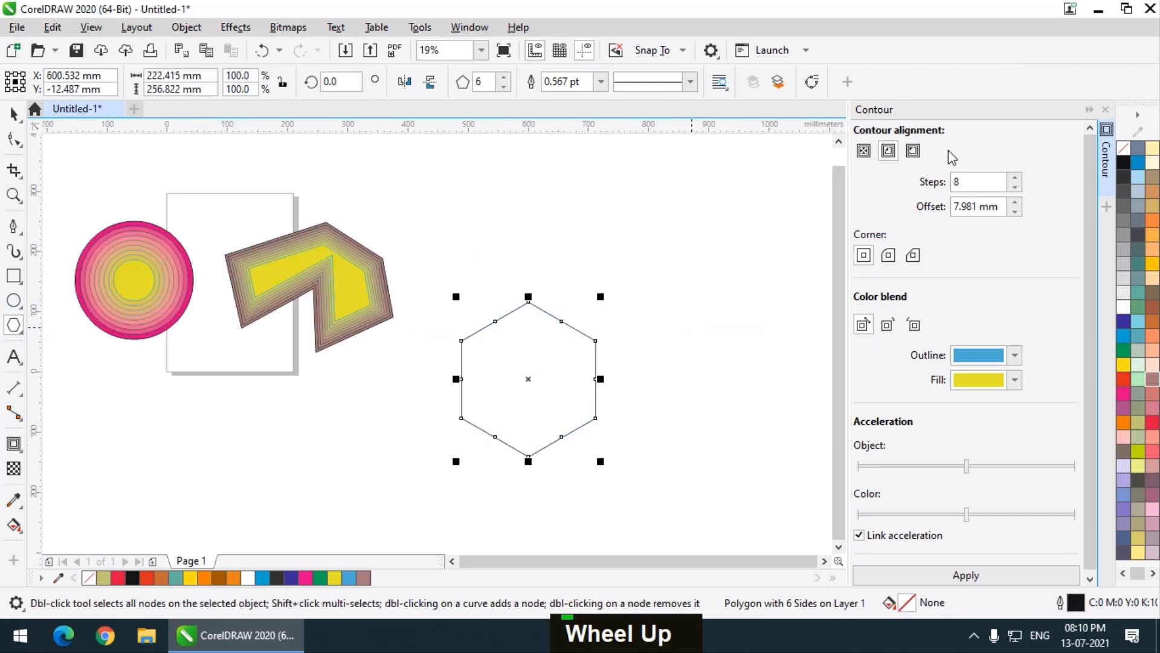
Apply an outside contour to the hexagon with 4 steps and a 7.981 mm offset.
click(911, 151)
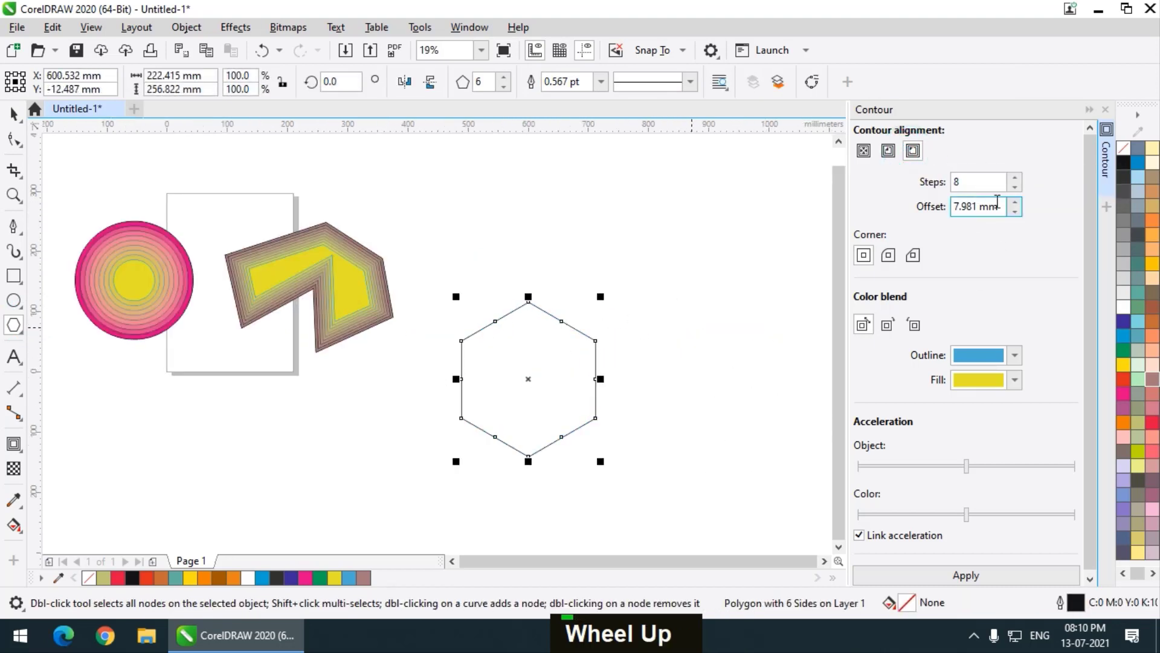
double_click(1013, 183)
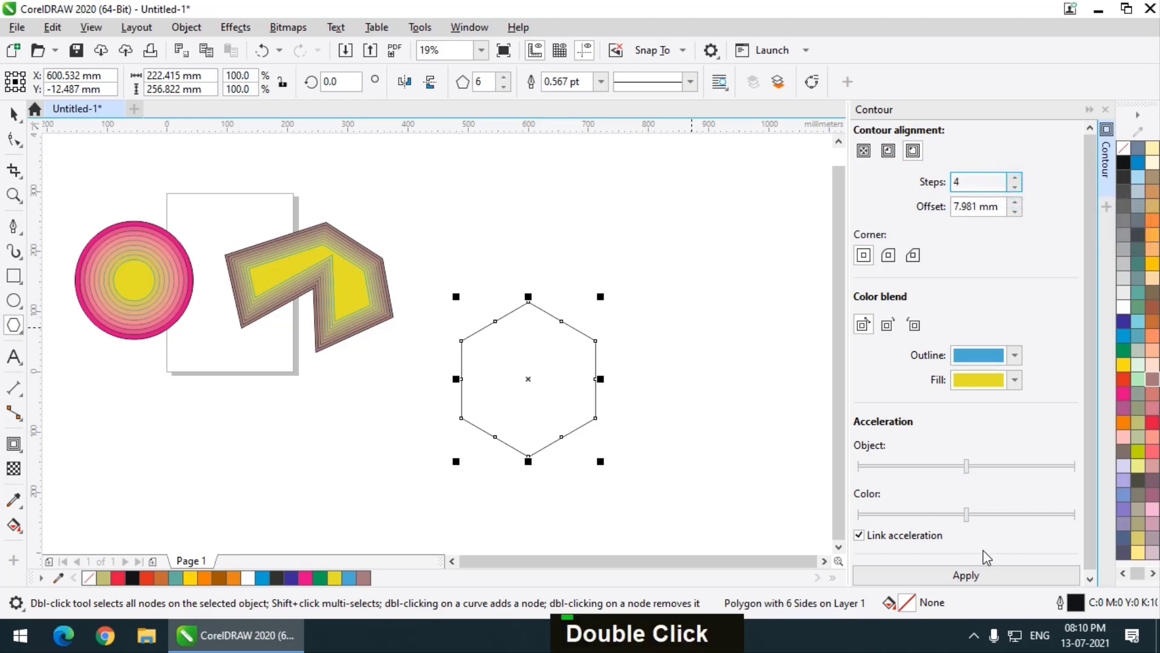
click(984, 575)
scroll(528, 324, up, 2)
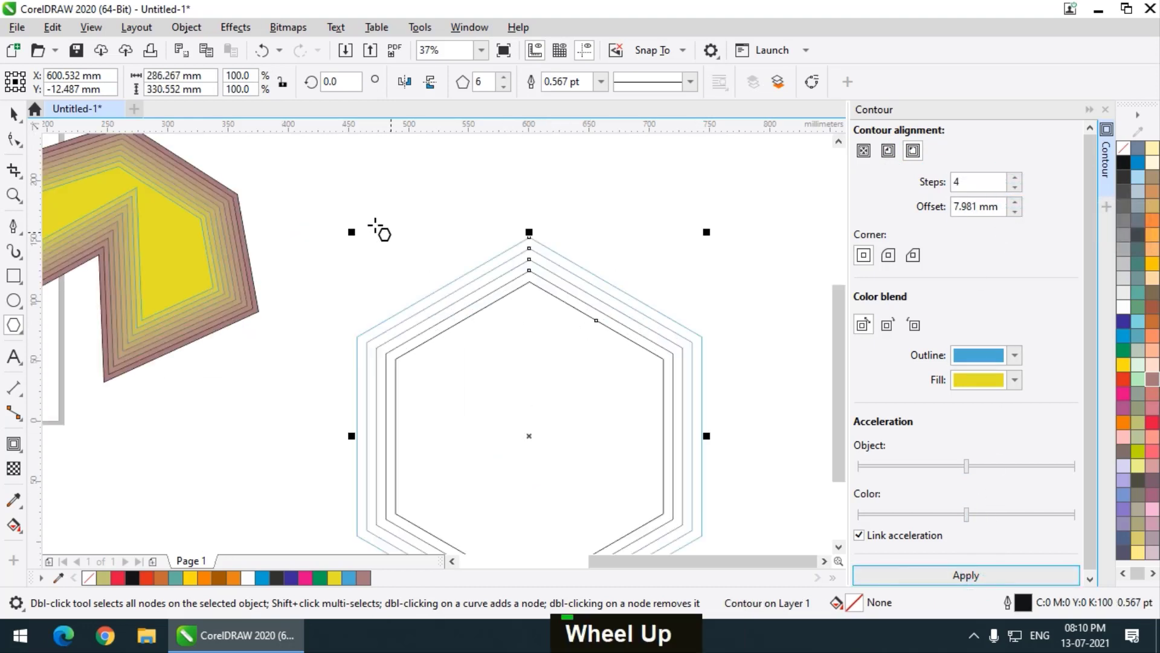
scroll(633, 261, down, 2)
click(14, 113)
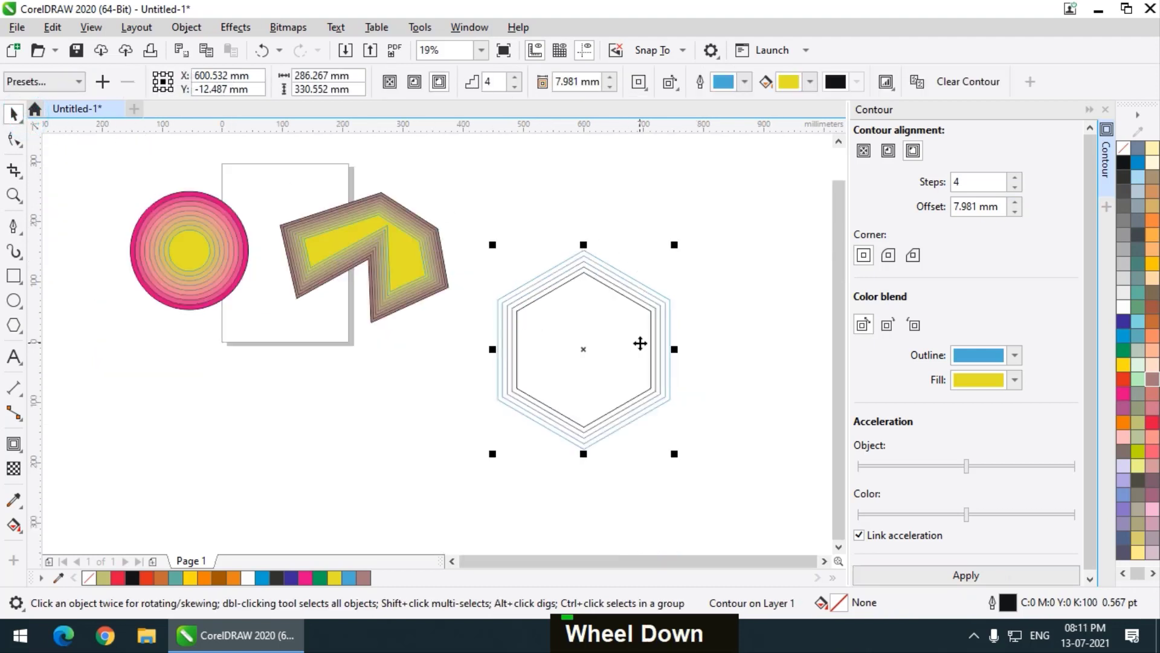
Fill the contoured hexagon with the red palette colour.
click(641, 342)
click(1124, 378)
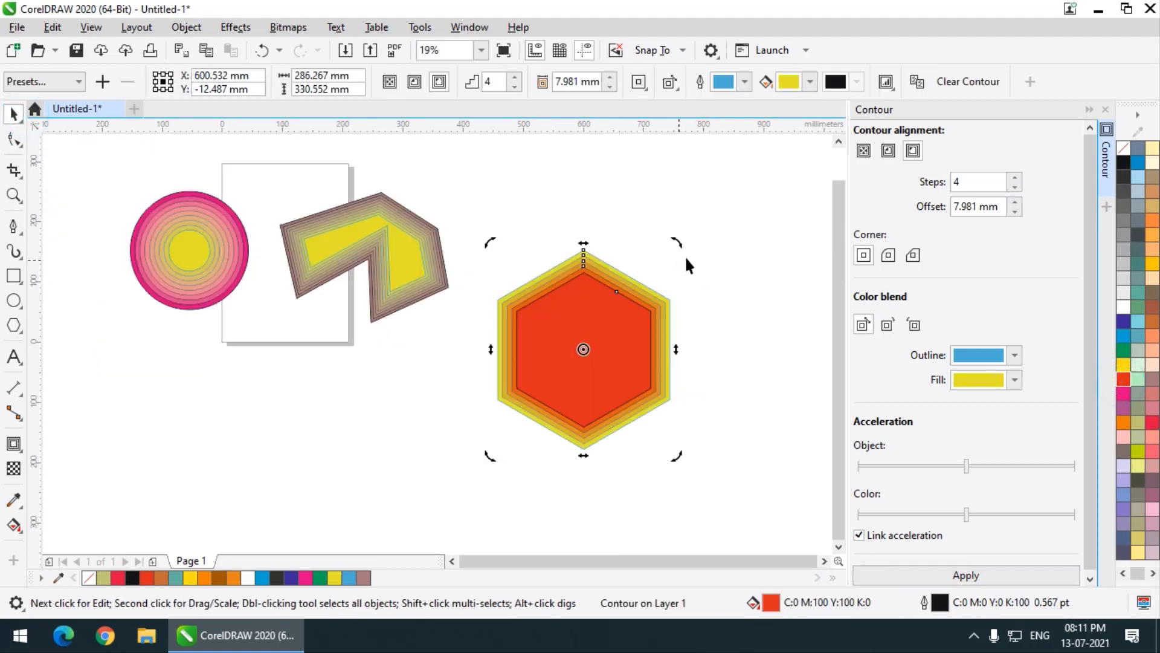
click(695, 251)
Enlarge the contoured hexagon to about 383 by 443 mm and remove its outline.
double_click(634, 298)
drag(655, 266, 591, 293)
scroll(591, 293, down, 1)
scroll(613, 288, up, 1)
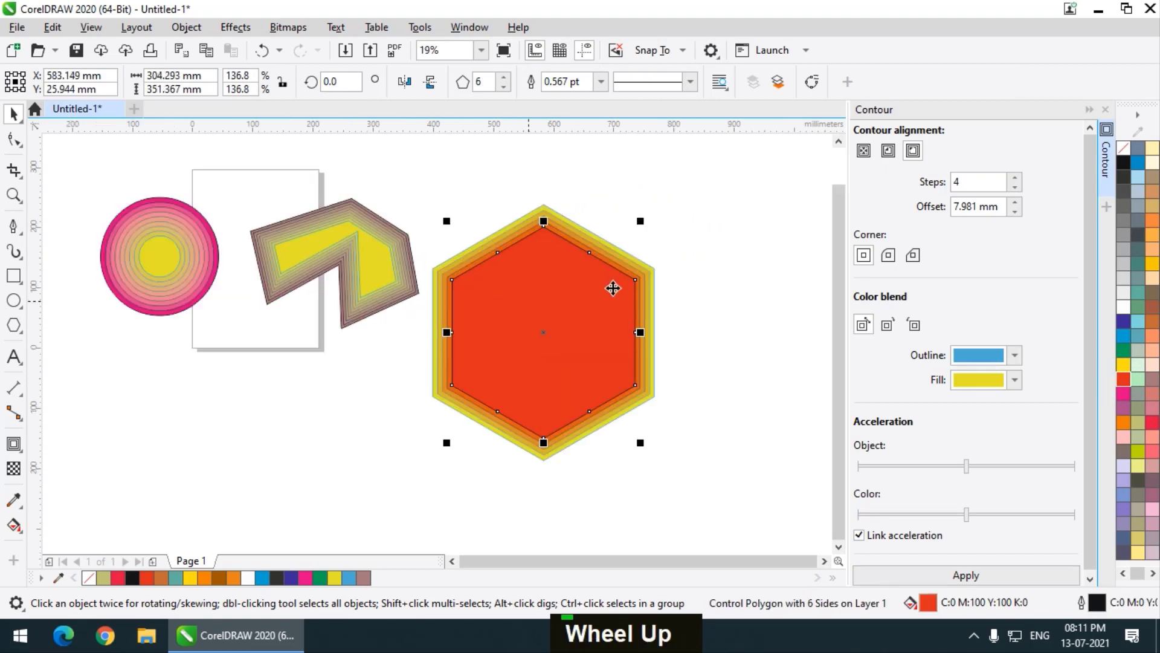
right_click(1121, 151)
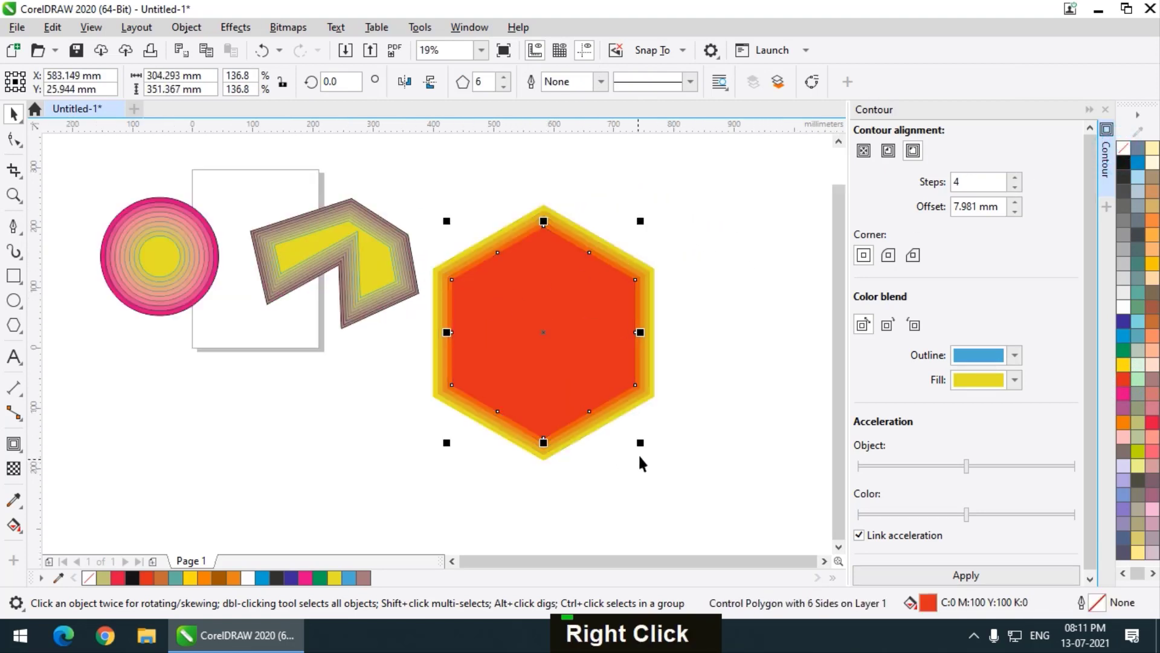
Add the artistic text "Graphics" in the empty area below the contoured circle.
click(368, 256)
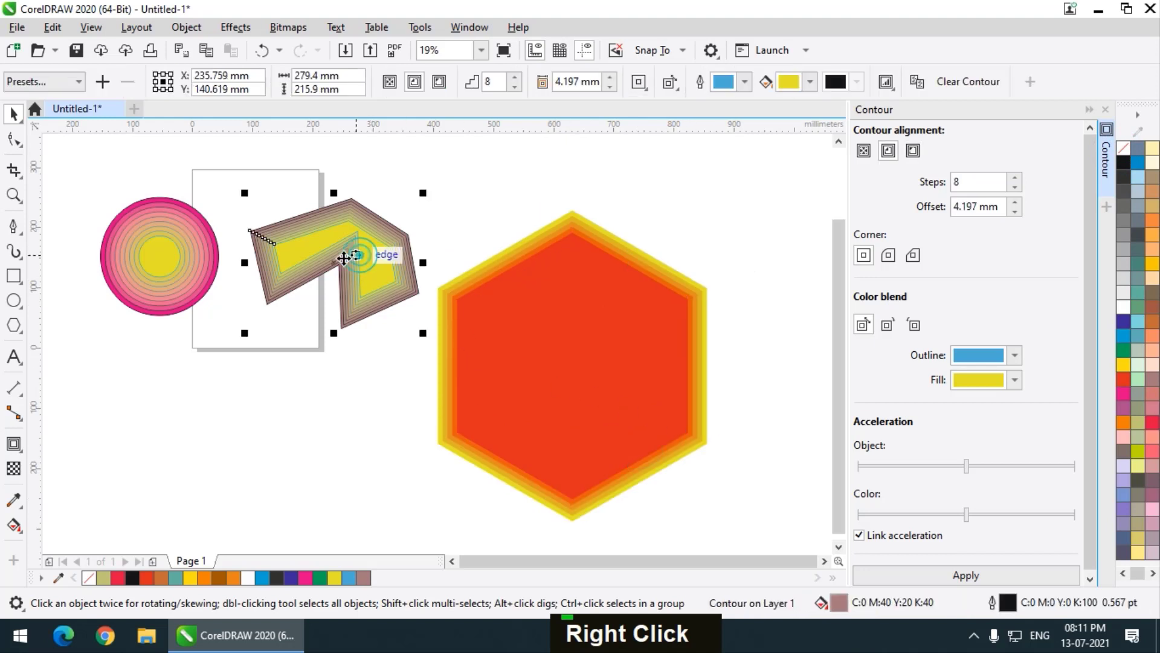
scroll(522, 269, down, 1)
scroll(439, 275, up, 1)
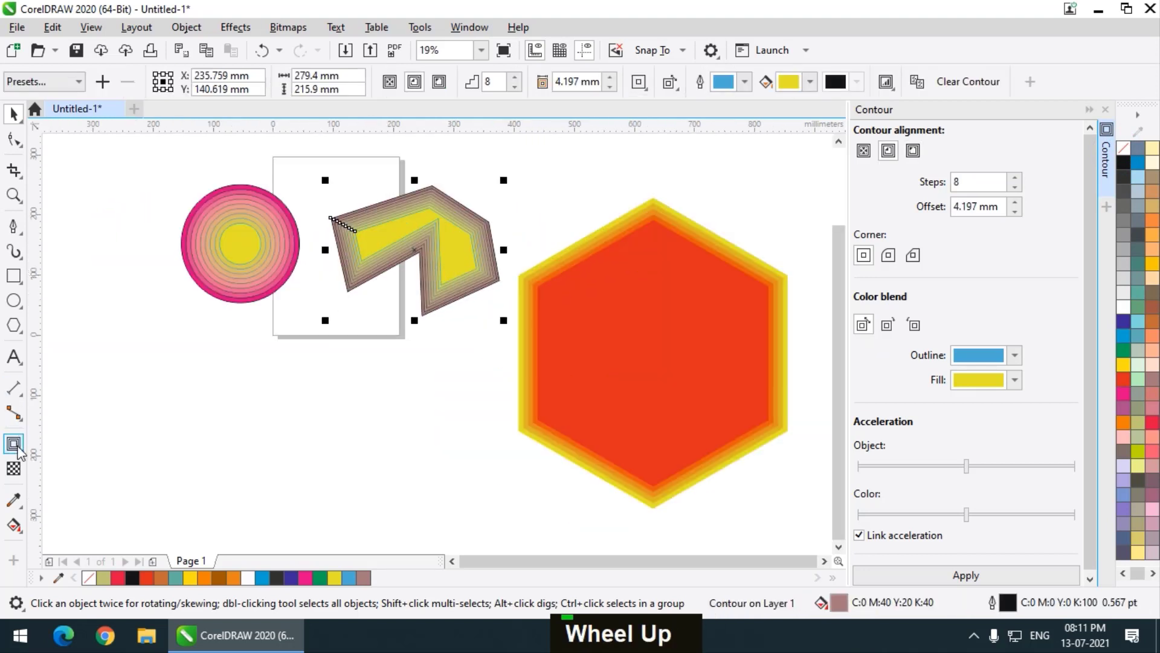
click(12, 356)
double_click(253, 422)
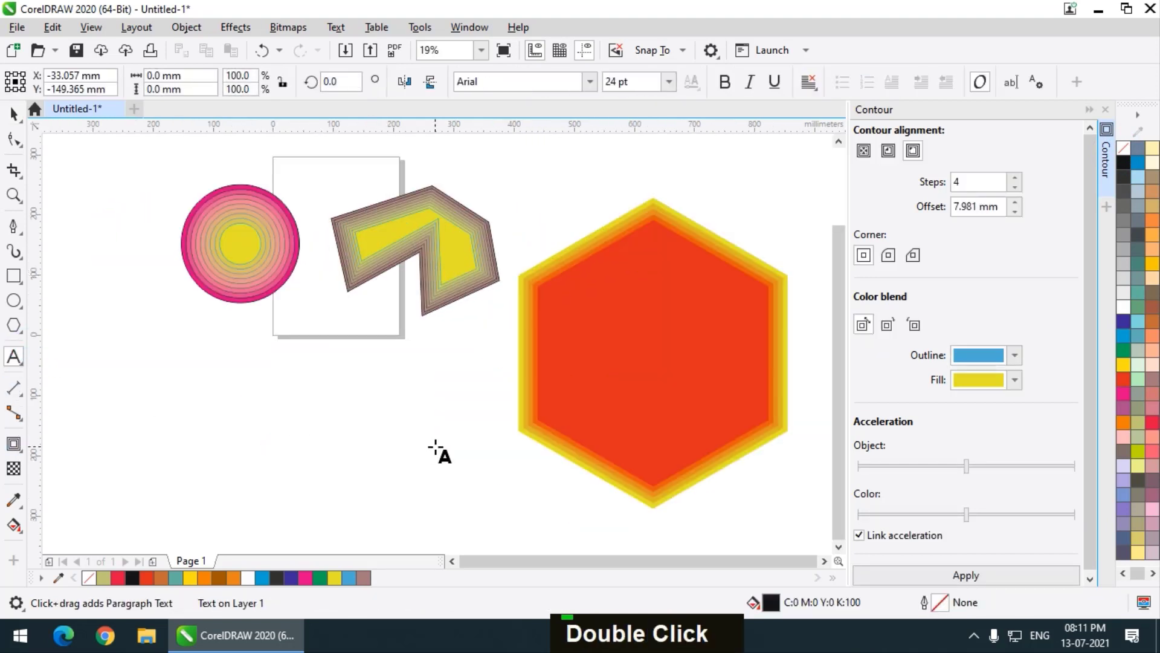
text(Gr)
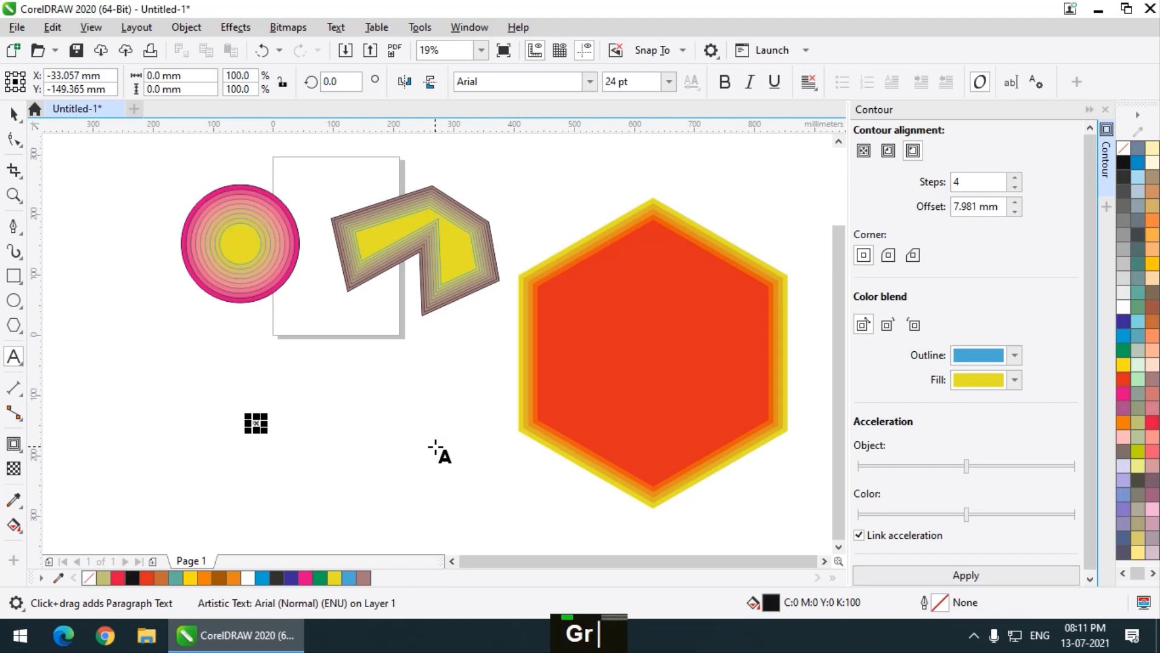
text(ap)
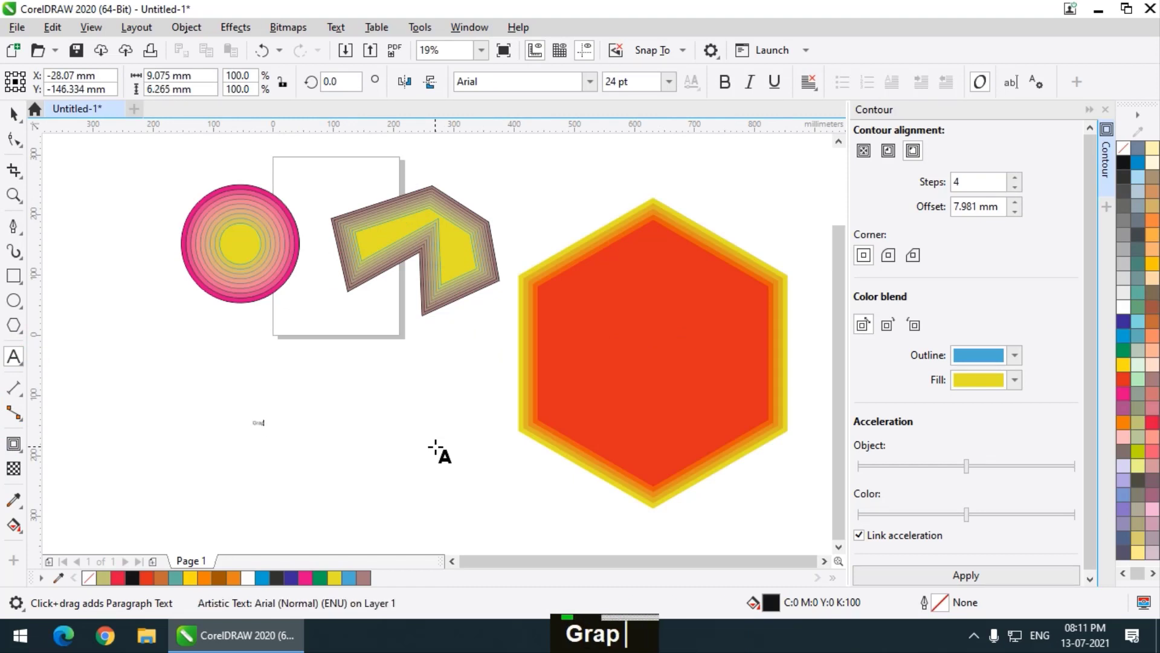
text(hics)
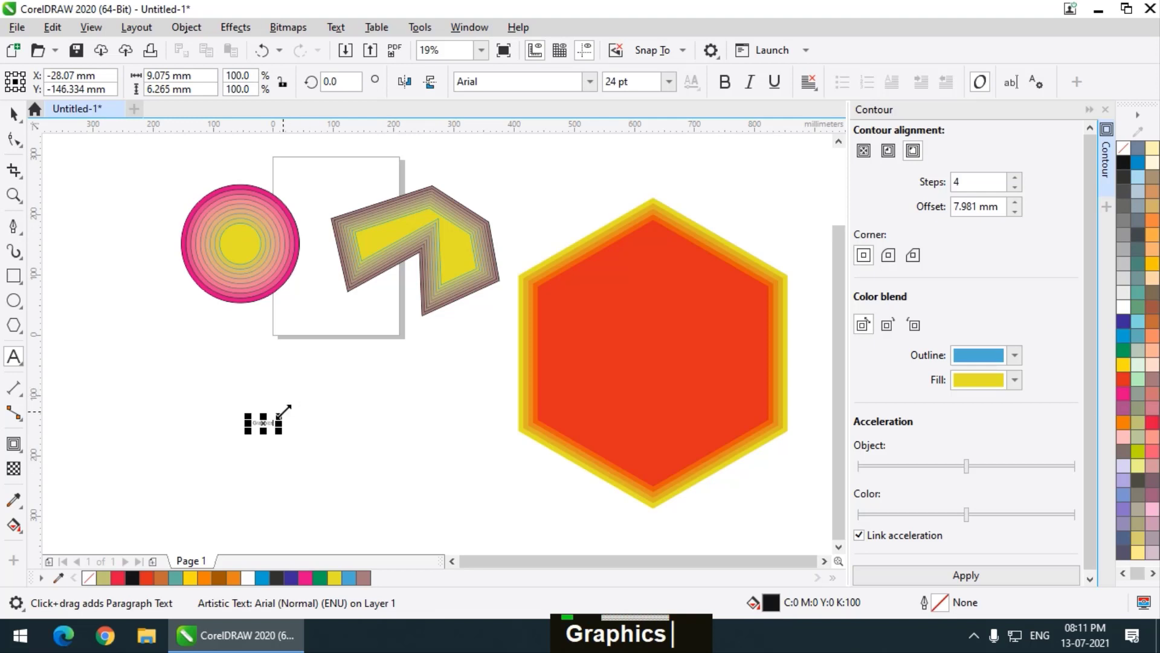
Enlarge the "Graphics" text to about 224 by 53 mm and place it just below the circle.
drag(284, 411, 302, 340)
click(17, 115)
drag(334, 406, 297, 369)
Shrink the contoured hexagon to roughly half its size and shift the irregular shape toward the circle.
click(661, 405)
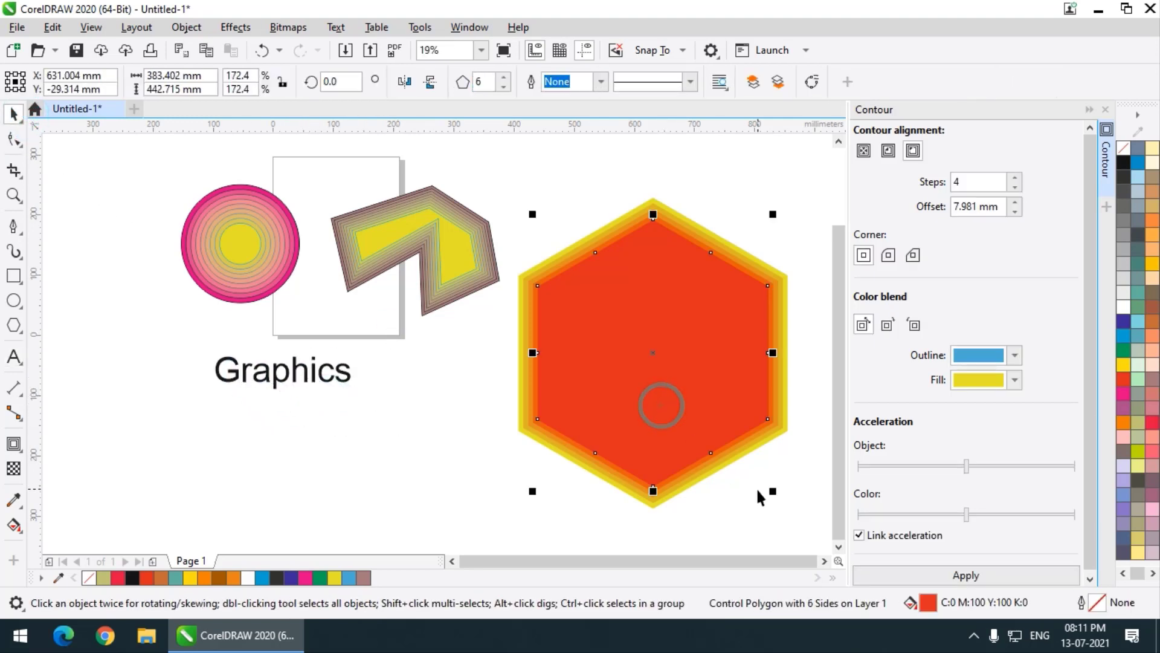
drag(762, 491, 634, 332)
click(453, 259)
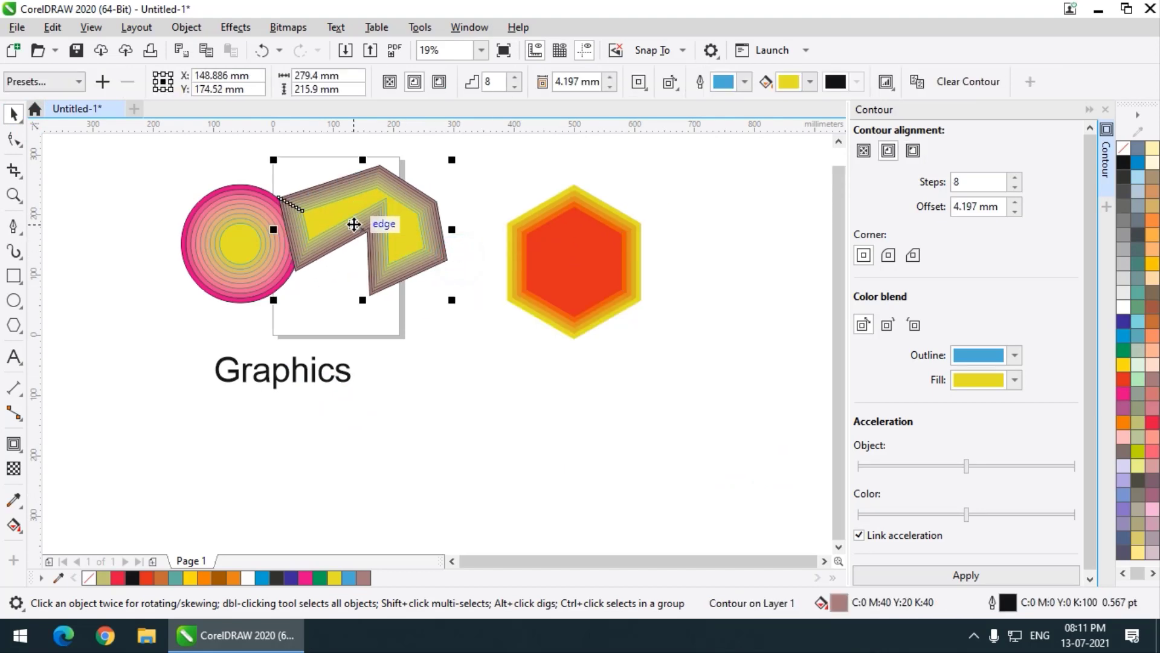
Remove the outline of the contoured irregular shape and move it up over the page's top edge.
scroll(354, 226, up, 2)
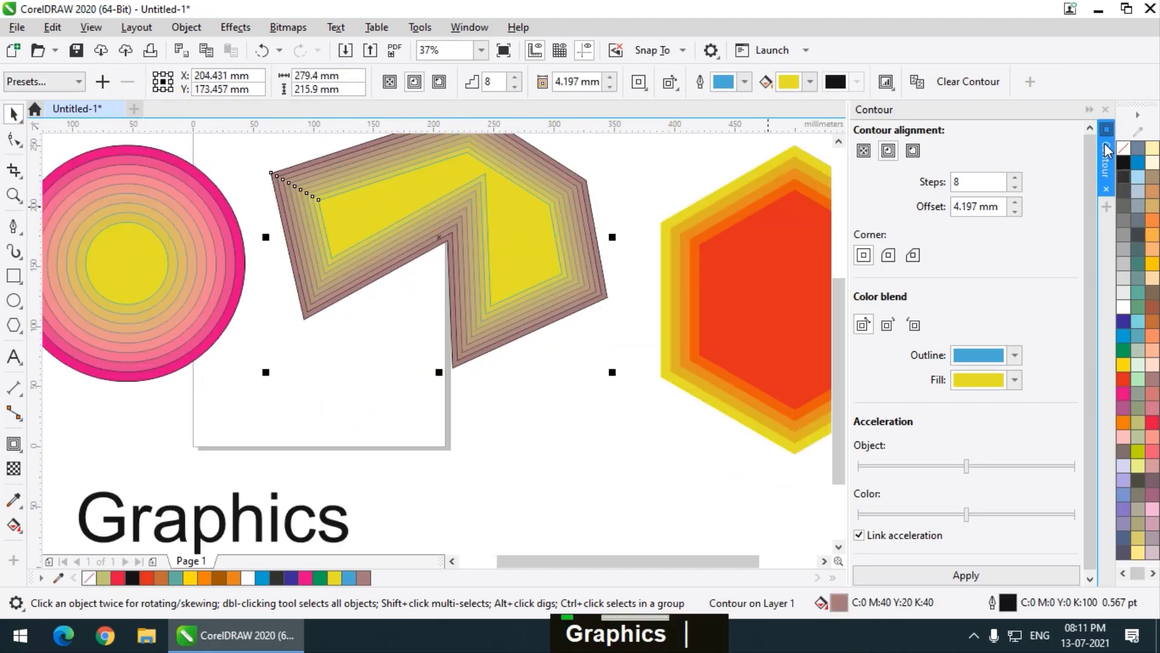
right_click(1123, 147)
scroll(423, 318, down, 2)
drag(490, 309, 471, 258)
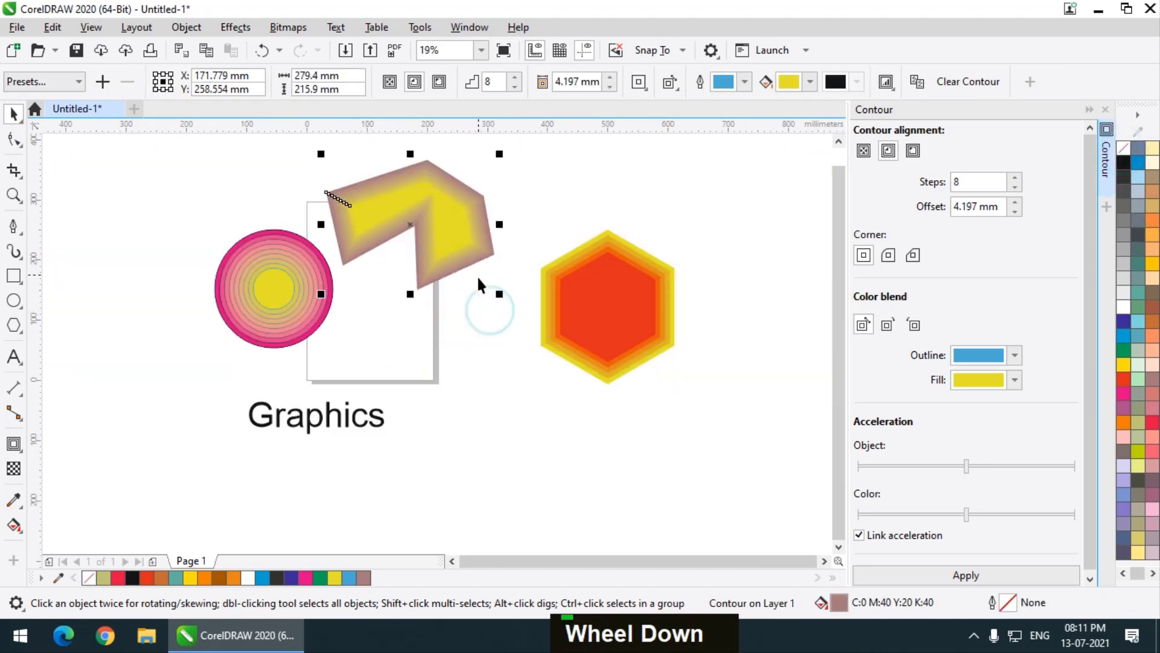
Set the "Graphics" text in Montserrat ExtraBold and enlarge it to about 350 by 76 mm at the page's lower edge.
drag(342, 422, 400, 368)
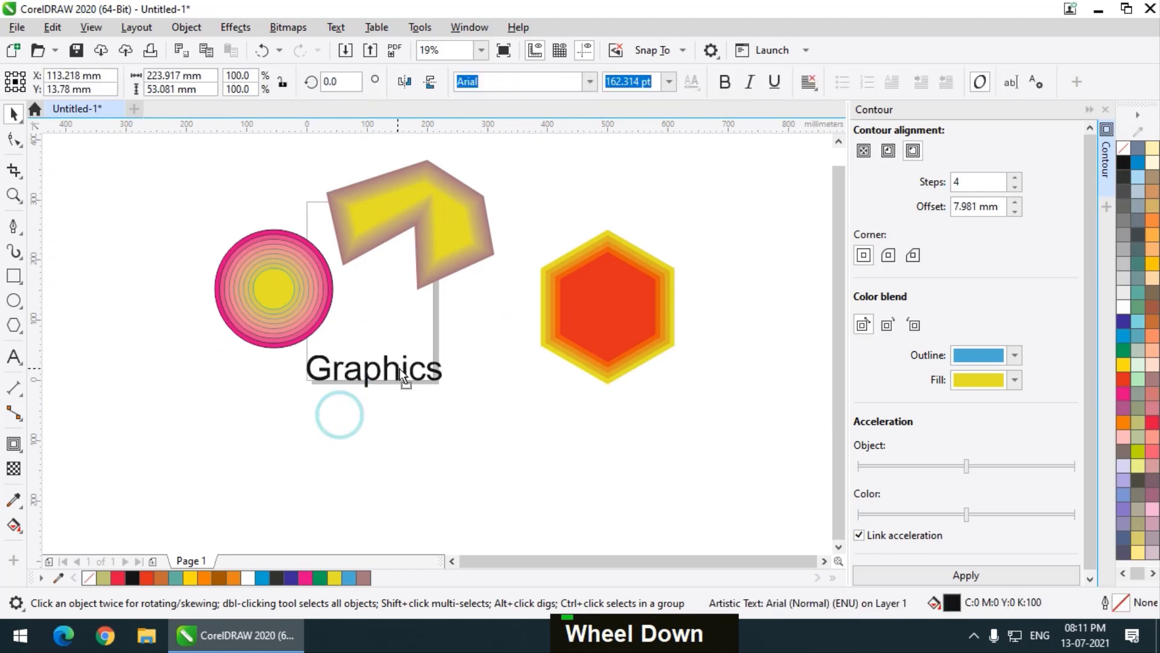
click(621, 79)
click(590, 81)
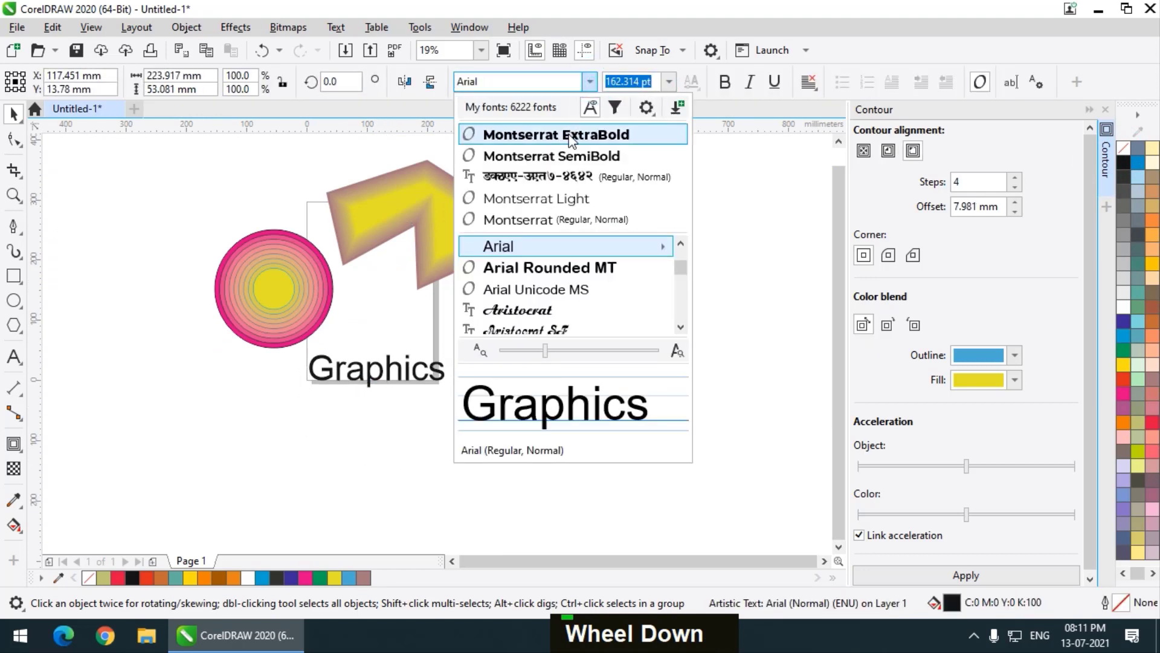
click(571, 138)
drag(476, 347, 529, 309)
drag(435, 370, 448, 370)
Give the "Graphics" text a black outline and no fill.
scroll(450, 362, up, 3)
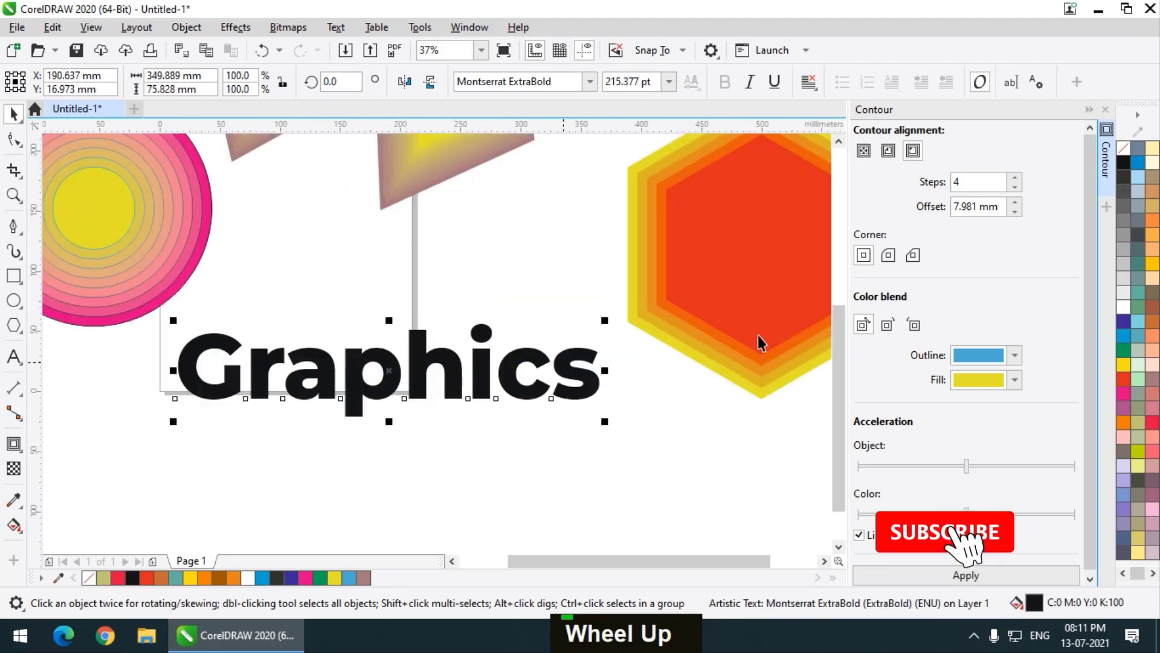
right_click(1124, 162)
click(1124, 148)
Apply an inside contour to the "Graphics" text with 4 steps and an offset of about 1.008 mm.
click(12, 446)
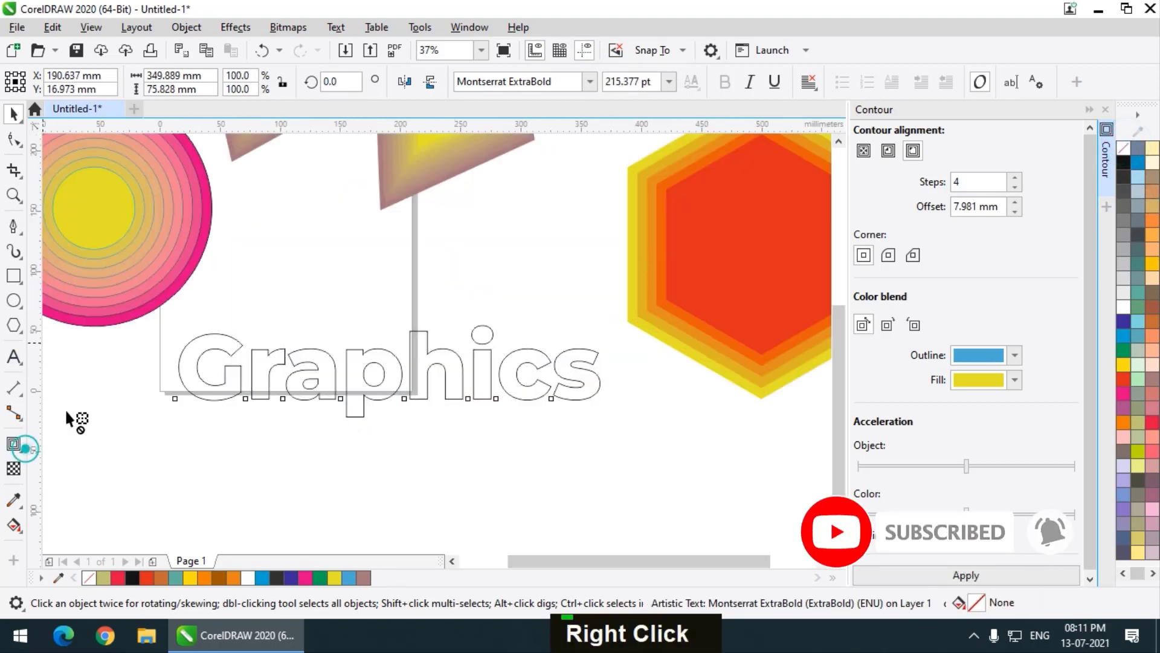
scroll(199, 380, up, 4)
drag(184, 353, 212, 347)
scroll(194, 353, up, 4)
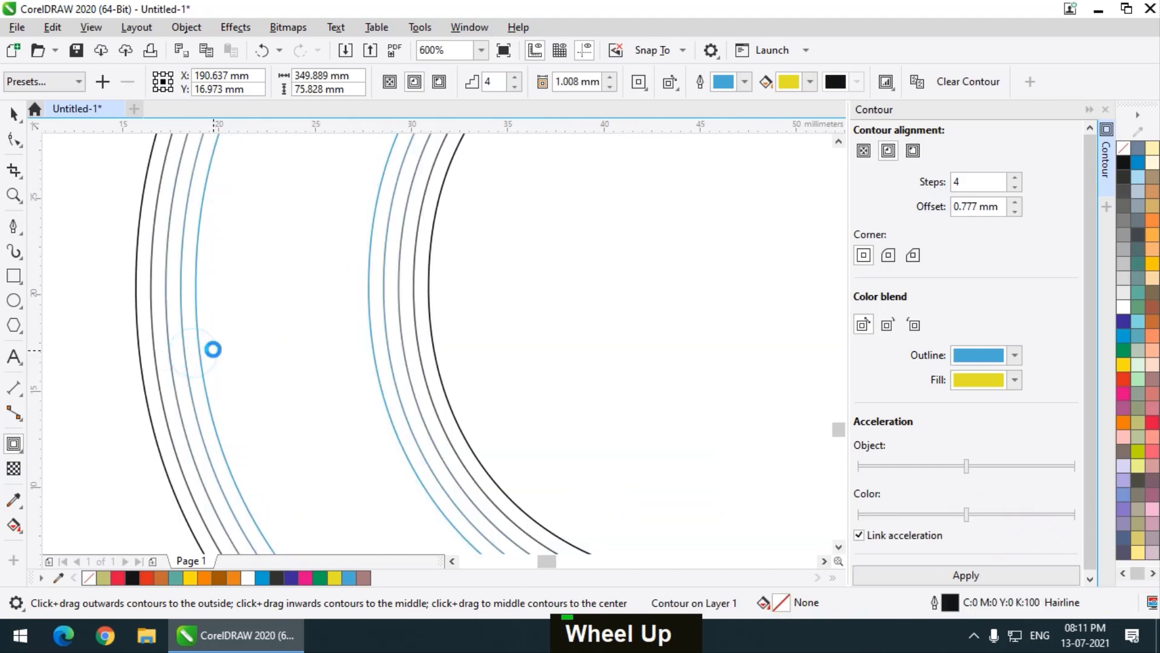
Fill the contoured text with the crimson palette colour (C0 M100 Y60 K0) and remove its outline.
scroll(200, 387, down, 5)
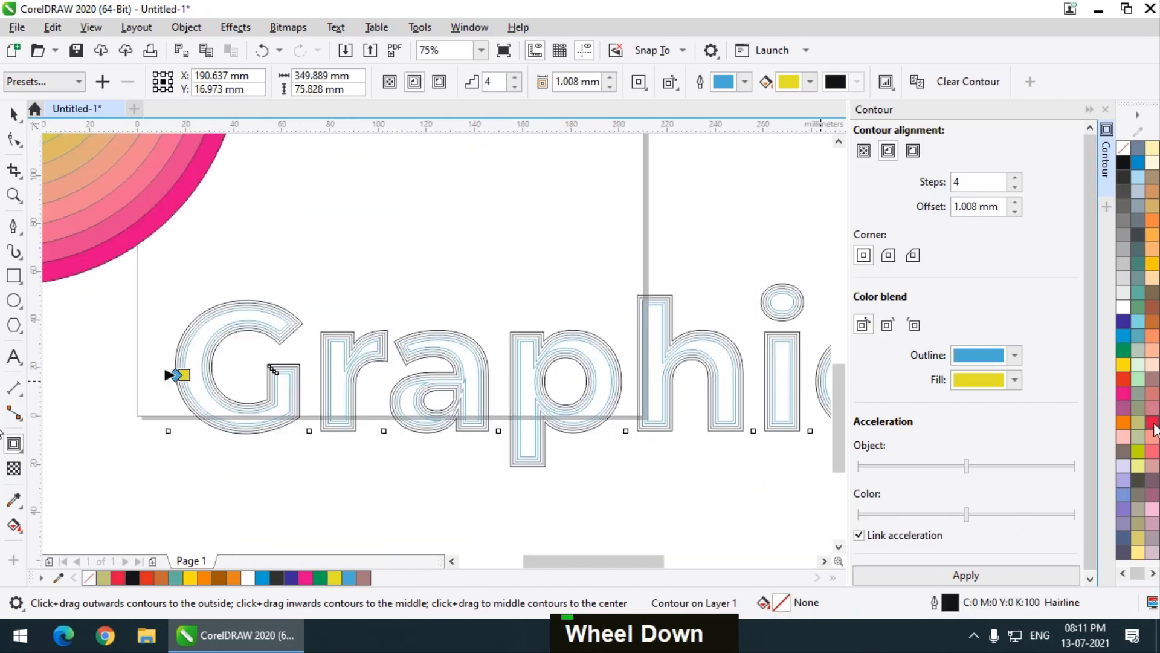
scroll(233, 361, down, 1)
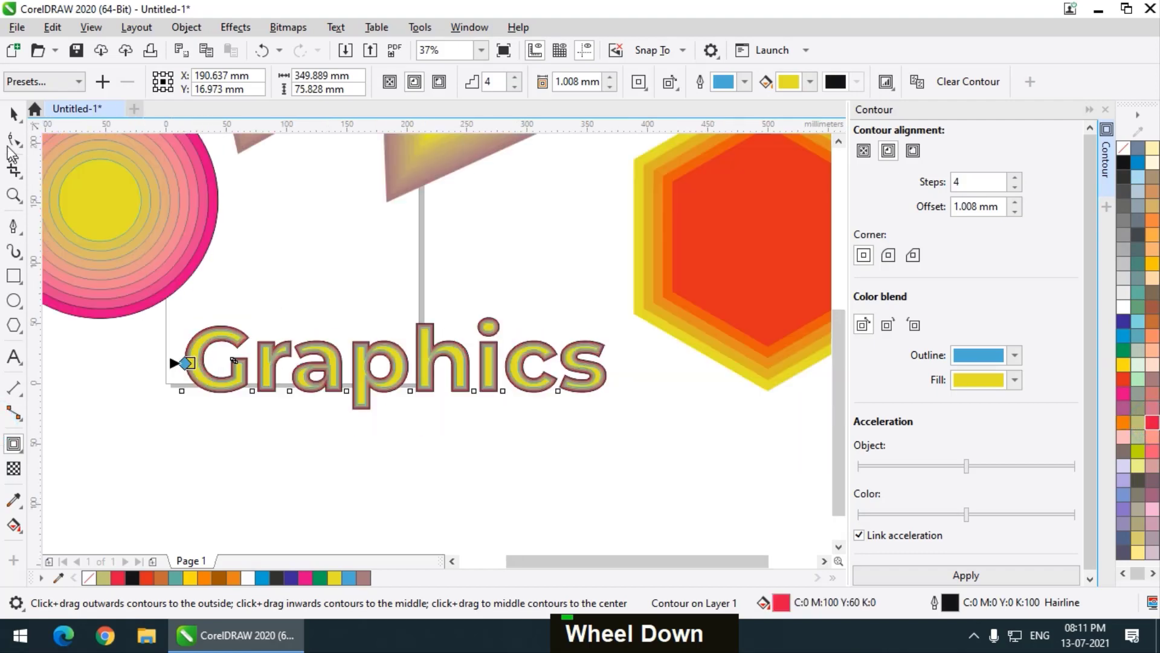
click(10, 115)
scroll(298, 303, up, 1)
right_click(1124, 147)
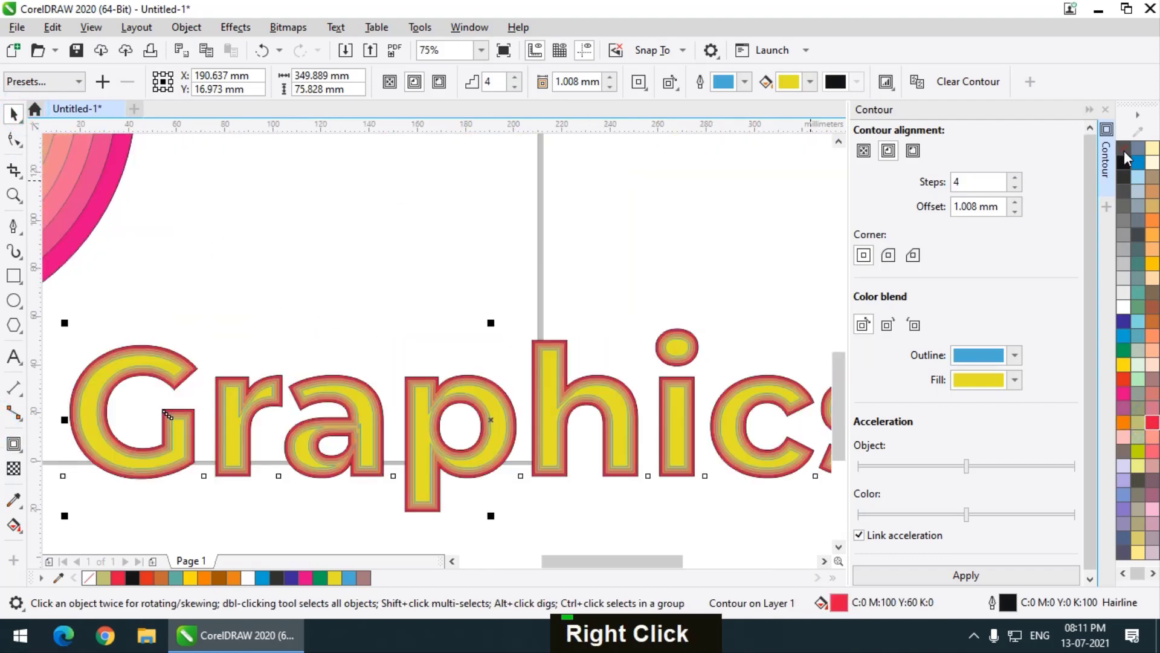
scroll(408, 350, down, 1)
scroll(423, 303, down, 1)
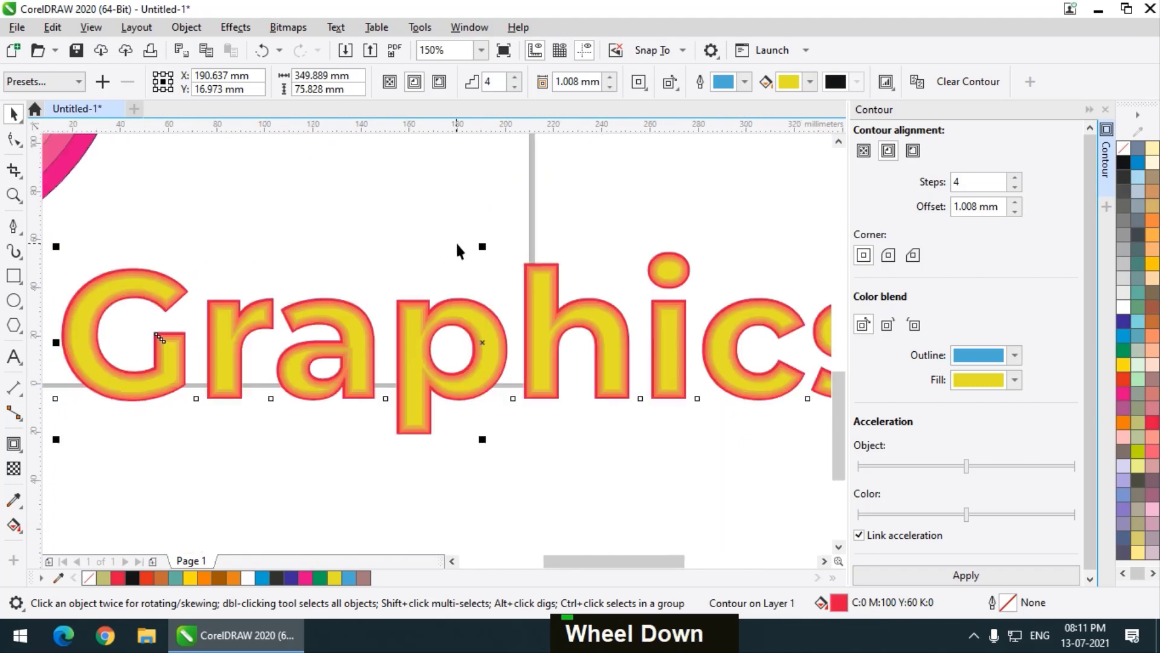
scroll(280, 349, up, 1)
scroll(387, 381, down, 1)
Increase the inside contour offset of the text to about 1.537 mm, with 4 steps.
click(14, 443)
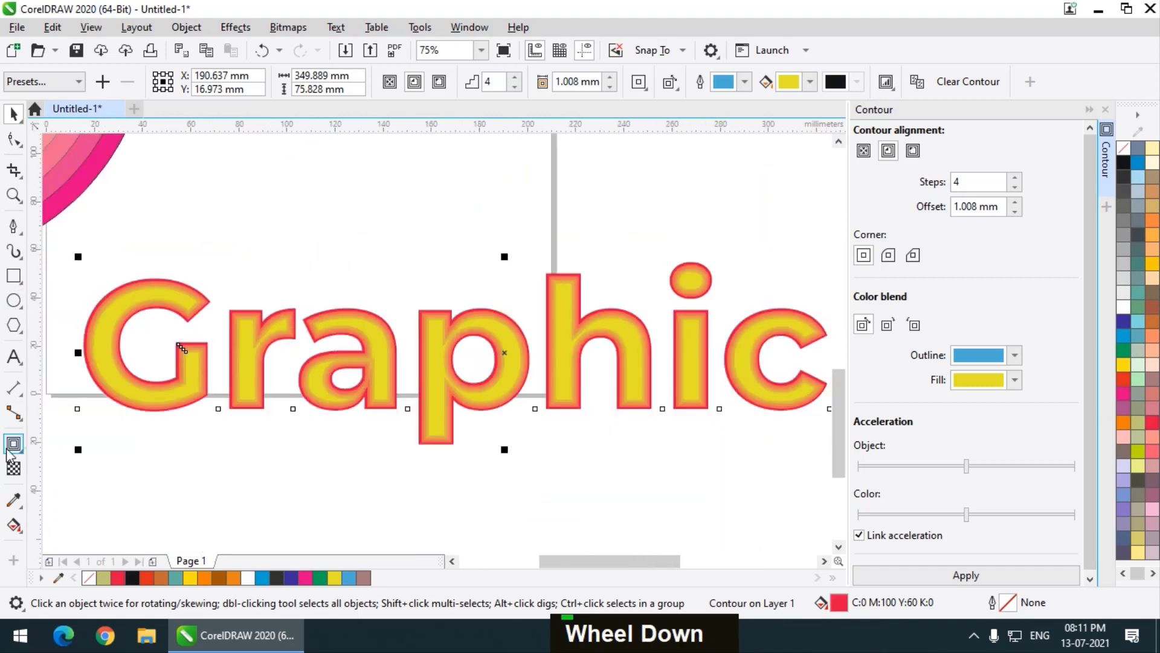
scroll(90, 354, up, 2)
drag(118, 377, 136, 378)
scroll(139, 379, down, 2)
scroll(143, 380, down, 1)
scroll(143, 380, up, 1)
scroll(144, 379, up, 3)
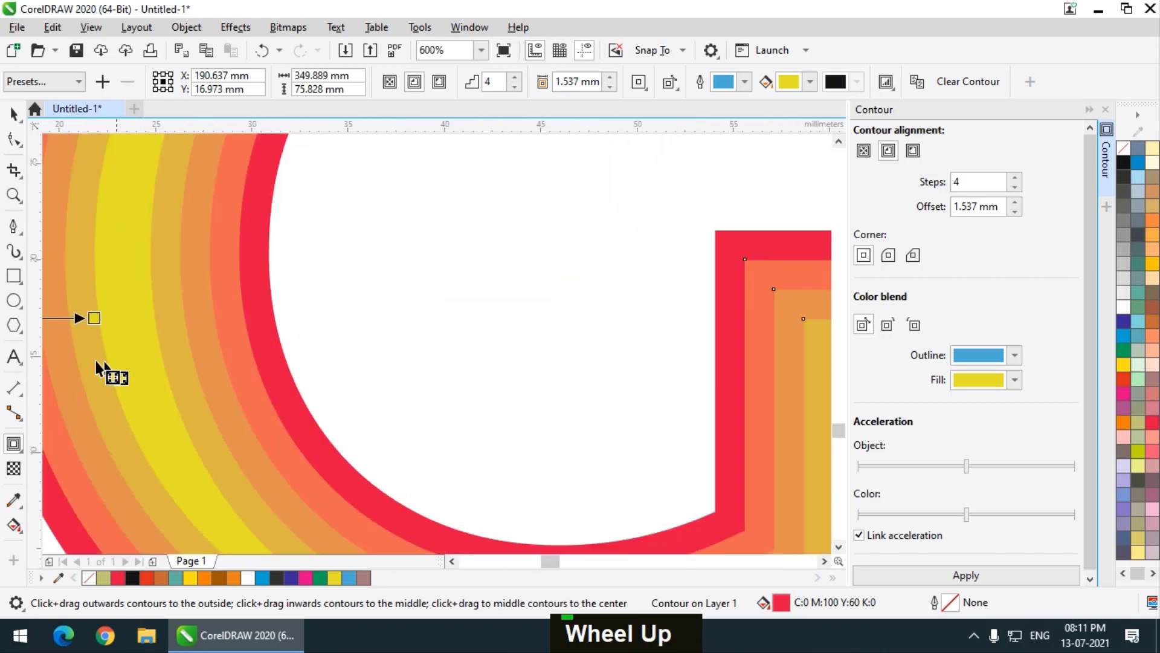
Adjust the text's inside contour to 9 steps with an offset of about 0.629 mm.
scroll(95, 361, down, 1)
scroll(269, 350, up, 1)
drag(149, 337, 162, 335)
scroll(200, 365, down, 4)
scroll(248, 371, down, 1)
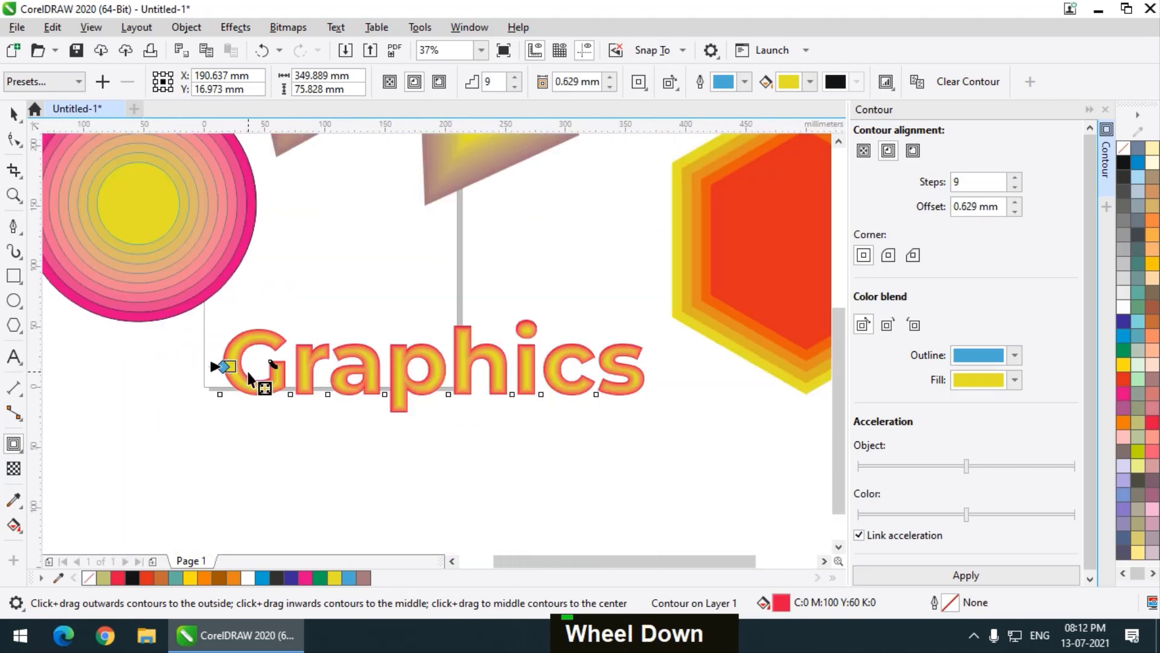
Enlarge the contoured text to about 373 by 81 mm and change its fill to black.
click(13, 113)
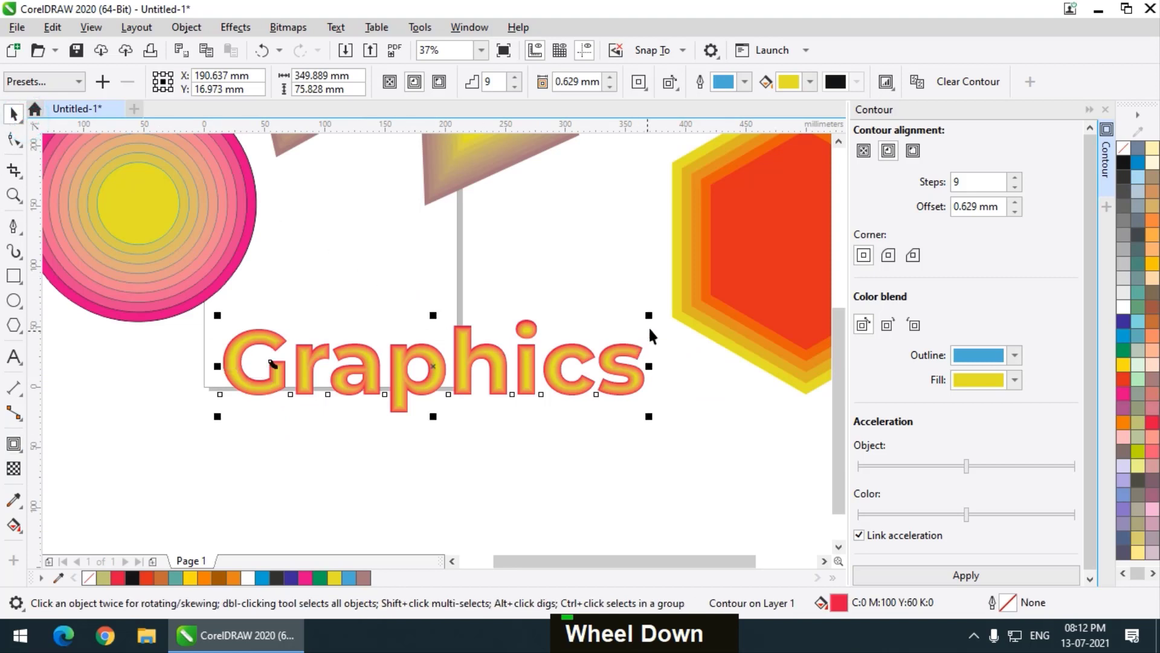
mouse_move(654, 310)
mouse_down()
mouse_move(669, 293)
mouse_move(675, 301)
mouse_up()
drag(575, 363, 570, 360)
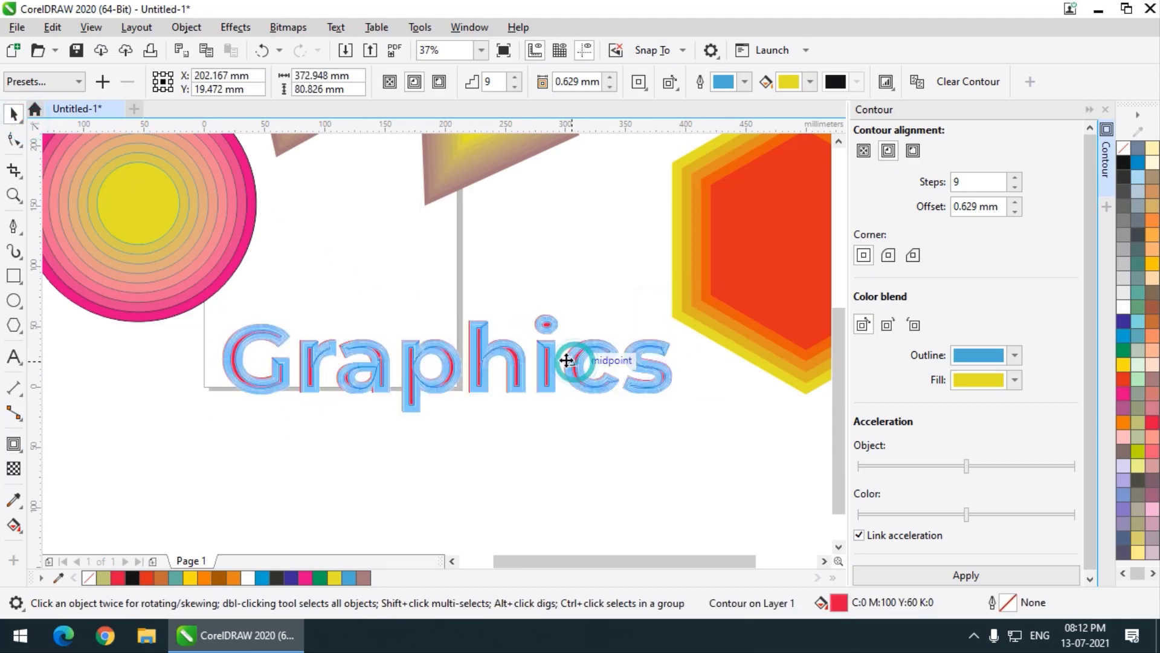
click(1123, 164)
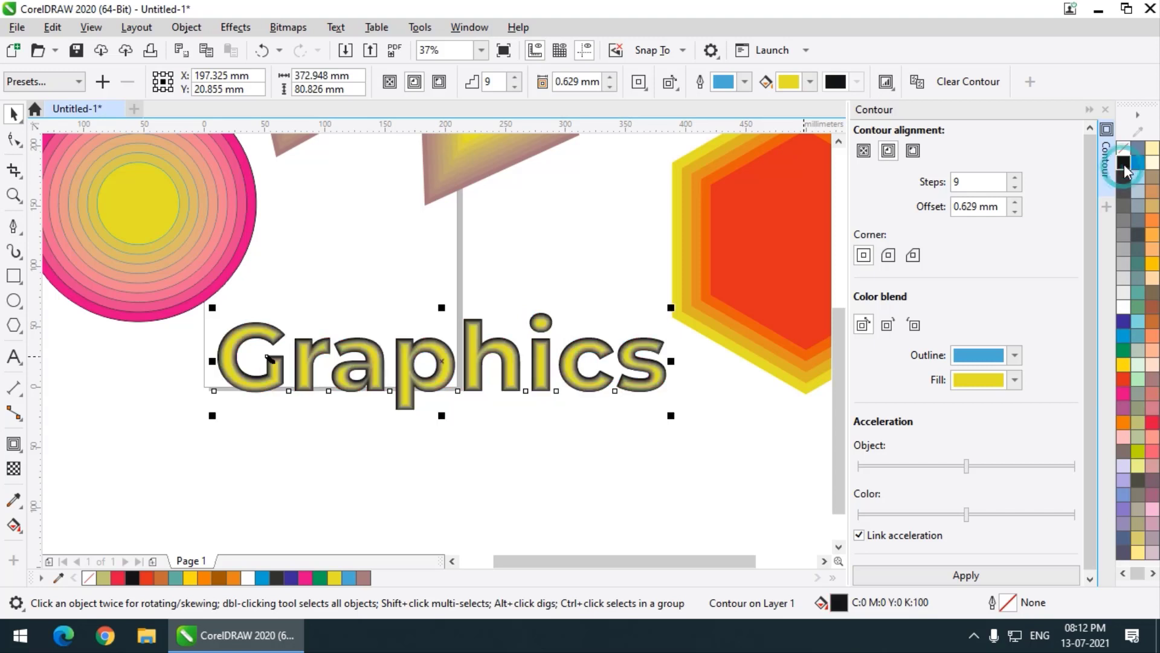
Try a dark orange contour fill colour on the "Graphics" text, and undo that colour change.
click(809, 83)
drag(812, 289, 791, 288)
click(894, 186)
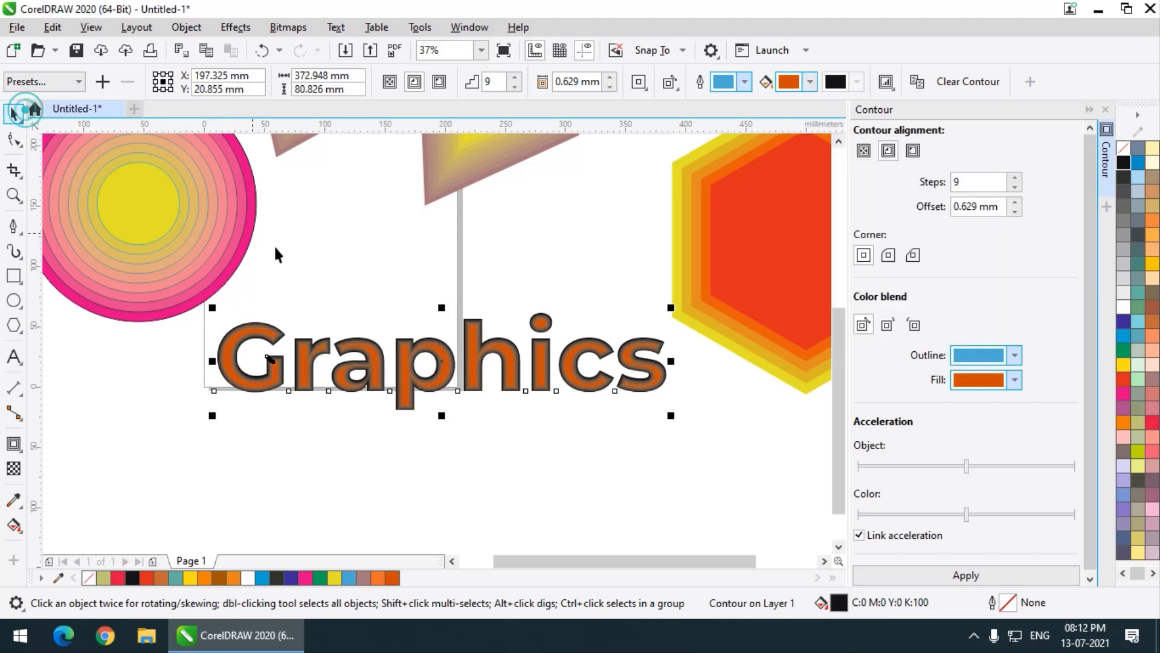
double_click(293, 251)
key(ctrl+z)
key(ctrl+z)
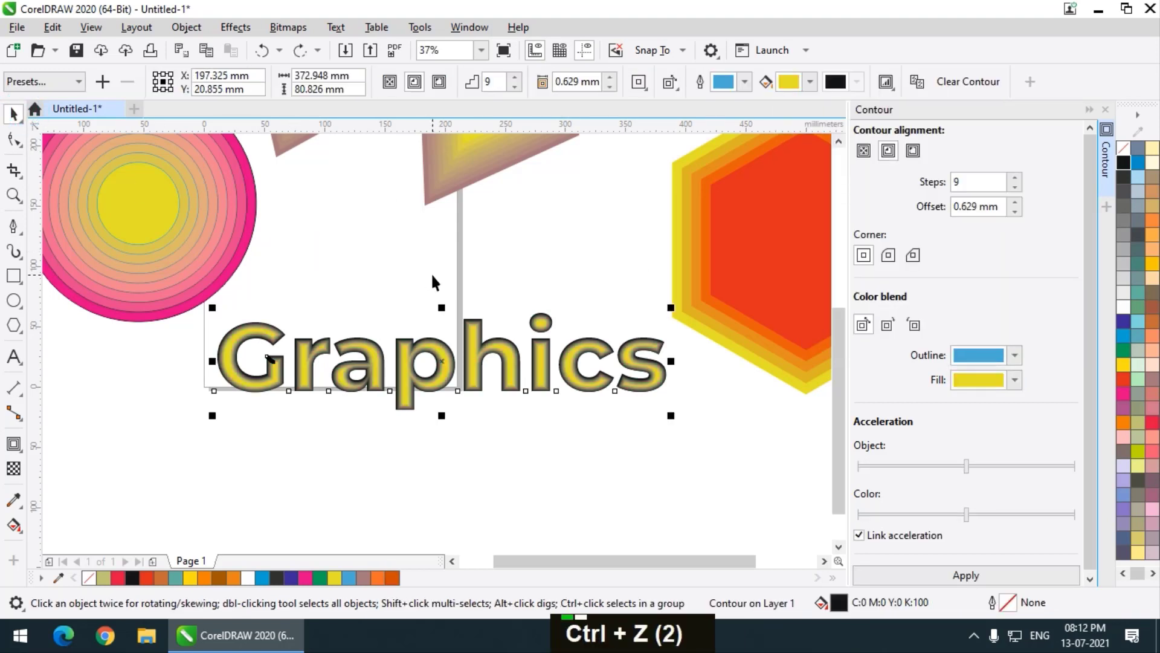
Zoom the view to frame the contoured circle, irregular shape, hexagon and text together.
scroll(533, 432, down, 2)
click(490, 257)
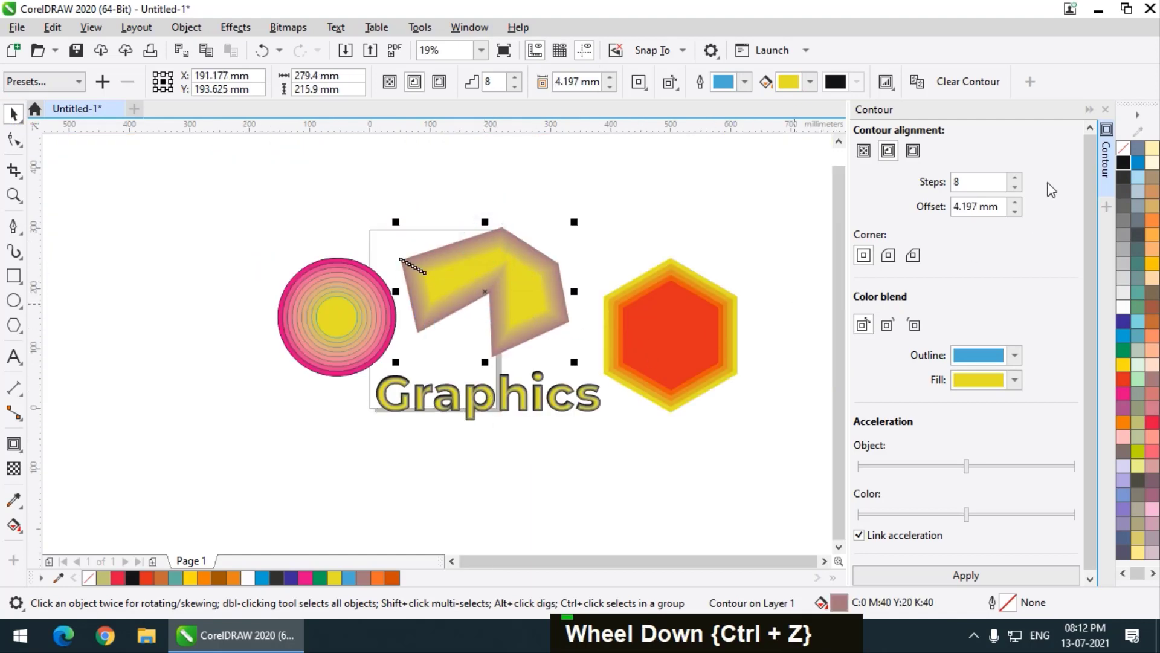
scroll(575, 326, up, 1)
scroll(559, 326, down, 1)
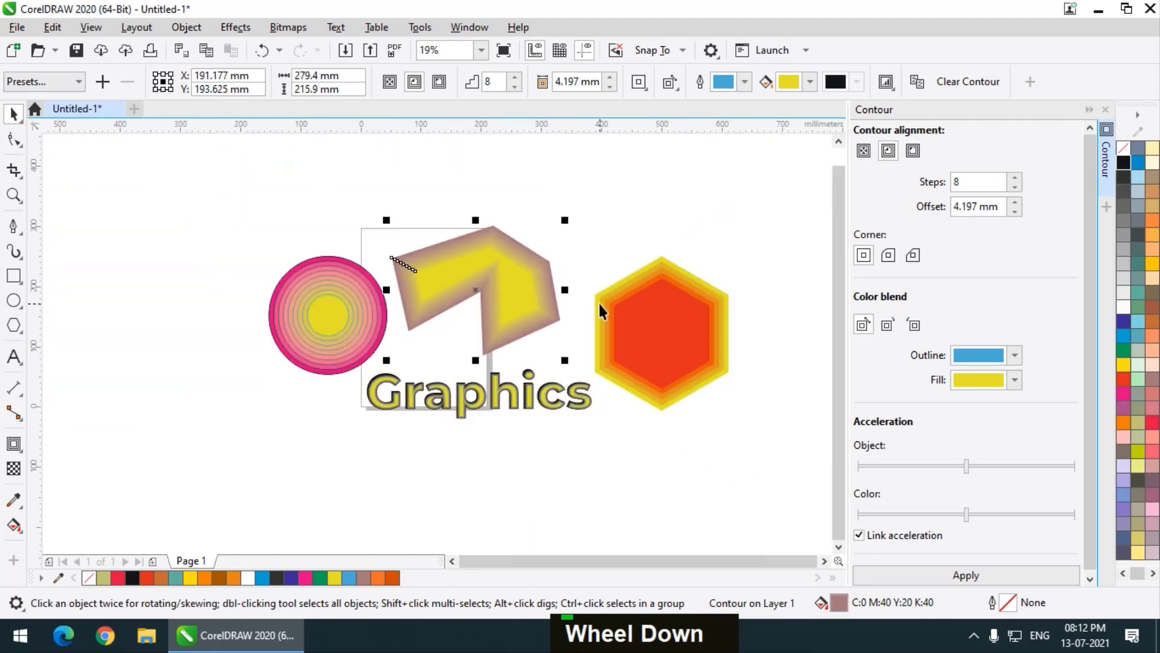
click(13, 194)
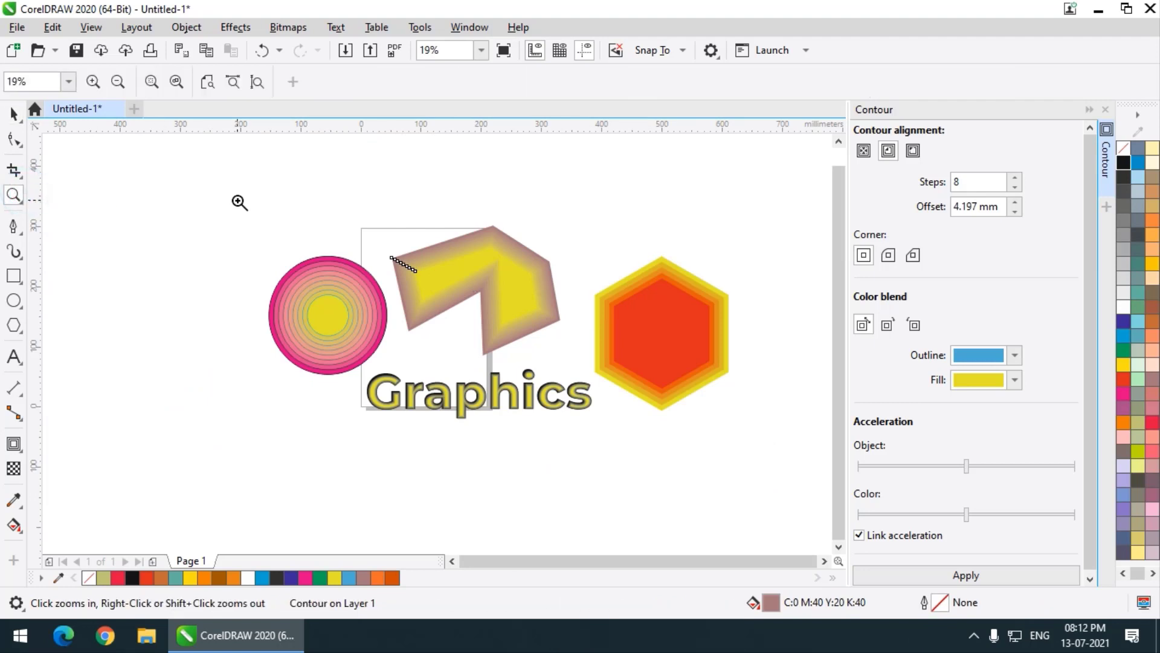
drag(237, 200, 776, 461)
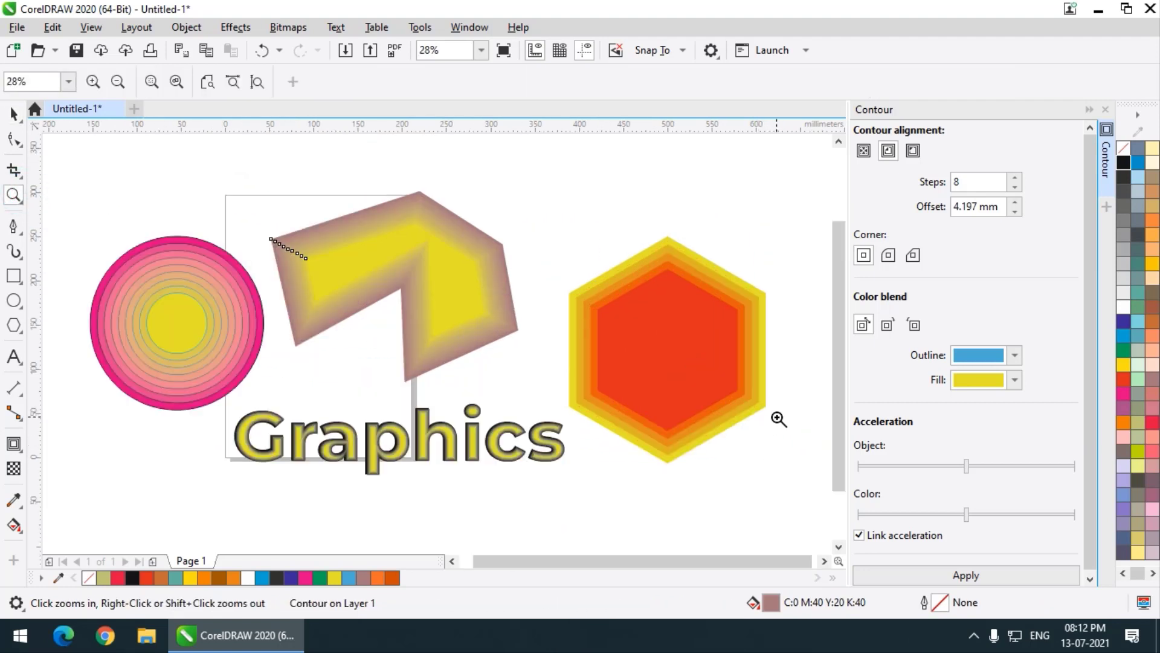